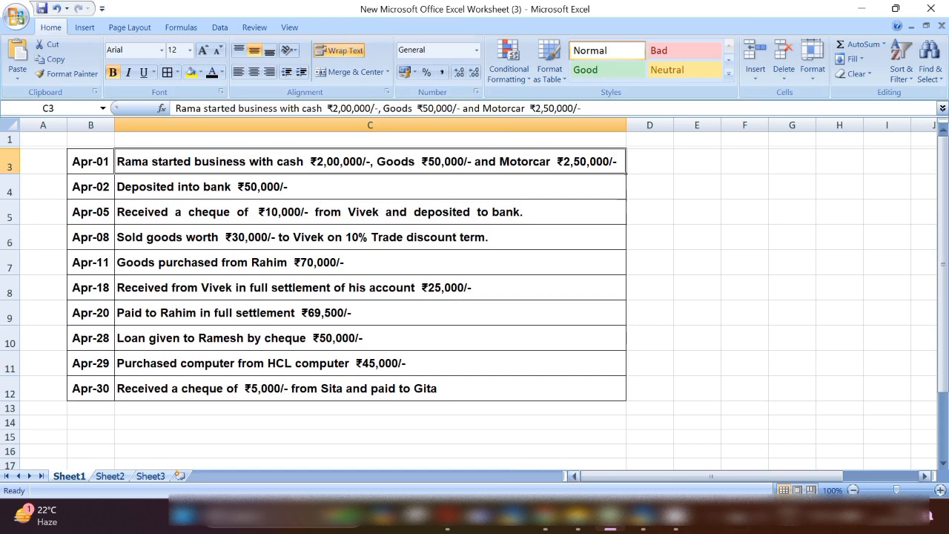
Step: Switch to TallyPrime and start a receipt voucher that credits the proprietor's capital ledger
{"action": "left_click", "coordinate": [643, 517]}
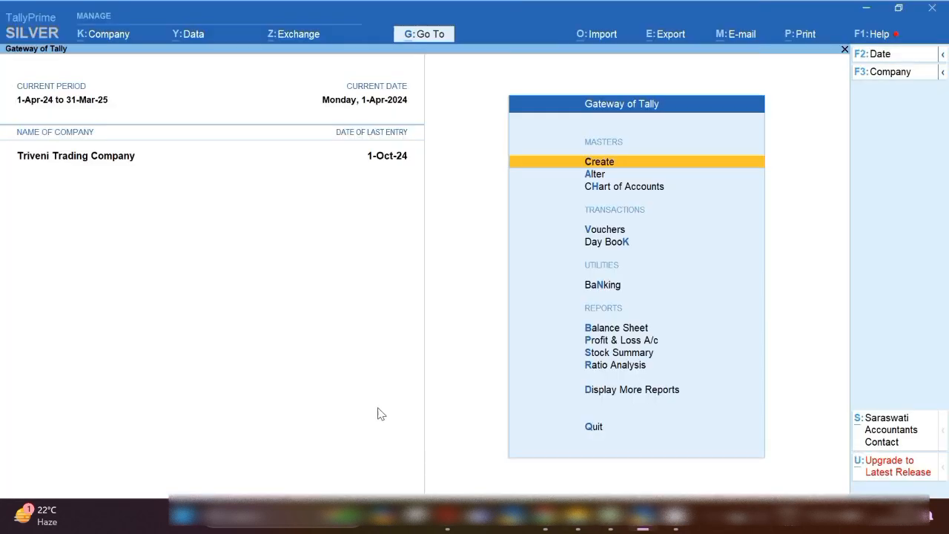
{"action": "key", "text": "v"}
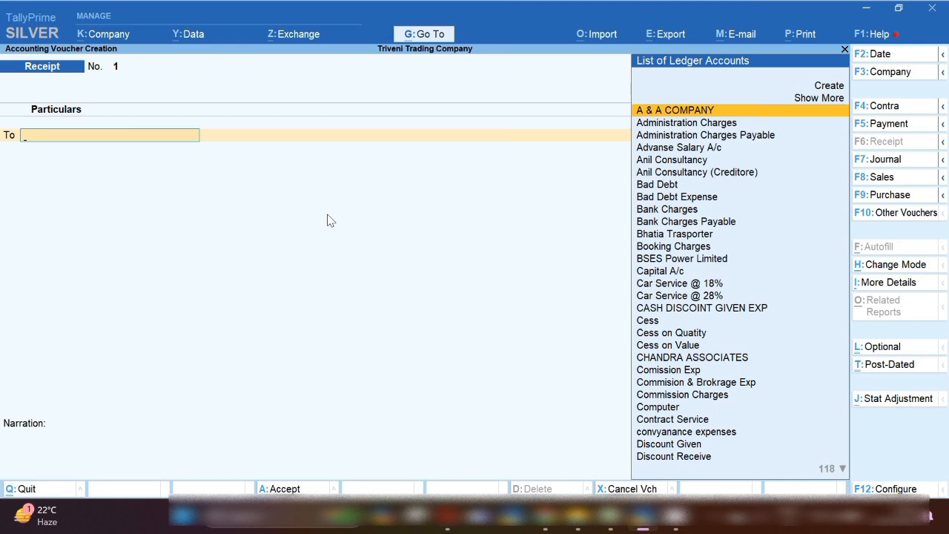
{"action": "type", "text": "Rama Capital A/c"}
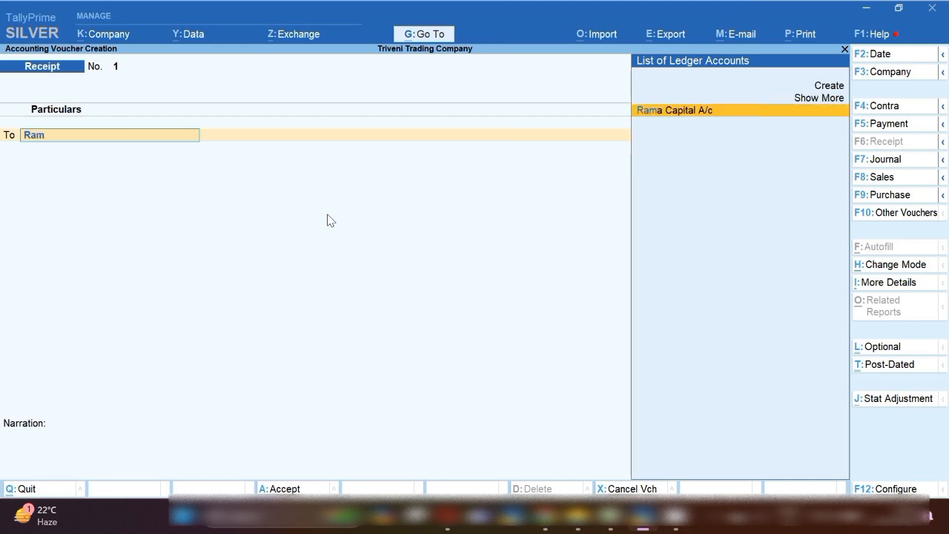
{"action": "key", "text": "Return"}
Step: Examine the capital ledger's group and master details, then return to the receipt voucher without altering the ledger
{"action": "key", "text": "BackSpace"}
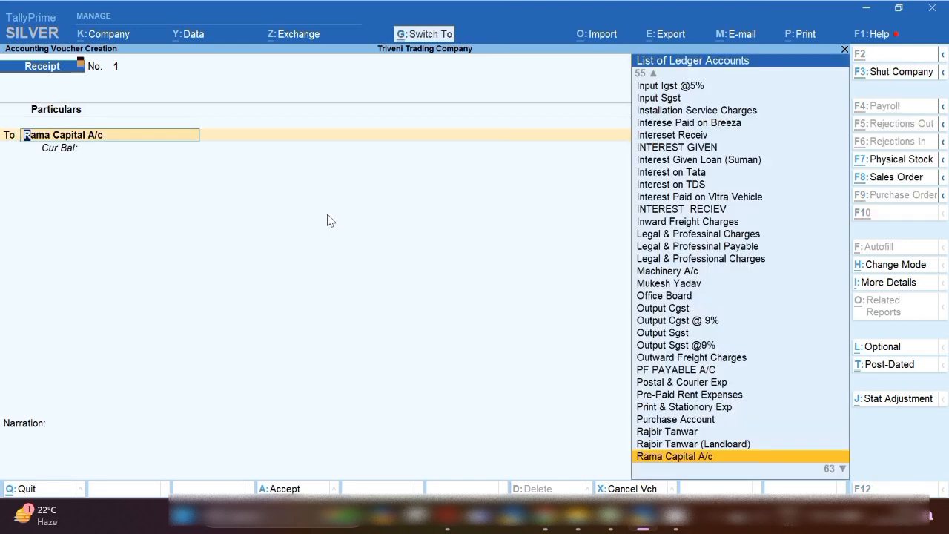
{"action": "key", "text": "ctrl+Return"}
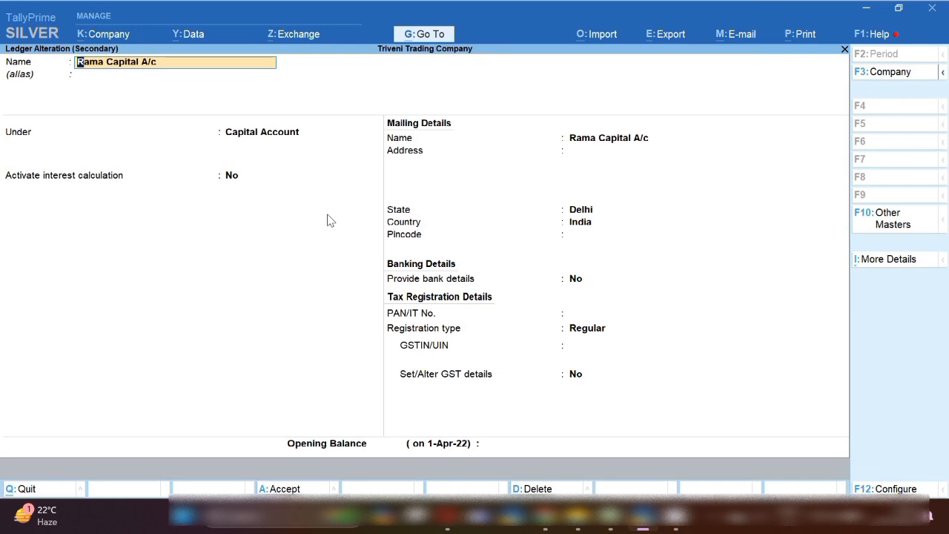
{"action": "key", "text": "Escape"}
{"action": "key", "text": "Escape"}
{"action": "key", "text": "y"}
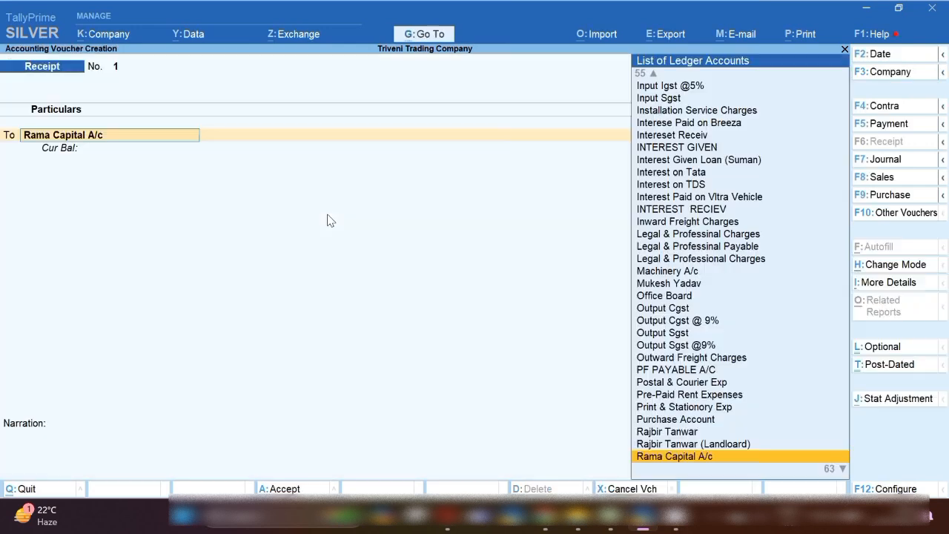
{"action": "key", "text": "Return"}
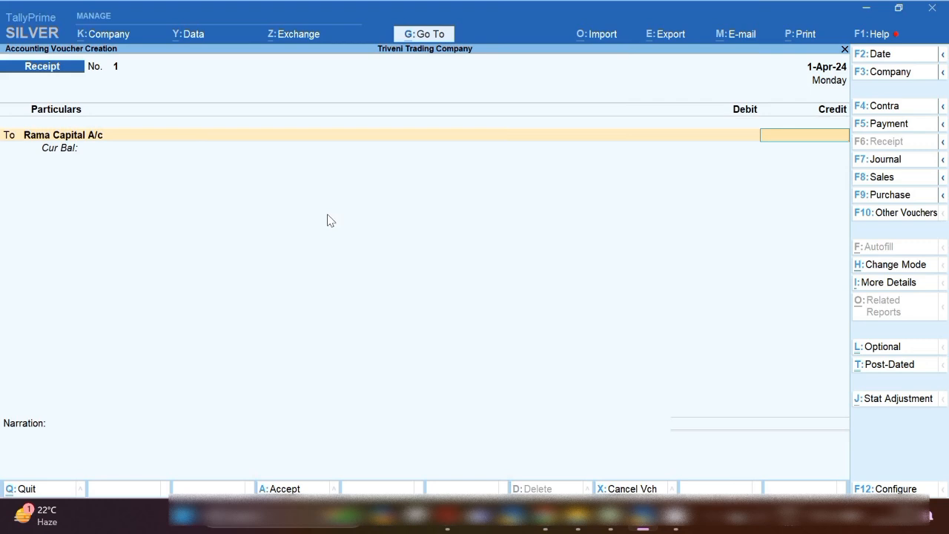
{"action": "key", "text": "BackSpace"}
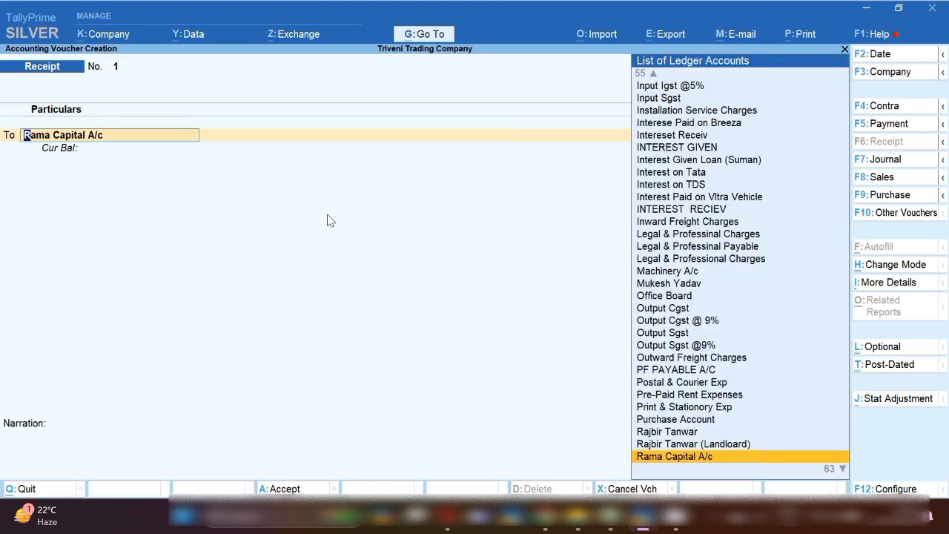
{"action": "key", "text": "Return"}
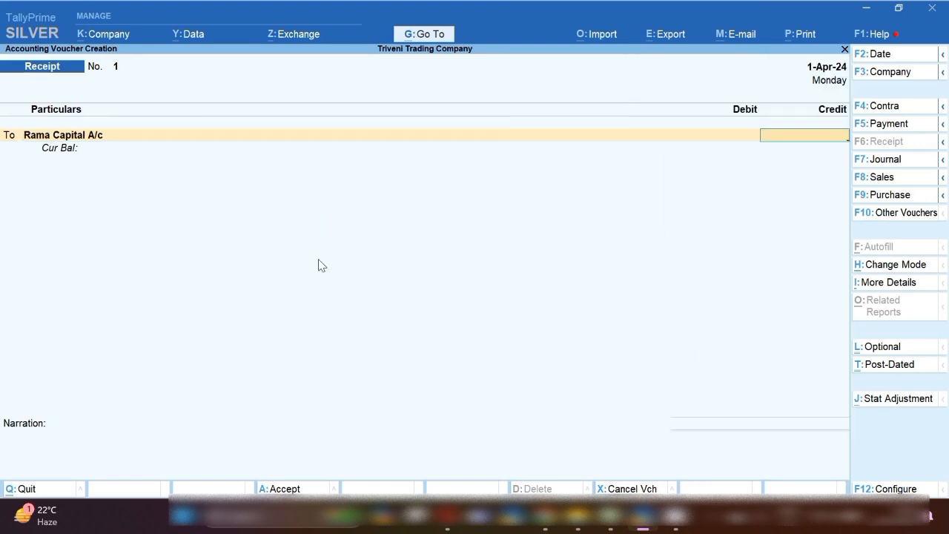
Step: Consult the Apr-01 transaction in the Excel worksheet and enter 500000 as the capital account's credit amount in TallyPrime
{"action": "left_click", "coordinate": [609, 517]}
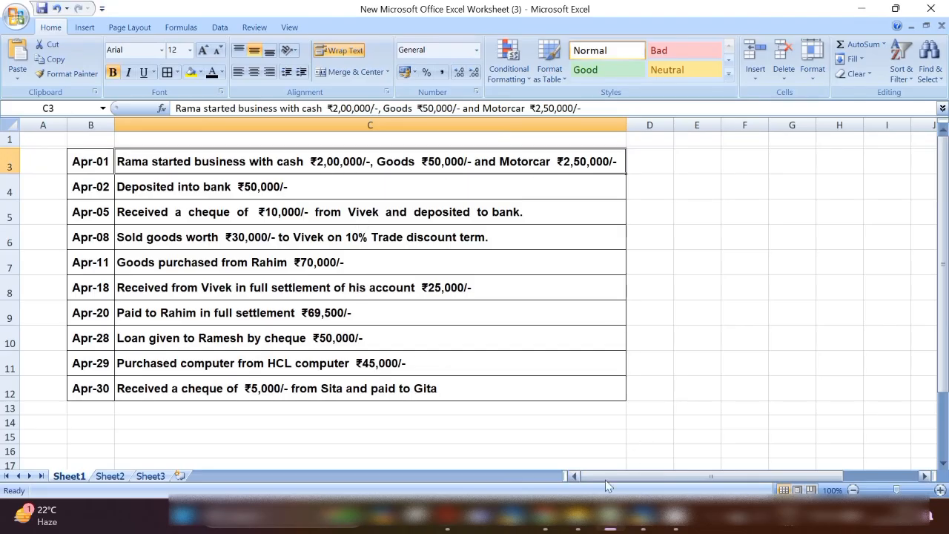
{"action": "left_click", "coordinate": [642, 522]}
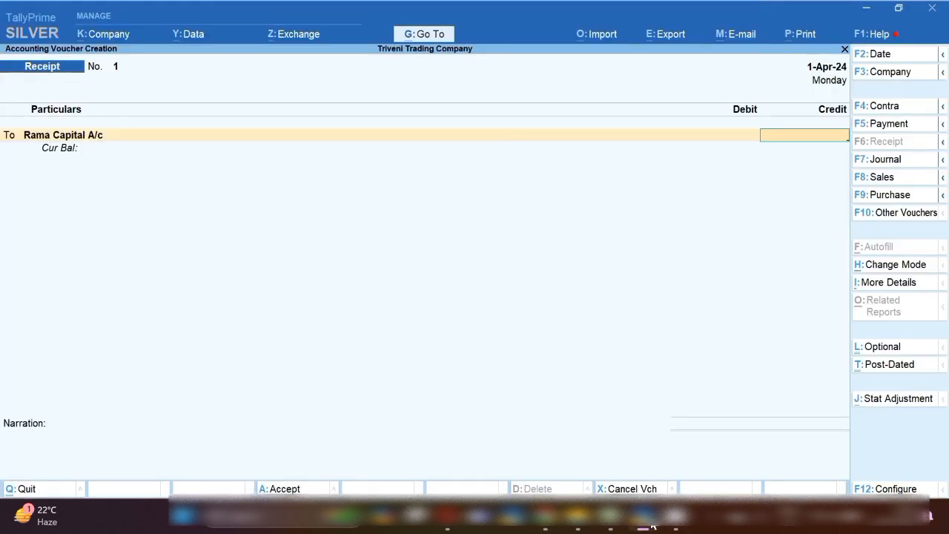
{"action": "type", "text": "500000"}
{"action": "key", "text": "Return"}
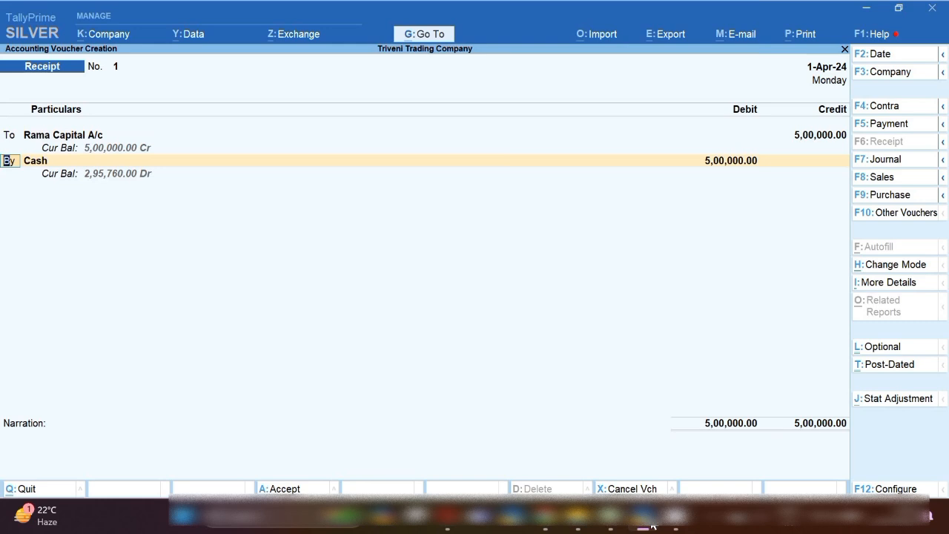
Step: Keep Cash as the first debit ledger and set its amount to 200000, matching the Apr-01 worksheet entry
{"action": "key", "text": "Return"}
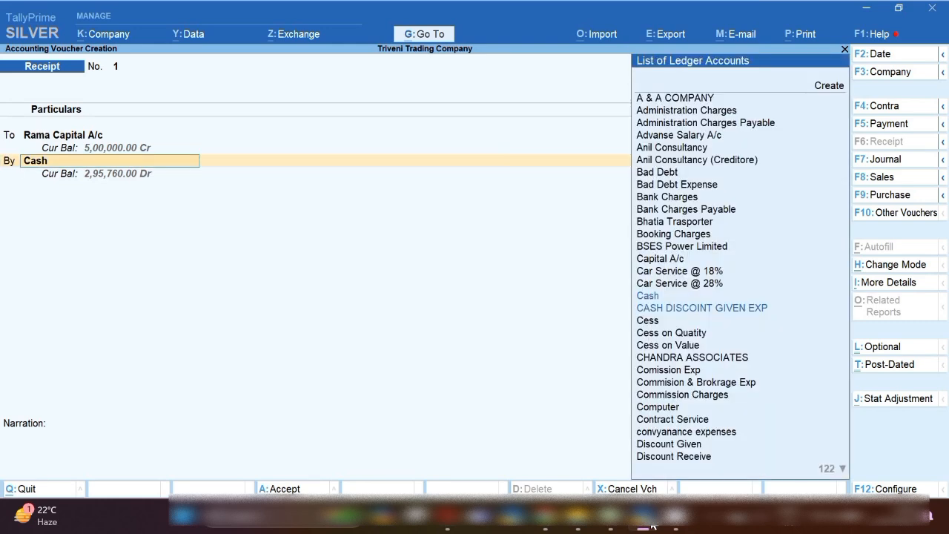
{"action": "left_click", "coordinate": [608, 517]}
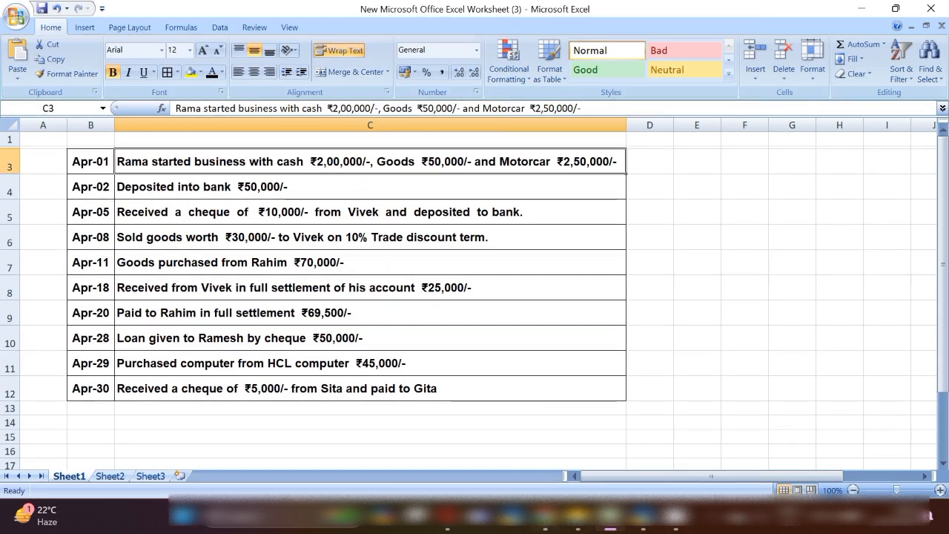
{"action": "left_click", "coordinate": [643, 516]}
{"action": "key", "text": "Return"}
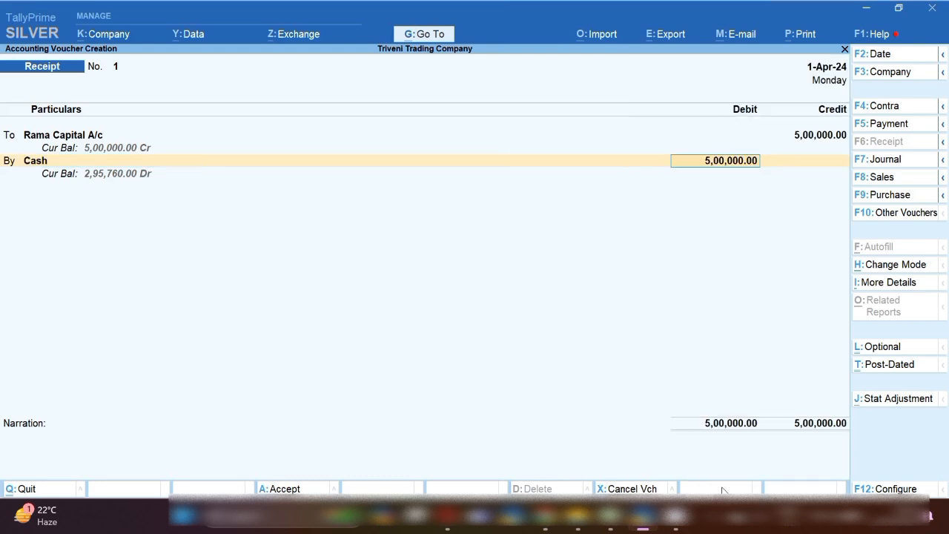
{"action": "type", "text": "200000"}
{"action": "key", "text": "Return"}
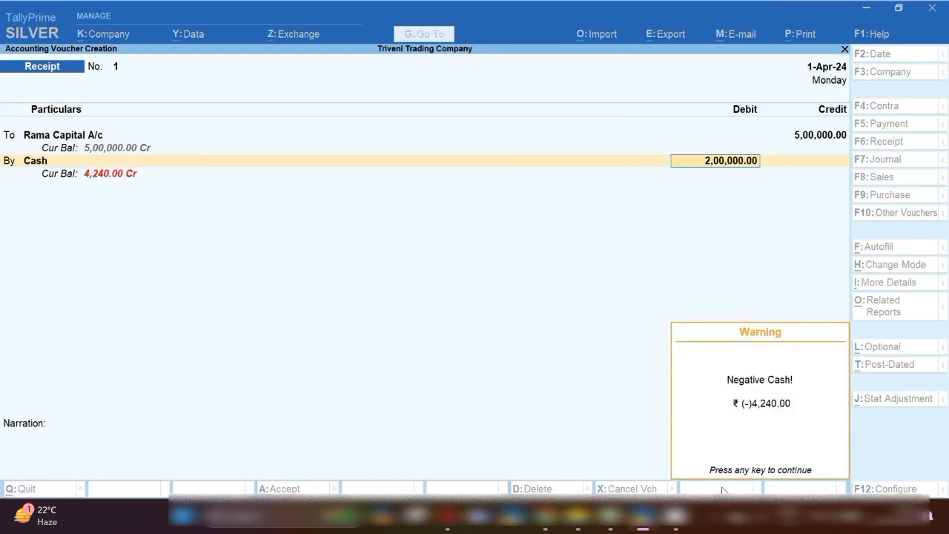
{"action": "key", "text": "Return"}
Step: Start a new ledger from the second debit line and name it Goods, copying the word from the Apr-01 worksheet entry
{"action": "key", "text": "Return"}
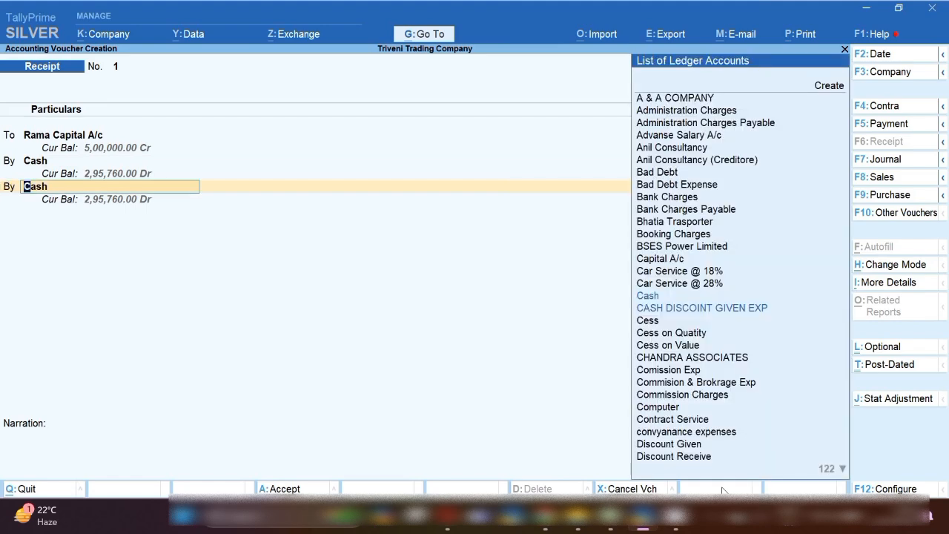
{"action": "key", "text": "alt+c"}
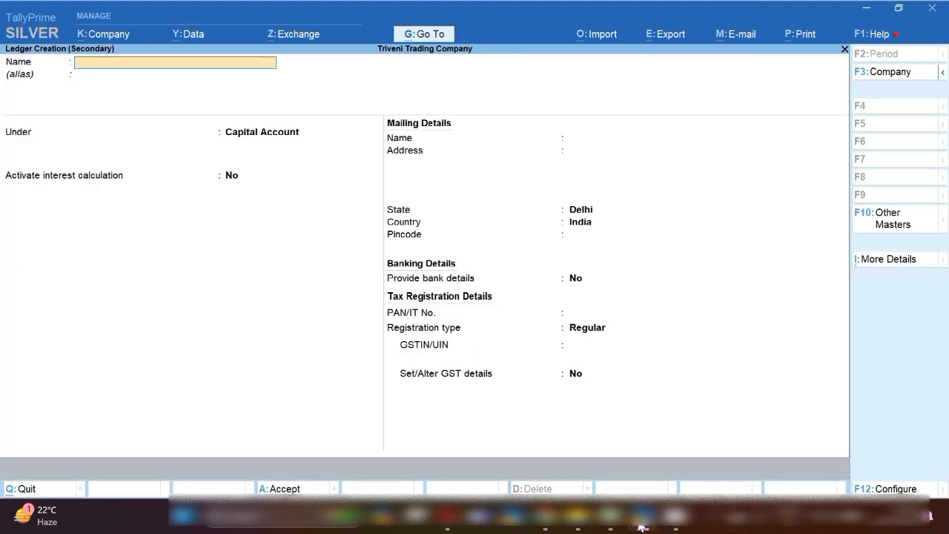
{"action": "left_click", "coordinate": [609, 517]}
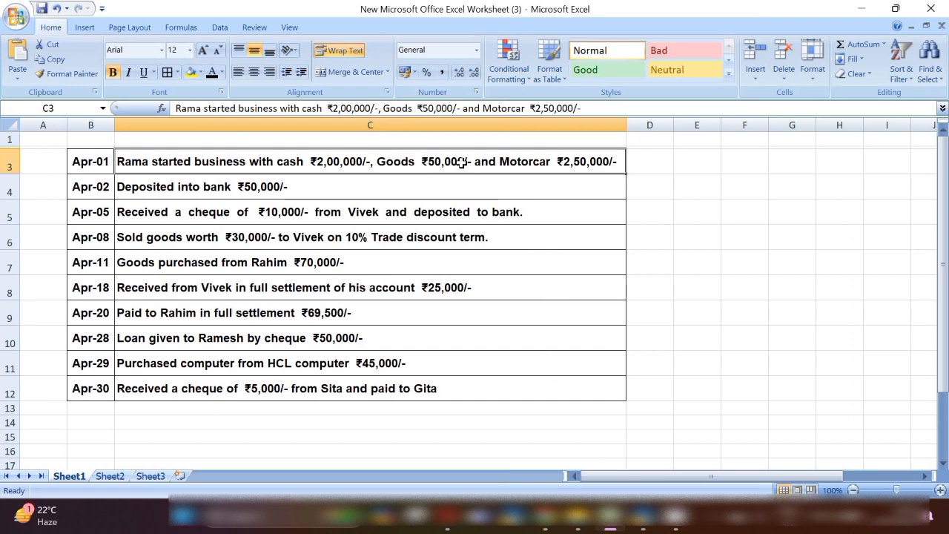
{"action": "left_click_drag", "start_coordinate": [383, 108], "coordinate": [415, 108]}
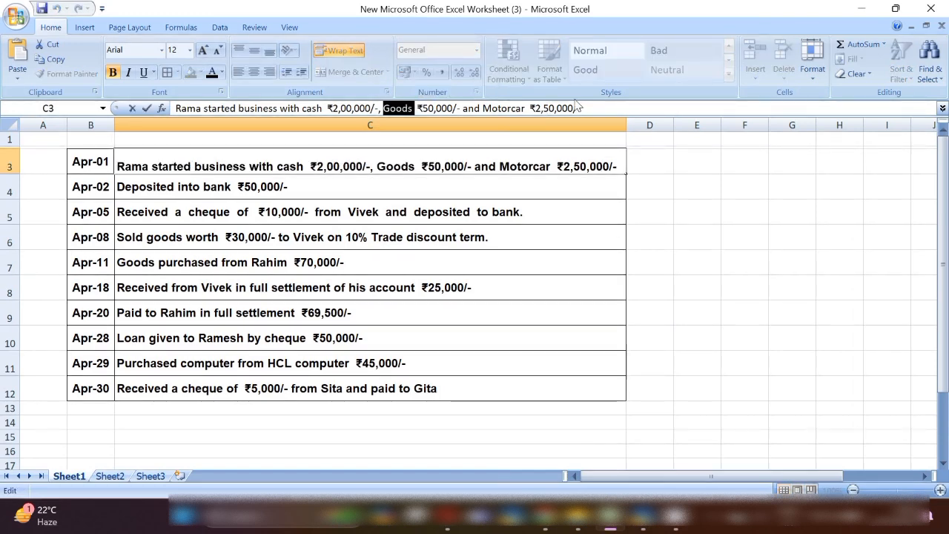
{"action": "left_click", "coordinate": [641, 524]}
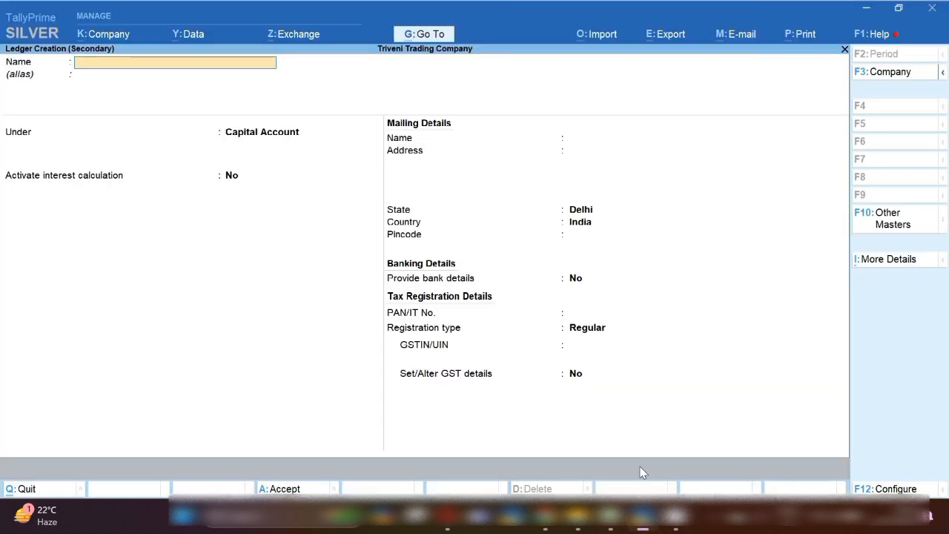
{"action": "key", "text": "ctrl+alt+v"}
{"action": "key", "text": "Return"}
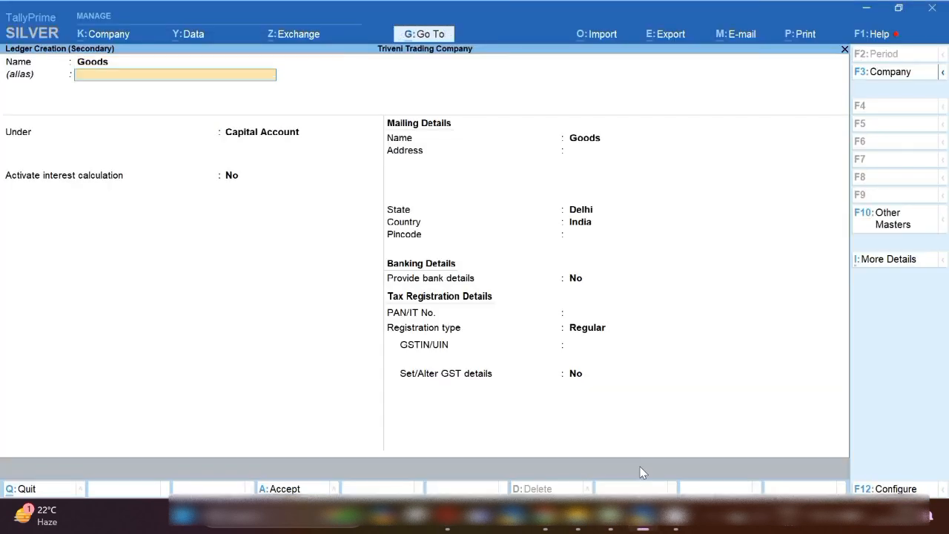
Step: Group the Goods ledger under Fixed Assets, set GST to Not Applicable, and save it
{"action": "key", "text": "Return"}
{"action": "type", "text": "Fix"}
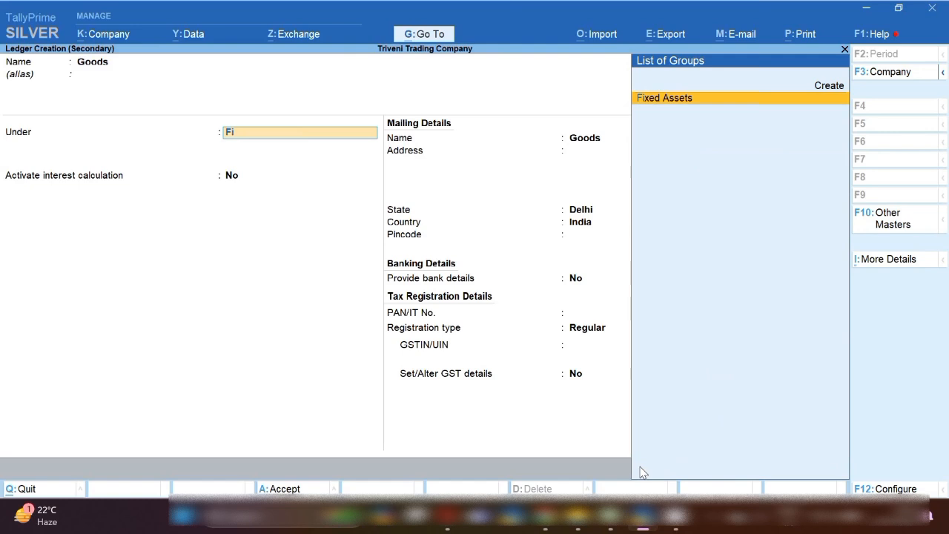
{"action": "key", "text": "Return"}
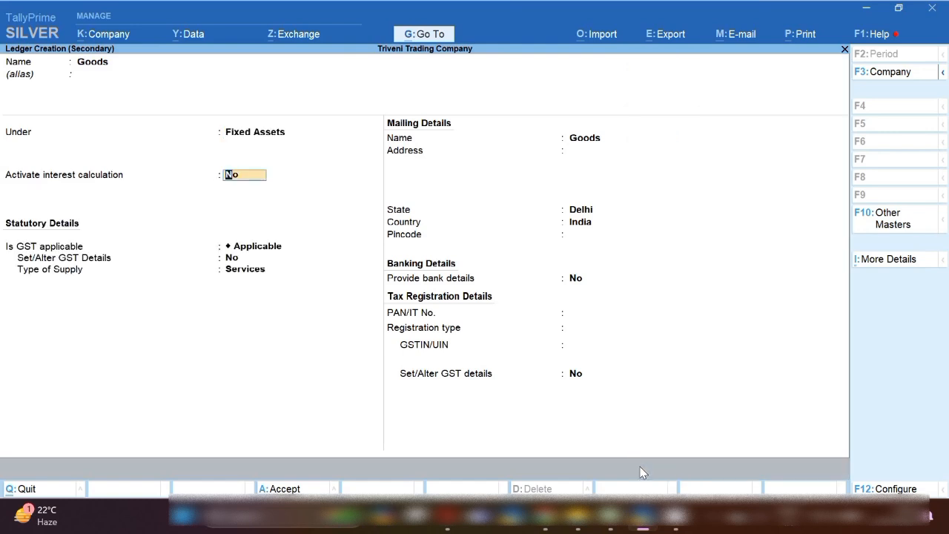
{"action": "key", "text": "Return"}
{"action": "type", "text": "N"}
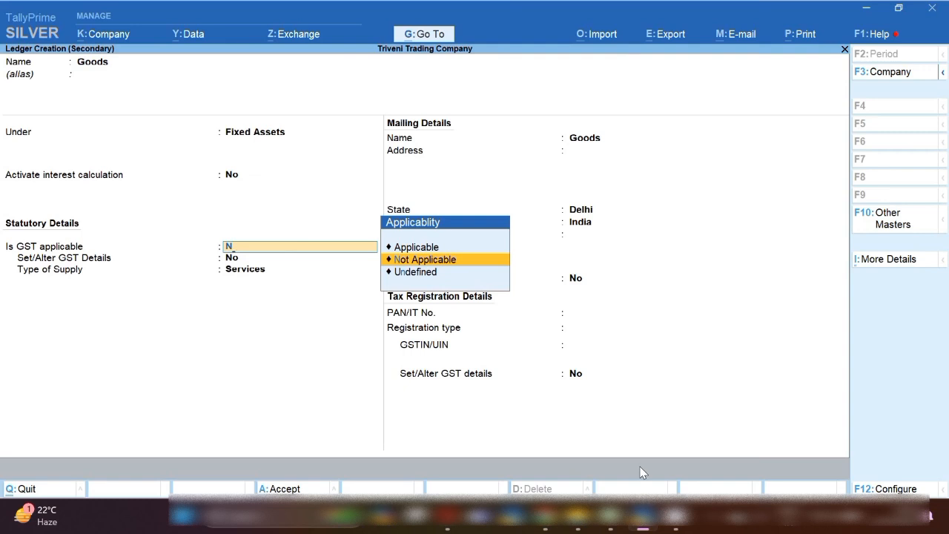
{"action": "key", "text": "Return"}
{"action": "key", "text": "ctrl+a"}
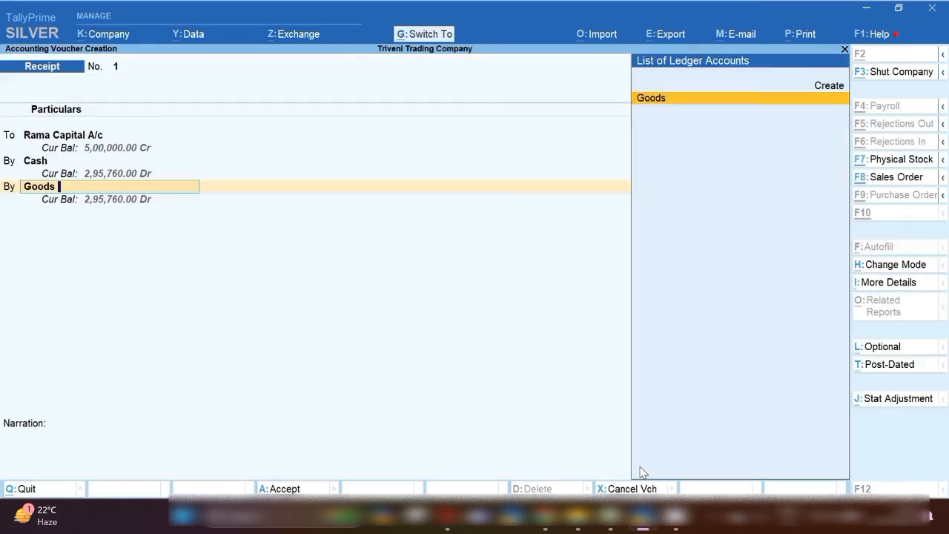
Step: Enter 50000 as the debit amount for Goods in the receipt voucher
{"action": "type", "text": "5"}
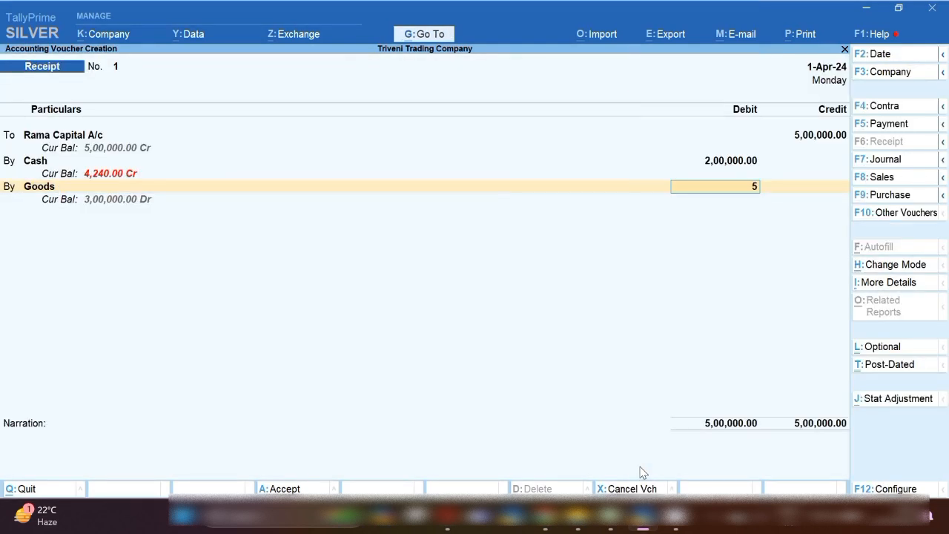
{"action": "type", "text": "0000"}
{"action": "key", "text": "Return"}
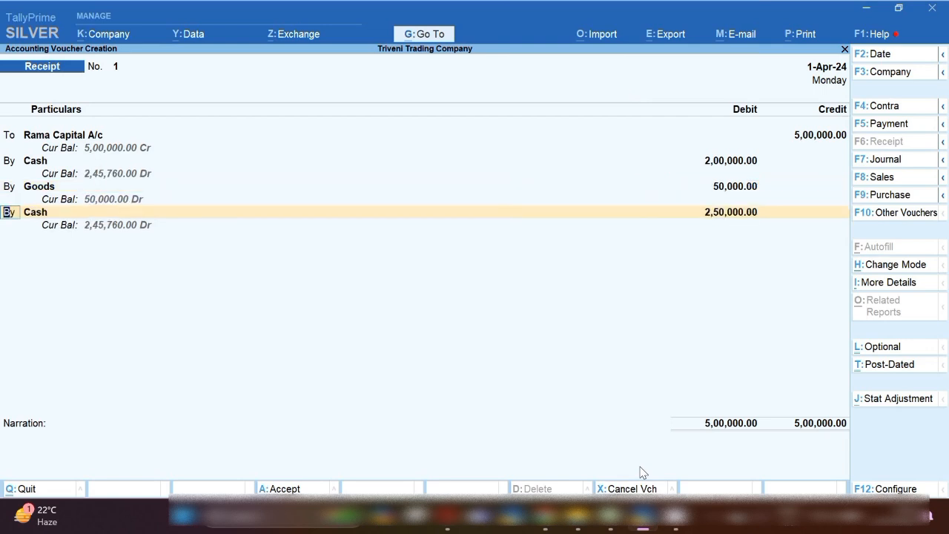
Step: Start a new ledger from the third debit line and name it Motorcar, copying the word from the Apr-01 worksheet entry
{"action": "key", "text": "Return"}
{"action": "key", "text": "alt+c"}
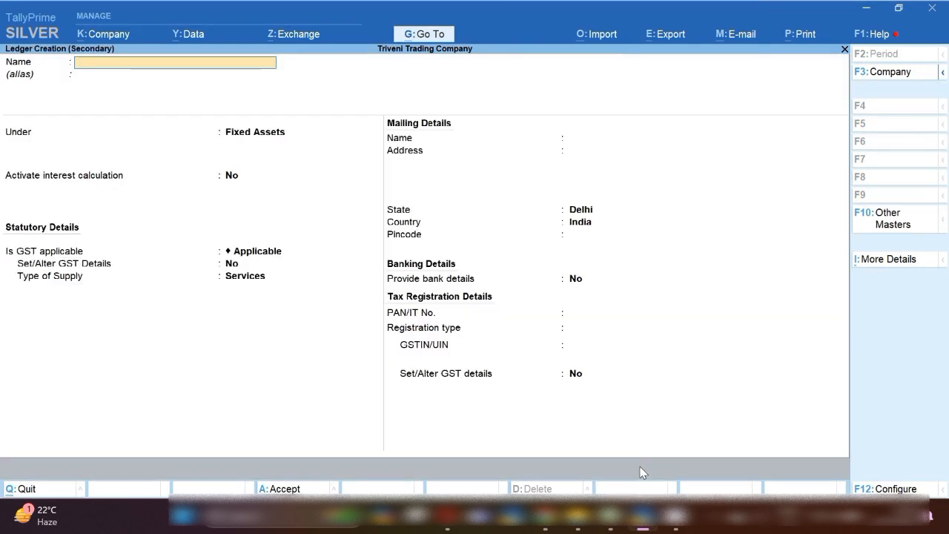
{"action": "key", "text": "alt+Tab"}
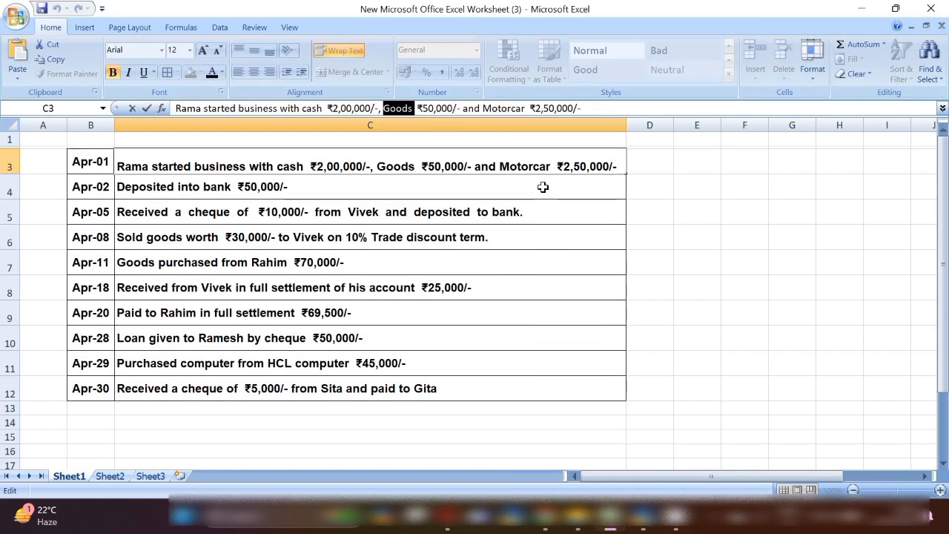
{"action": "left_click_drag", "start_coordinate": [498, 161], "coordinate": [555, 161]}
{"action": "key", "text": "ctrl+c"}
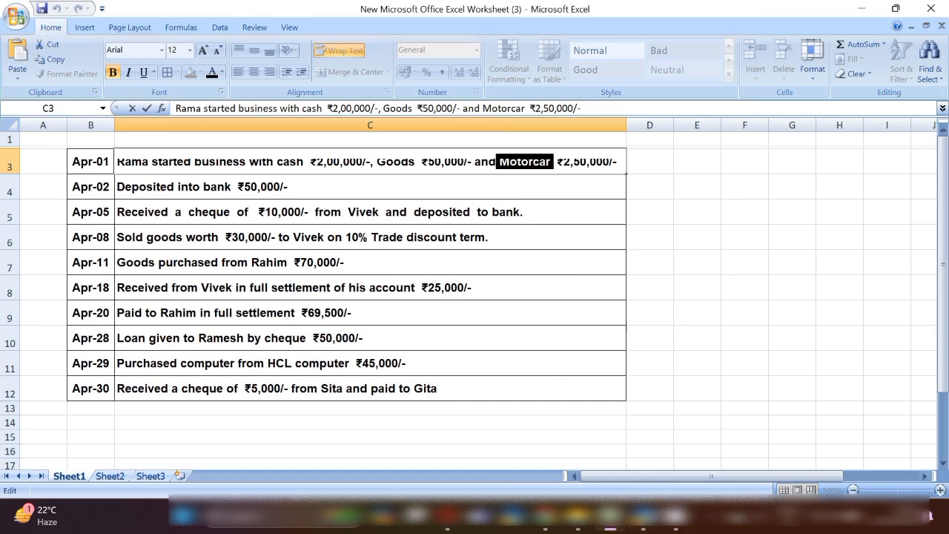
{"action": "left_click", "coordinate": [642, 513]}
{"action": "key", "text": "ctrl+v"}
{"action": "key", "text": "Return"}
{"action": "key", "text": "Return"}
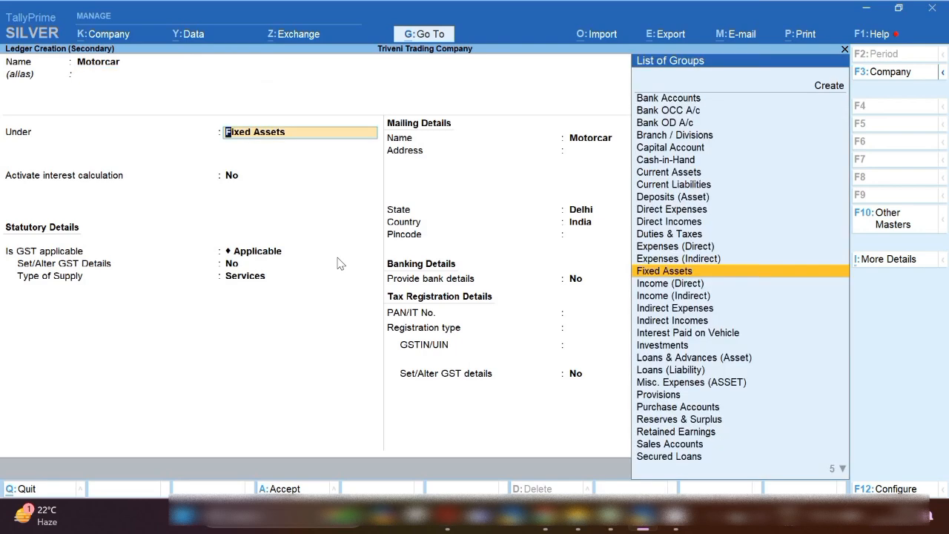
Step: Keep the Motorcar ledger under Fixed Assets, set GST to Not Applicable, and save it into the voucher's debit line
{"action": "key", "text": "Return"}
{"action": "key", "text": "Return"}
{"action": "type", "text": "N"}
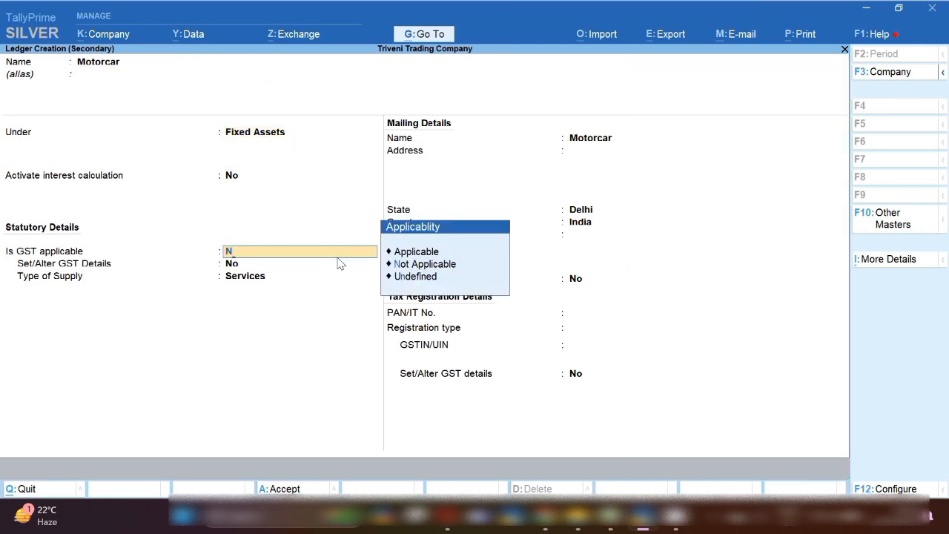
{"action": "key", "text": "Down"}
{"action": "key", "text": "Up"}
{"action": "key", "text": "Return"}
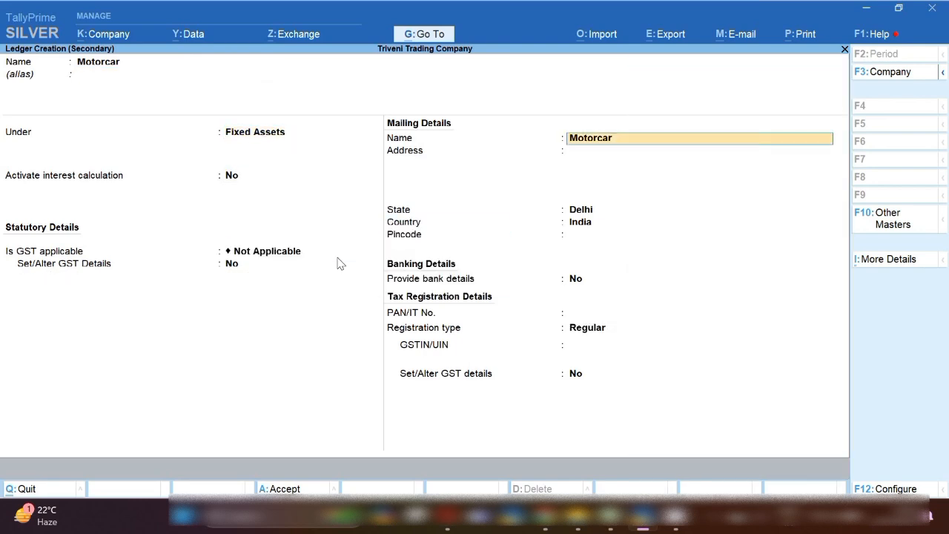
{"action": "key", "text": "ctrl+a"}
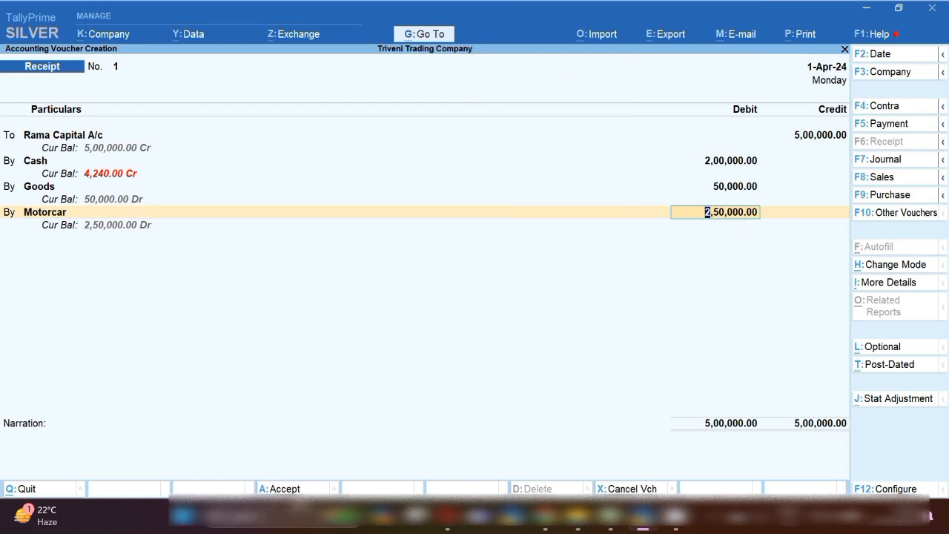
Step: Save the receipt voucher with Motorcar debited 2,50,000 and select the Apr-02 bank deposit row in the Excel worksheet
{"action": "key", "text": "ctrl+a"}
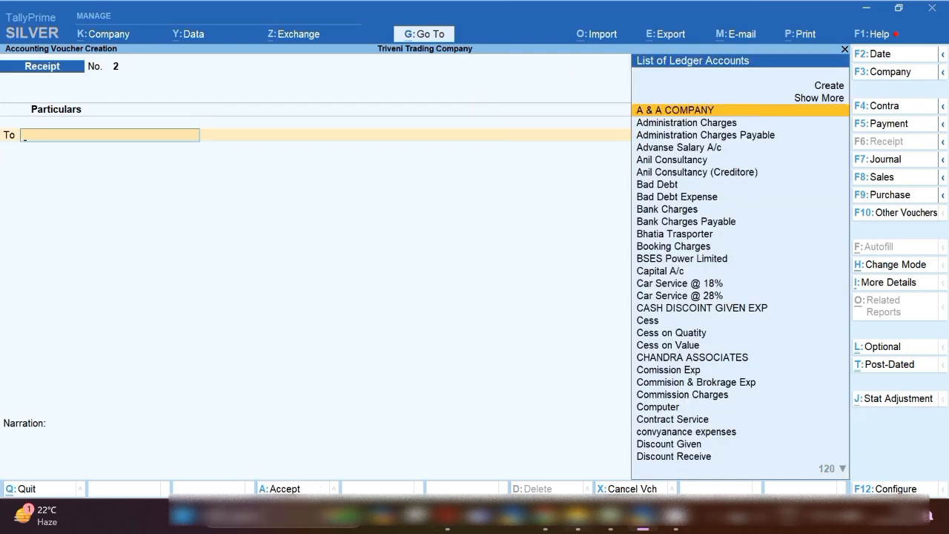
{"action": "left_click", "coordinate": [609, 517]}
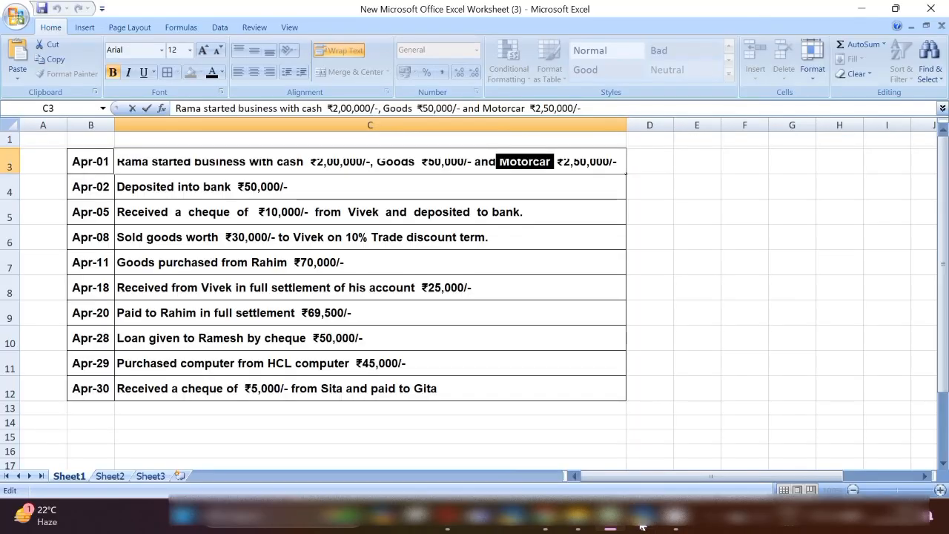
{"action": "left_click", "coordinate": [11, 191]}
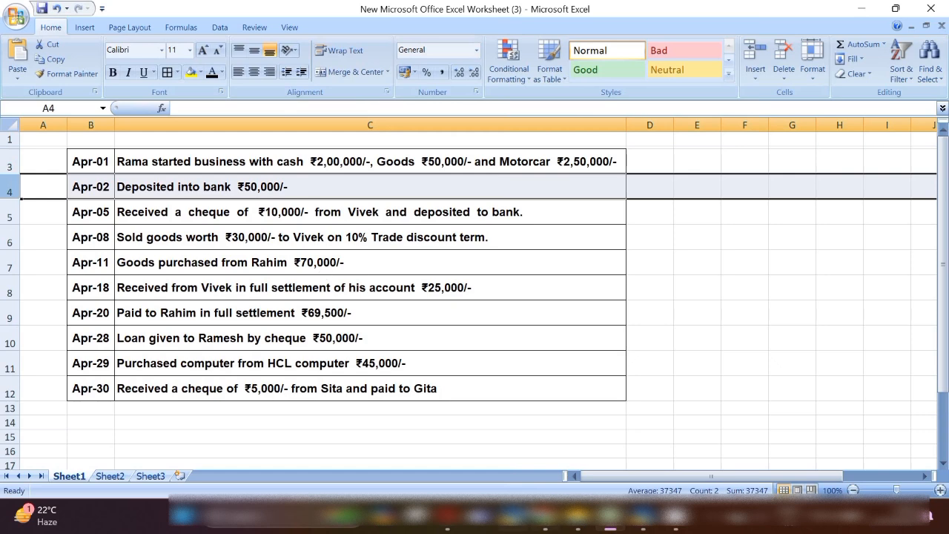
Step: Back in TallyPrime, start a Contra voucher dated 2-4-2024 and credit Cash with 50000
{"action": "left_click", "coordinate": [654, 523]}
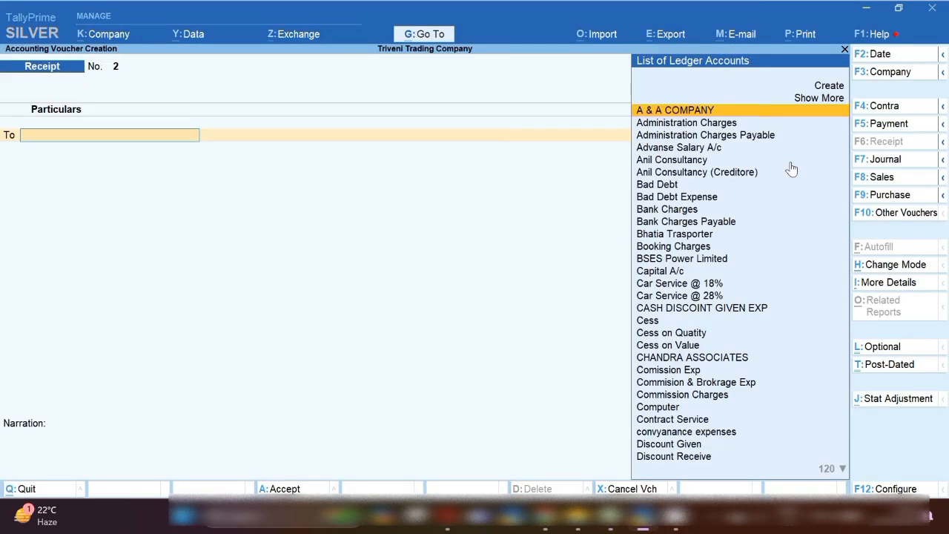
{"action": "left_click", "coordinate": [894, 112]}
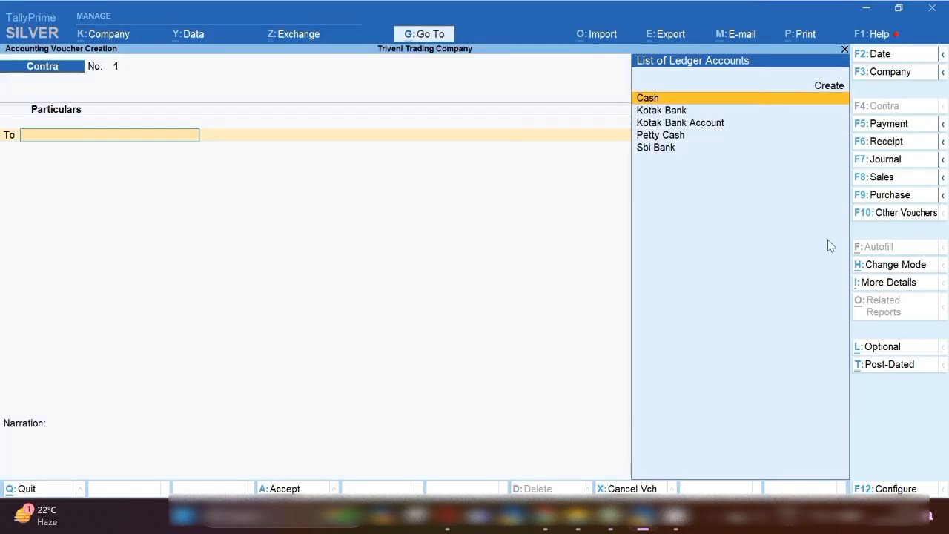
{"action": "left_click", "coordinate": [642, 527]}
{"action": "left_click", "coordinate": [642, 527]}
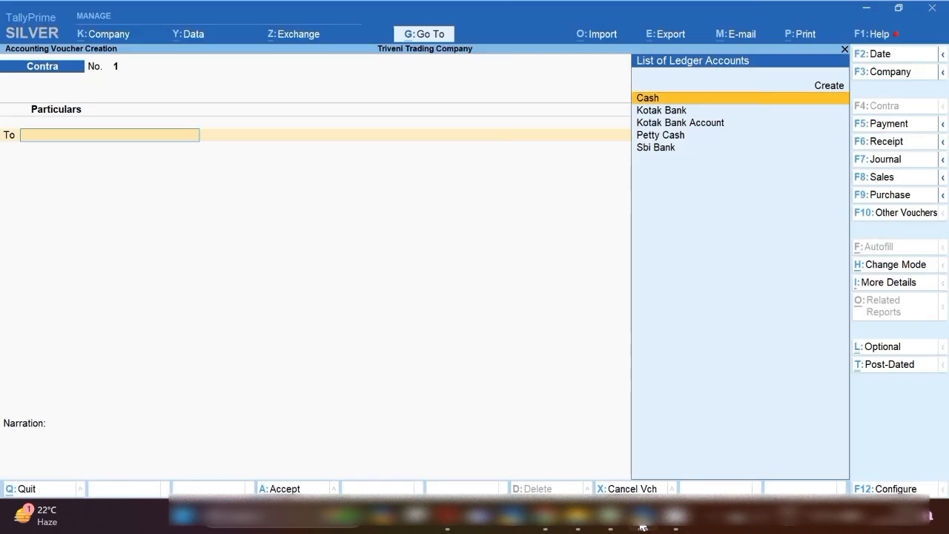
{"action": "key", "text": "F2"}
{"action": "type", "text": "2-4-2024"}
{"action": "key", "text": "Return"}
{"action": "key", "text": "Return"}
{"action": "type", "text": "50,0000"}
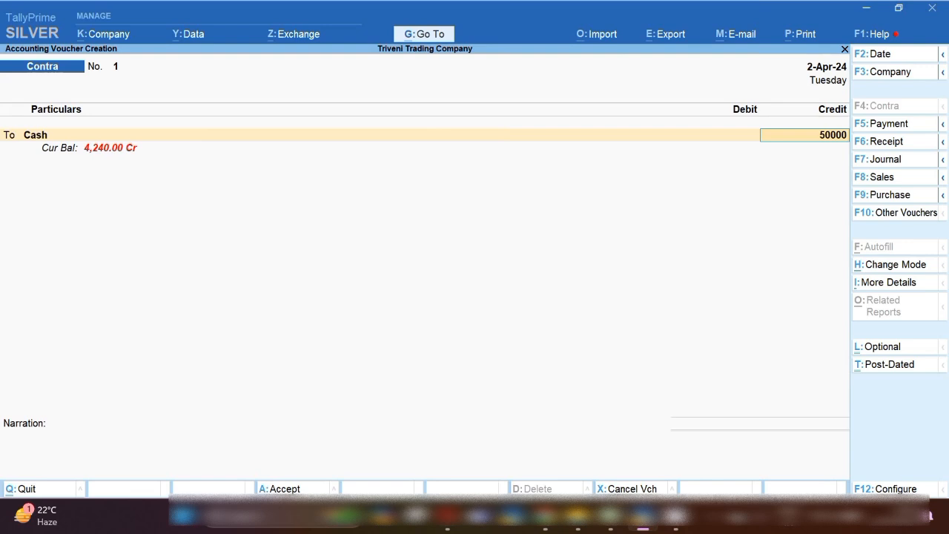
{"action": "key", "text": "Return"}
Step: Add Sbi Bank as the contra voucher's debit line with 50,000
{"action": "key", "text": "Return"}
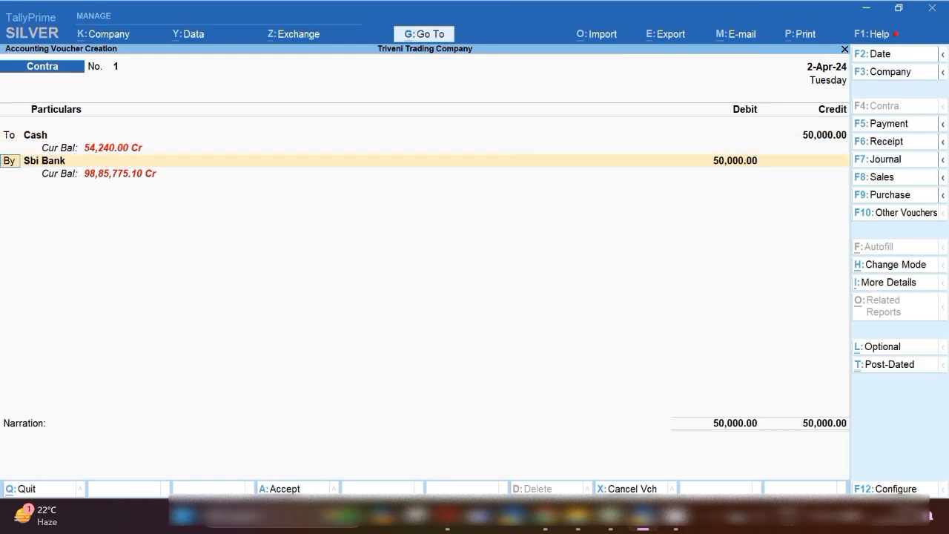
{"action": "key", "text": "Return"}
{"action": "key", "text": "Return"}
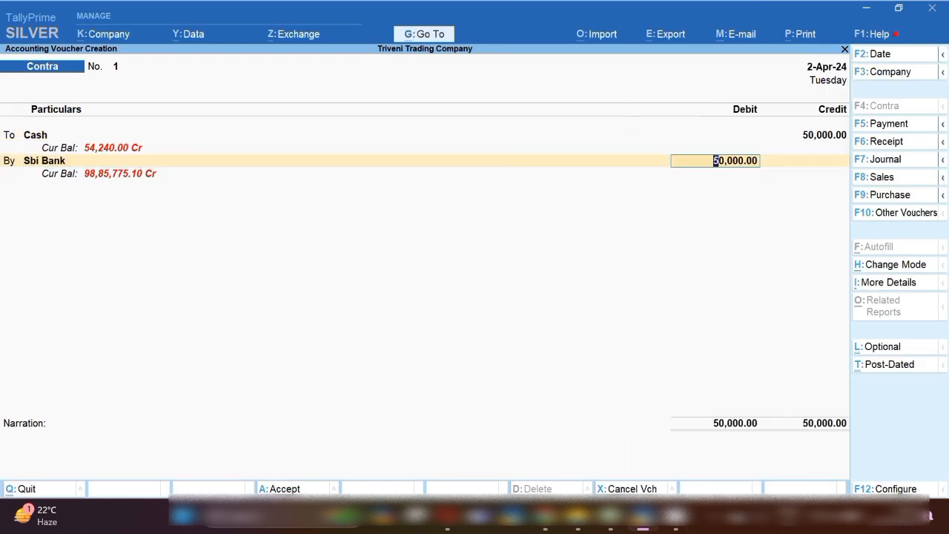
{"action": "key", "text": "Return"}
Step: Keep the bank allocation as Cash with the denominations blank, and save the contra voucher without a narration
{"action": "key", "text": "Return"}
{"action": "key", "text": "Return"}
{"action": "key", "text": "Return"}
{"action": "key", "text": "Return"}
{"action": "key", "text": "Return"}
{"action": "key", "text": "Return"}
{"action": "key", "text": "Return"}
{"action": "key", "text": "Return"}
{"action": "key", "text": "Return"}
{"action": "key", "text": "Return"}
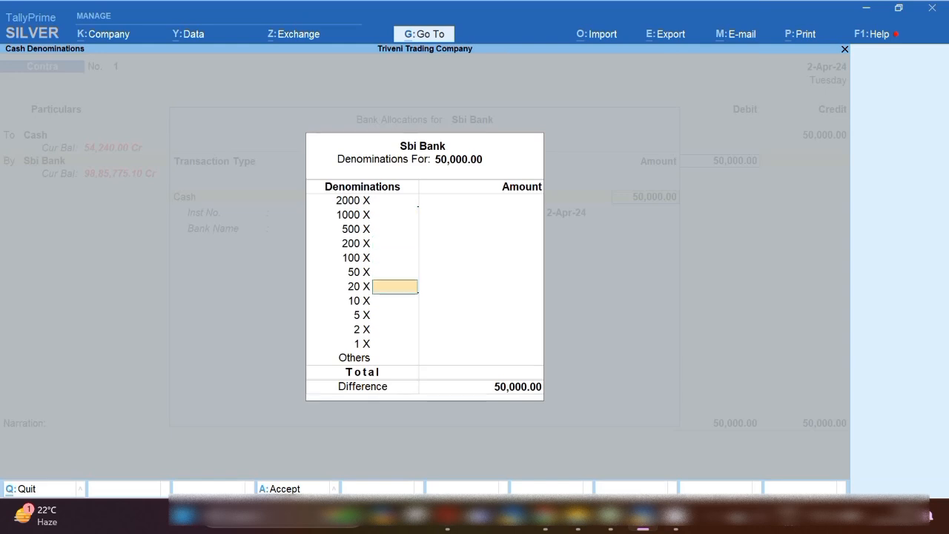
{"action": "key", "text": "Return"}
{"action": "key", "text": "Return"}
{"action": "key", "text": "Return"}
{"action": "key", "text": "Return"}
{"action": "key", "text": "Return"}
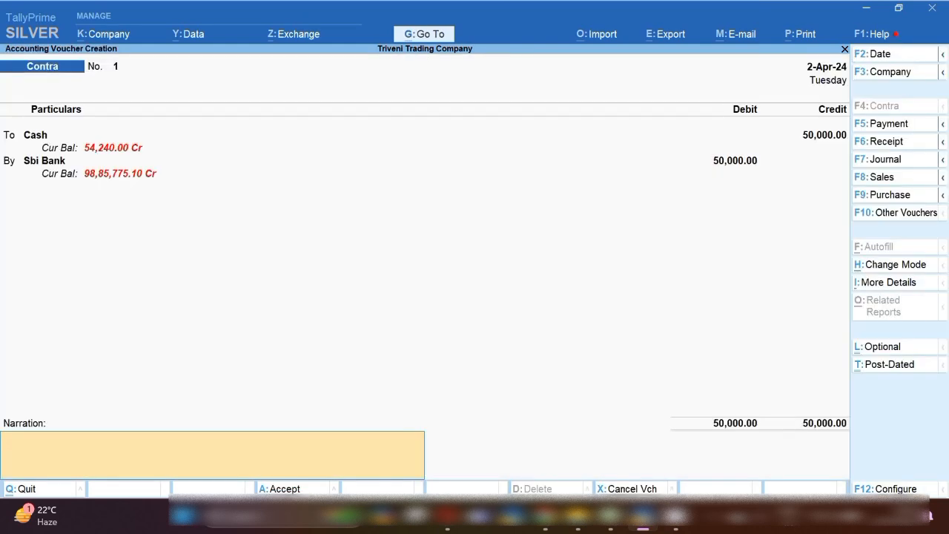
{"action": "key", "text": "Return"}
{"action": "key", "text": "Return"}
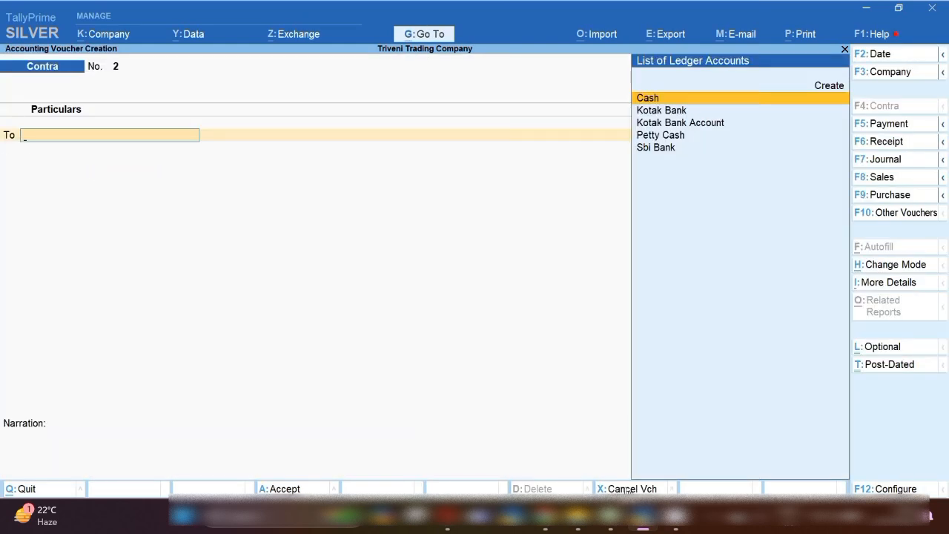
Step: Check the Apr-08 goods sale in the Excel worksheet and start a Tax Invoice sales voucher in TallyPrime
{"action": "key", "text": "alt+Tab"}
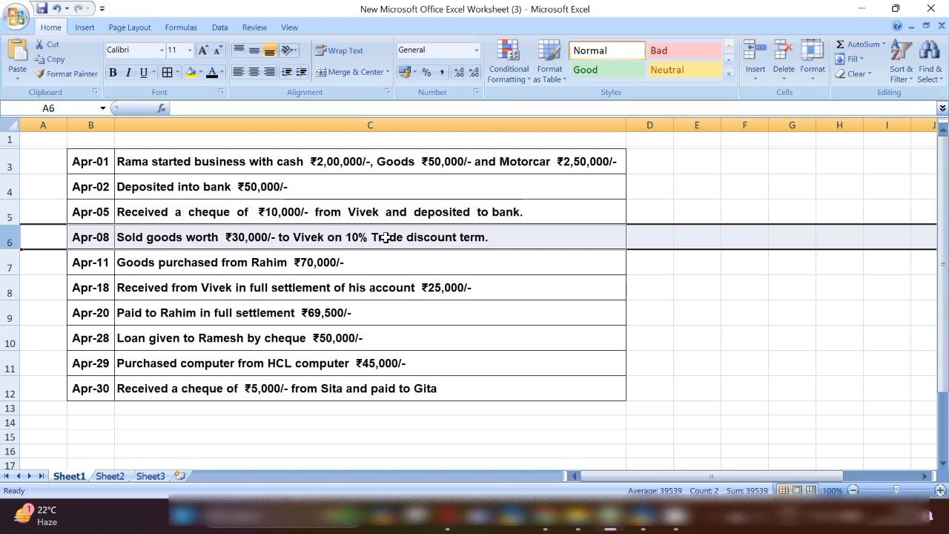
{"action": "mouse_move", "coordinate": [610, 523]}
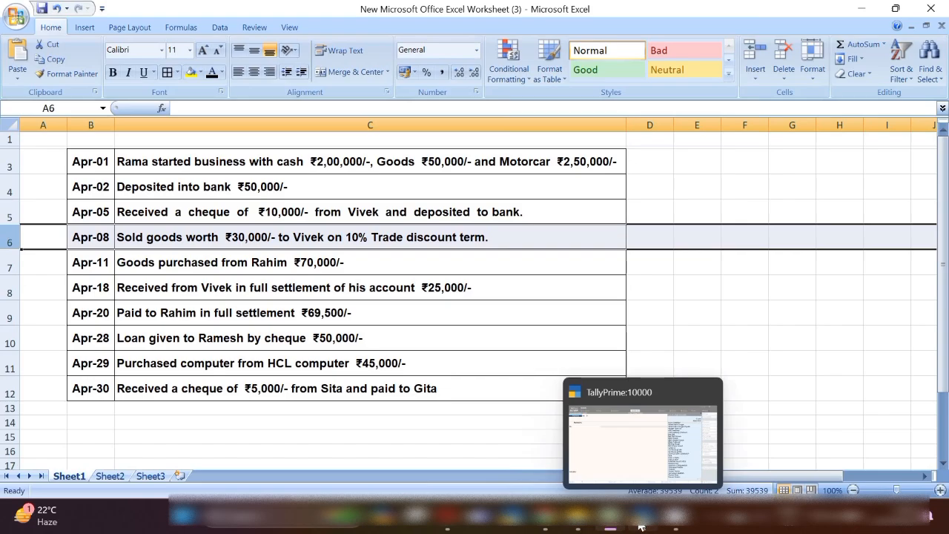
{"action": "left_click", "coordinate": [641, 526]}
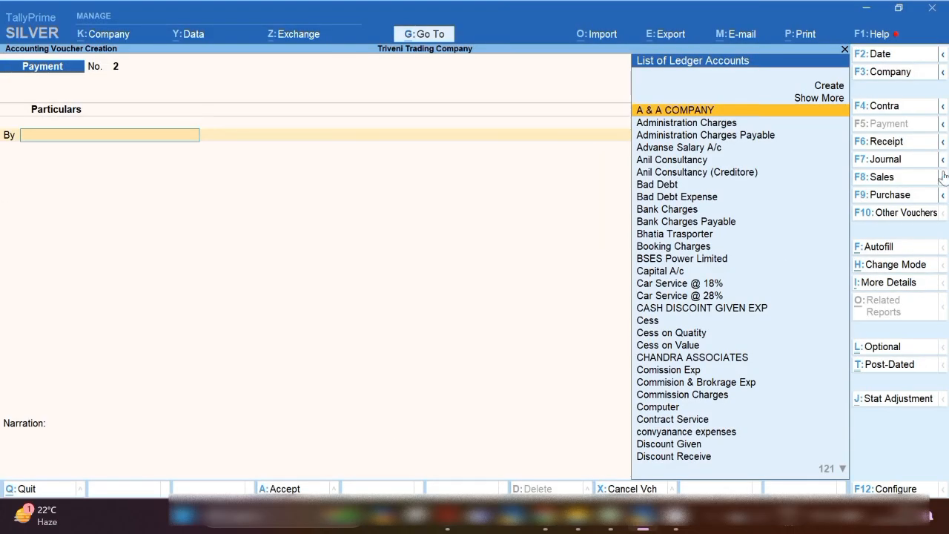
{"action": "left_click", "coordinate": [883, 178]}
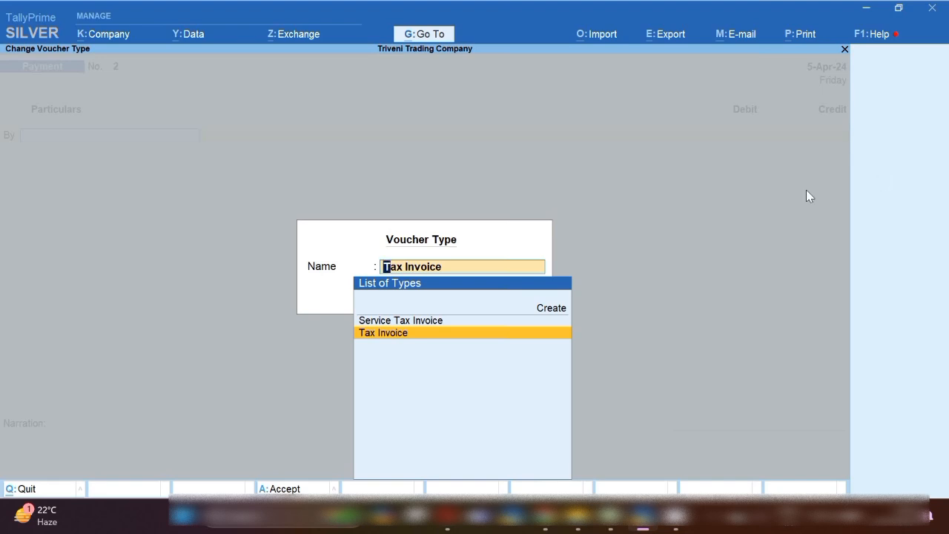
{"action": "key", "text": "Return"}
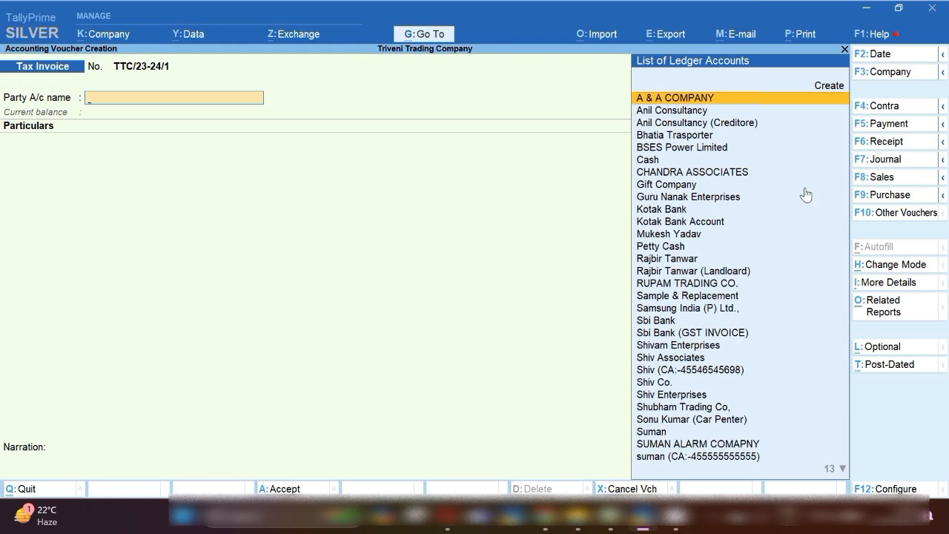
Step: Create a new party ledger from the invoice, naming it with the Apr-08 buyer's name followed by Dbtr
{"action": "key", "text": "alt+c"}
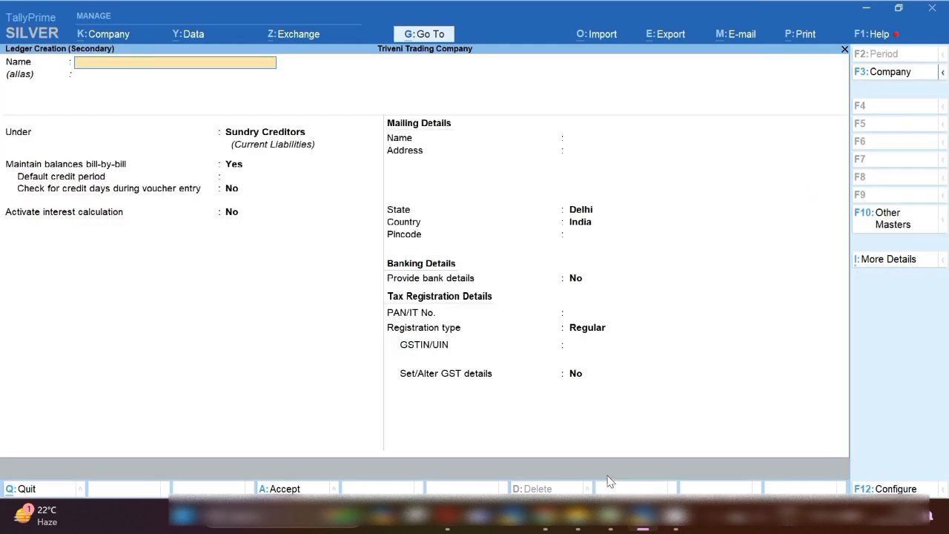
{"action": "left_click", "coordinate": [611, 519]}
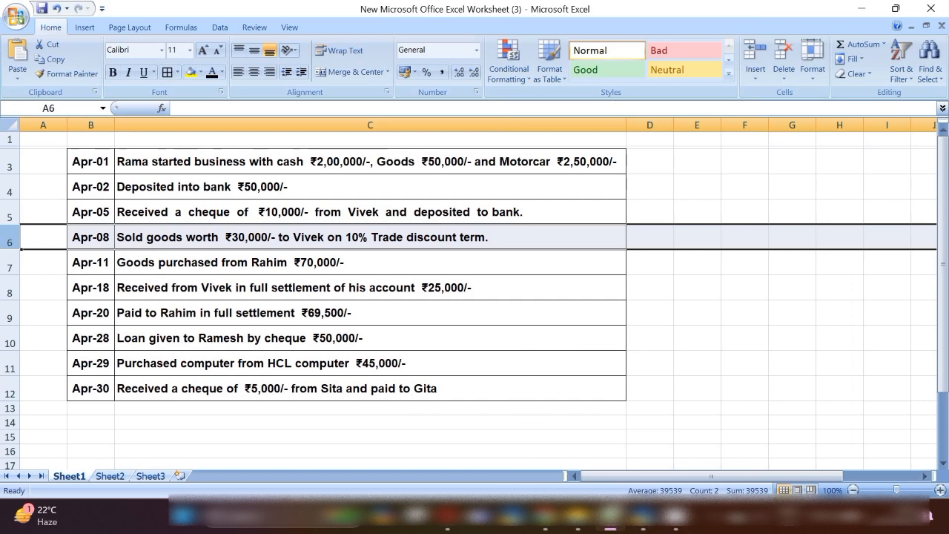
{"action": "mouse_move", "coordinate": [610, 518]}
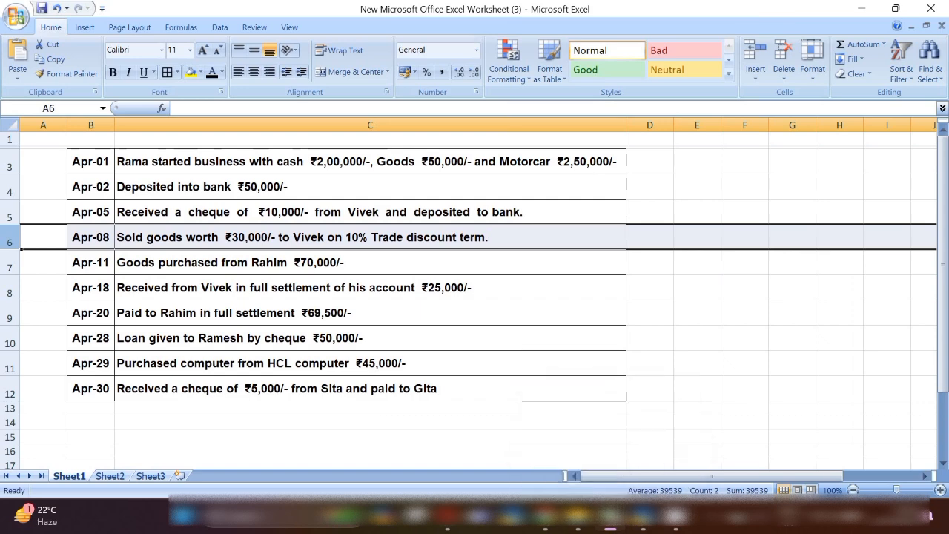
{"action": "left_click", "coordinate": [642, 519]}
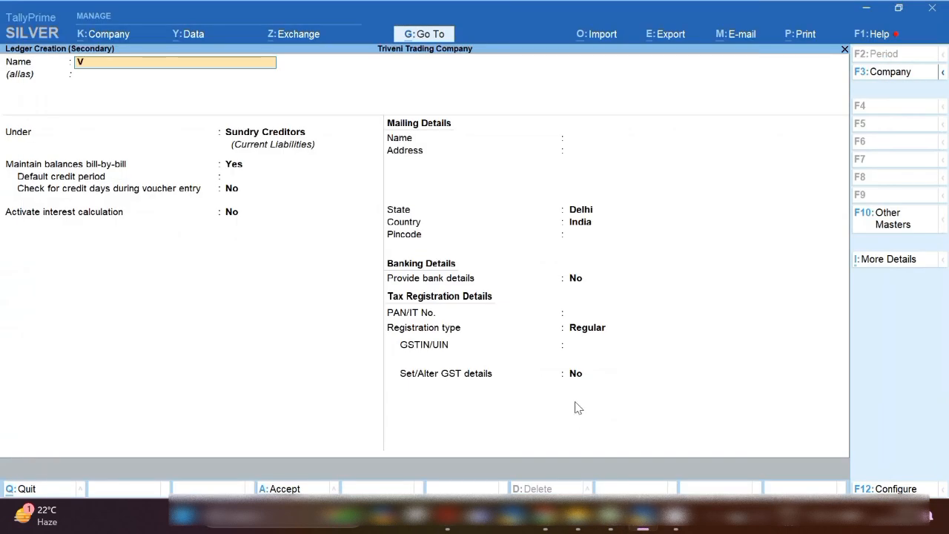
{"action": "type", "text": "ve"}
{"action": "key", "text": "Return"}
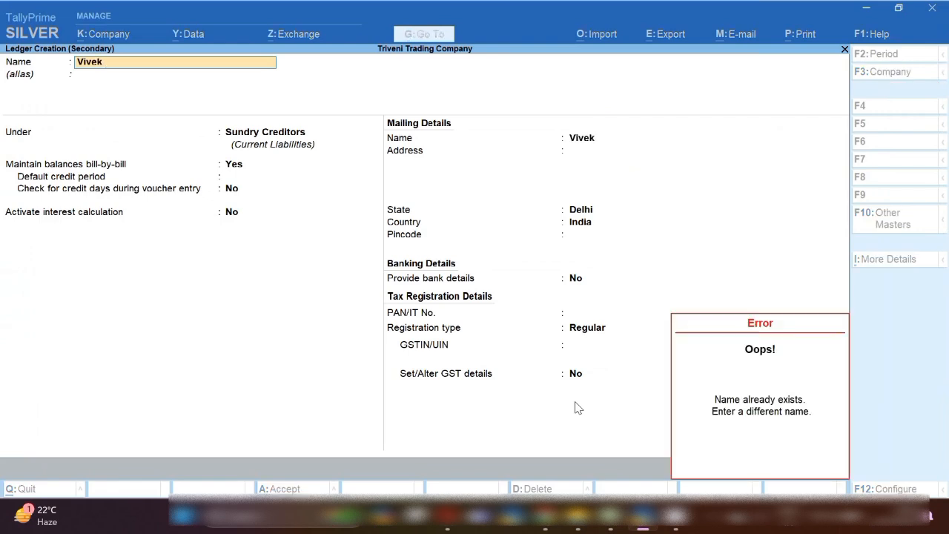
{"action": "key", "text": "Escape"}
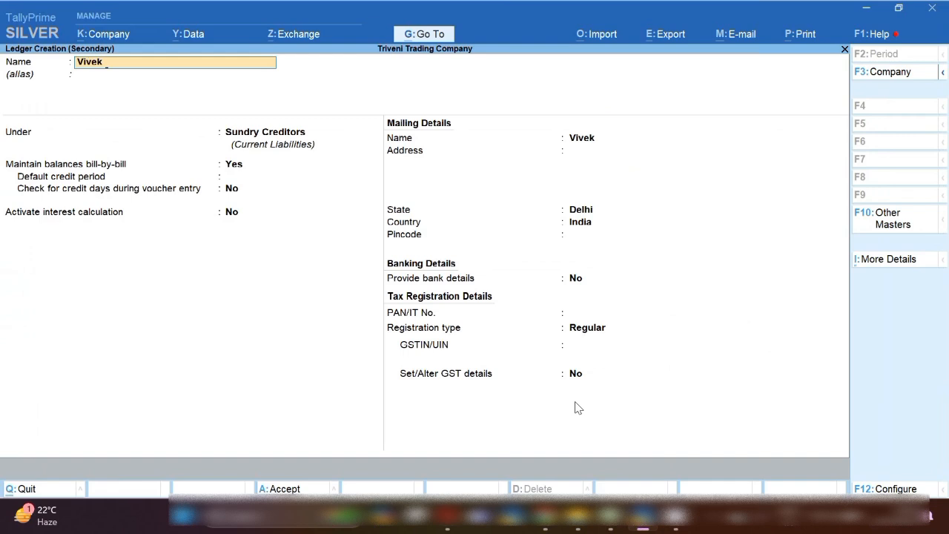
{"action": "type", "text": "k Dbtr"}
{"action": "key", "text": "Return"}
Step: Group the buyer's ledger under Sundry Debtors, keep the remaining default details, and save it
{"action": "key", "text": "Return"}
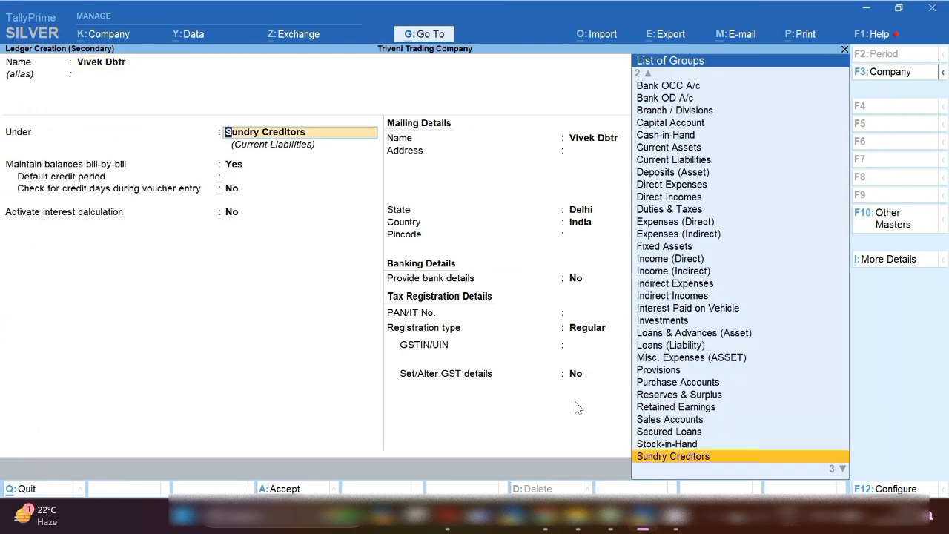
{"action": "key", "text": "Down"}
{"action": "key", "text": "Return"}
{"action": "key", "text": "Return"}
{"action": "key", "text": "Return"}
{"action": "key", "text": "Return"}
{"action": "key", "text": "Return"}
{"action": "key", "text": "Return"}
{"action": "key", "text": "Return"}
{"action": "key", "text": "Return"}
{"action": "key", "text": "Return"}
{"action": "key", "text": "Return"}
{"action": "key", "text": "Return"}
{"action": "key", "text": "Return"}
{"action": "key", "text": "Return"}
{"action": "key", "text": "Return"}
{"action": "key", "text": "Return"}
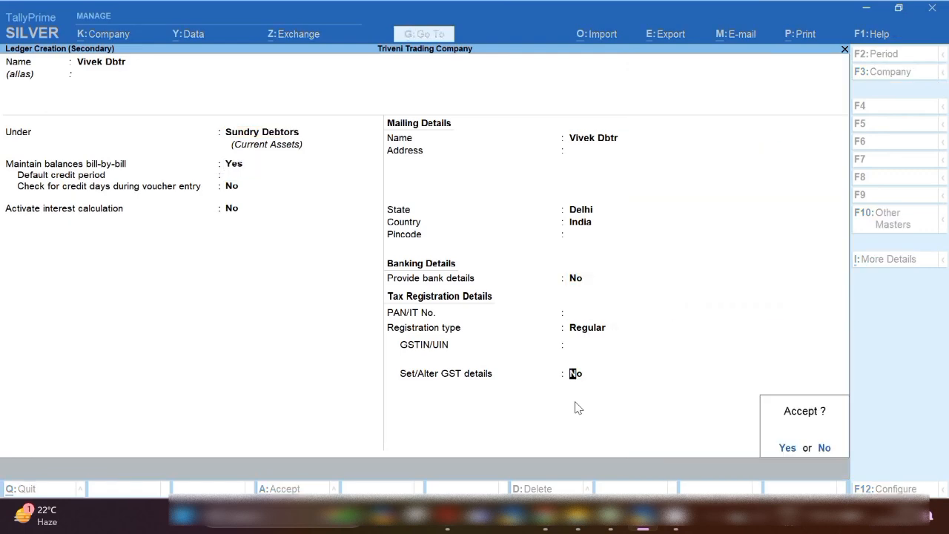
{"action": "key", "text": "Return"}
Step: Accept the invoice's party details with the new debtor as buyer and consignee and Delhi as place of supply
{"action": "key", "text": "Return"}
{"action": "key", "text": "Return"}
{"action": "key", "text": "Return"}
{"action": "key", "text": "Return"}
{"action": "key", "text": "Return"}
{"action": "key", "text": "Return"}
{"action": "key", "text": "Return"}
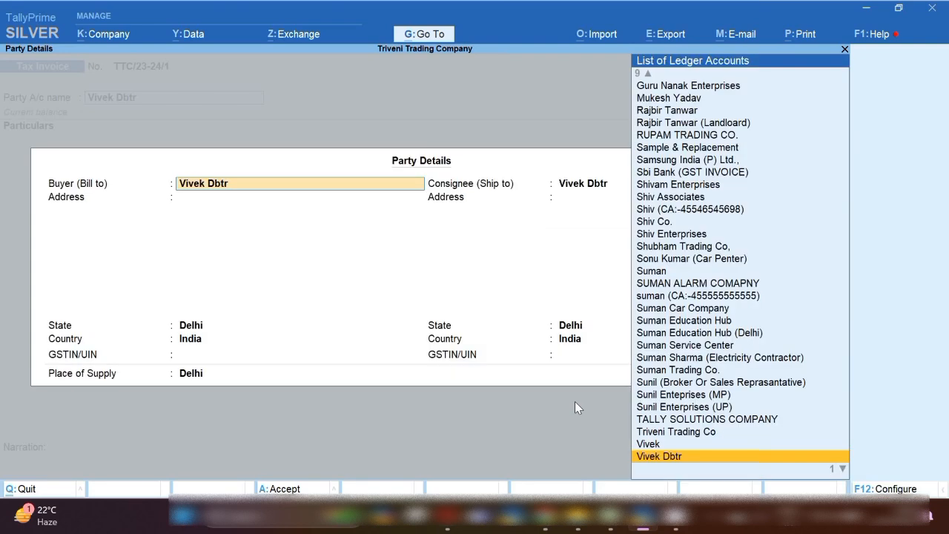
{"action": "key", "text": "Return"}
{"action": "key", "text": "Return"}
{"action": "key", "text": "Return"}
{"action": "key", "text": "Return"}
{"action": "key", "text": "Return"}
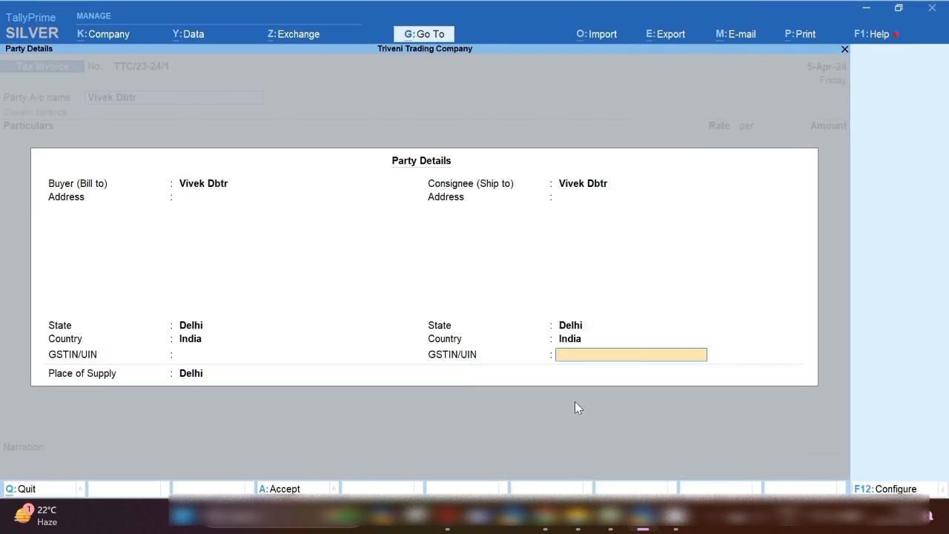
{"action": "key", "text": "Return"}
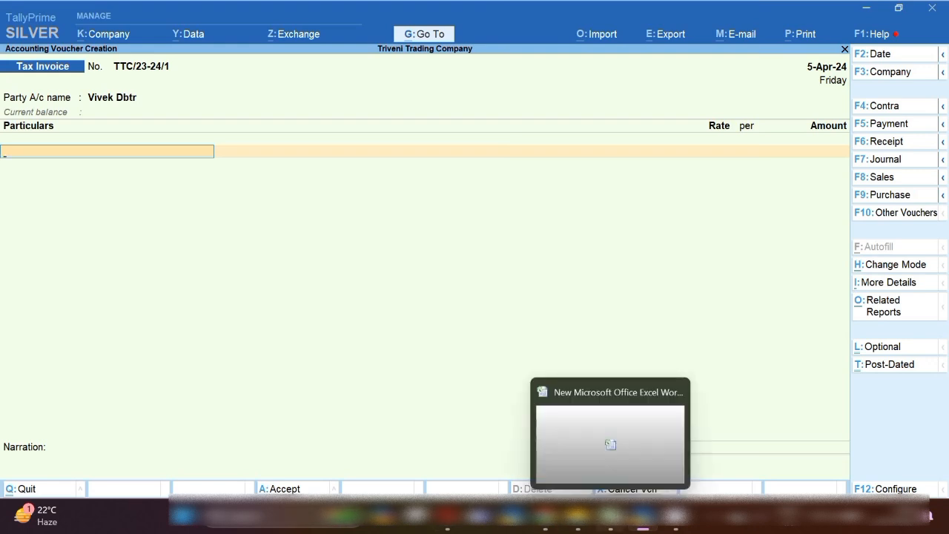
Step: Recheck the Apr-08 sale in the worksheet and add an Office Board line of 30000 to the tax invoice
{"action": "mouse_move", "coordinate": [642, 515]}
{"action": "left_click", "coordinate": [609, 515]}
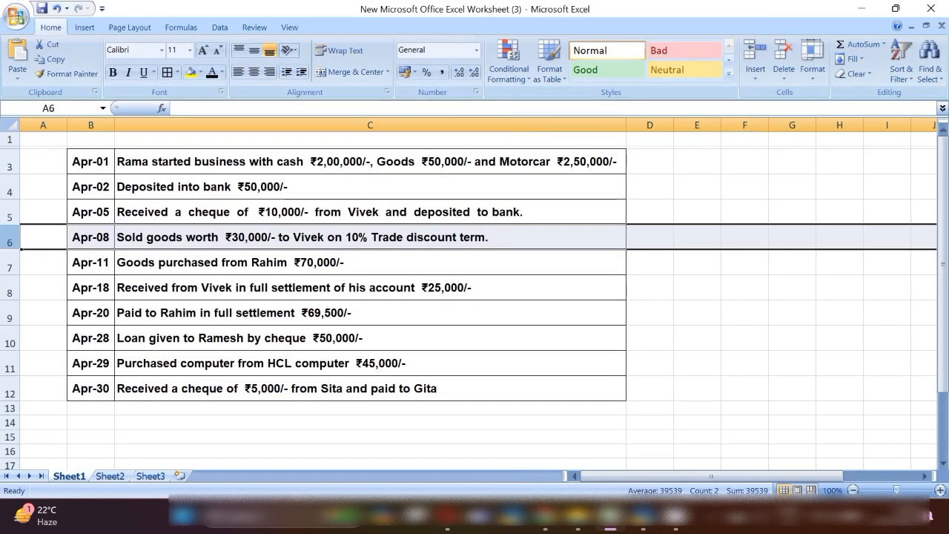
{"action": "left_click", "coordinate": [643, 523]}
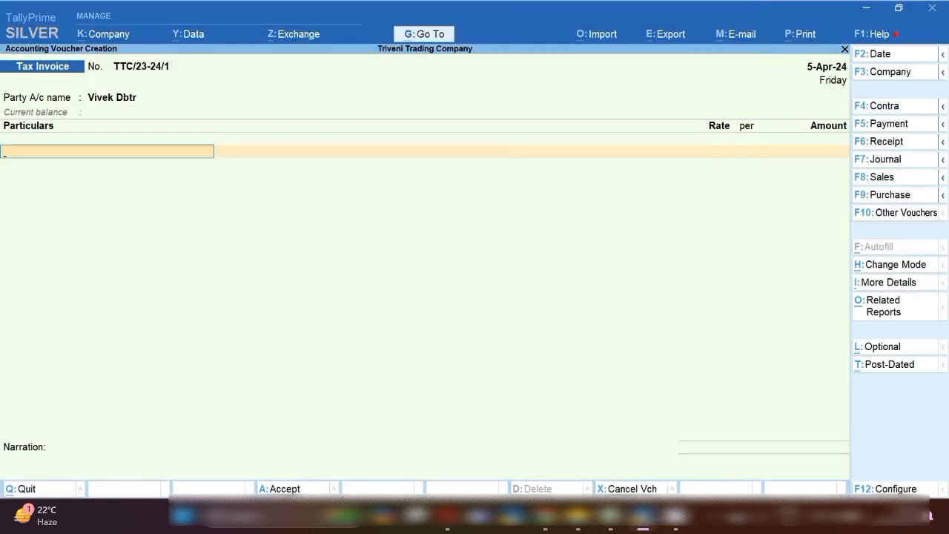
{"action": "type", "text": "F"}
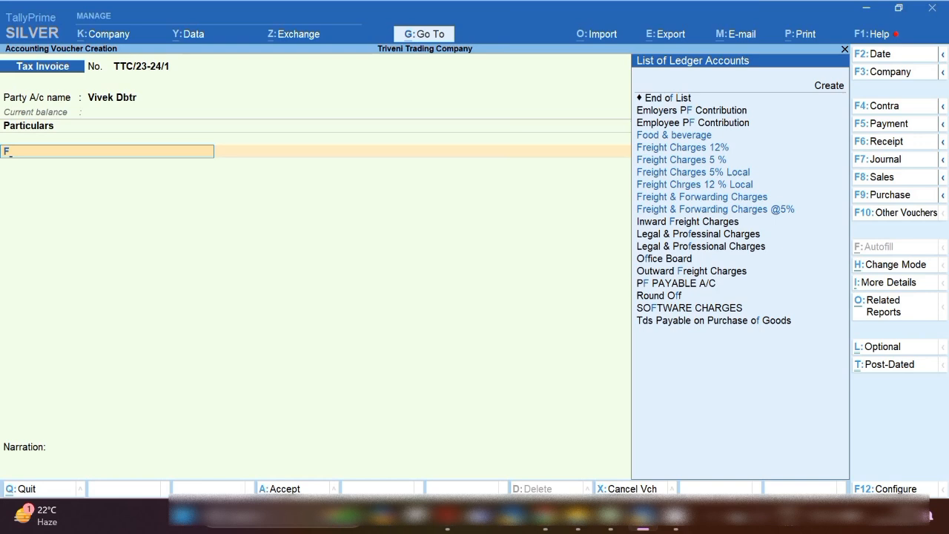
{"action": "key", "text": "Down"}
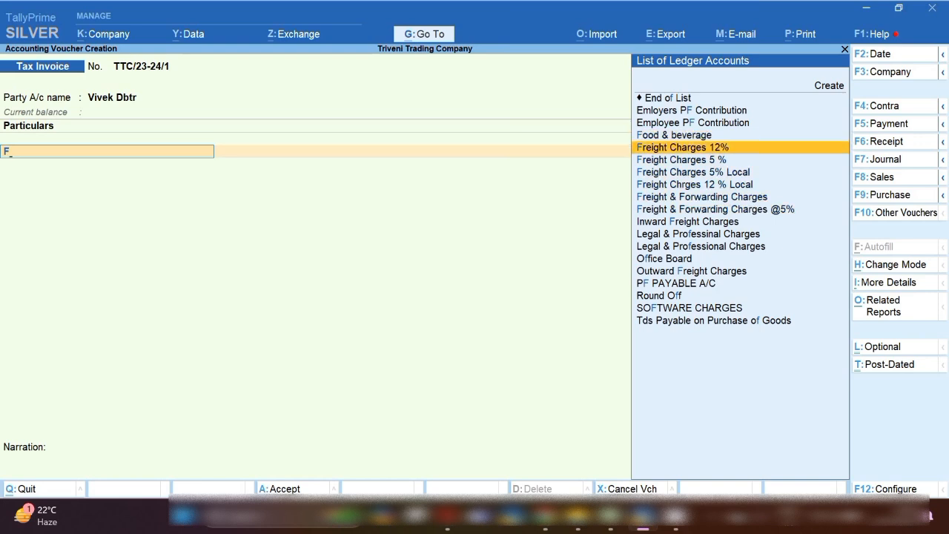
{"action": "key", "text": "Down"}
{"action": "key", "text": "Down"}
{"action": "key", "text": "Down"}
{"action": "key", "text": "Down"}
{"action": "key", "text": "Down"}
{"action": "key", "text": "Down"}
{"action": "key", "text": "Down"}
{"action": "key", "text": "Down"}
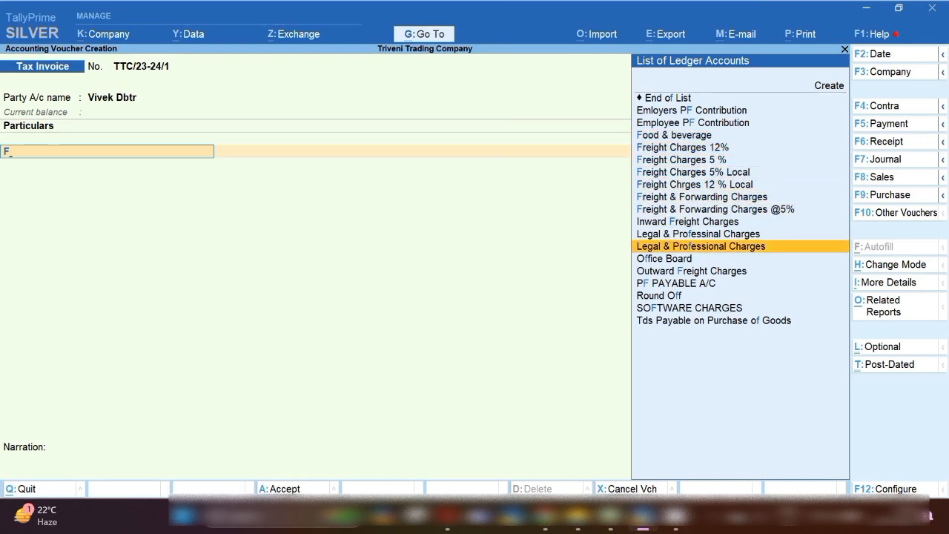
{"action": "key", "text": "Down"}
{"action": "key", "text": "Return"}
{"action": "key", "text": "Return"}
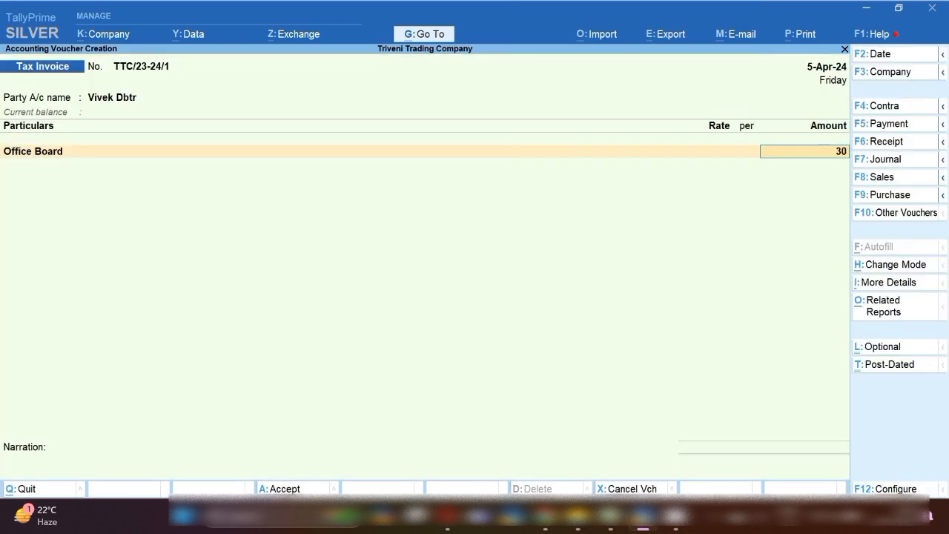
{"action": "type", "text": "30000"}
{"action": "key", "text": "Return"}
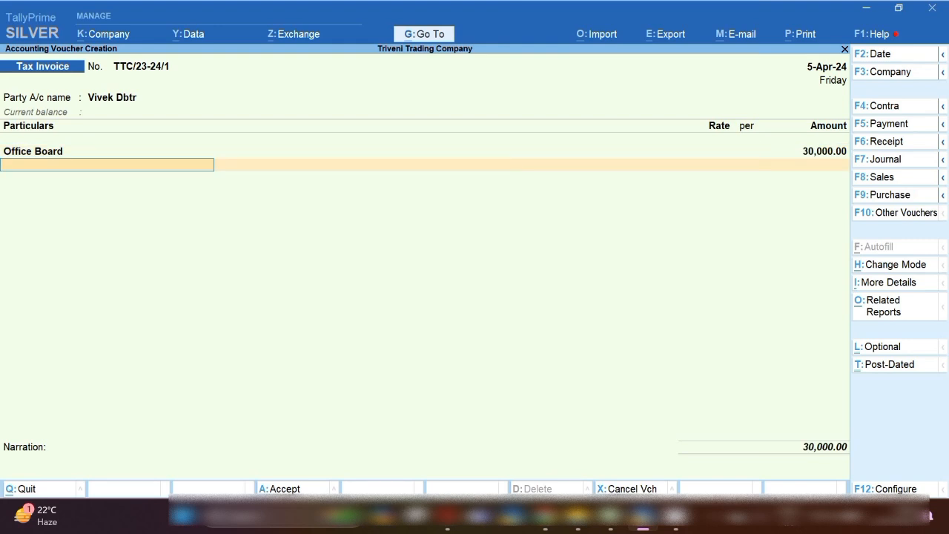
Step: Copy the words Trade discount from the worksheet's Apr-08 entry and use them to name a new ledger created from the TallyPrime invoice
{"action": "left_click", "coordinate": [612, 524]}
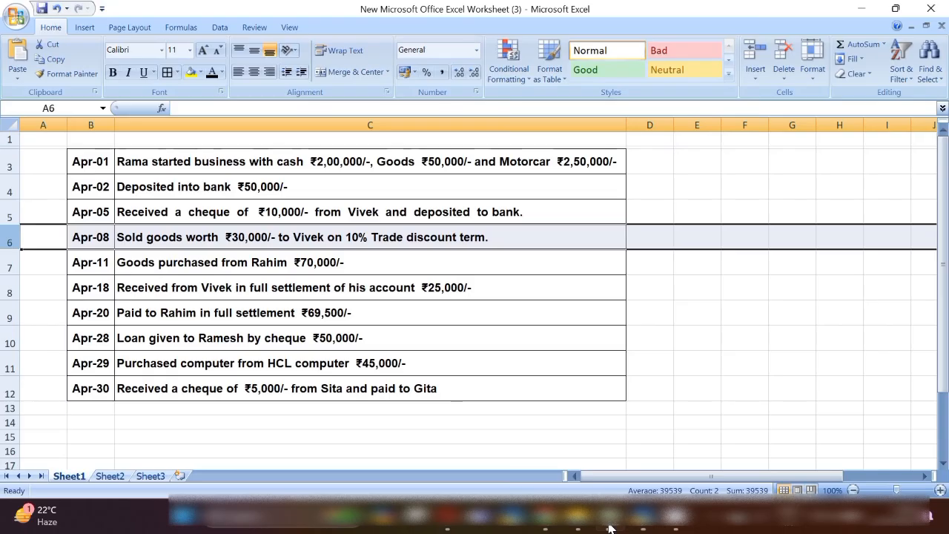
{"action": "left_click", "coordinate": [419, 239]}
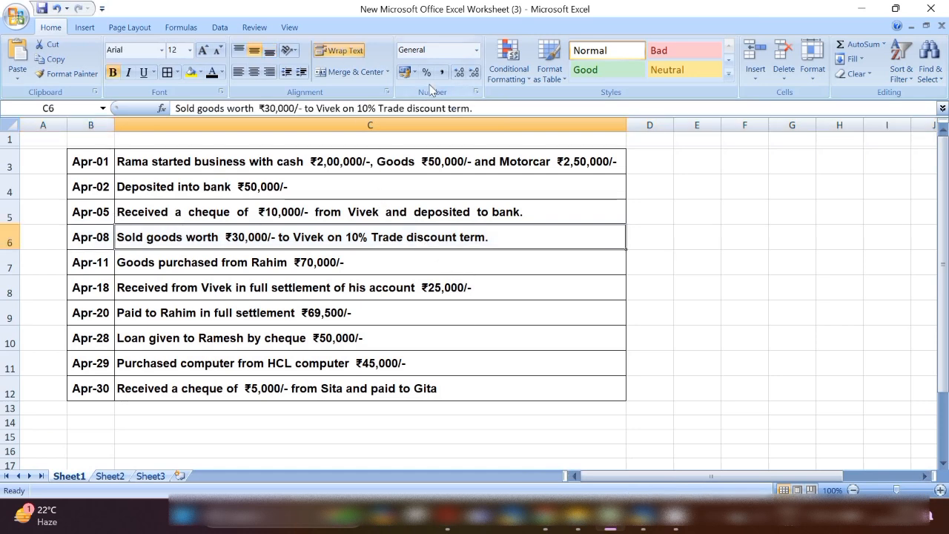
{"action": "left_click_drag", "start_coordinate": [378, 108], "coordinate": [446, 107]}
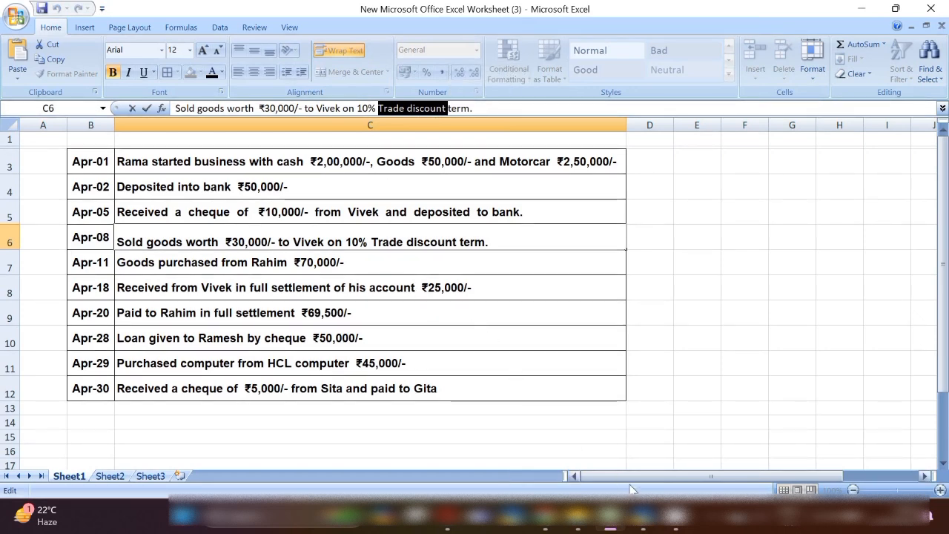
{"action": "left_click", "coordinate": [635, 520]}
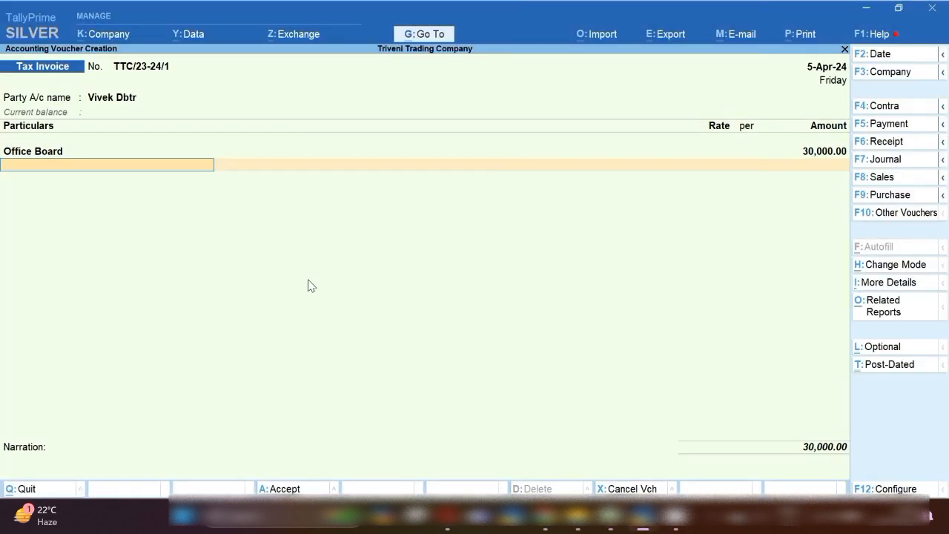
{"action": "key", "text": "alt+c"}
{"action": "key", "text": "ctrl+alt+v"}
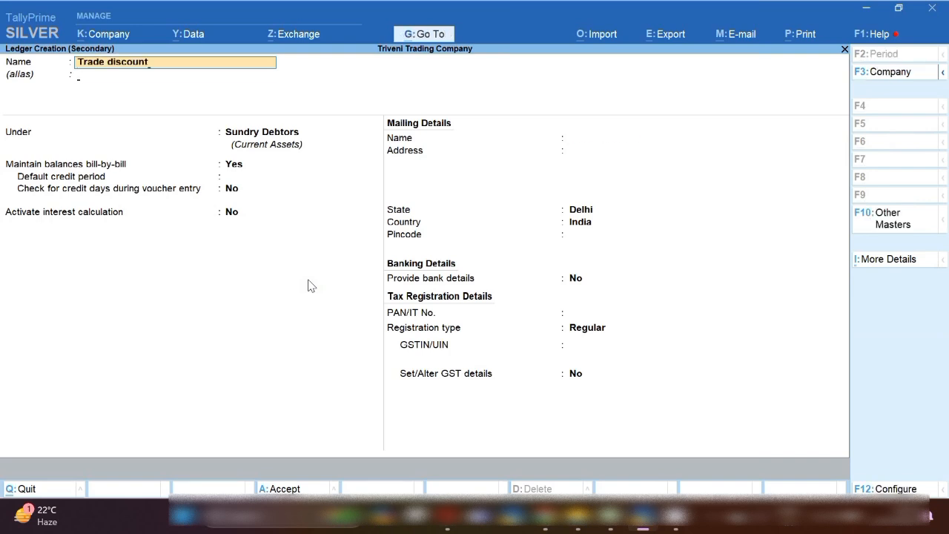
Step: Group the Trade discount ledger under Indirect Expenses and set its GST applicability to Not Applicable
{"action": "key", "text": "Return"}
{"action": "type", "text": "Indi"}
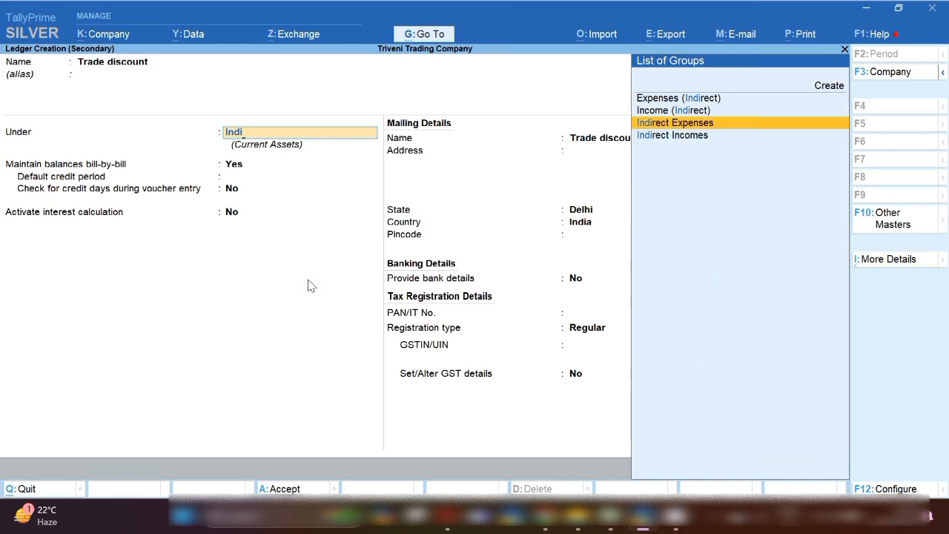
{"action": "key", "text": "Return"}
{"action": "key", "text": "Return"}
{"action": "key", "text": "Return"}
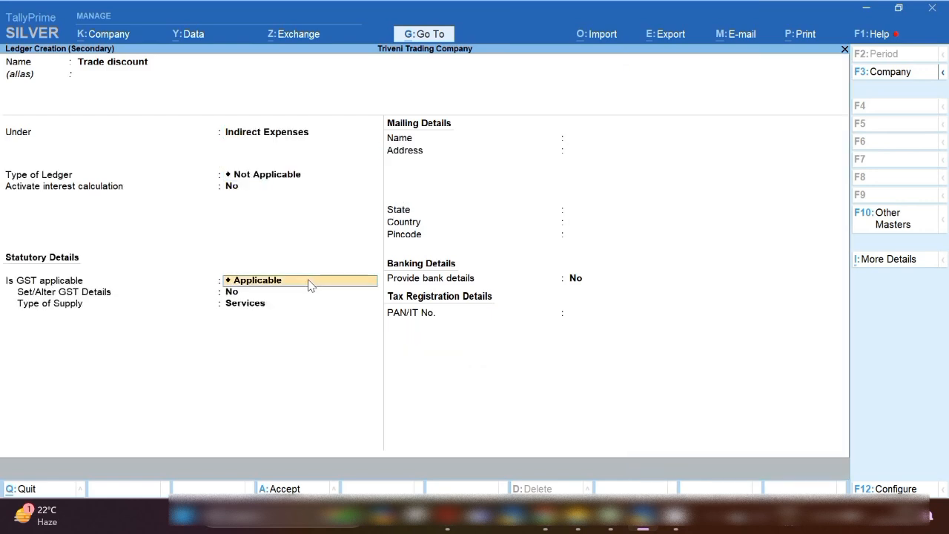
{"action": "type", "text": "N"}
{"action": "key", "text": "Return"}
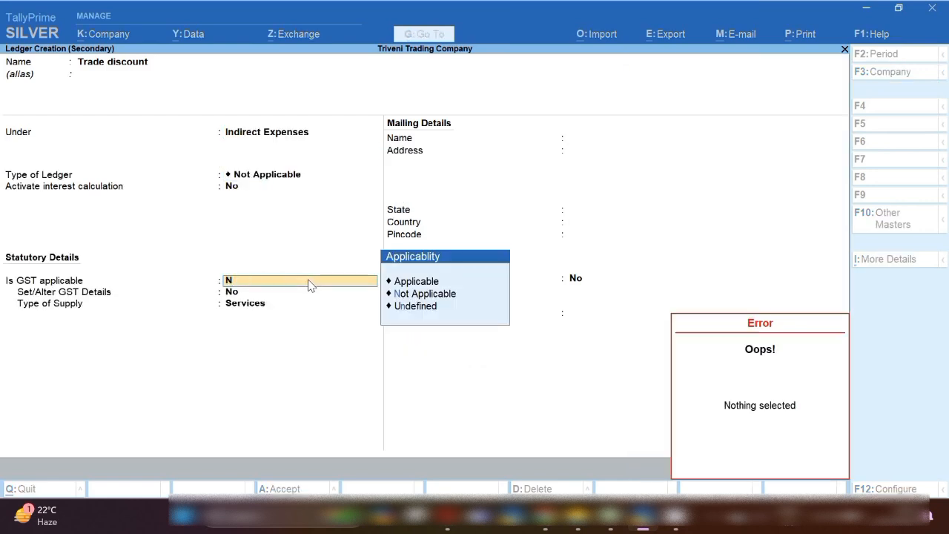
{"action": "key", "text": "Up"}
{"action": "key", "text": "Up"}
{"action": "key", "text": "Return"}
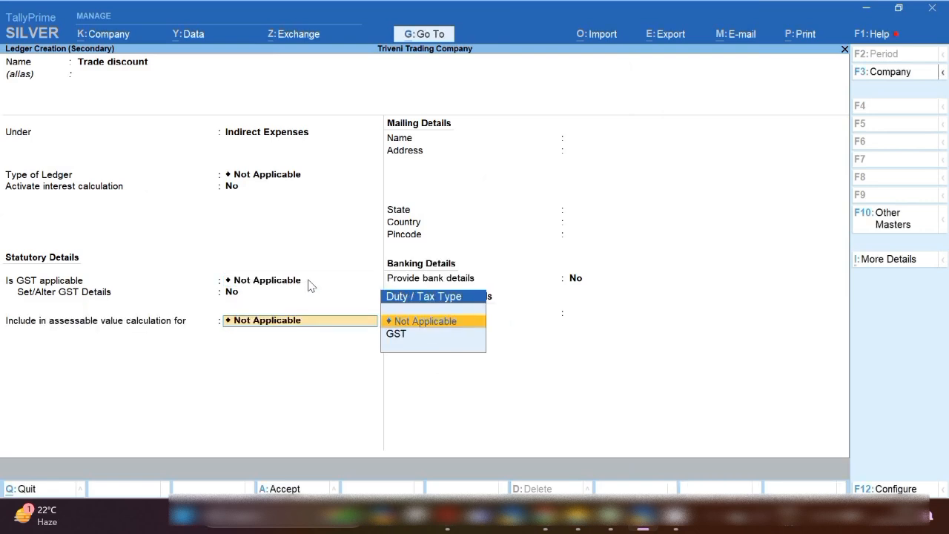
Step: Keep the assessable value calculation as Not Applicable, save the Trade discount ledger, and use it as the invoice's second line
{"action": "key", "text": "Return"}
{"action": "key", "text": "Return"}
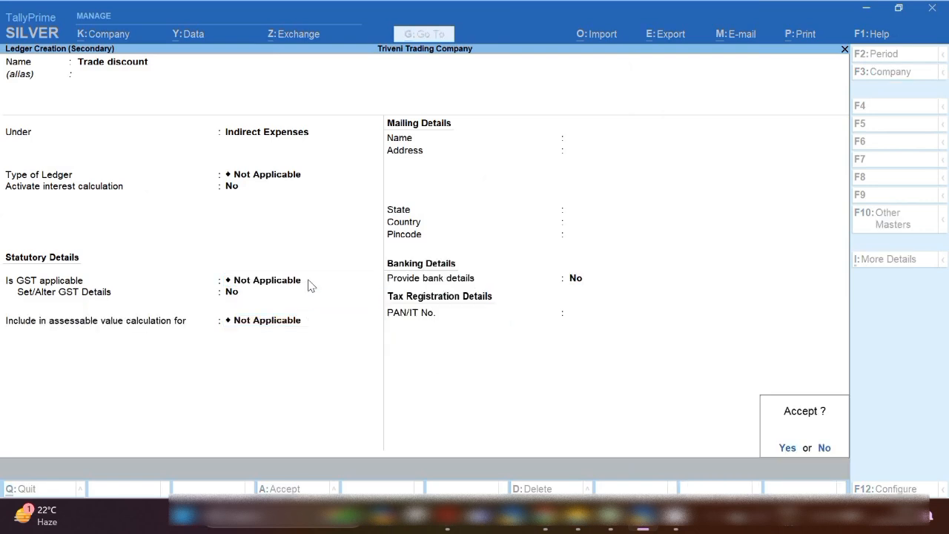
{"action": "key", "text": "Return"}
{"action": "key", "text": "Return"}
{"action": "key", "text": "Return"}
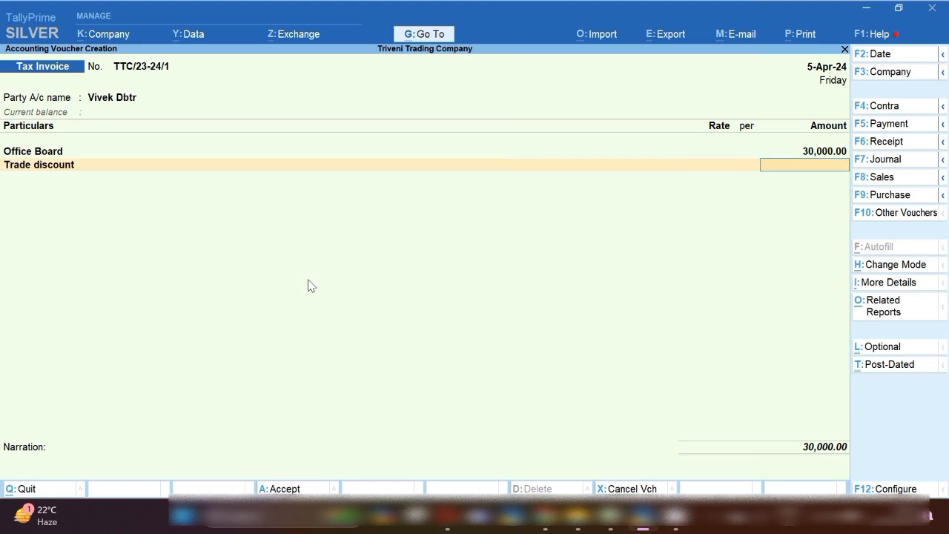
Step: Recheck the Apr-08 discount term in the worksheet, enter -3000 for Trade discount on the invoice, and save the invoice
{"action": "left_click", "coordinate": [608, 519]}
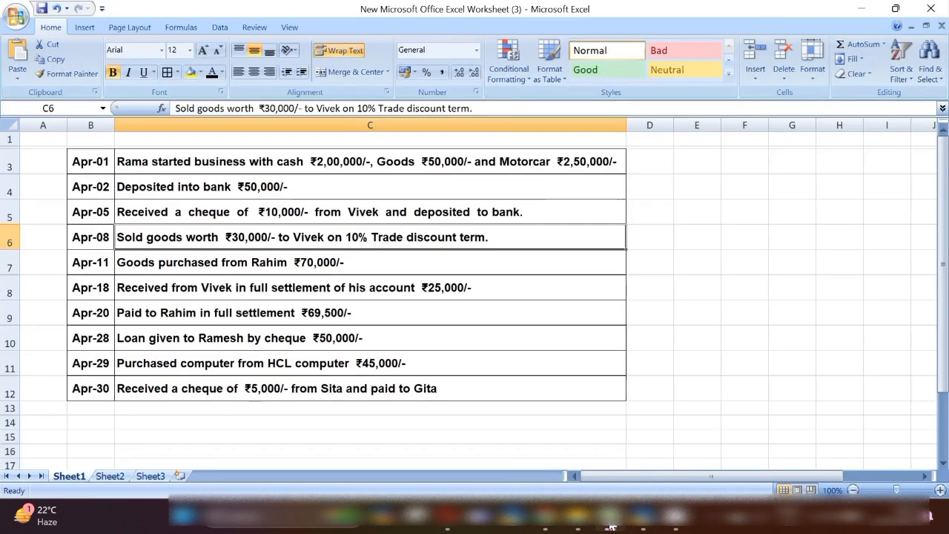
{"action": "left_click", "coordinate": [642, 518]}
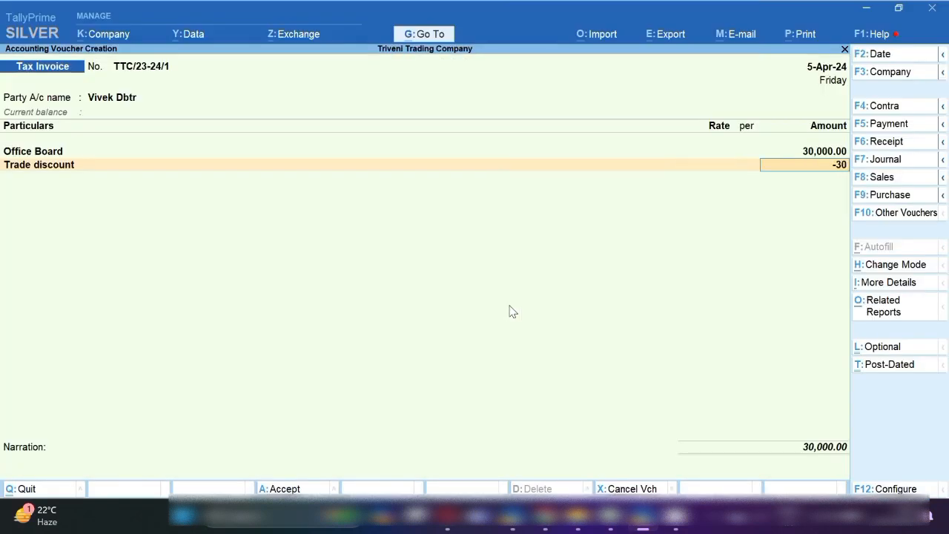
{"action": "type", "text": "-3000"}
{"action": "key", "text": "Return"}
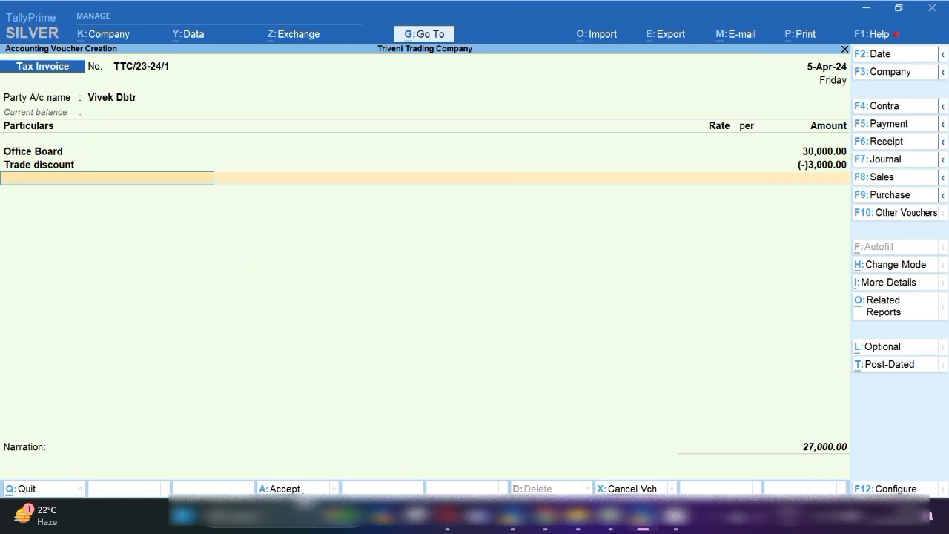
{"action": "left_click", "coordinate": [285, 489]}
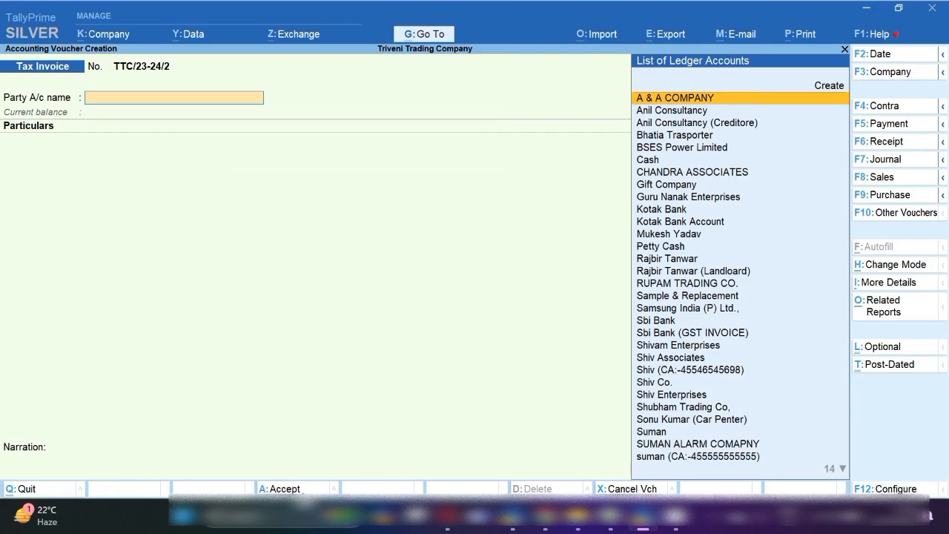
Step: Read the Apr-11 goods purchase in the Excel worksheet and start a purchase voucher for it in TallyPrime
{"action": "left_click", "coordinate": [608, 524]}
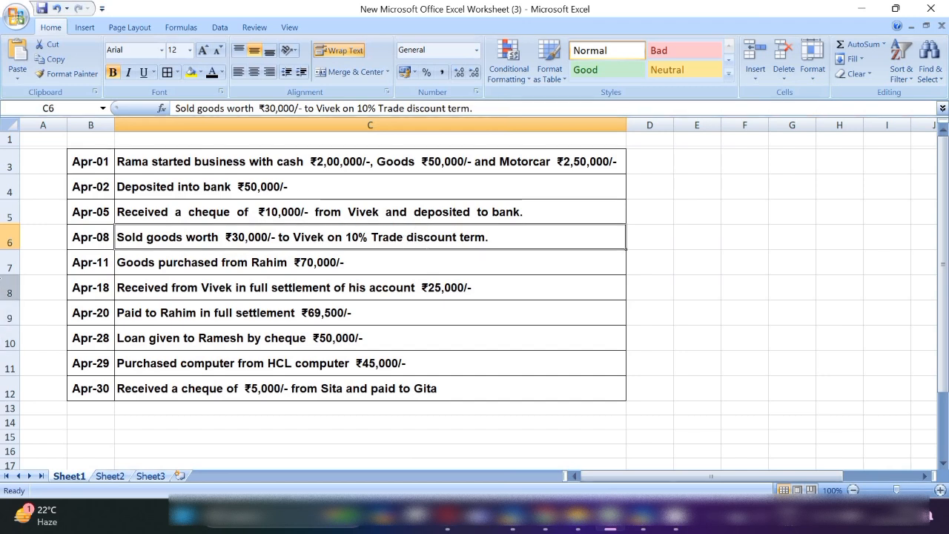
{"action": "left_click", "coordinate": [10, 264]}
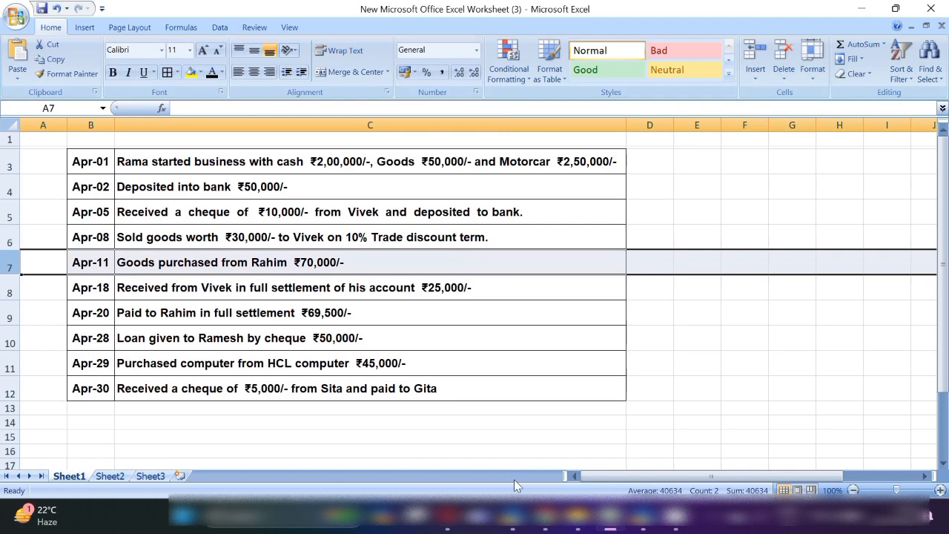
{"action": "mouse_move", "coordinate": [544, 527]}
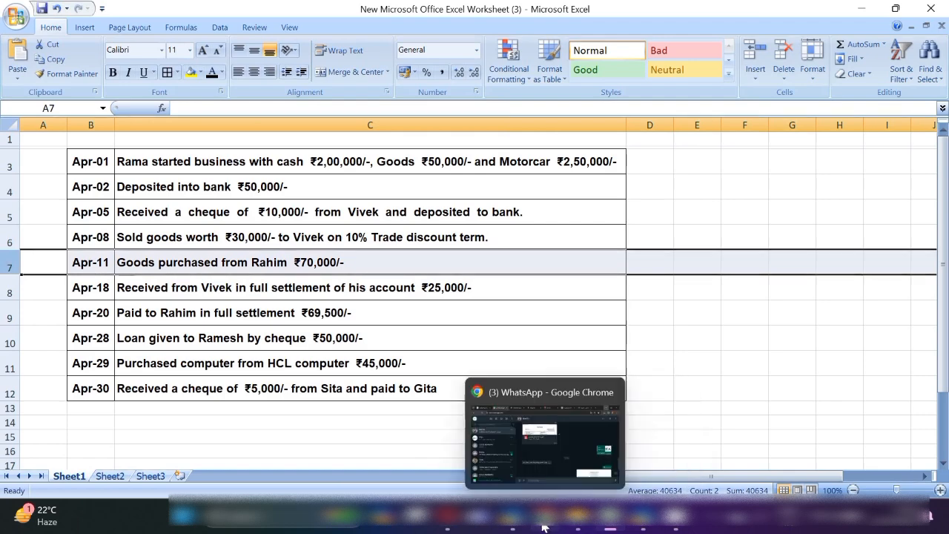
{"action": "left_click", "coordinate": [642, 516]}
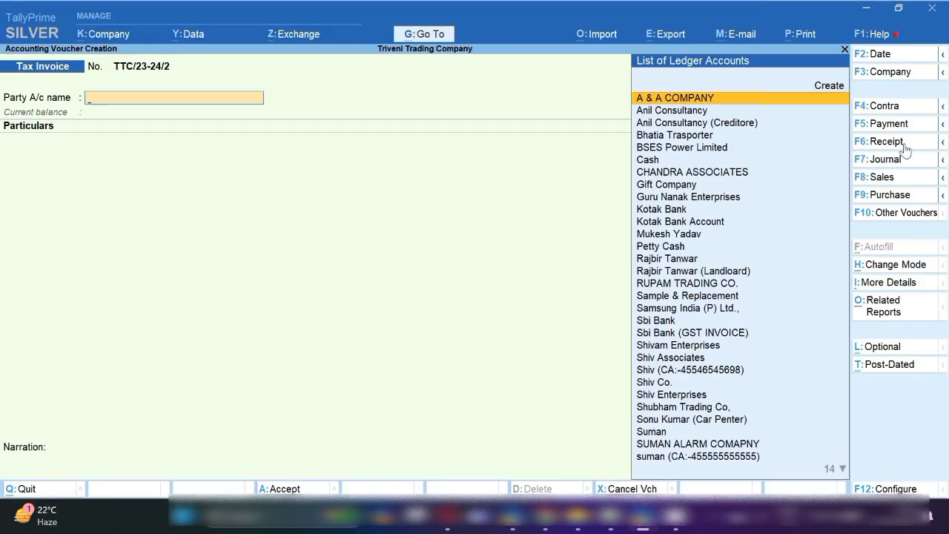
{"action": "left_click", "coordinate": [889, 195]}
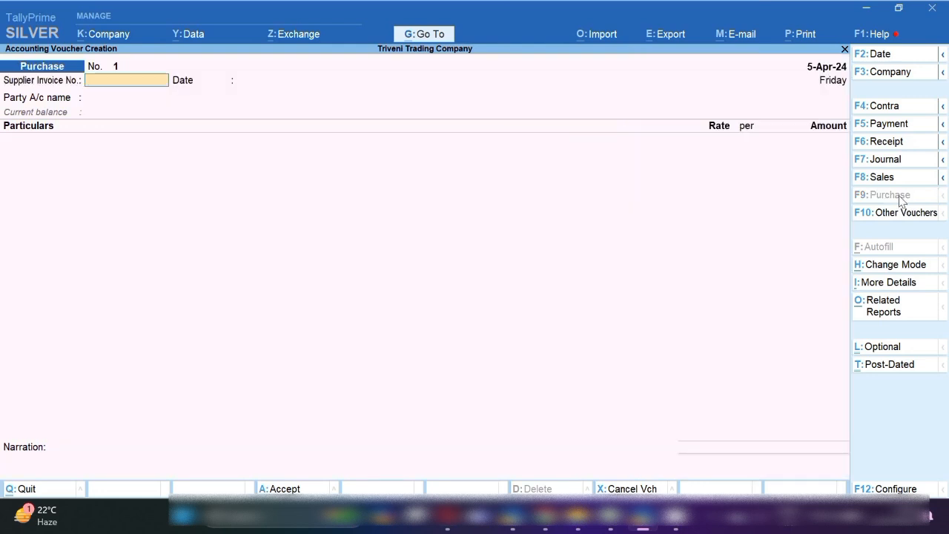
Step: Enter supplier invoice number 123 dated 5-Apr-24 and set the voucher date to 6-4-2024
{"action": "key", "text": "Return"}
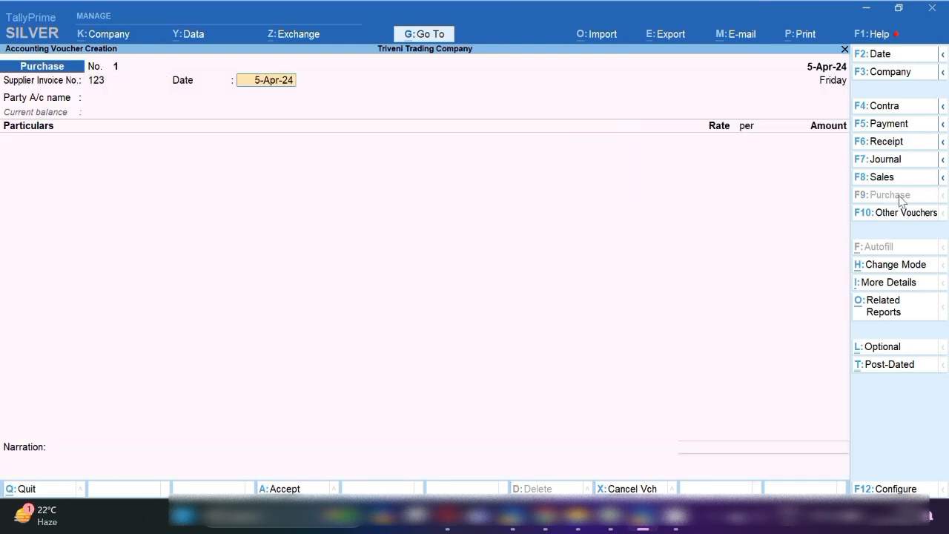
{"action": "key", "text": "F2"}
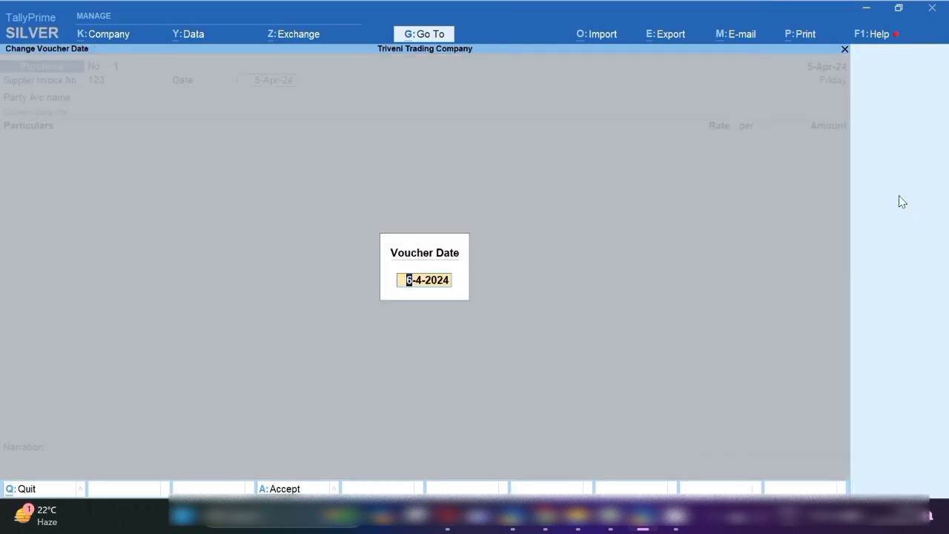
{"action": "key", "text": "Return"}
{"action": "key", "text": "Return"}
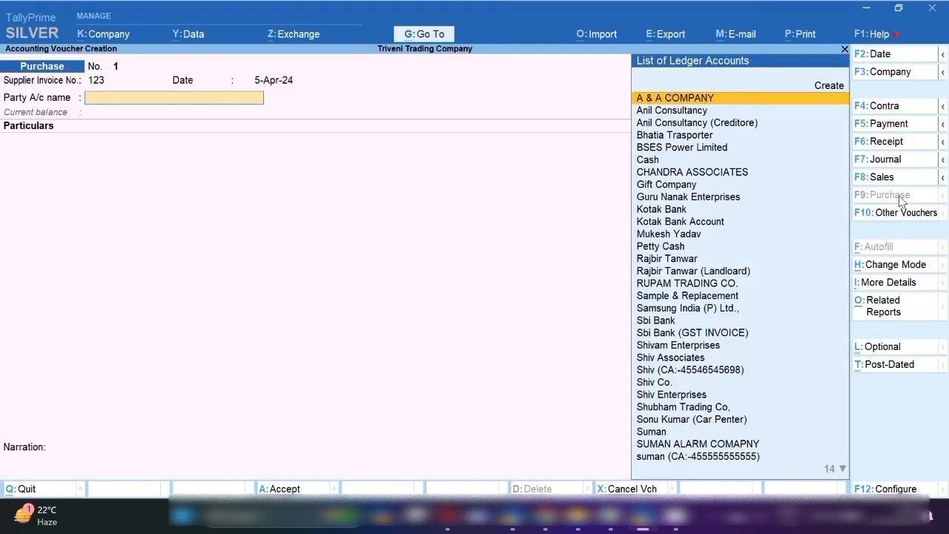
Step: Create a party ledger with the Apr-11 supplier's name under Sundry Creditors, keep the default details, and make it the purchase's party
{"action": "key", "text": "alt+c"}
{"action": "type", "text": "Rahim"}
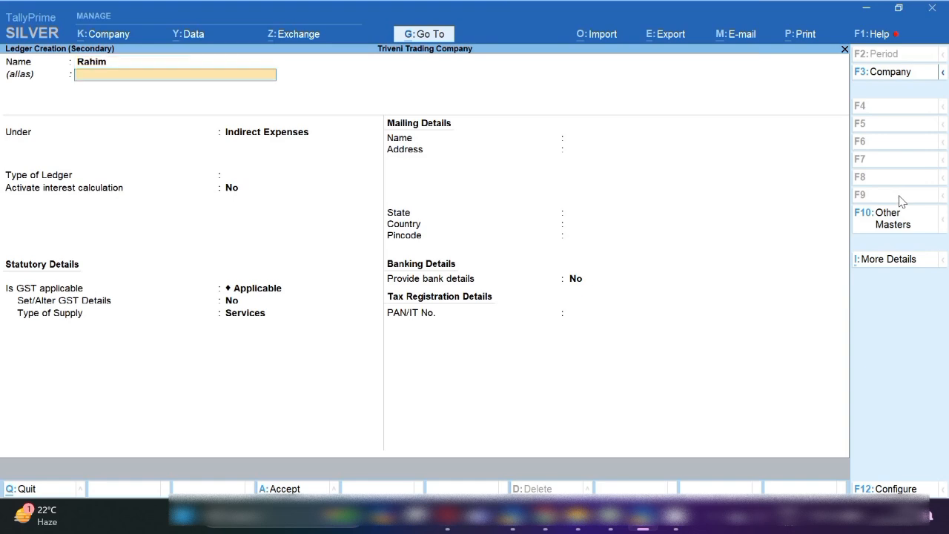
{"action": "key", "text": "Return"}
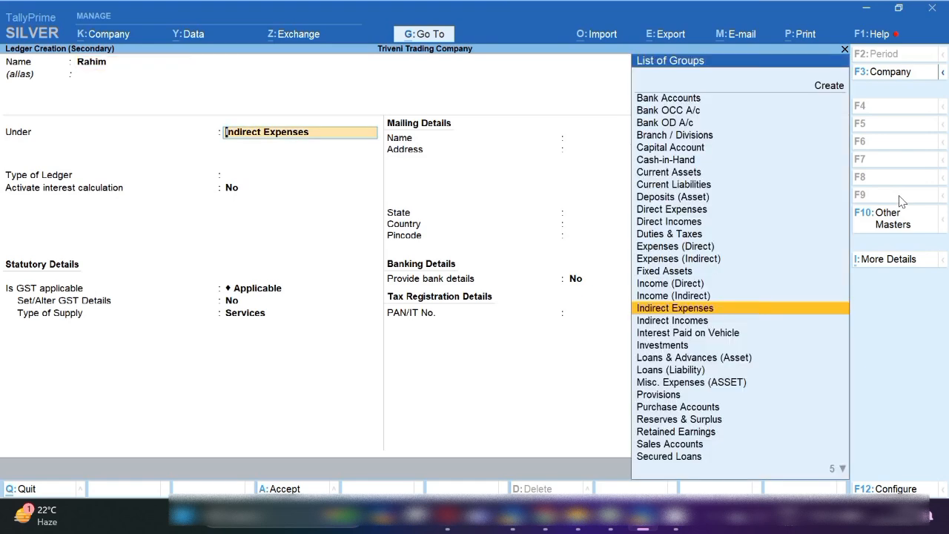
{"action": "type", "text": "Sun"}
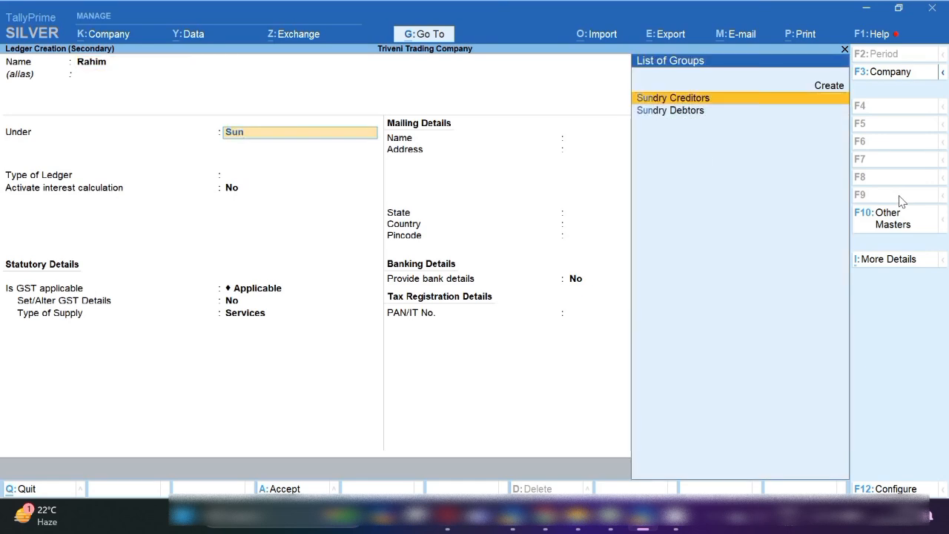
{"action": "key", "text": "Return"}
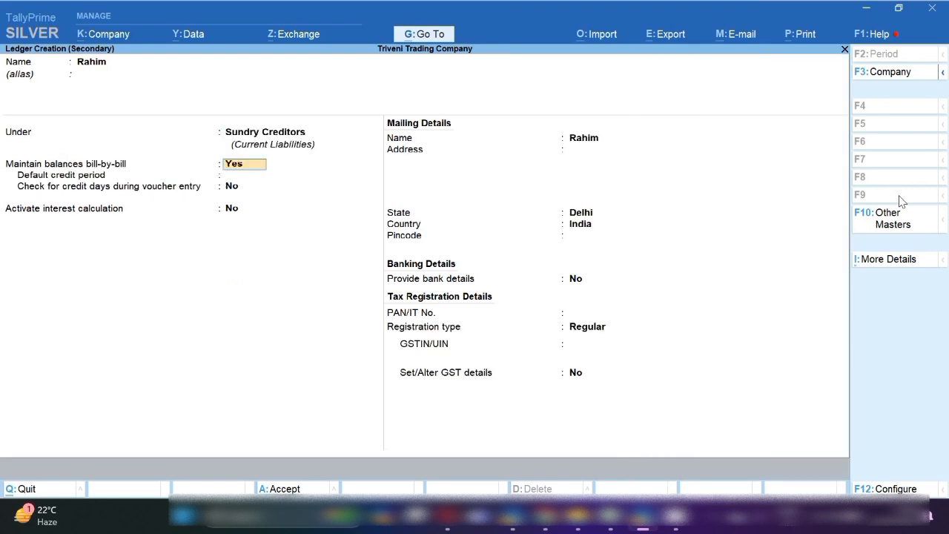
{"action": "key", "text": "Return"}
{"action": "key", "text": "Return"}
{"action": "key", "text": "Return"}
{"action": "key", "text": "Return"}
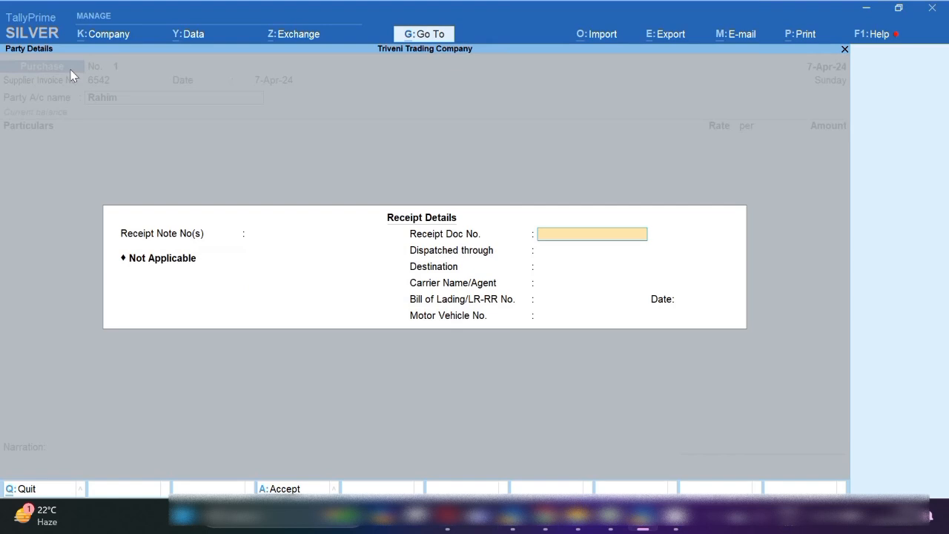
Step: Leave the purchase's receipt details blank and keep the new creditor as the bill-from supplier
{"action": "key", "text": "Return"}
{"action": "key", "text": "Return"}
{"action": "key", "text": "Return"}
{"action": "key", "text": "Return"}
{"action": "key", "text": "Return"}
{"action": "key", "text": "Return"}
{"action": "key", "text": "Return"}
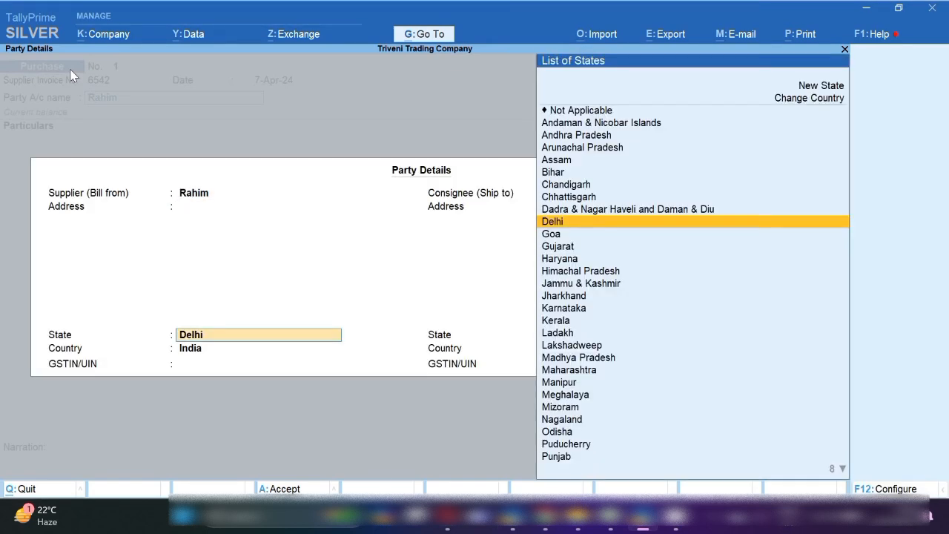
Step: Accept the party details with Delhi, India for both sides and Triveni Trading Company as consignee
{"action": "key", "text": "Return"}
{"action": "key", "text": "Return"}
{"action": "key", "text": "Return"}
{"action": "key", "text": "Return"}
{"action": "key", "text": "Return"}
{"action": "key", "text": "Return"}
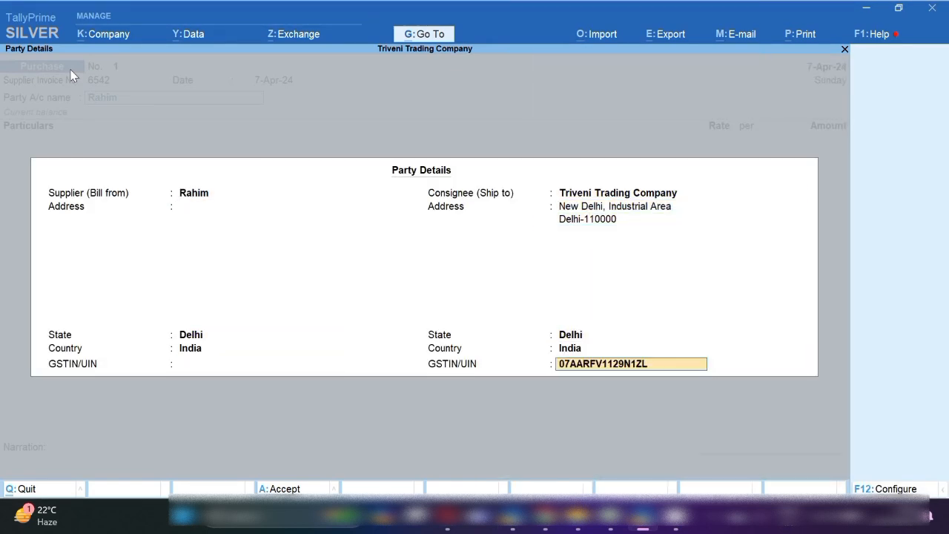
{"action": "key", "text": "Return"}
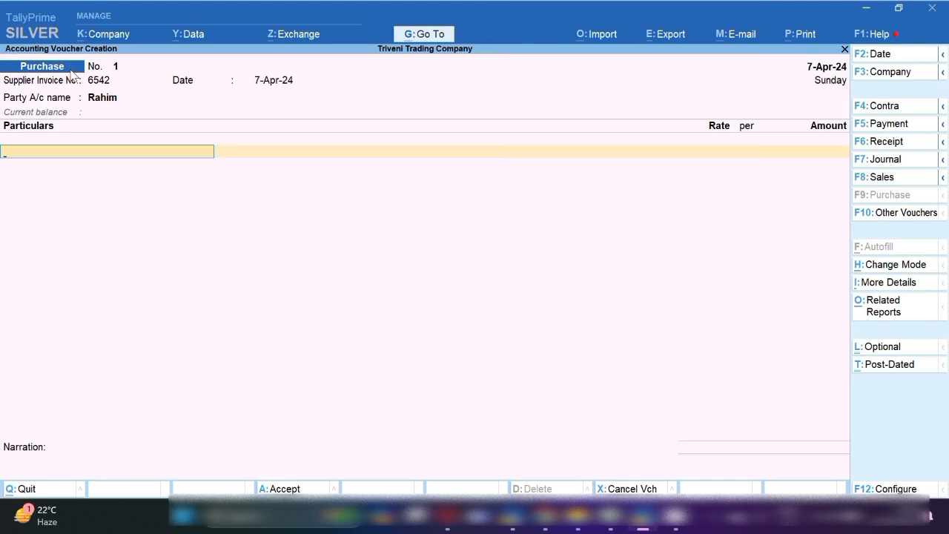
Step: Look through the ledger accounts matching P for one to use in the purchase voucher's particulars
{"action": "type", "text": "P"}
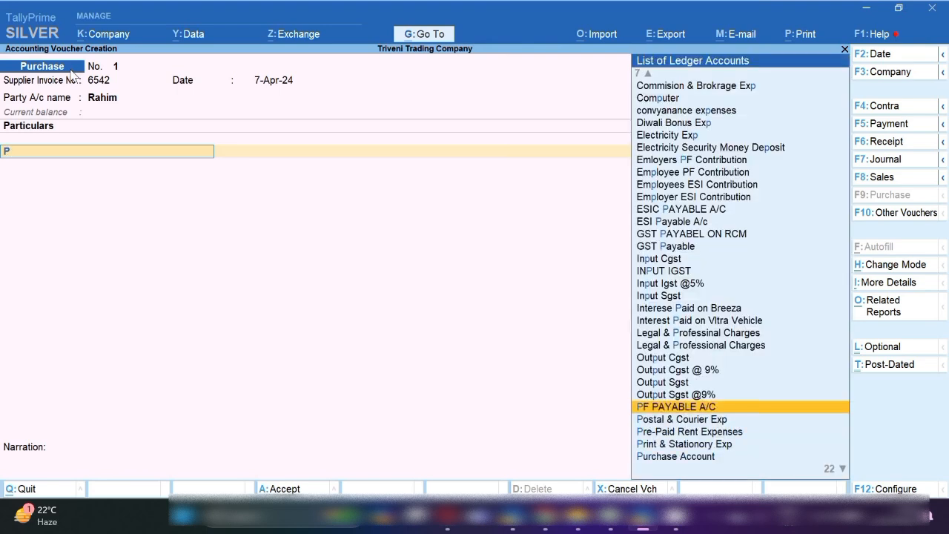
{"action": "key", "text": "Up"}
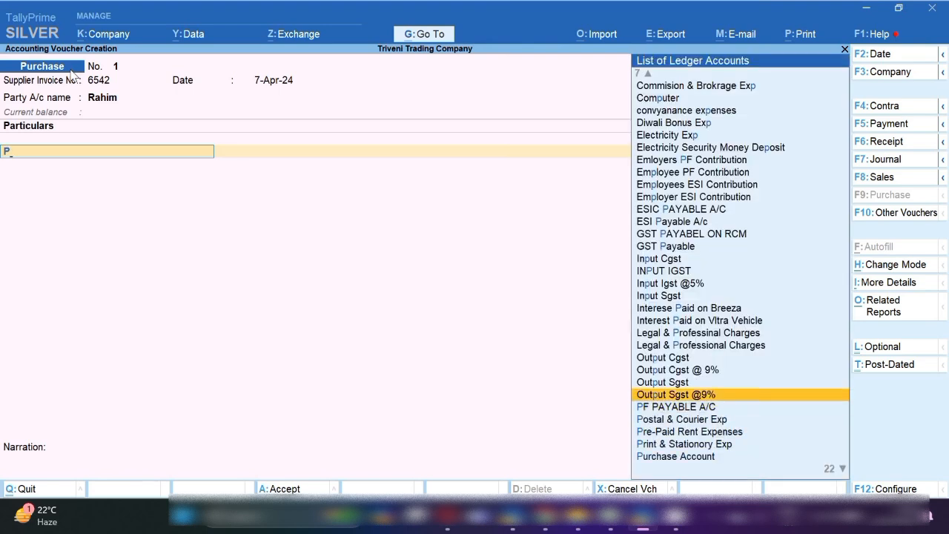
{"action": "key", "text": "Up"}
{"action": "key", "text": "Up"}
{"action": "key", "text": "Up"}
{"action": "key", "text": "Up"}
{"action": "key", "text": "Up"}
{"action": "key", "text": "Up"}
{"action": "key", "text": "Up"}
{"action": "key", "text": "Up"}
{"action": "key", "text": "Up"}
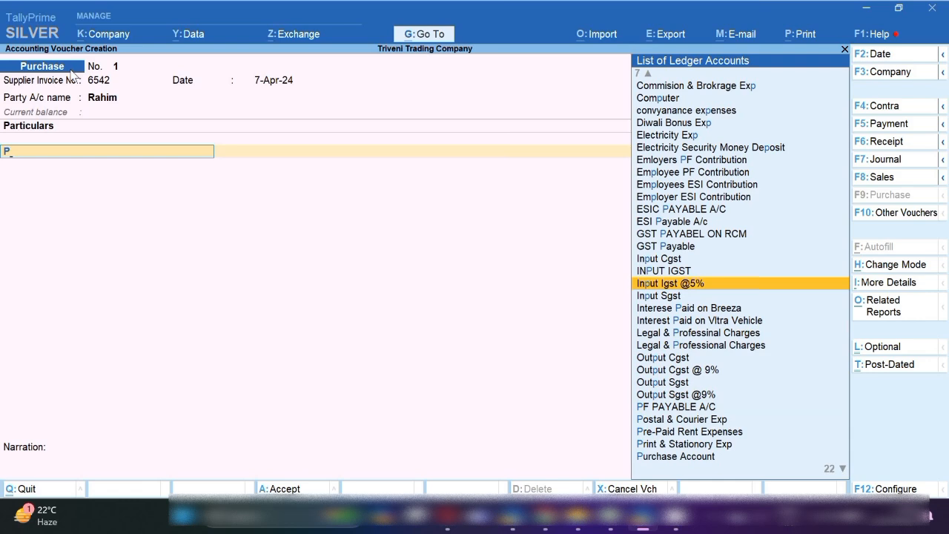
Step: Change the purchase voucher to item invoice mode, with item name and quantity entry
{"action": "left_click", "coordinate": [910, 266]}
{"action": "key", "text": "Return"}
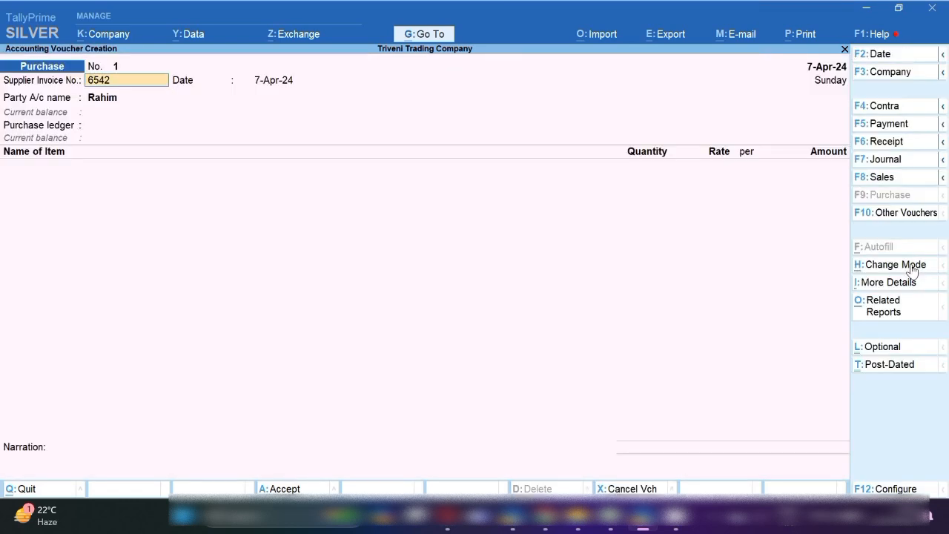
Step: Keep the purchase voucher's supplier invoice number, date and party account, and leave the receipt details blank
{"action": "key", "text": "Return"}
{"action": "key", "text": "Return"}
{"action": "key", "text": "Return"}
{"action": "key", "text": "Return"}
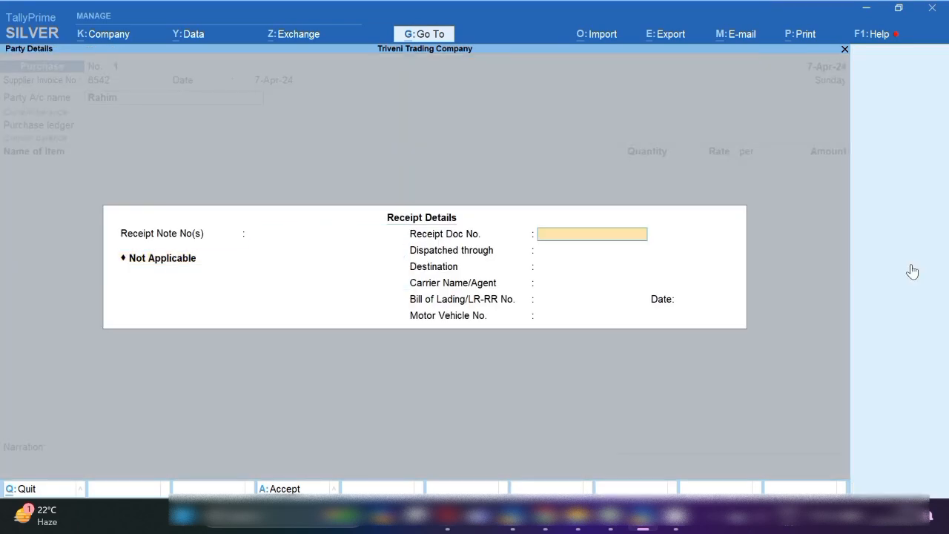
{"action": "key", "text": "Return"}
{"action": "key", "text": "Return"}
{"action": "key", "text": "Return"}
{"action": "key", "text": "Return"}
{"action": "key", "text": "Return"}
{"action": "key", "text": "Return"}
{"action": "key", "text": "Return"}
Step: Accept the existing supplier and consignee details and use Purchase Account as the purchase ledger
{"action": "key", "text": "Return"}
{"action": "key", "text": "Return"}
{"action": "key", "text": "Return"}
{"action": "key", "text": "Return"}
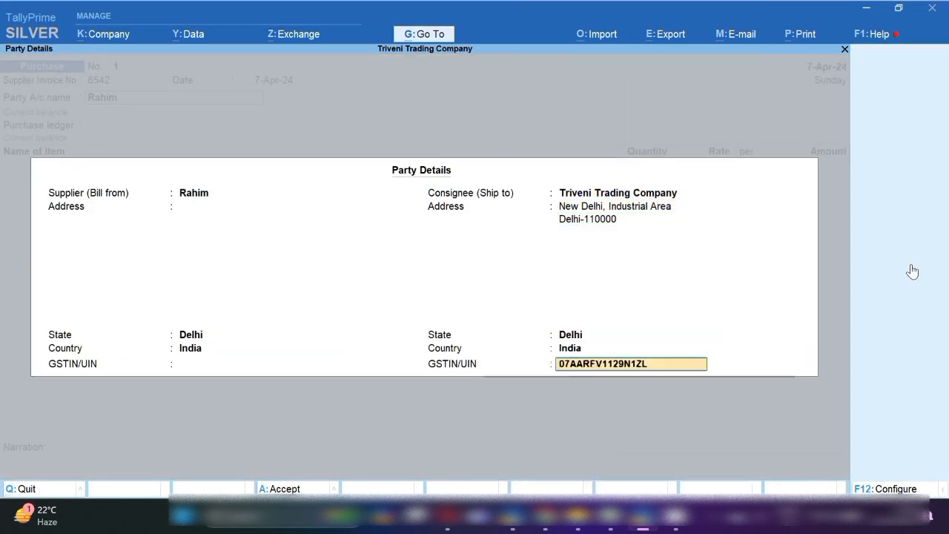
{"action": "key", "text": "Return"}
{"action": "key", "text": "Return"}
{"action": "key", "text": "Return"}
{"action": "key", "text": "Return"}
Step: Add Bag as the purchased stock item with a blank description and tracking number Not Applicable
{"action": "type", "text": "P"}
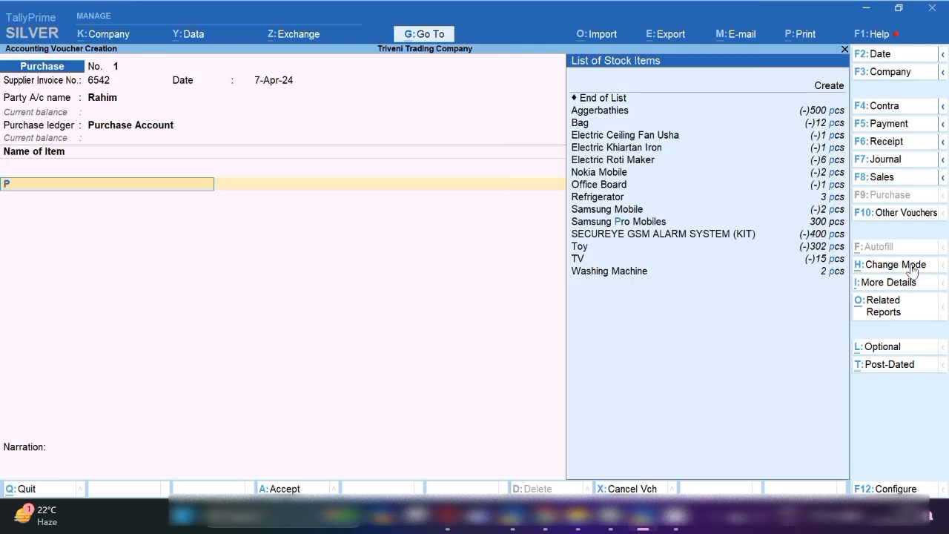
{"action": "key", "text": "Down"}
{"action": "key", "text": "Return"}
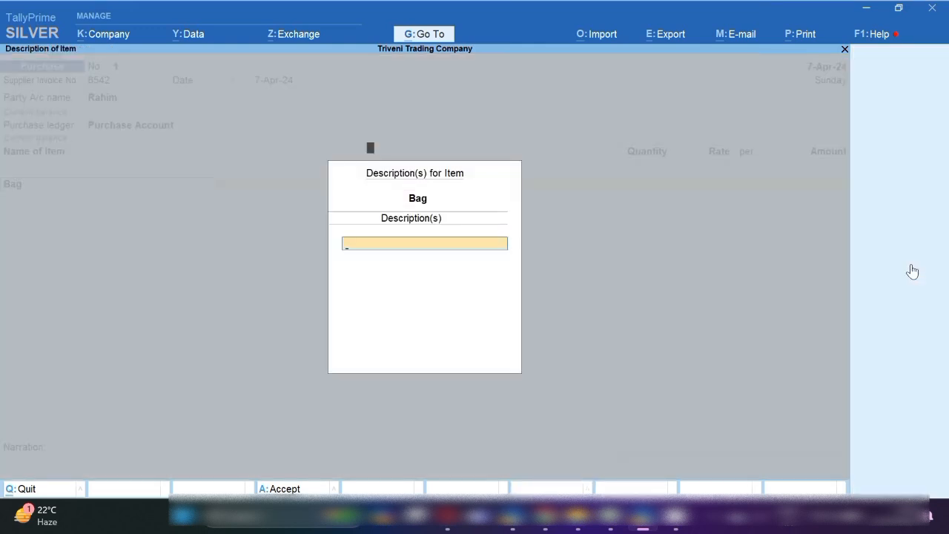
{"action": "key", "text": "Return"}
{"action": "key", "text": "Return"}
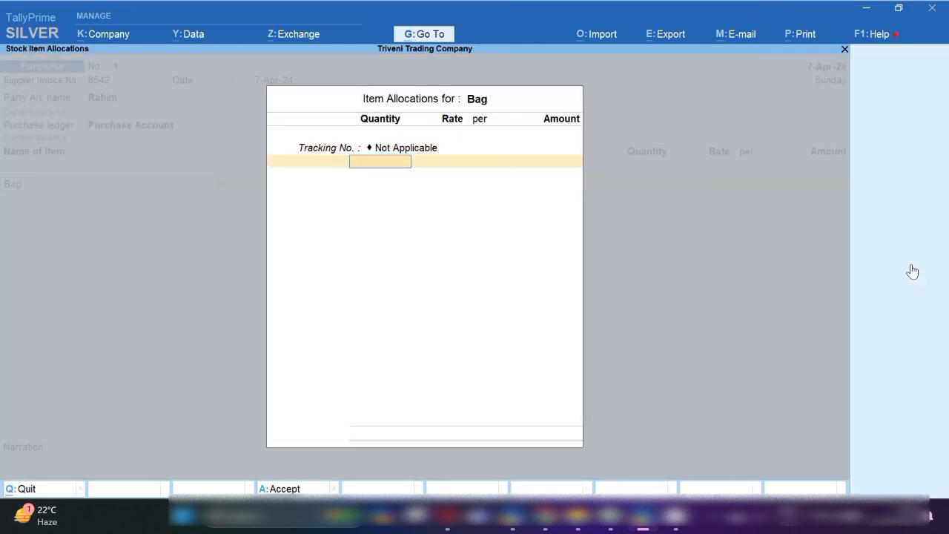
Step: Allocate 100 pcs of Bag for an amount of 70,000, end the allocation list and save the purchase voucher
{"action": "type", "text": "100"}
{"action": "key", "text": "Return"}
{"action": "key", "text": "Return"}
{"action": "type", "text": "70"}
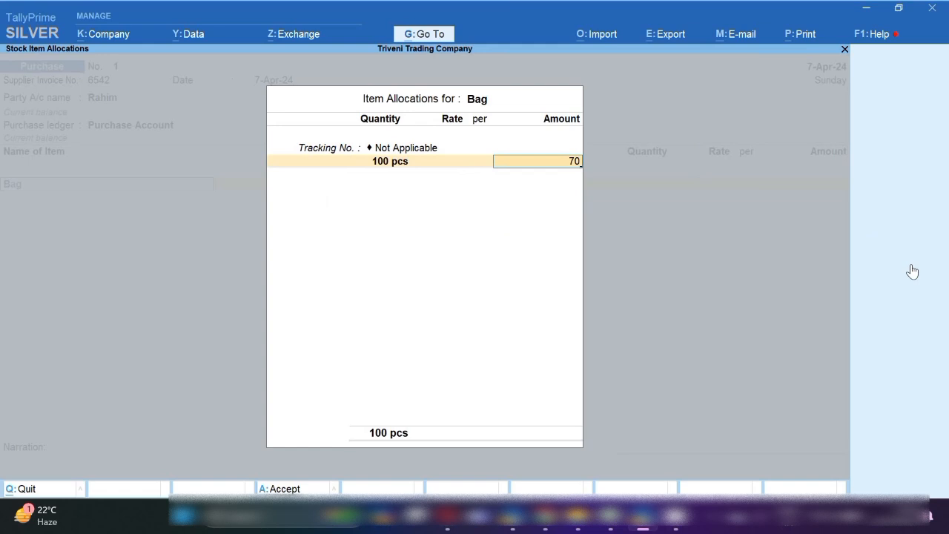
{"action": "type", "text": "00"}
{"action": "key", "text": "Return"}
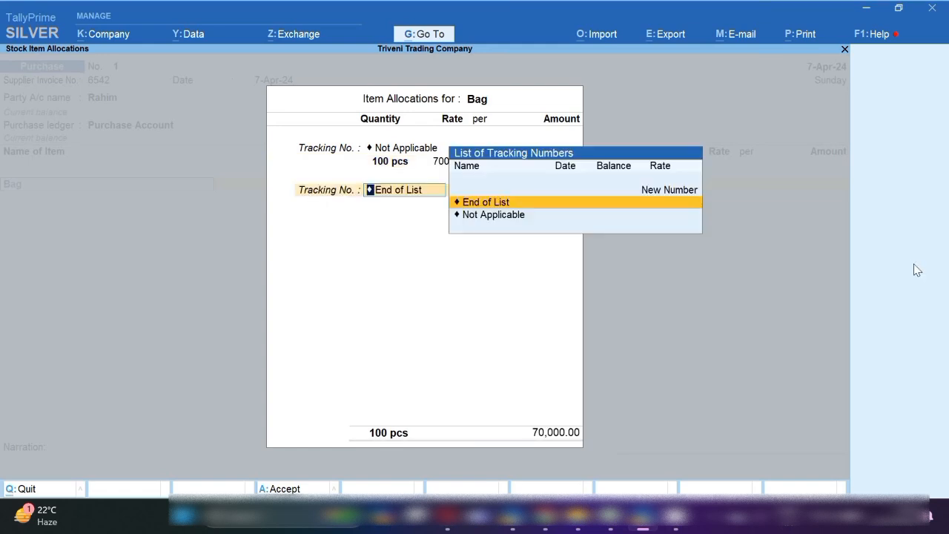
{"action": "key", "text": "Return"}
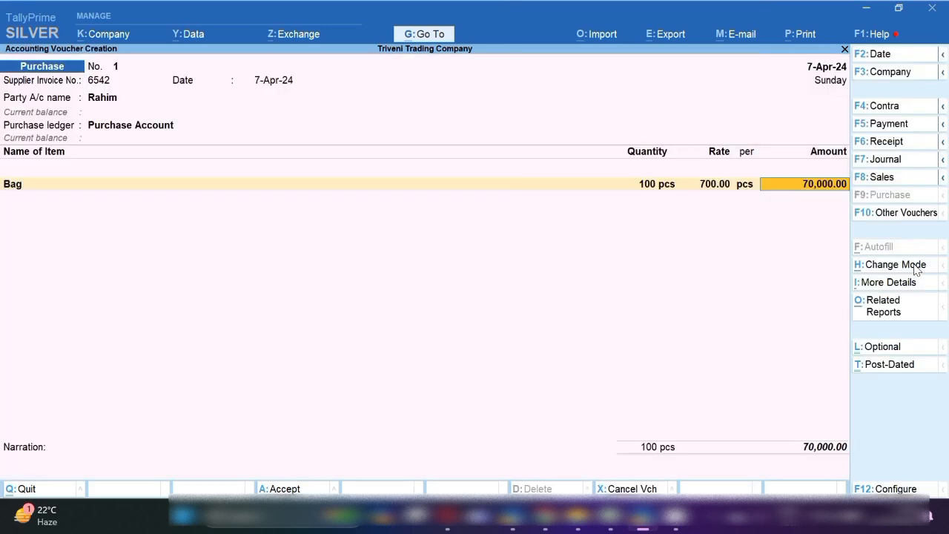
{"action": "key", "text": "Return"}
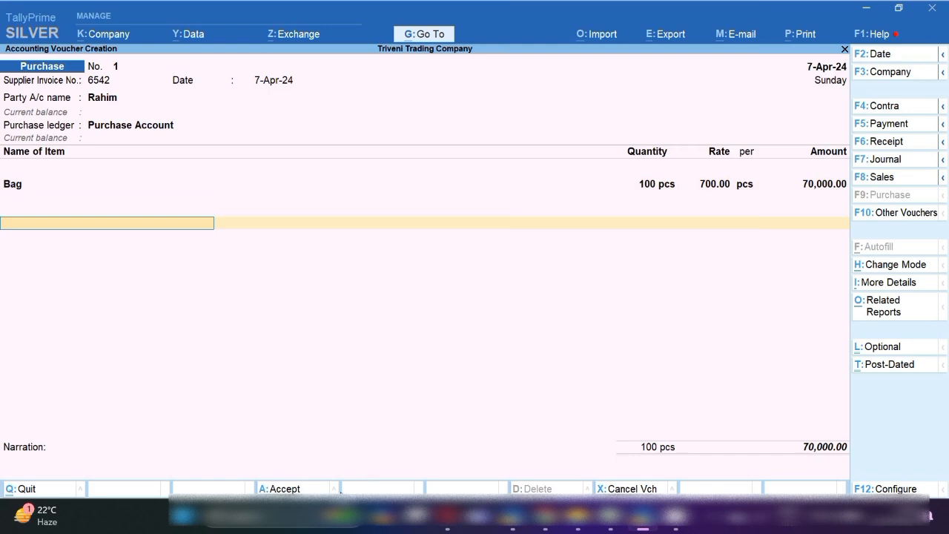
{"action": "left_click", "coordinate": [305, 489]}
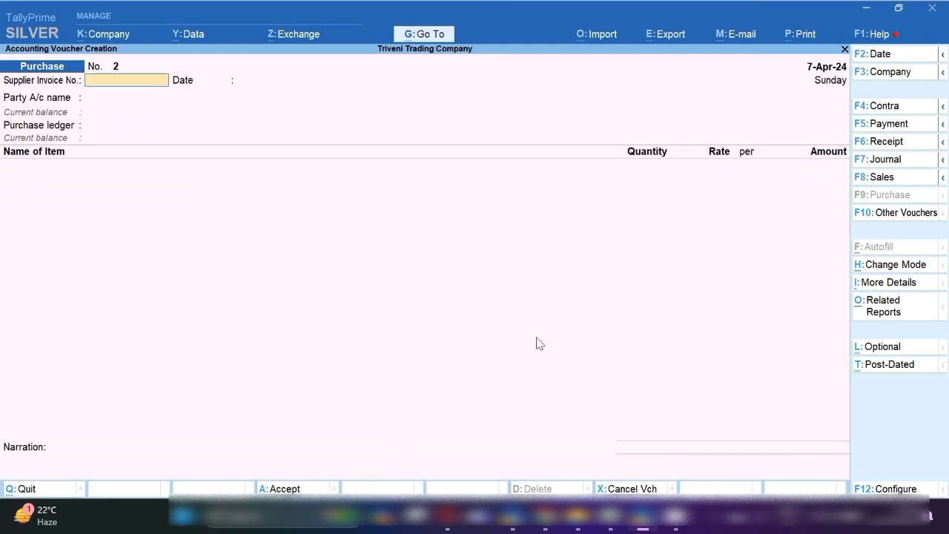
Step: Switch to the Excel worksheet and select the row of the Apr-18 full-settlement receipt
{"action": "left_click", "coordinate": [614, 518]}
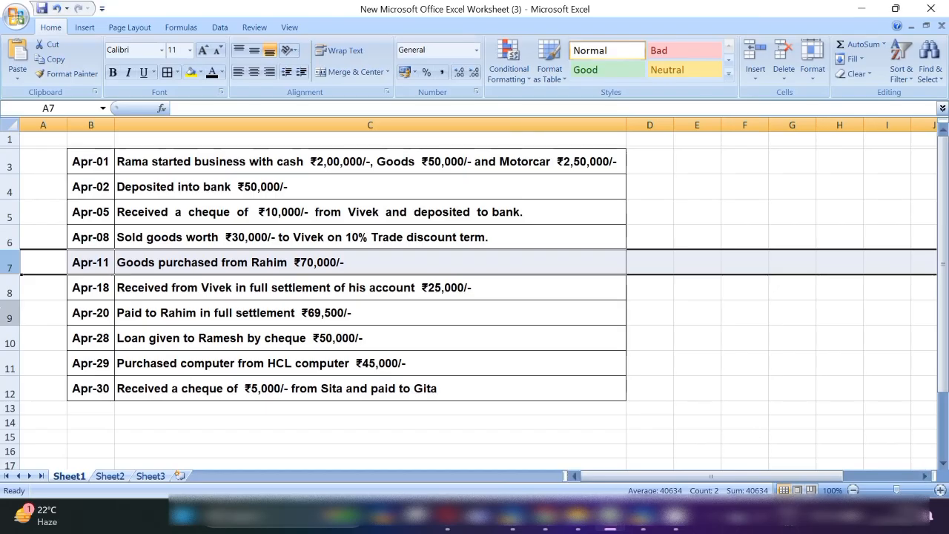
{"action": "left_click", "coordinate": [4, 291]}
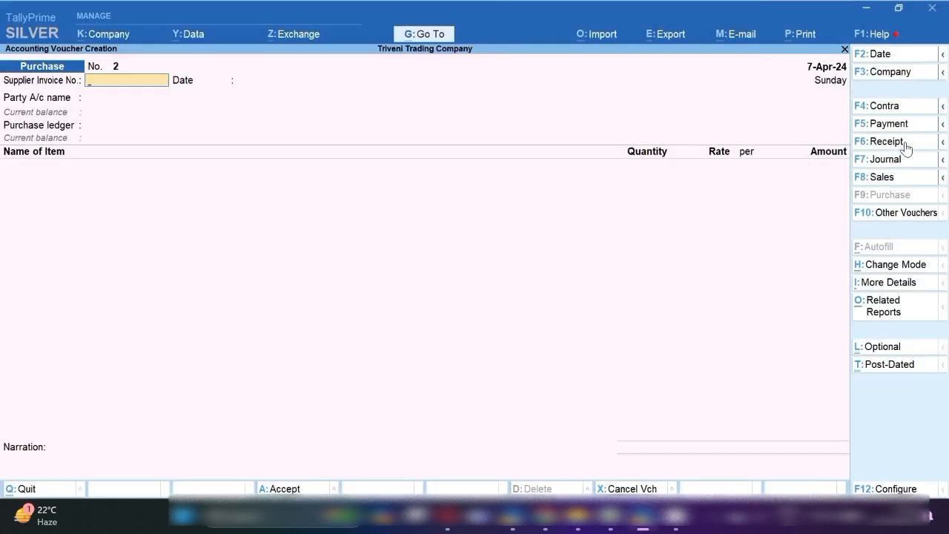
Step: Start a receipt voucher in TallyPrime and credit 25,000 to the debtor named in the Apr-18 transaction
{"action": "left_click", "coordinate": [904, 144]}
{"action": "type", "text": "Viv"}
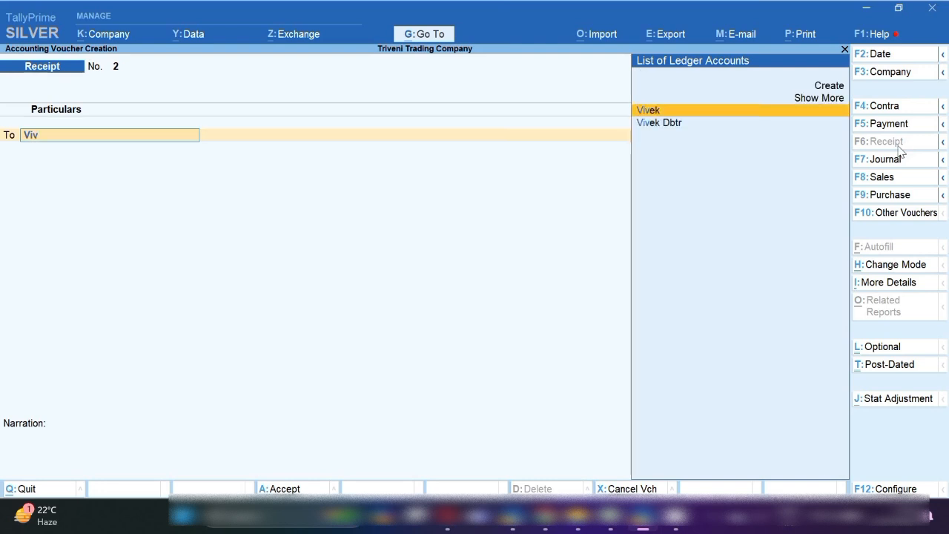
{"action": "key", "text": "Return"}
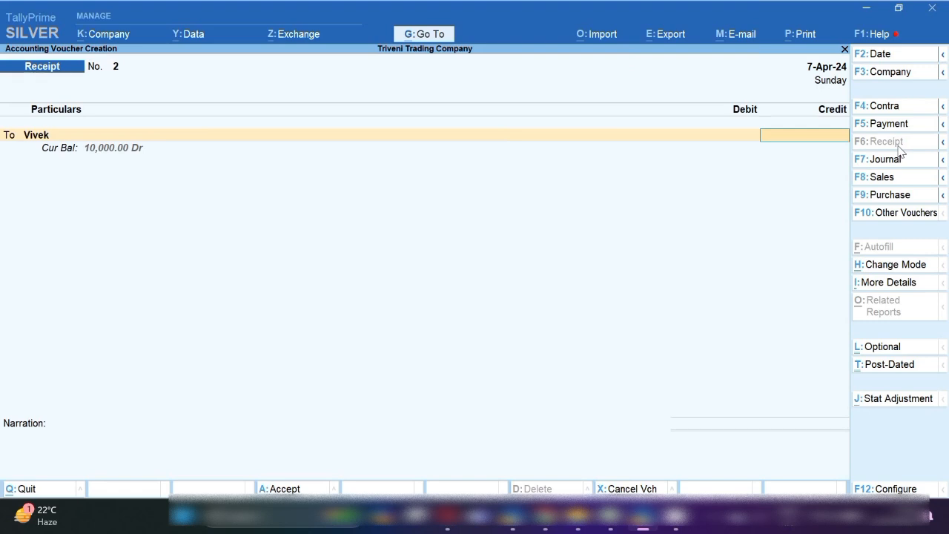
{"action": "type", "text": "25,000"}
{"action": "key", "text": "Return"}
Step: Split the receipt bill-wise into 10,000 as Agst Ref 1 and 15,000 as New Ref 2
{"action": "key", "text": "Return"}
{"action": "key", "text": "Return"}
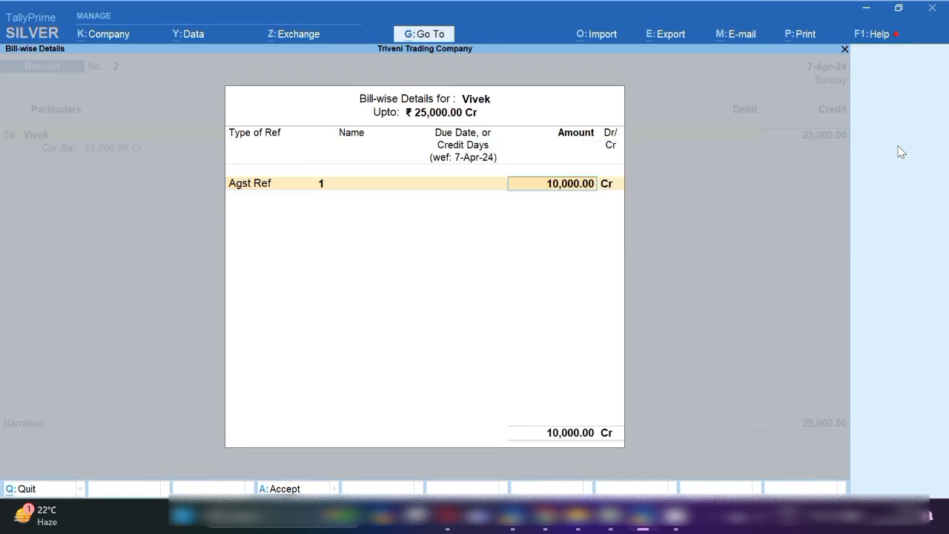
{"action": "key", "text": "Return"}
{"action": "key", "text": "Return"}
{"action": "key", "text": "Return"}
{"action": "key", "text": "BackSpace"}
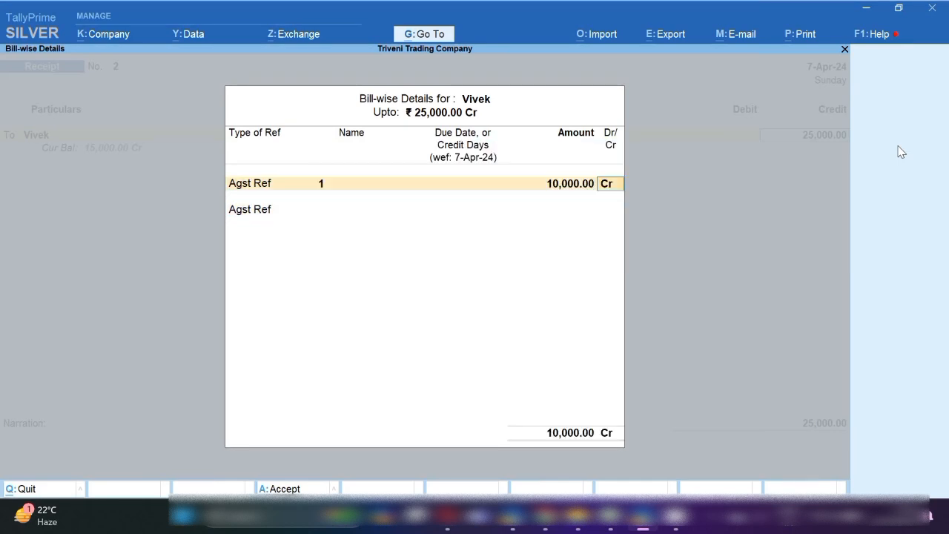
{"action": "key", "text": "Return"}
{"action": "key", "text": "Down"}
{"action": "key", "text": "Return"}
{"action": "key", "text": "Return"}
{"action": "key", "text": "Return"}
{"action": "key", "text": "Return"}
{"action": "key", "text": "Return"}
{"action": "key", "text": "Return"}
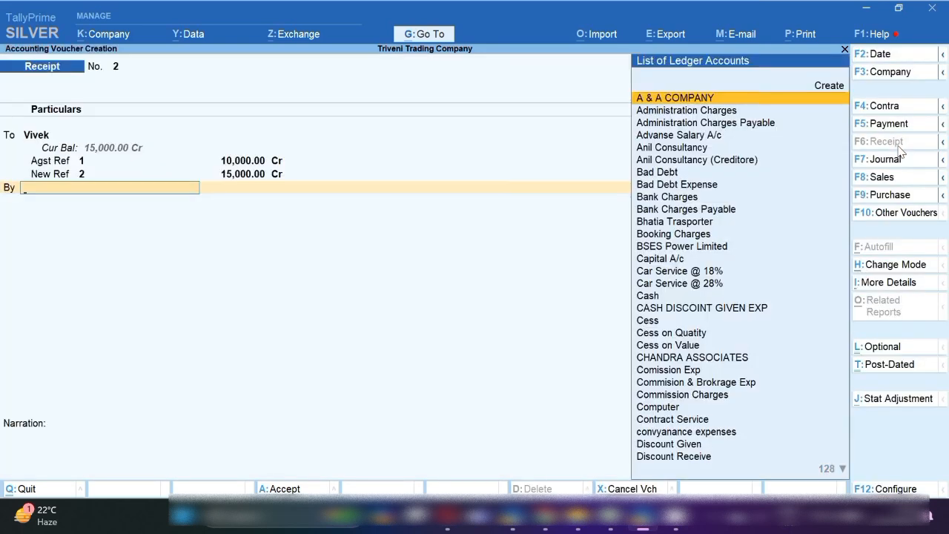
Step: Debit the receipt to Sbi Bank, accept the remaining details and save the receipt voucher
{"action": "type", "text": "Sb"}
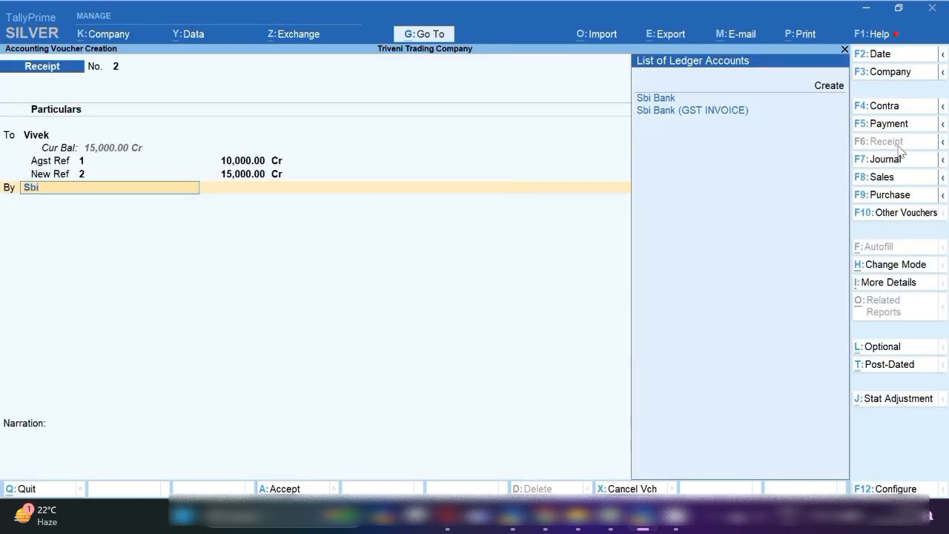
{"action": "type", "text": "i"}
{"action": "key", "text": "Return"}
{"action": "key", "text": "Return"}
{"action": "key", "text": "Return"}
{"action": "key", "text": "Return"}
{"action": "key", "text": "Return"}
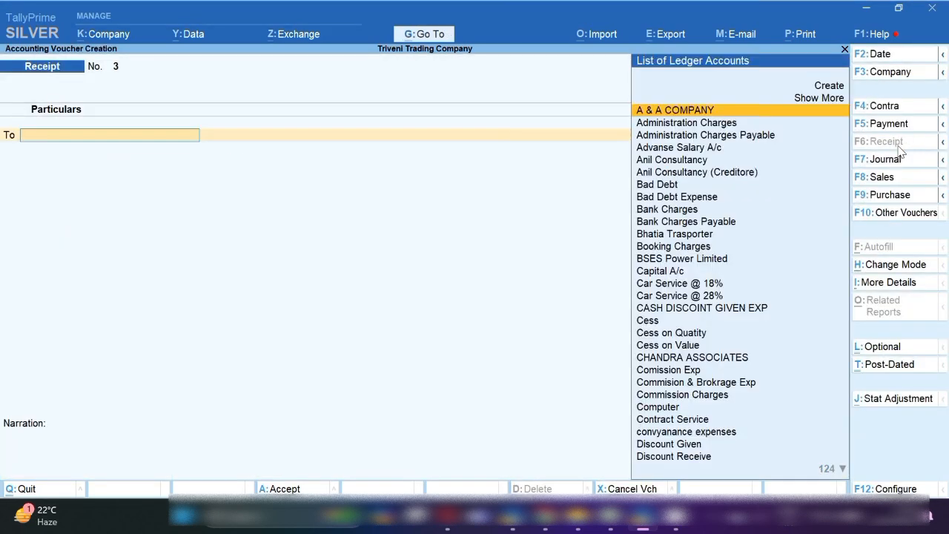
Step: Switch to the Excel worksheet and select the row of the Apr-20 full-settlement payment
{"action": "left_click", "coordinate": [616, 527]}
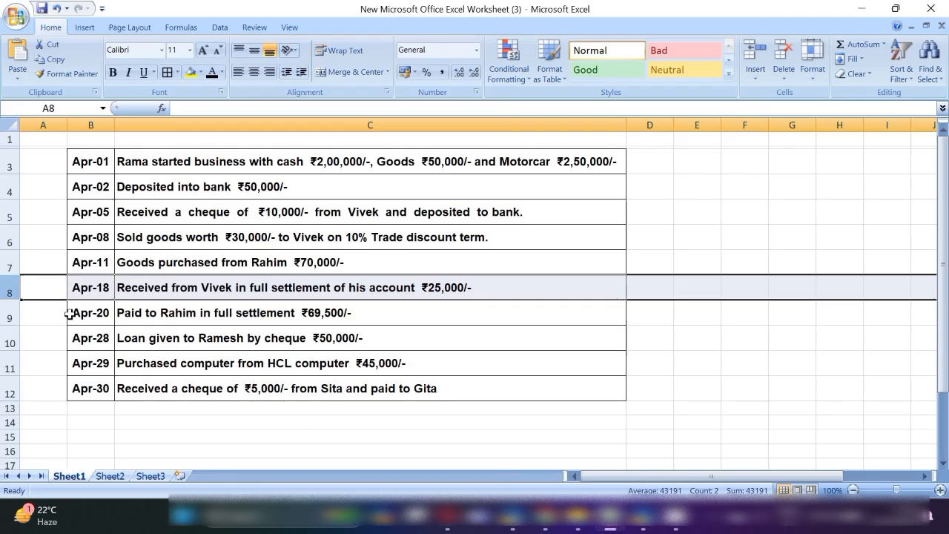
{"action": "left_click", "coordinate": [3, 316]}
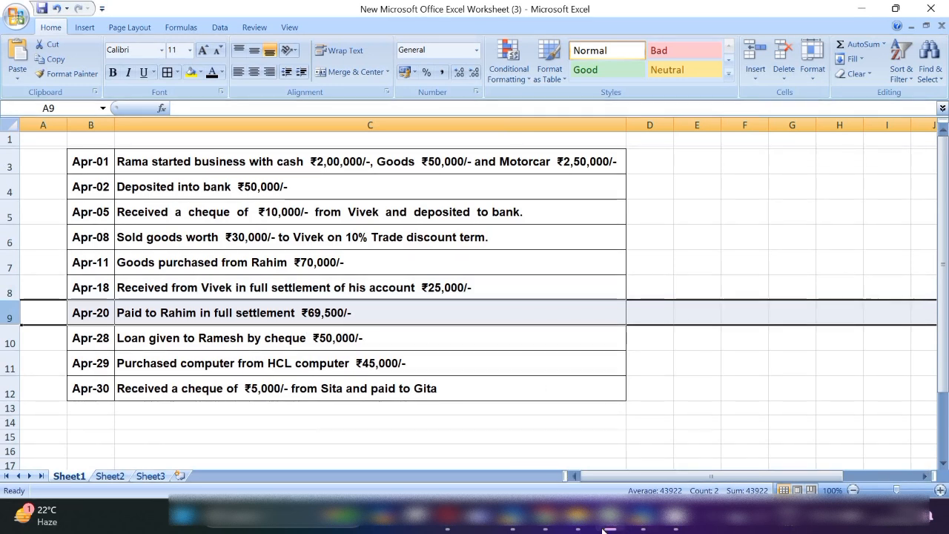
{"action": "mouse_move", "coordinate": [609, 525]}
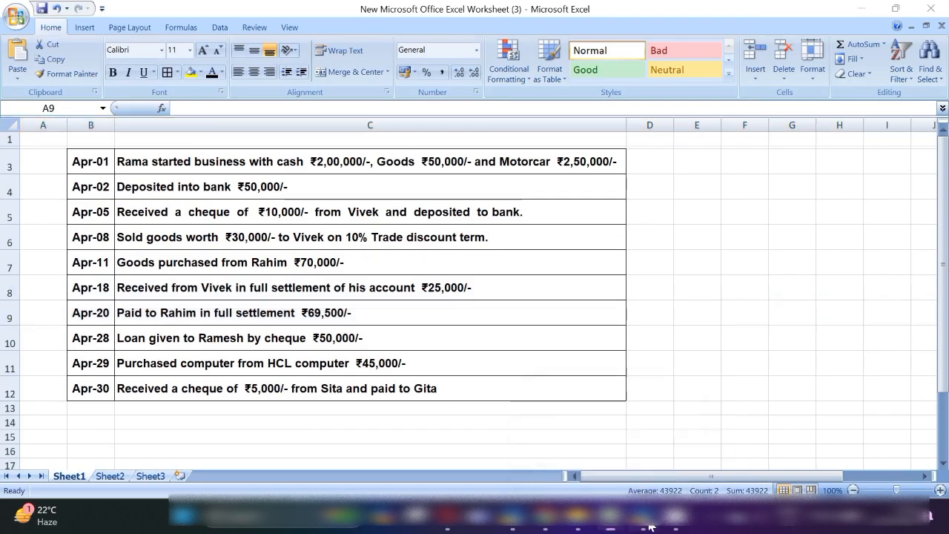
Step: Switch to TallyPrime and start a payment voucher dated 8-4-2024
{"action": "left_click", "coordinate": [642, 524]}
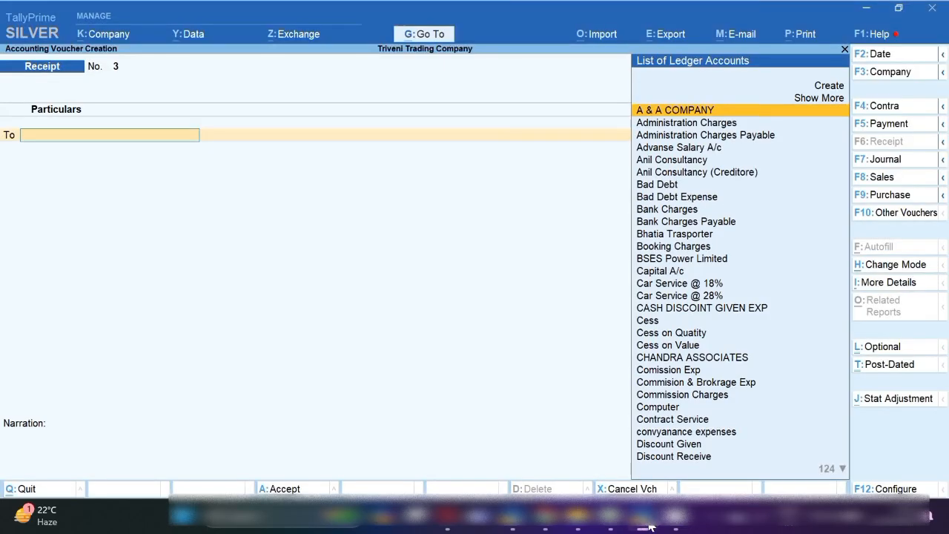
{"action": "left_click", "coordinate": [893, 126]}
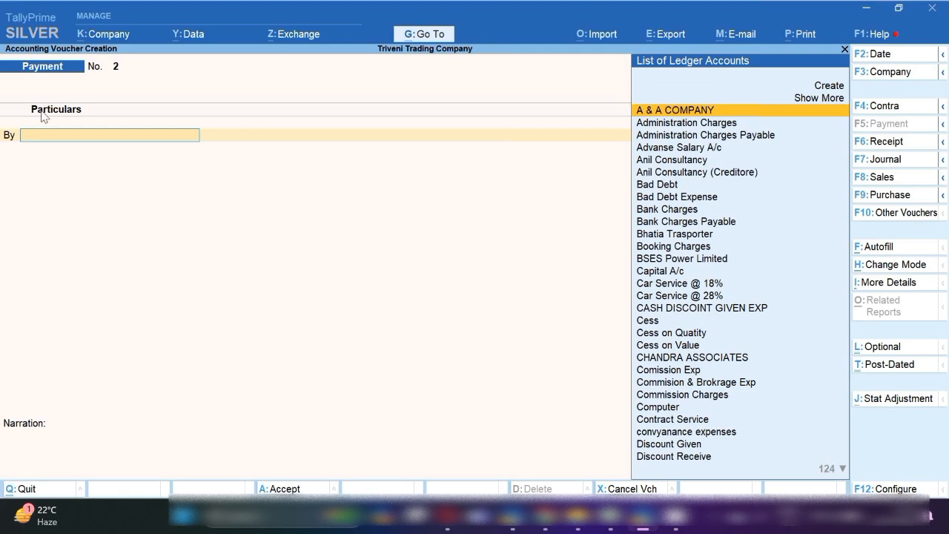
{"action": "key", "text": "F2"}
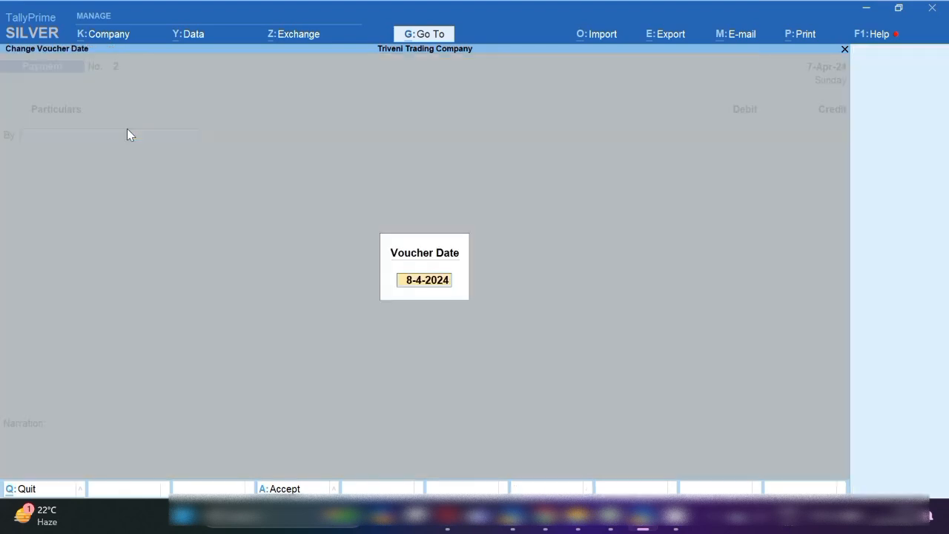
{"action": "key", "text": "Return"}
Step: Debit 69,500 to the creditor named in the Apr-20 transaction
{"action": "type", "text": "R"}
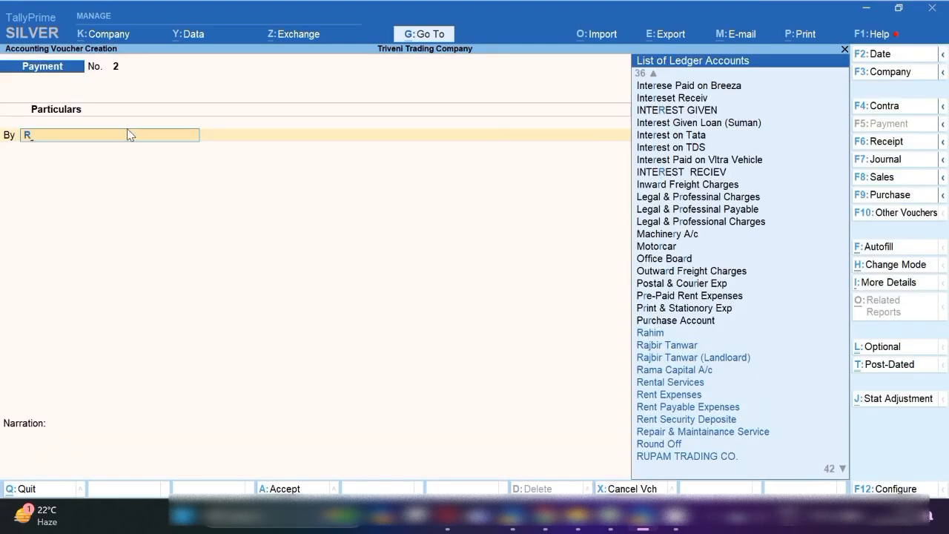
{"action": "type", "text": "ahim"}
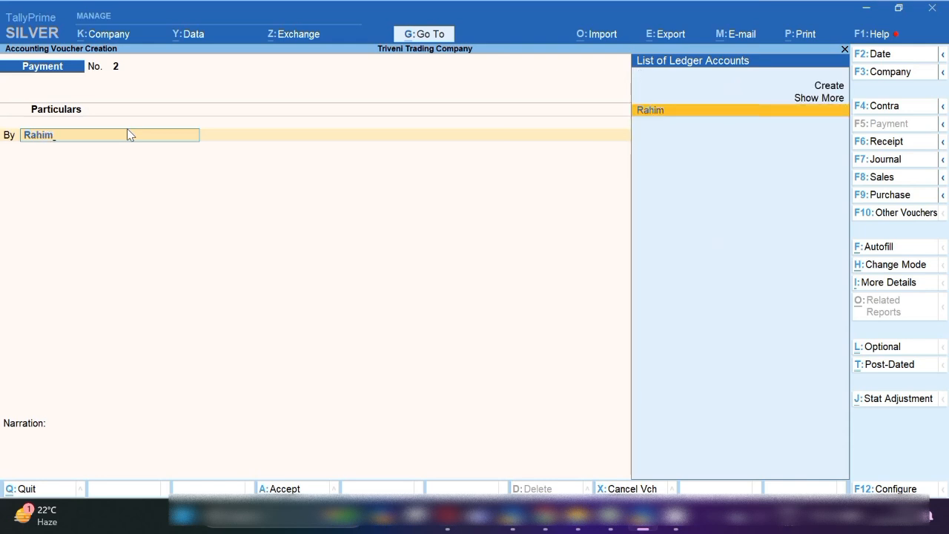
{"action": "key", "text": "Return"}
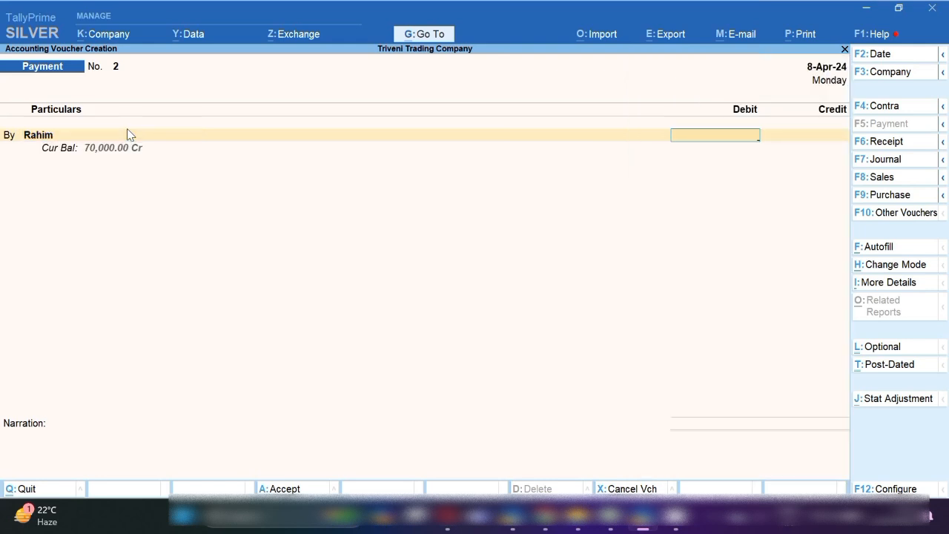
{"action": "type", "text": "69500"}
{"action": "key", "text": "Return"}
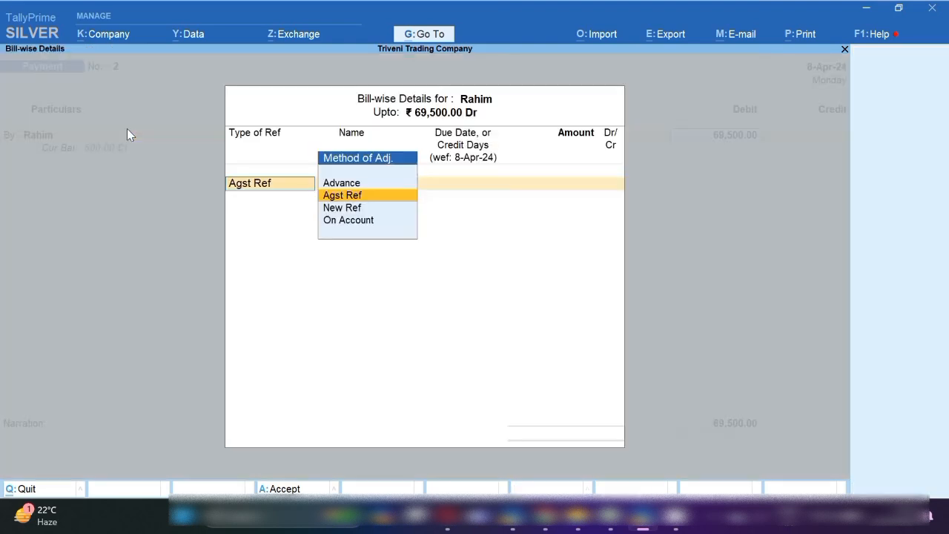
Step: Allocate the full 69,500 as Agst Ref to the creditor's existing purchase invoice
{"action": "key", "text": "Return"}
{"action": "key", "text": "Return"}
{"action": "key", "text": "Return"}
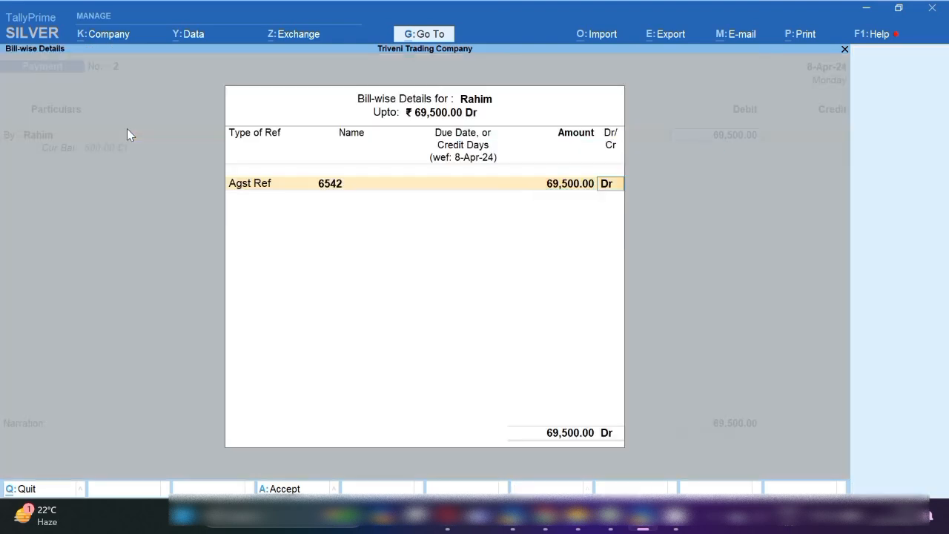
{"action": "key", "text": "Return"}
{"action": "key", "text": "Return"}
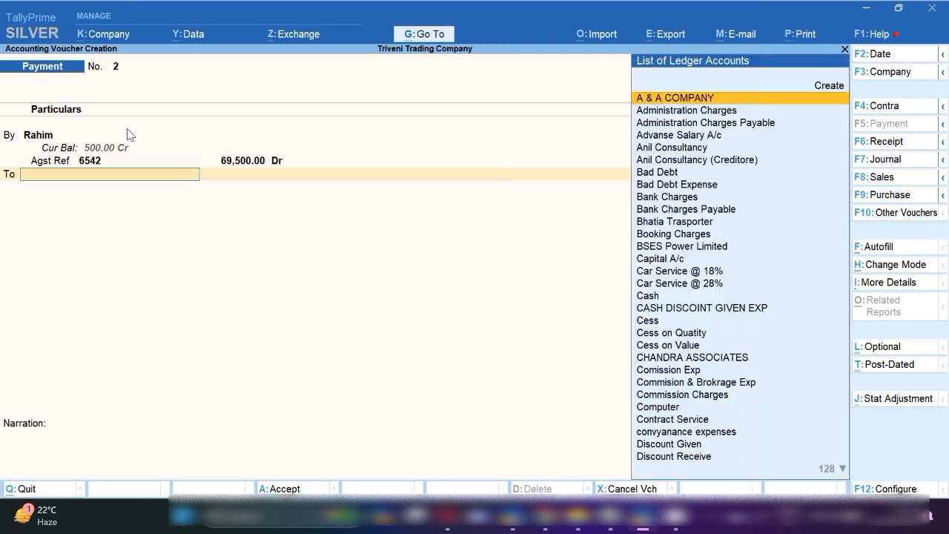
Step: Credit 69,500 to Sbi Bank, leave the narration blank and save the payment voucher
{"action": "type", "text": "Sbi"}
{"action": "key", "text": "Return"}
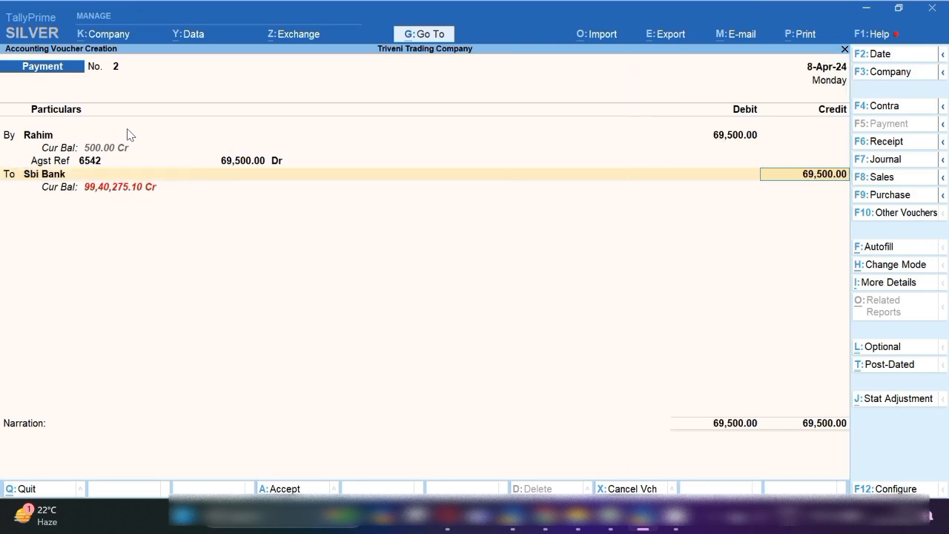
{"action": "key", "text": "Return"}
{"action": "key", "text": "Return"}
{"action": "key", "text": "Return"}
{"action": "key", "text": "Return"}
{"action": "key", "text": "Return"}
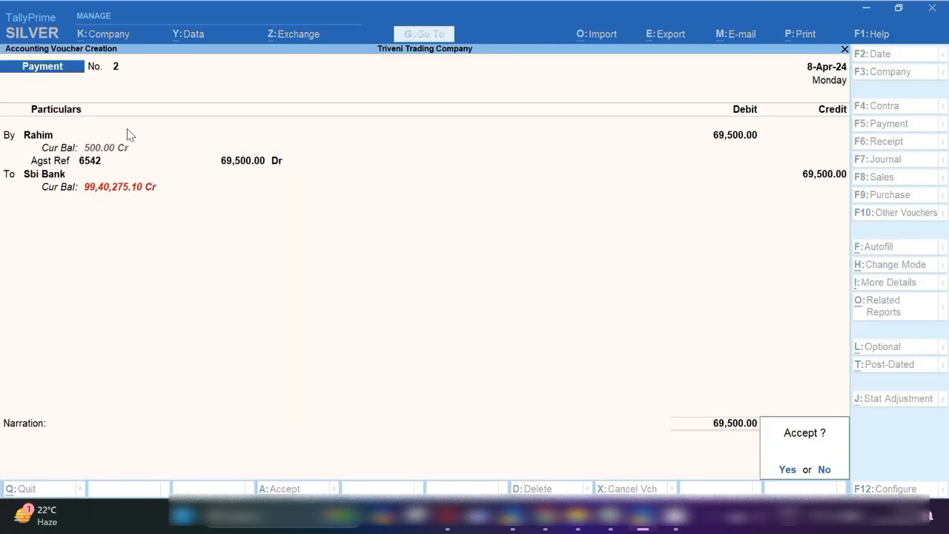
{"action": "key", "text": "Return"}
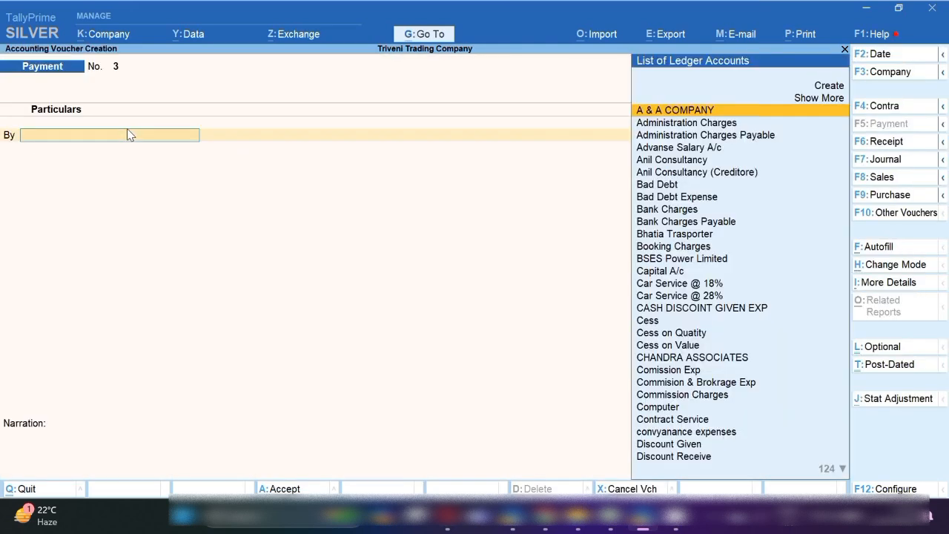
Step: Mark the Apr-28 loan in the Excel worksheet and create the borrower's loan ledger under Unsecured Loans in TallyPrime
{"action": "left_click", "coordinate": [628, 524]}
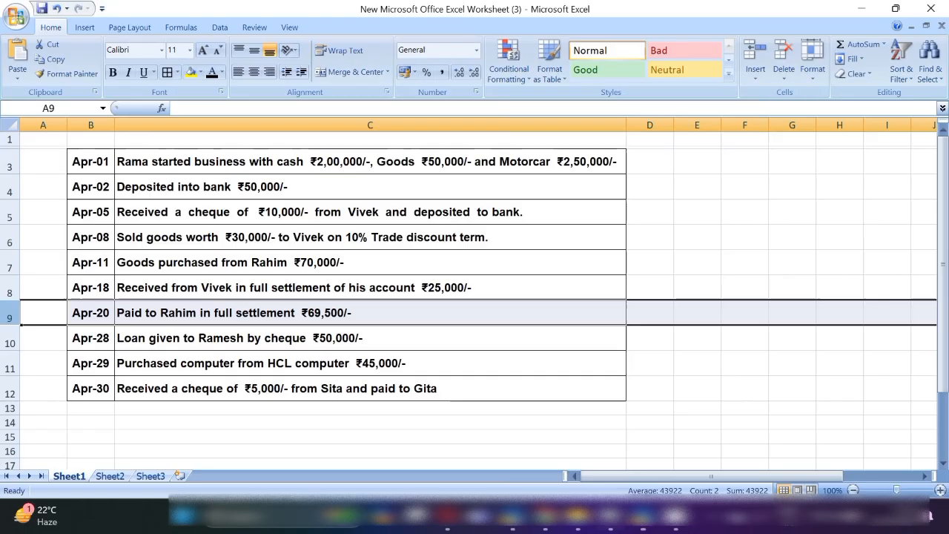
{"action": "left_click", "coordinate": [9, 341]}
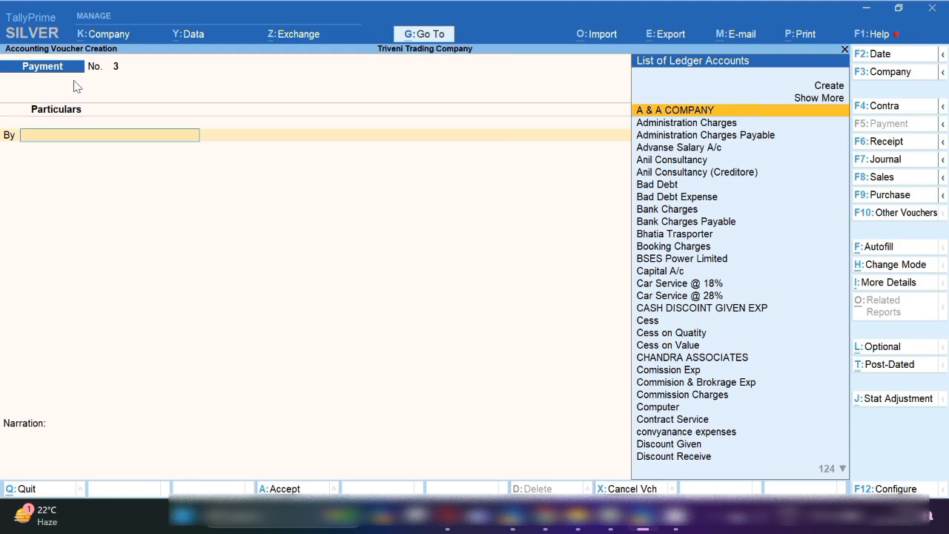
{"action": "key", "text": "alt+c"}
{"action": "type", "text": "Ramesh"}
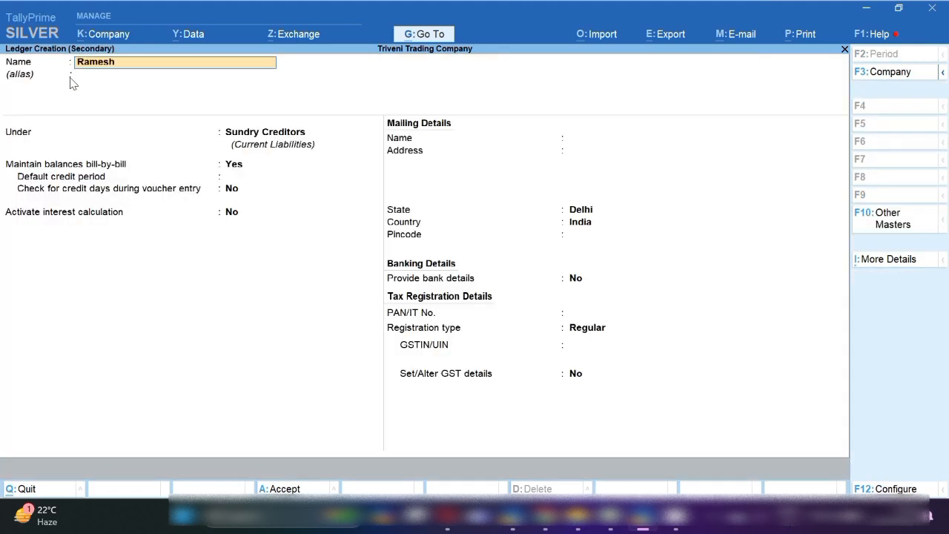
{"action": "type", "text": " Loan"}
{"action": "key", "text": "Return"}
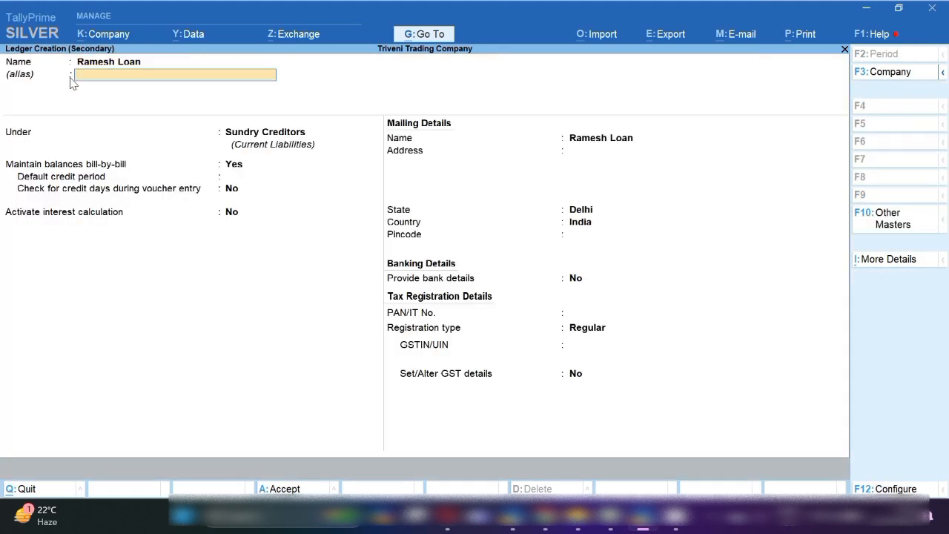
{"action": "key", "text": "Return"}
{"action": "type", "text": "Un"}
{"action": "key", "text": "Return"}
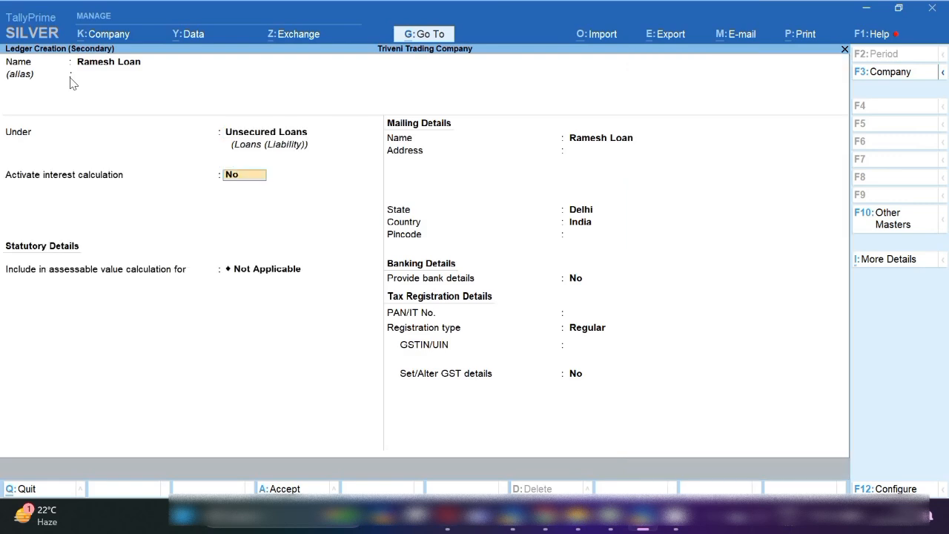
{"action": "key", "text": "Return"}
{"action": "key", "text": "ctrl+a"}
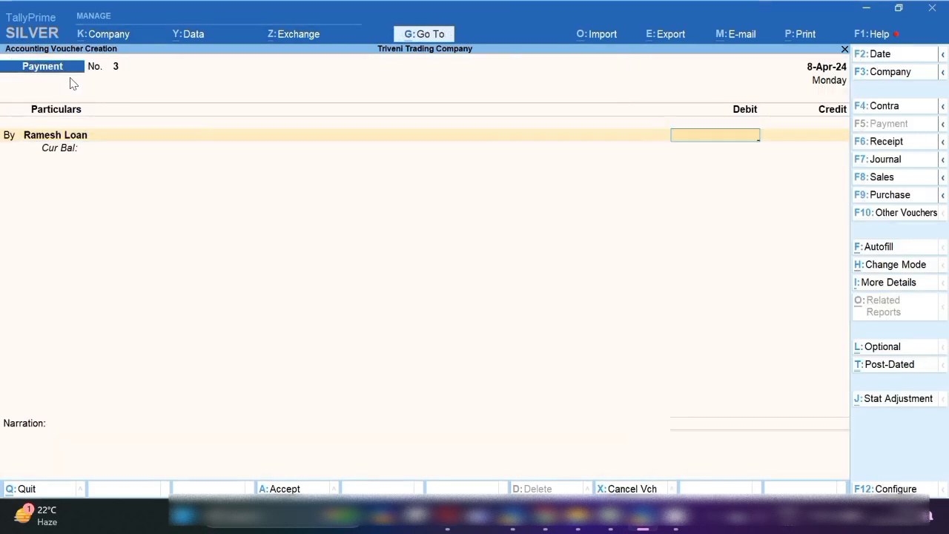
Step: Debit 50,000 to the borrower's loan ledger, credit it to Sbi Bank and save the payment voucher
{"action": "type", "text": "50000"}
{"action": "key", "text": "Return"}
{"action": "key", "text": "Return"}
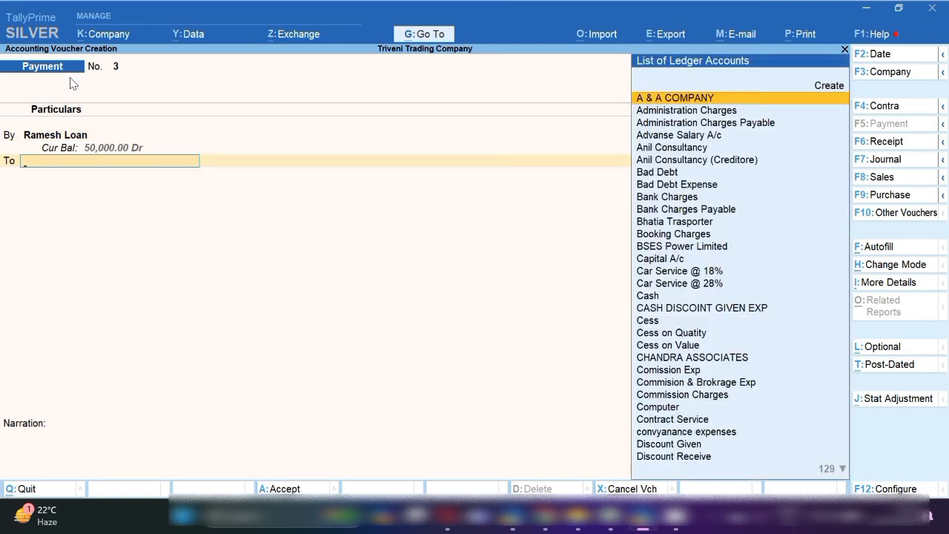
{"action": "type", "text": "Sbi"}
{"action": "key", "text": "Return"}
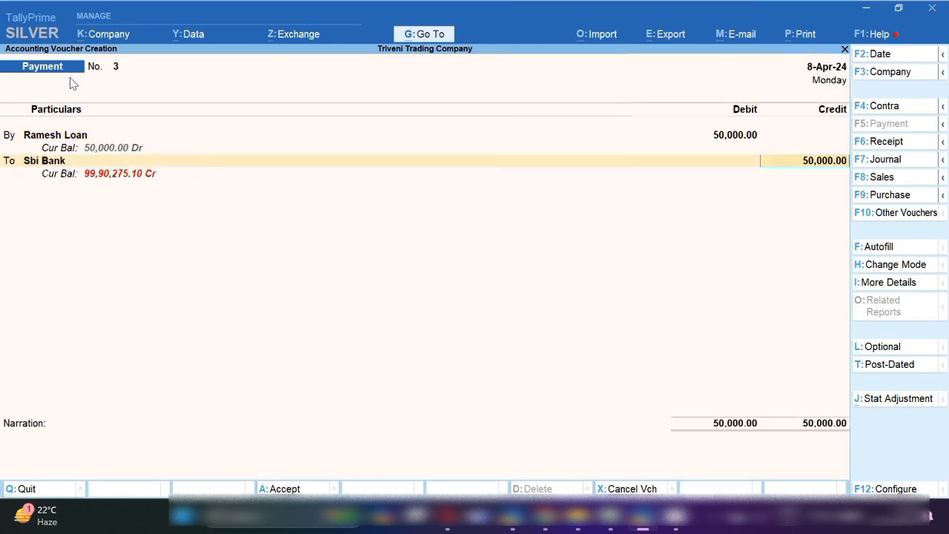
{"action": "key", "text": "ctrl+a"}
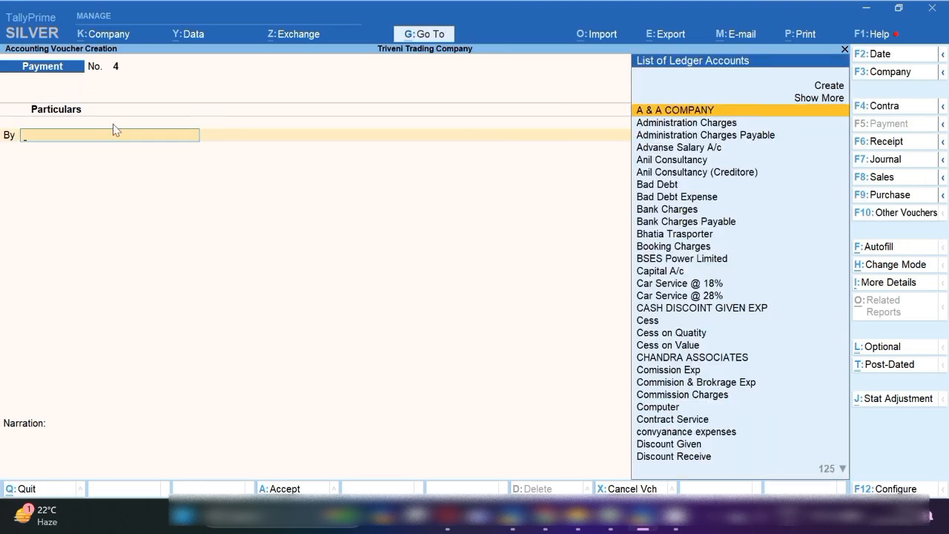
Step: Switch to the Excel worksheet, mark the Apr-29 transaction and highlight the supplier name HCL computer
{"action": "left_click", "coordinate": [609, 519]}
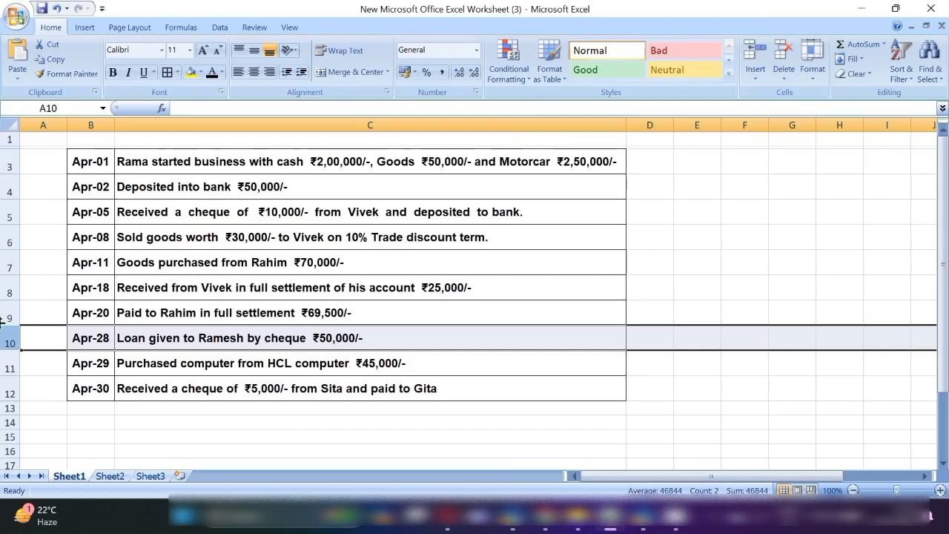
{"action": "left_click", "coordinate": [11, 363]}
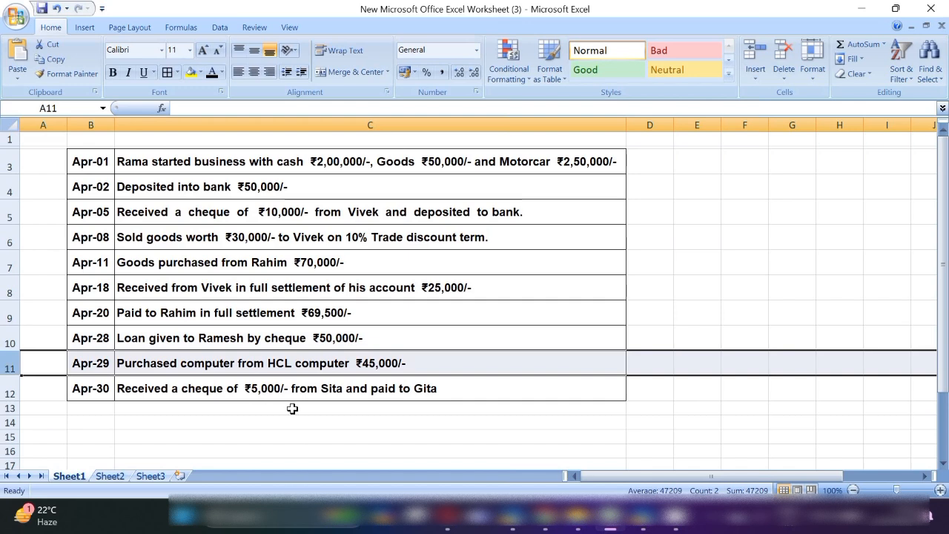
{"action": "left_click", "coordinate": [311, 371]}
{"action": "left_click_drag", "start_coordinate": [297, 108], "coordinate": [361, 108]}
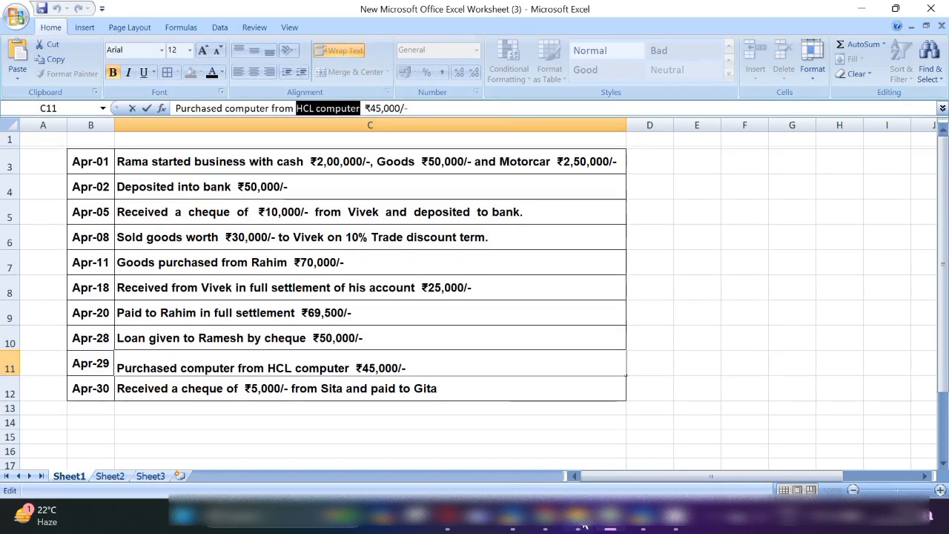
Step: Switch to TallyPrime and start a purchase voucher dated 28.4.24 with supplier invoice number 1234, keeping the default invoice date
{"action": "left_click", "coordinate": [636, 521]}
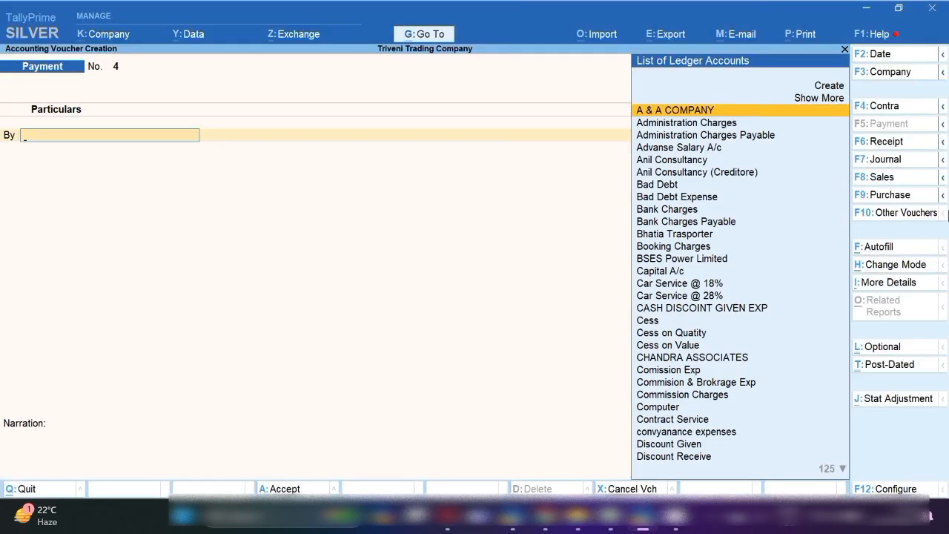
{"action": "left_click", "coordinate": [885, 195]}
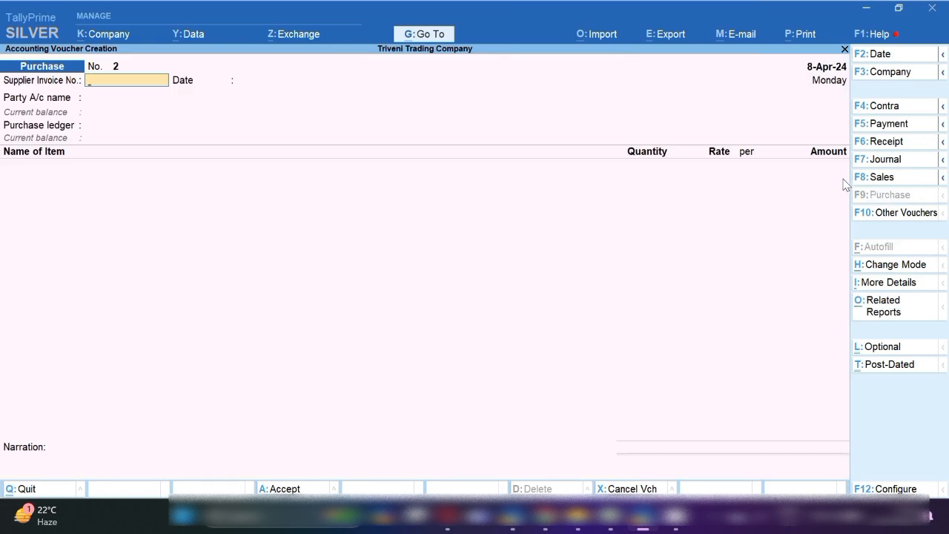
{"action": "key", "text": "F2"}
{"action": "type", "text": "28.4.24"}
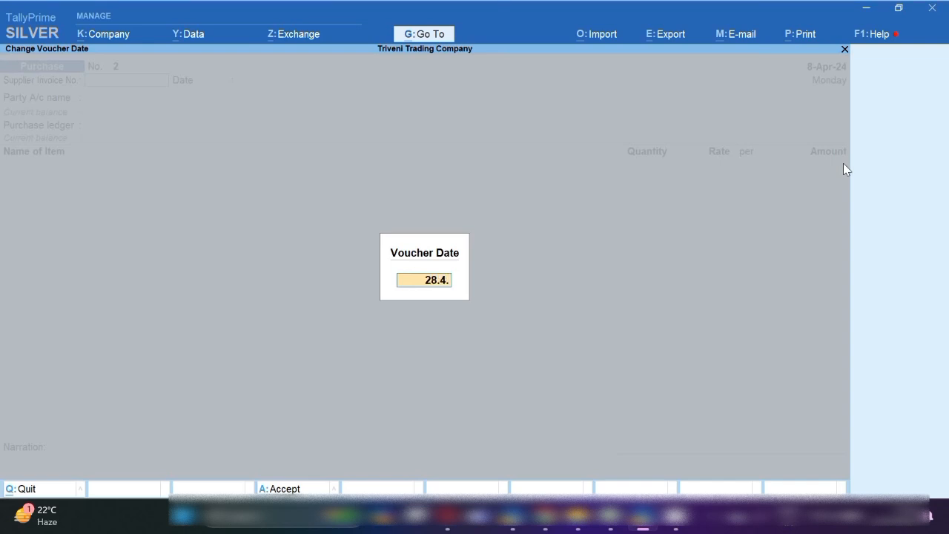
{"action": "key", "text": "Return"}
{"action": "type", "text": "1234"}
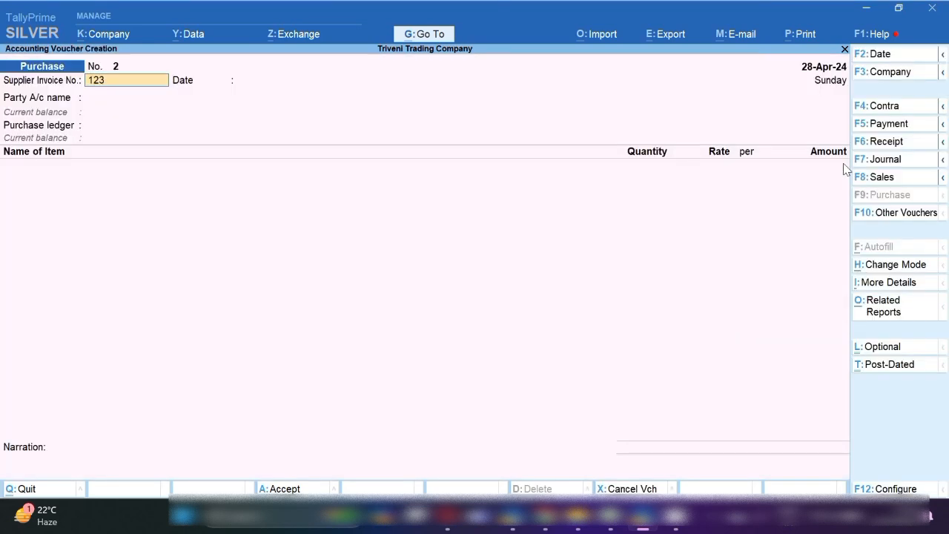
{"action": "key", "text": "Return"}
{"action": "key", "text": "Return"}
Step: Create the party ledger HCL computer under Sundry Creditors, keeping bill-by-bill balances and the remaining defaults
{"action": "key", "text": "alt+c"}
{"action": "type", "text": "HCL computer"}
{"action": "key", "text": "Return"}
{"action": "key", "text": "Return"}
{"action": "type", "text": "Sun"}
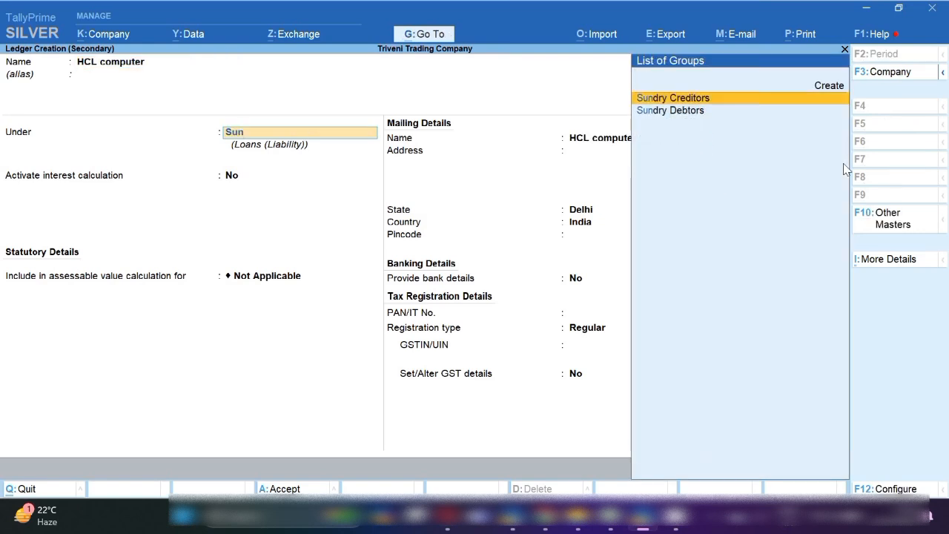
{"action": "key", "text": "Return"}
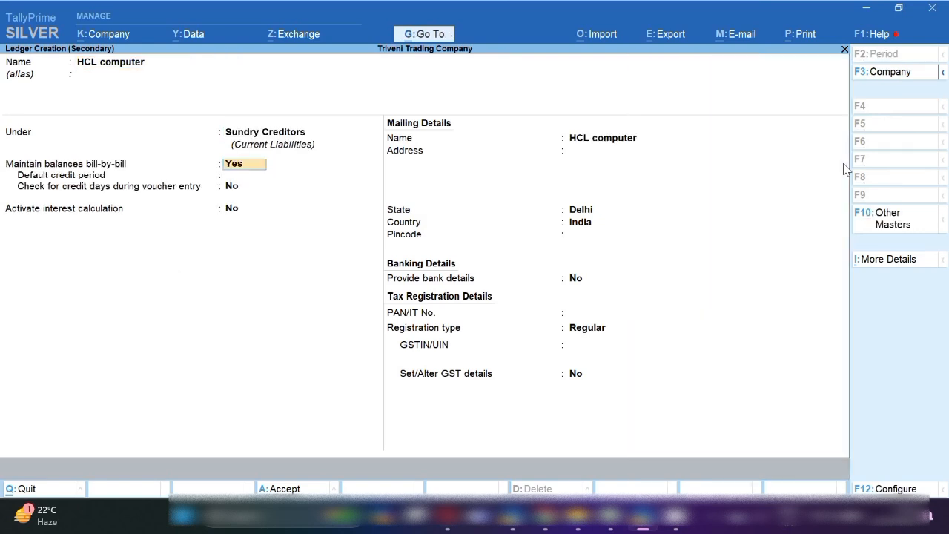
{"action": "key", "text": "Return"}
{"action": "key", "text": "Return"}
{"action": "key", "text": "Return"}
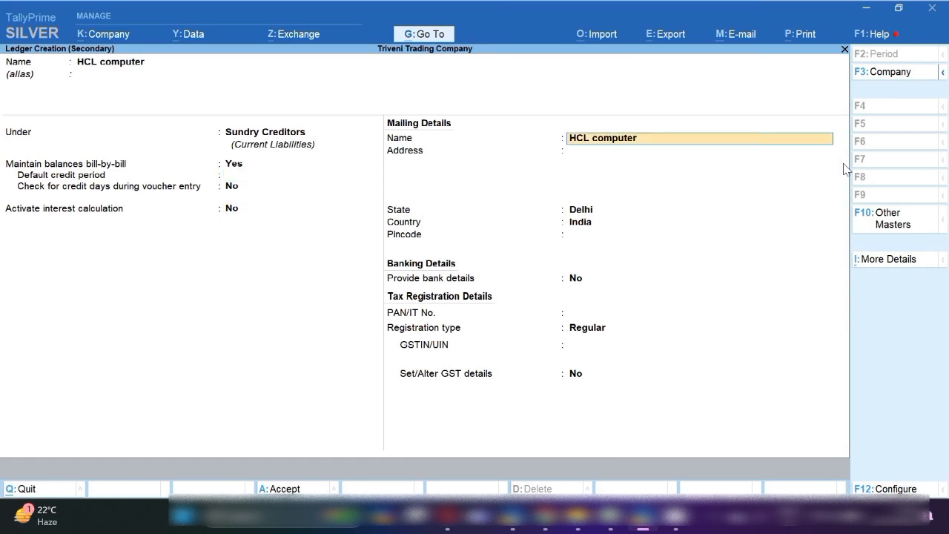
{"action": "key", "text": "Return"}
{"action": "key", "text": "Return"}
{"action": "key", "text": "Return"}
{"action": "key", "text": "Return"}
{"action": "key", "text": "Return"}
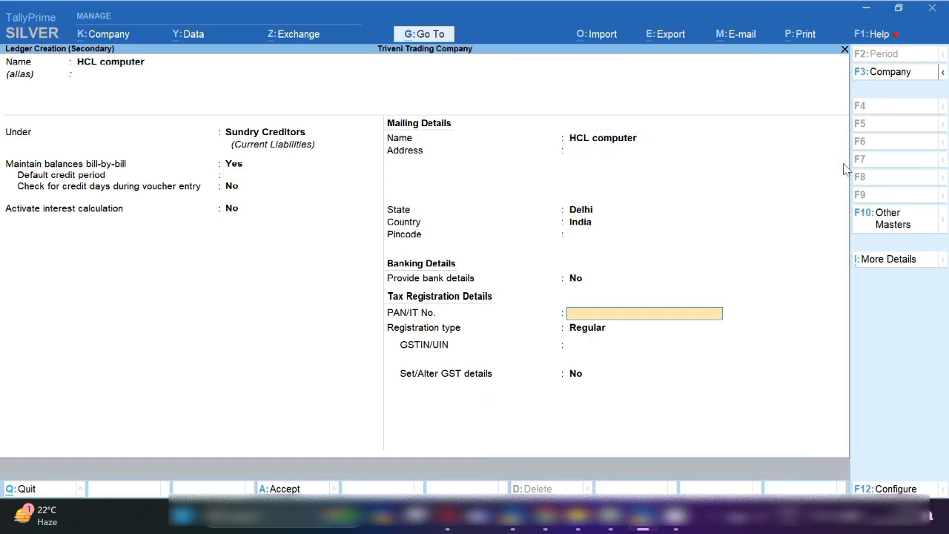
{"action": "key", "text": "Return"}
{"action": "key", "text": "Return"}
{"action": "key", "text": "Return"}
{"action": "key", "text": "Return"}
{"action": "key", "text": "Return"}
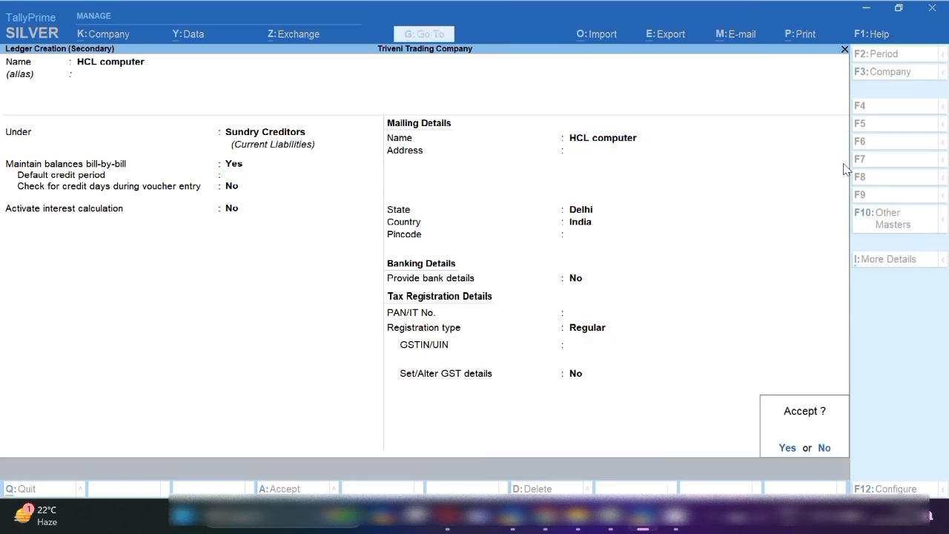
{"action": "key", "text": "Return"}
Step: Accept the default supplementary party details and choose Purchase Account as the purchase ledger
{"action": "key", "text": "Return"}
{"action": "key", "text": "Return"}
{"action": "key", "text": "Return"}
{"action": "key", "text": "Return"}
{"action": "key", "text": "Return"}
{"action": "key", "text": "Return"}
{"action": "key", "text": "Return"}
{"action": "key", "text": "Return"}
{"action": "key", "text": "Return"}
{"action": "key", "text": "Return"}
{"action": "key", "text": "Return"}
{"action": "key", "text": "Return"}
{"action": "key", "text": "Return"}
{"action": "key", "text": "Return"}
{"action": "key", "text": "Return"}
{"action": "key", "text": "Return"}
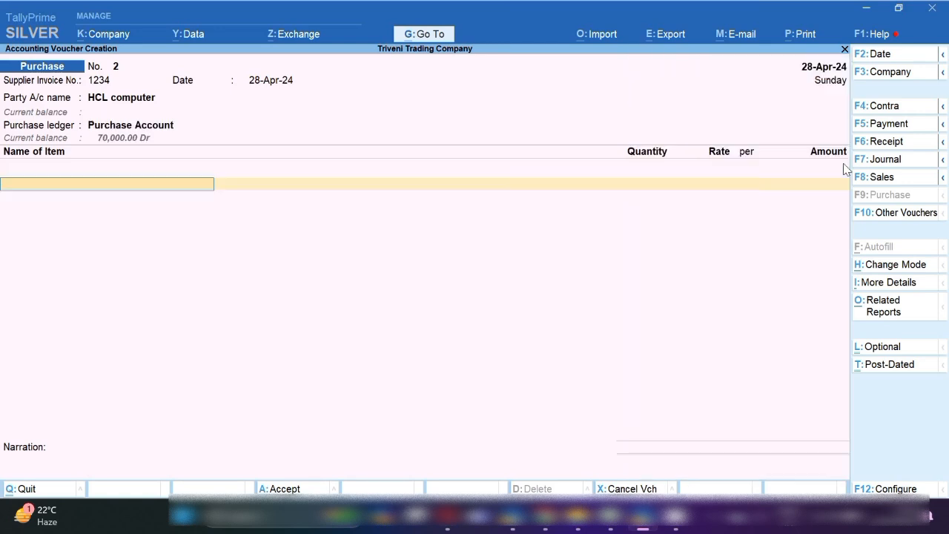
Step: Start a new stock item named Computer under Primary, with pcs as its unit and no alternate unit
{"action": "key", "text": "alt+c"}
{"action": "type", "text": "Computer"}
{"action": "key", "text": "Return"}
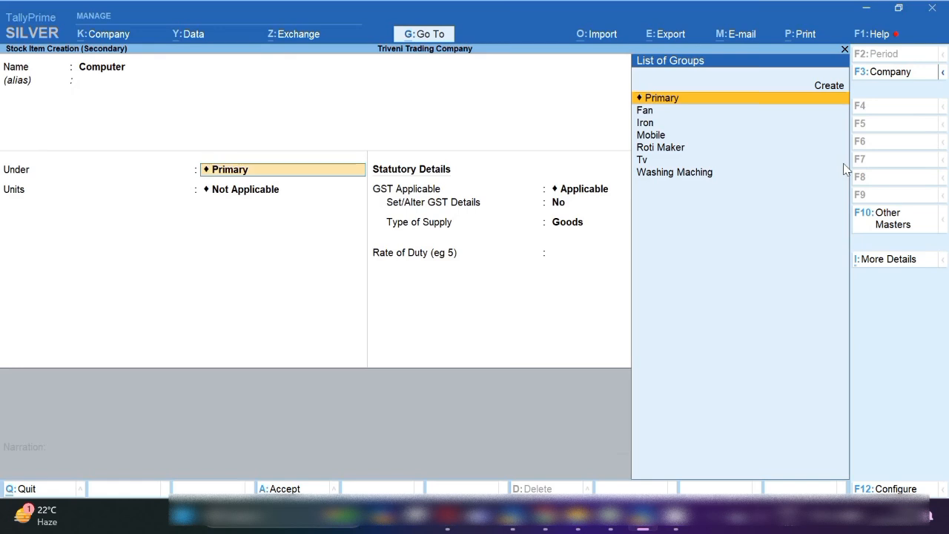
{"action": "key", "text": "Return"}
{"action": "key", "text": "Down"}
{"action": "key", "text": "Down"}
{"action": "key", "text": "Return"}
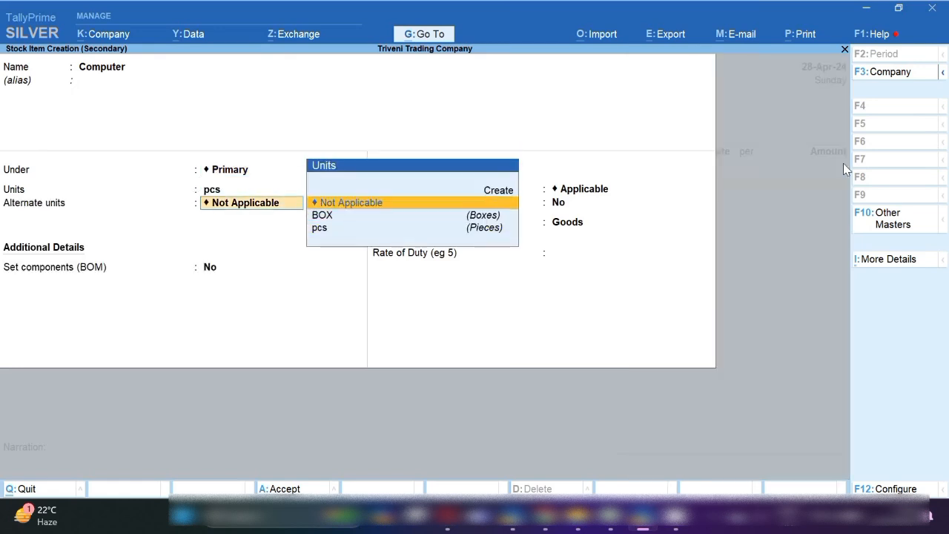
{"action": "key", "text": "Return"}
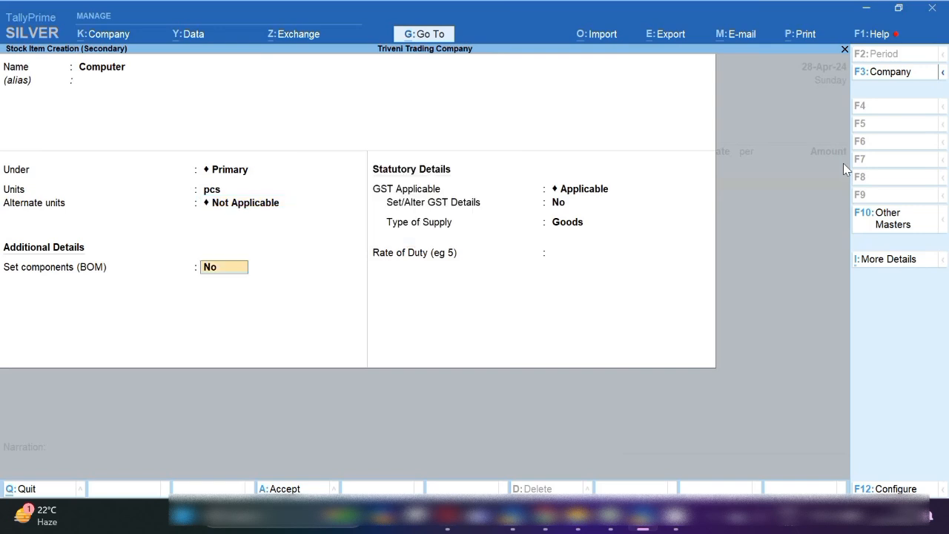
Step: Set the Computer item's GST details to Taxable with 18% integrated tax, then save the stock item
{"action": "key", "text": "Return"}
{"action": "key", "text": "Return"}
{"action": "type", "text": "y"}
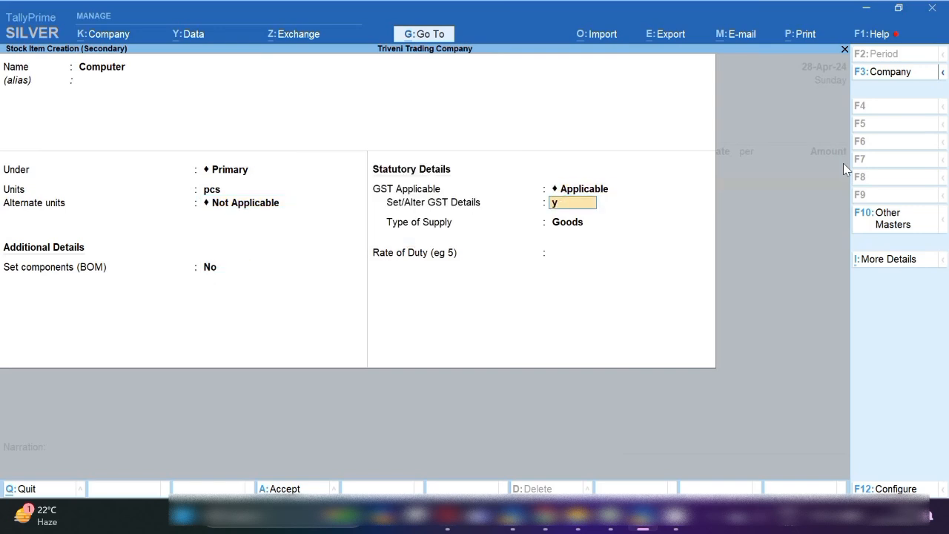
{"action": "key", "text": "Return"}
{"action": "key", "text": "Return"}
{"action": "key", "text": "Return"}
{"action": "key", "text": "Return"}
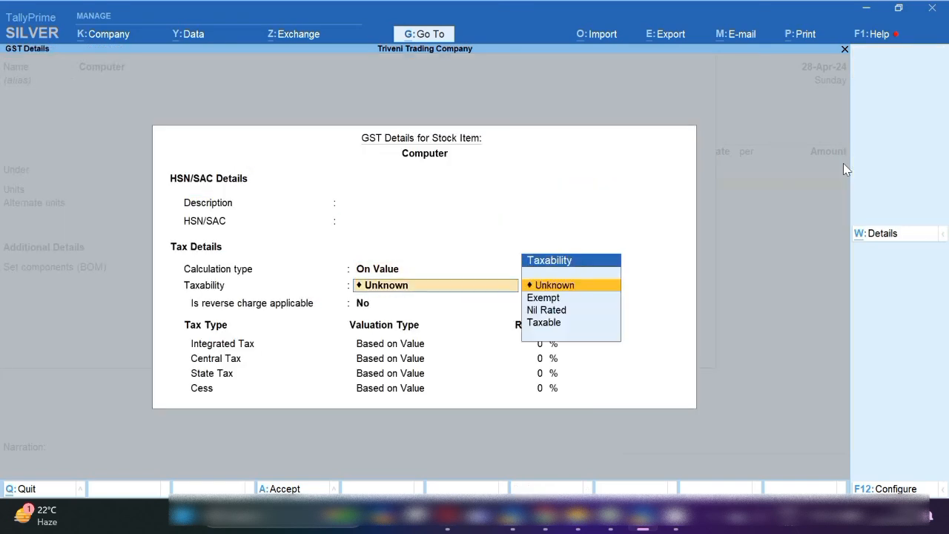
{"action": "key", "text": "Down"}
{"action": "key", "text": "Down"}
{"action": "key", "text": "Down"}
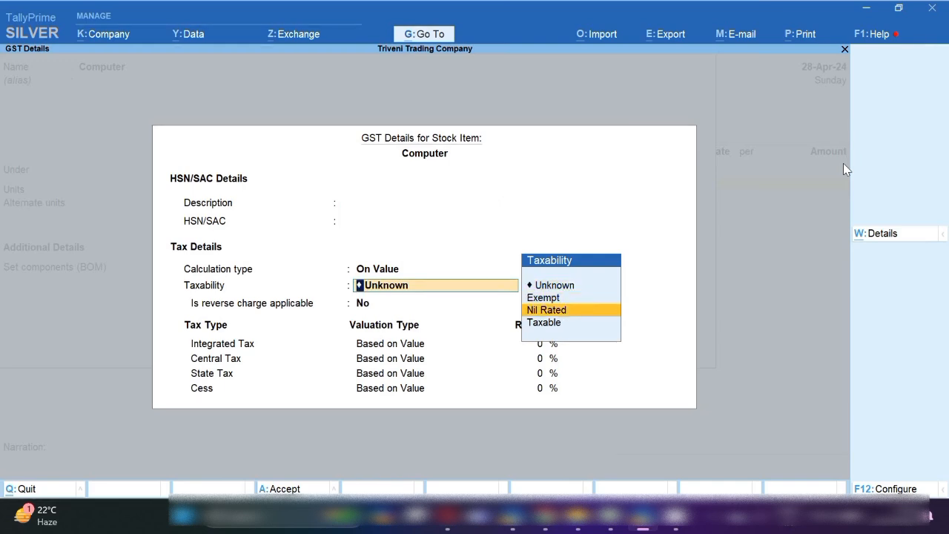
{"action": "key", "text": "Return"}
{"action": "key", "text": "Return"}
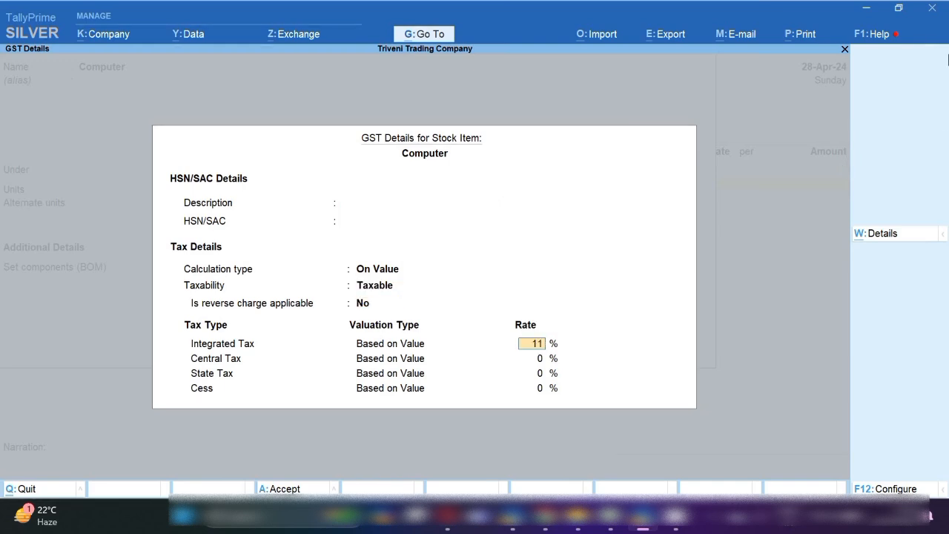
{"action": "type", "text": "18"}
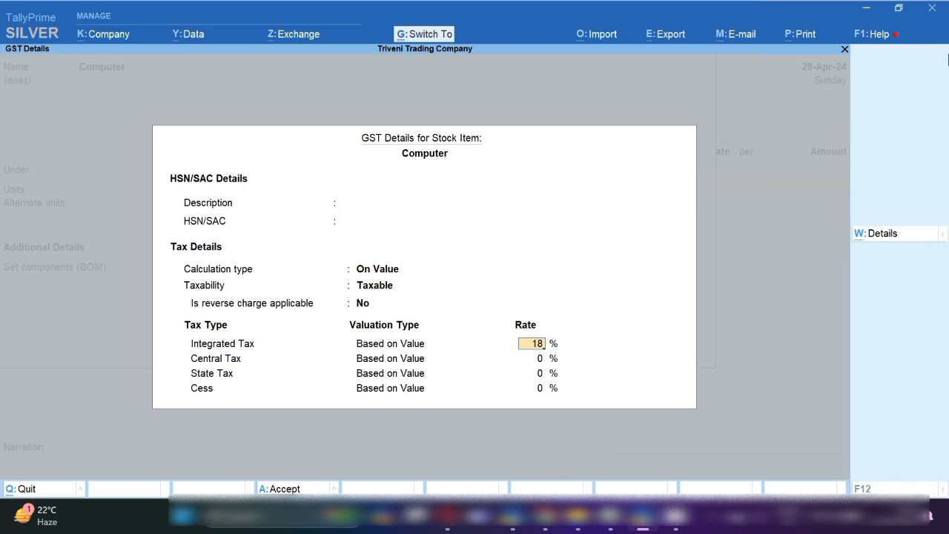
{"action": "key", "text": "ctrl+a"}
{"action": "key", "text": "ctrl+a"}
Step: Finish saving the Computer stock item and allocate a quantity of 1 pcs with the tracking number Not Applicable
{"action": "key", "text": "Return"}
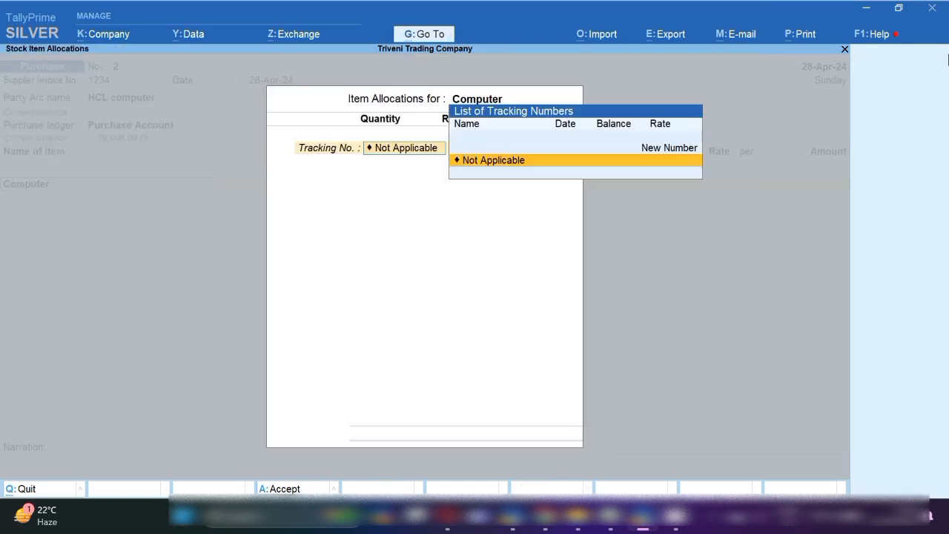
{"action": "key", "text": "Return"}
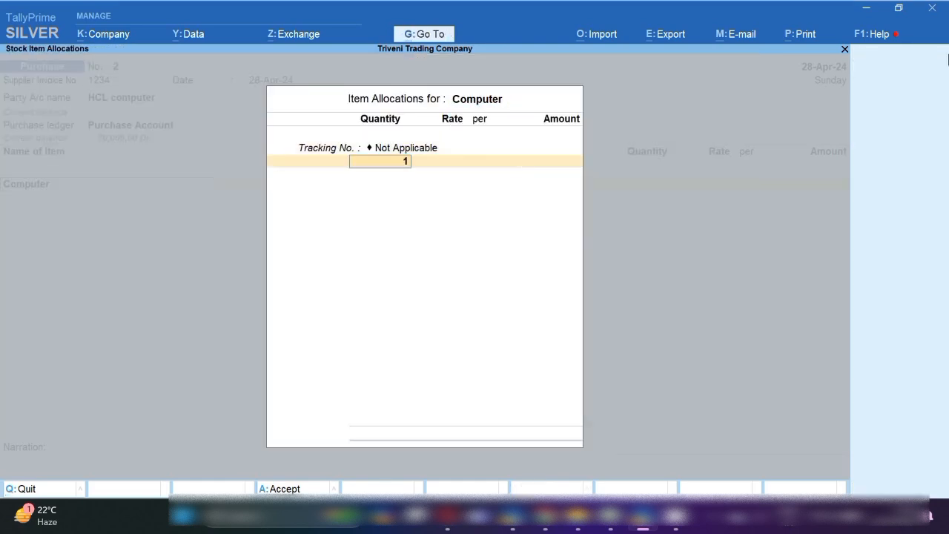
{"action": "type", "text": "1"}
{"action": "key", "text": "Return"}
{"action": "key", "text": "Return"}
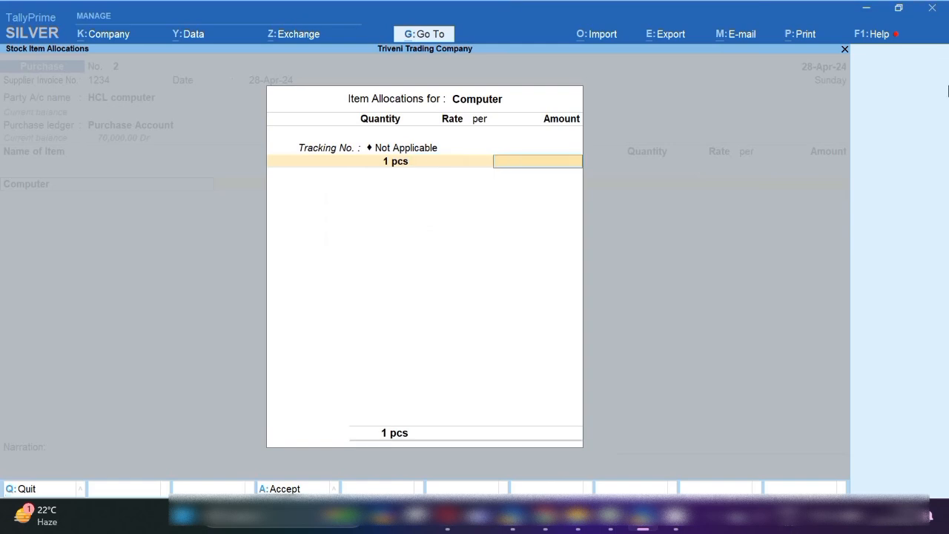
Step: Check the computer's price in the Excel worksheet, set its amount to 45,000 in TallyPrime and save the purchase voucher
{"action": "left_click", "coordinate": [611, 519]}
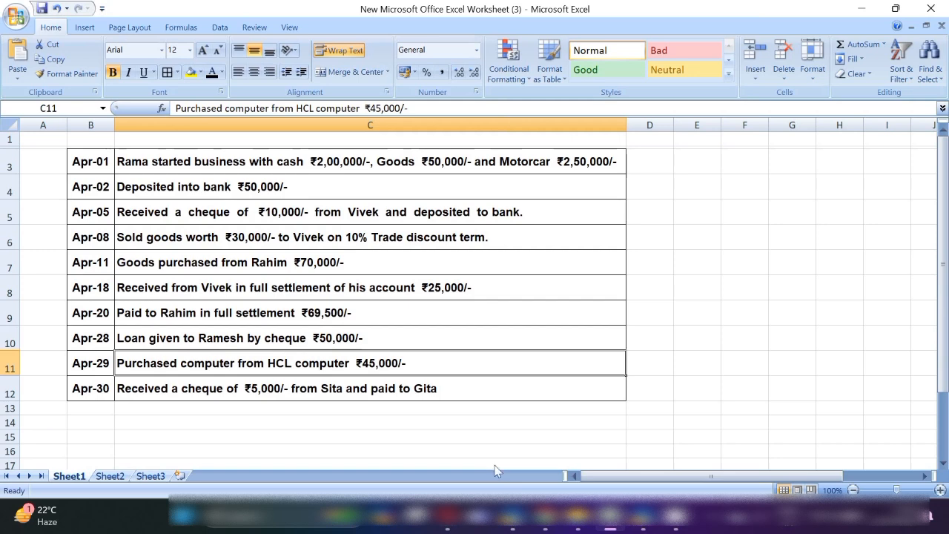
{"action": "left_click", "coordinate": [644, 523]}
{"action": "type", "text": "45,00"}
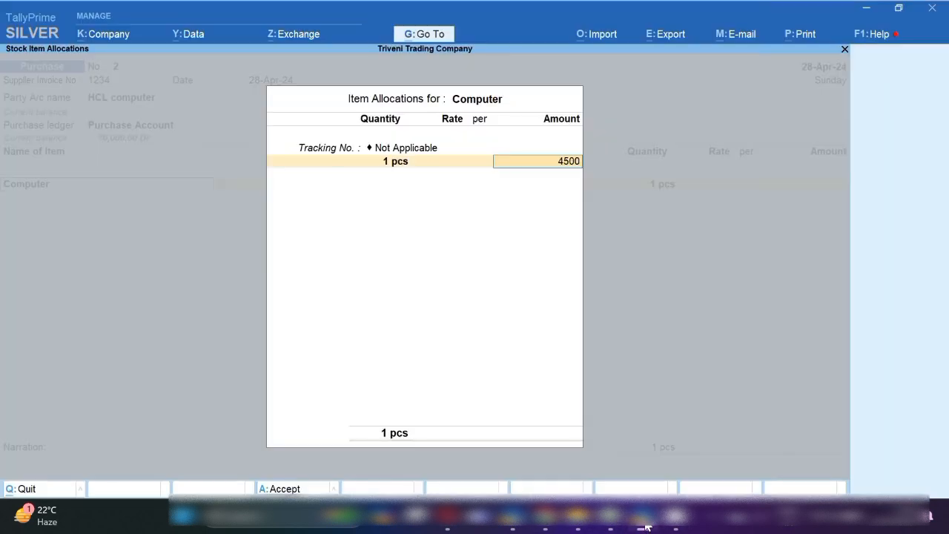
{"action": "type", "text": "0"}
{"action": "key", "text": "Return"}
{"action": "key", "text": "Return"}
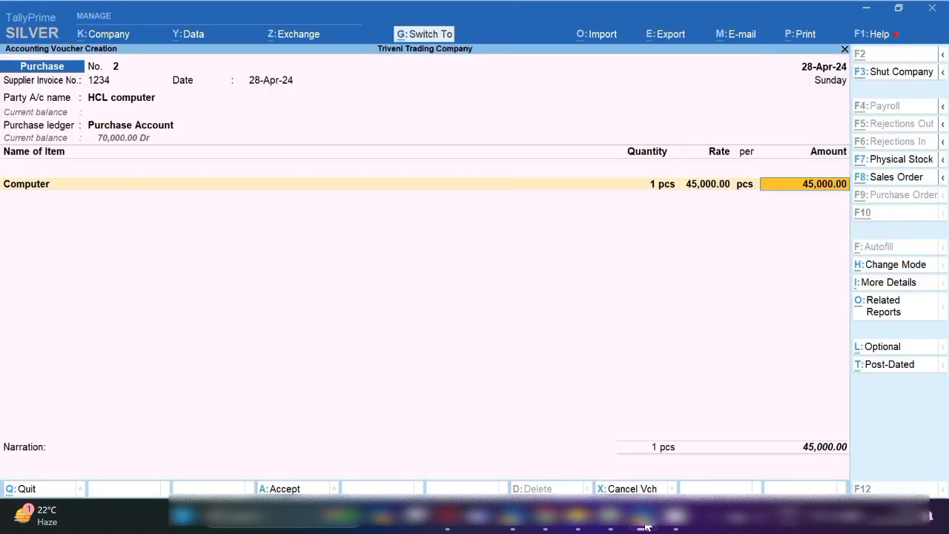
{"action": "key", "text": "ctrl+a"}
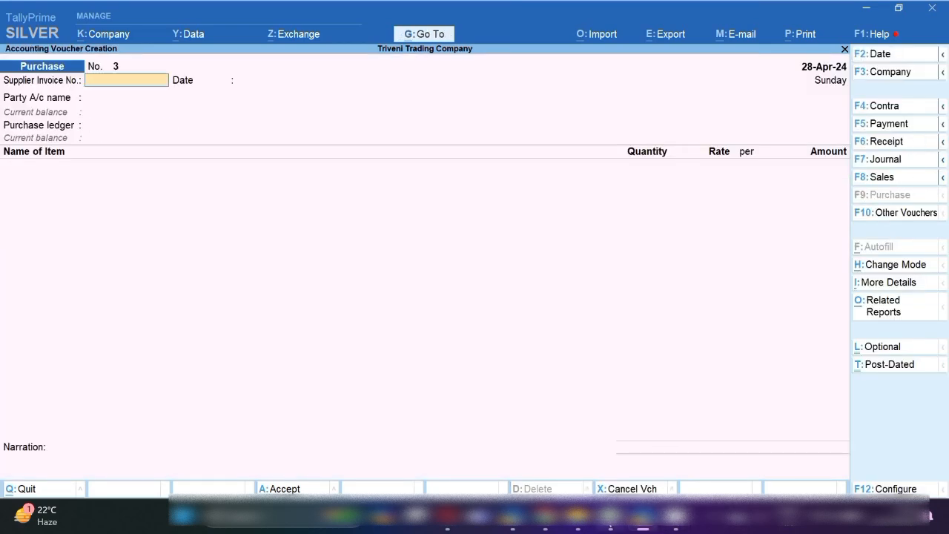
Step: Check the Apr-30 transaction in the Excel worksheet and start a TallyPrime receipt voucher dated 30-Apr-24
{"action": "left_click", "coordinate": [609, 517]}
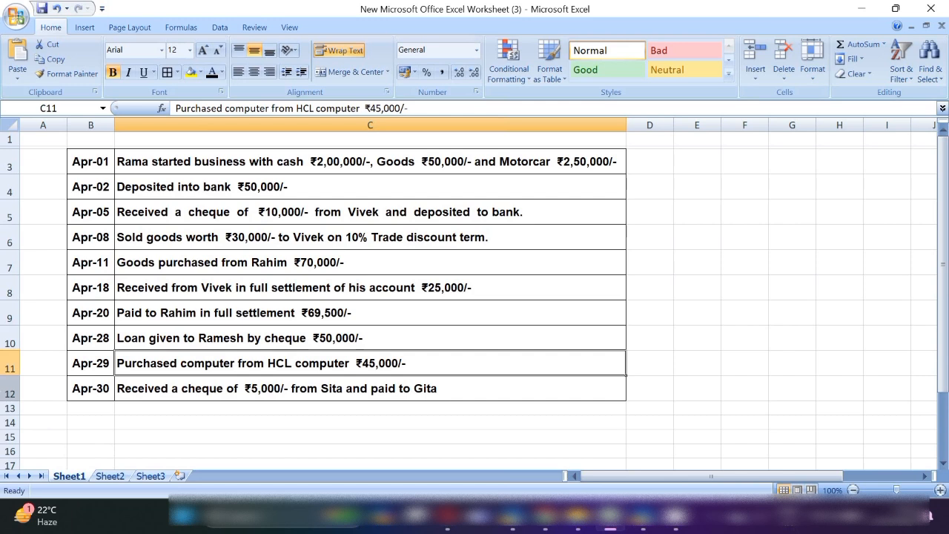
{"action": "left_click", "coordinate": [13, 390]}
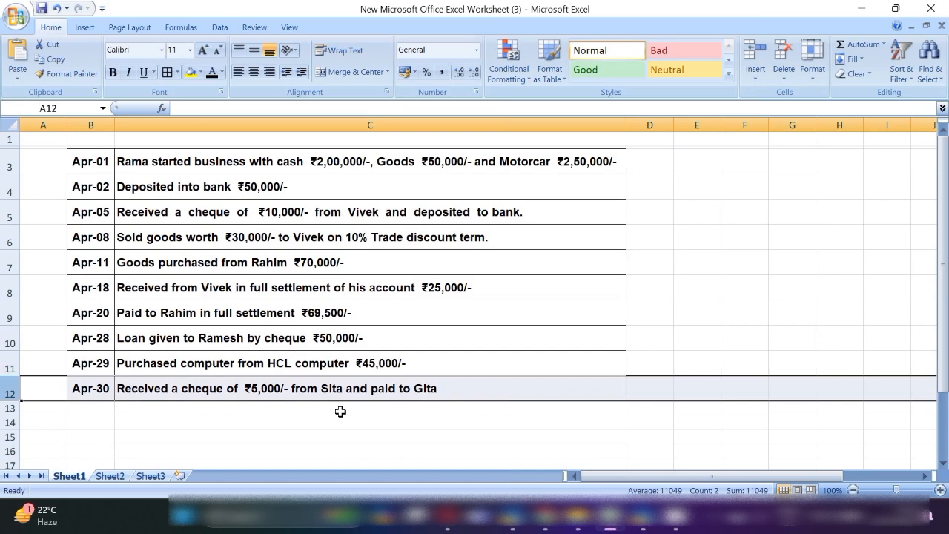
{"action": "mouse_move", "coordinate": [606, 521]}
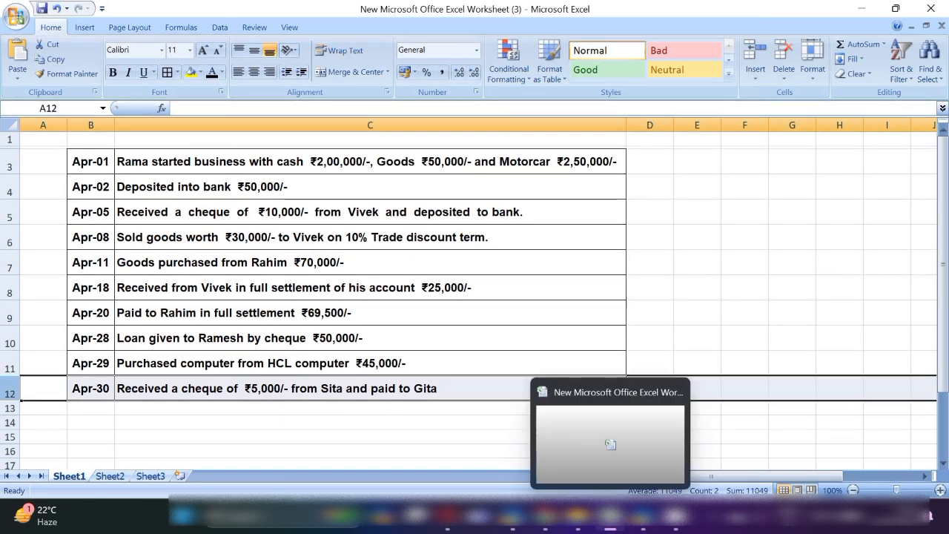
{"action": "left_click", "coordinate": [642, 515]}
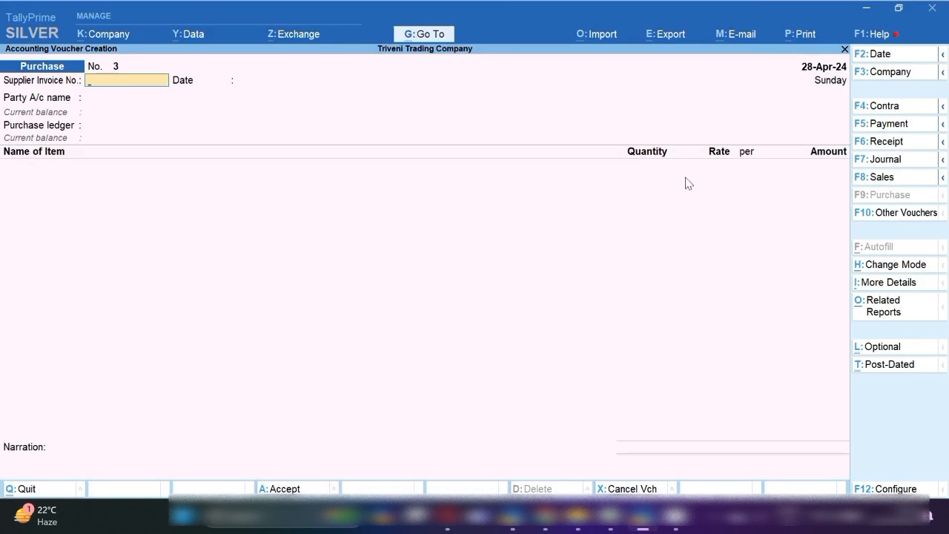
{"action": "left_click", "coordinate": [896, 142]}
{"action": "key", "text": "F2"}
{"action": "type", "text": "30.4.23"}
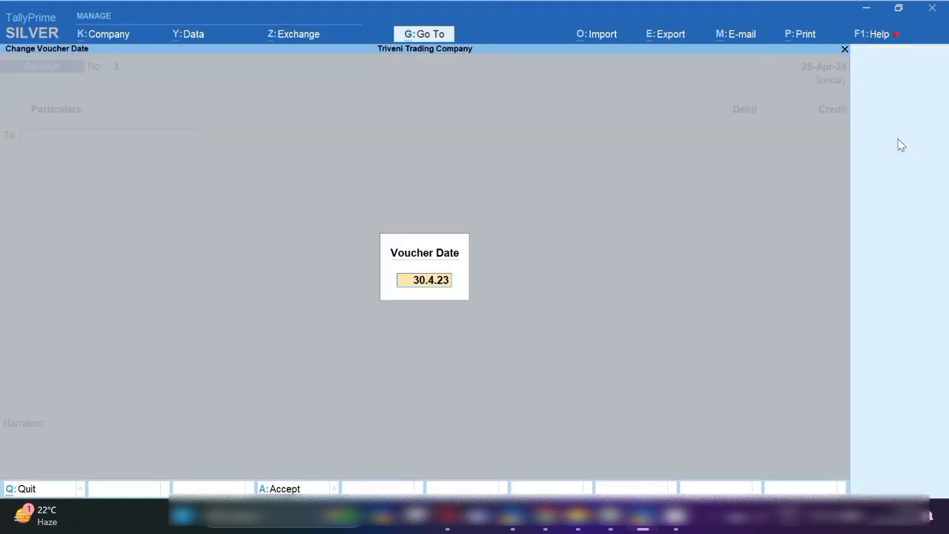
{"action": "key", "text": "Return"}
{"action": "key", "text": "Escape"}
{"action": "key", "text": "Escape"}
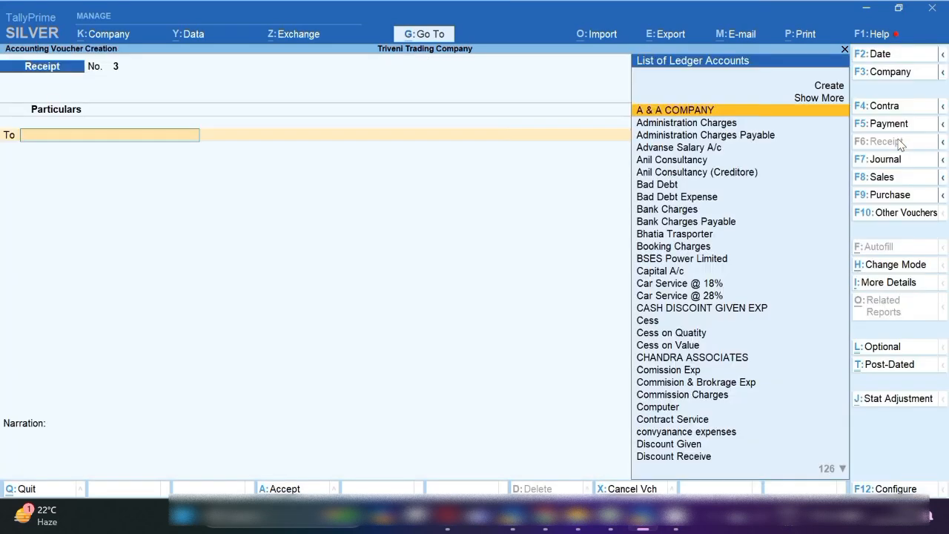
Step: Create a ledger for the person who gave the cheque under Sundry Debtors, keeping the remaining defaults
{"action": "key", "text": "alt+c"}
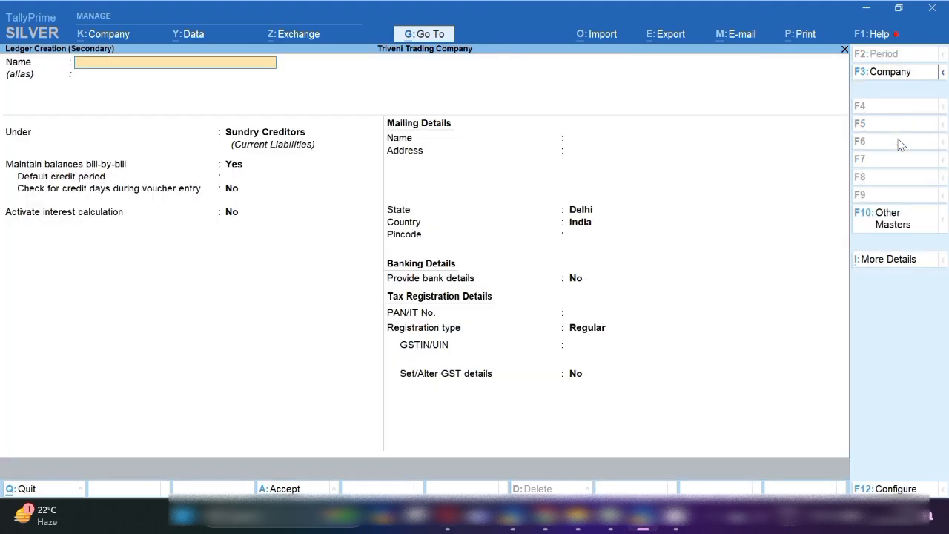
{"action": "key", "text": "Return"}
{"action": "key", "text": "Return"}
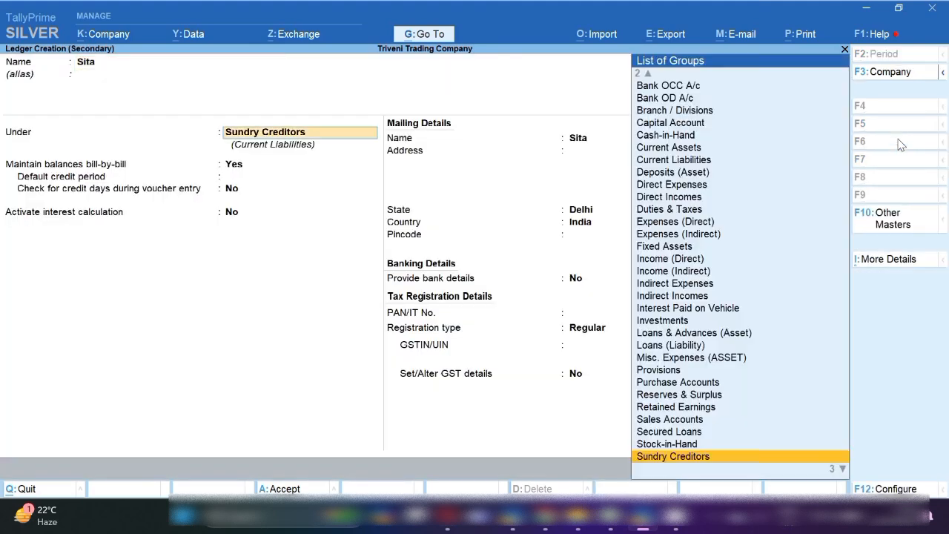
{"action": "type", "text": "sun"}
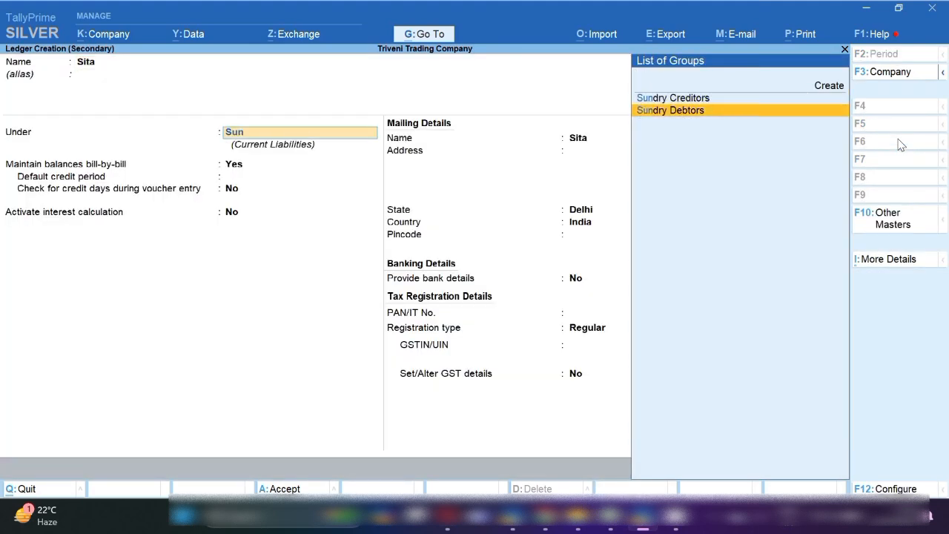
{"action": "key", "text": "Down"}
{"action": "key", "text": "Return"}
{"action": "key", "text": "ctrl+a"}
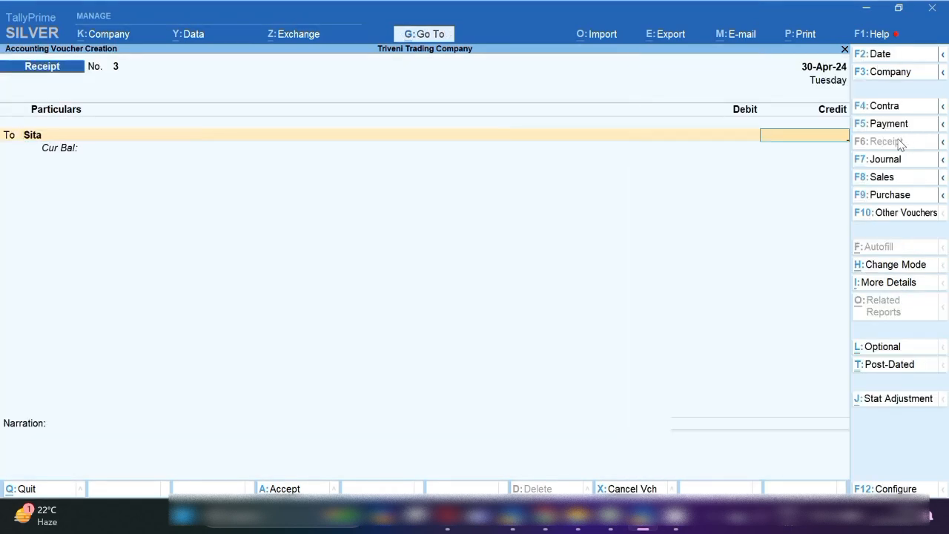
Step: Credit the payer's ledger with 5,000 and record it bill-wise as a New Ref
{"action": "type", "text": "5,000"}
{"action": "key", "text": "Return"}
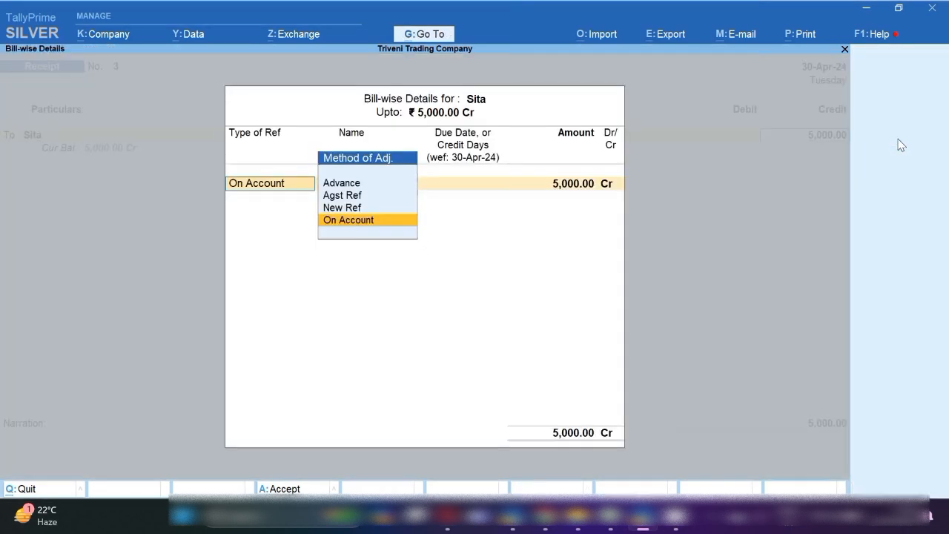
{"action": "key", "text": "Up"}
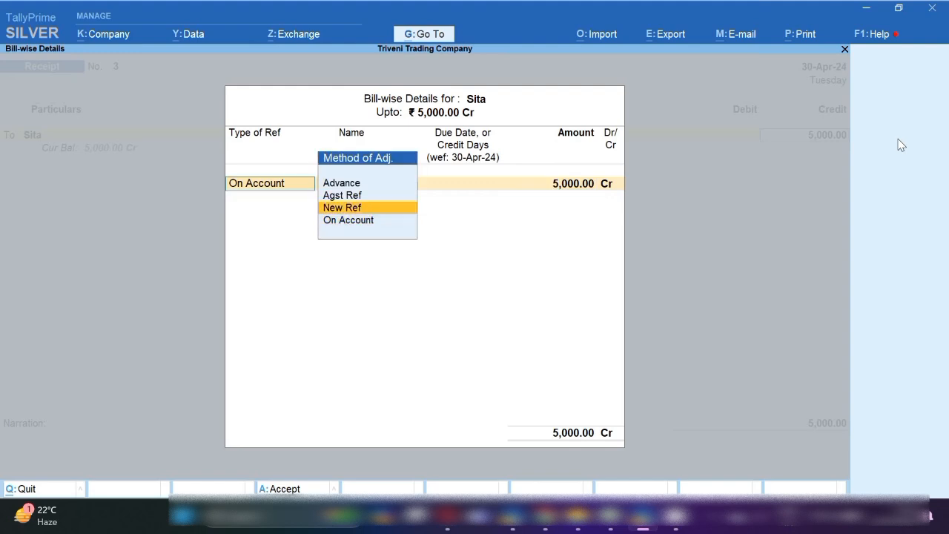
{"action": "key", "text": "Return"}
{"action": "key", "text": "Return"}
{"action": "key", "text": "Return"}
{"action": "key", "text": "Return"}
{"action": "key", "text": "Return"}
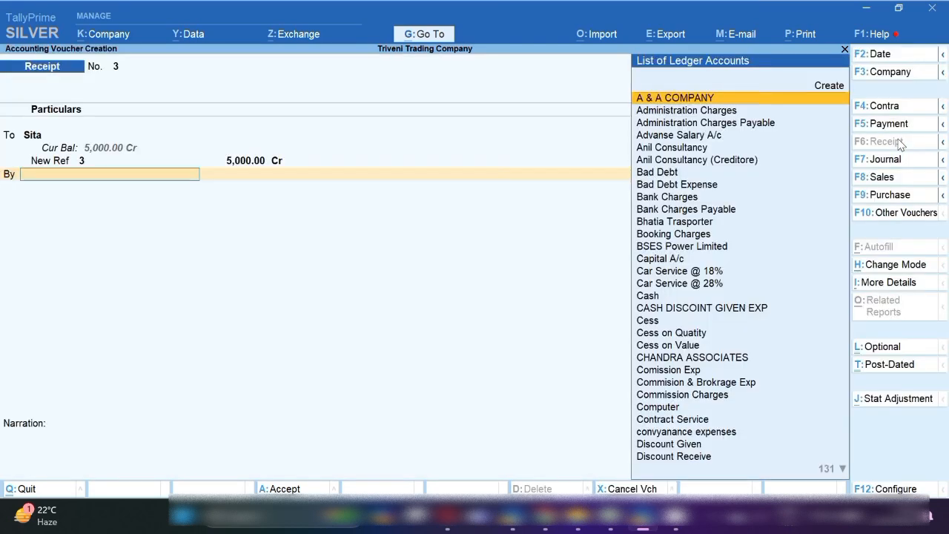
Step: Debit Sbi Bank for the received amount, enter the cheque's instrument number and save the receipt voucher
{"action": "type", "text": "Sbi"}
{"action": "key", "text": "Return"}
{"action": "key", "text": "Return"}
{"action": "key", "text": "Return"}
{"action": "key", "text": "Return"}
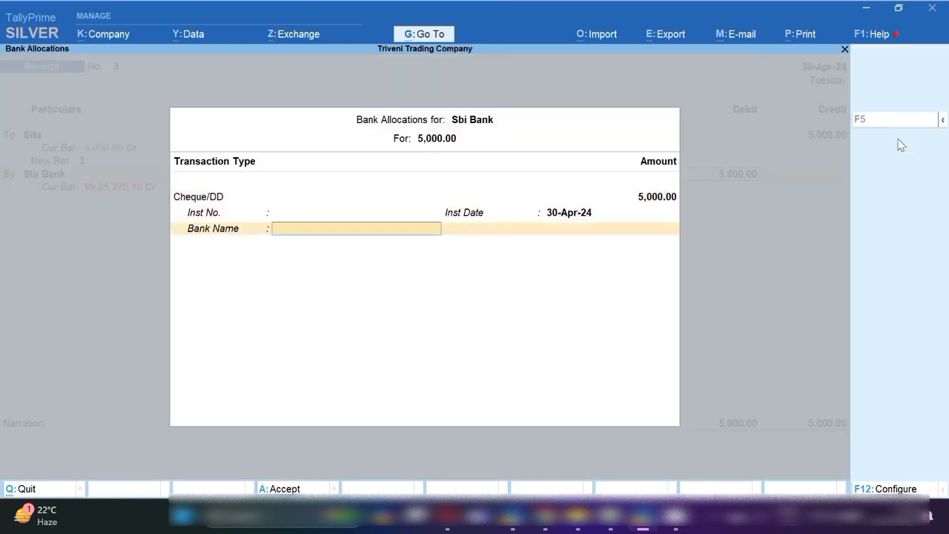
{"action": "key", "text": "BackSpace"}
{"action": "type", "text": "654987"}
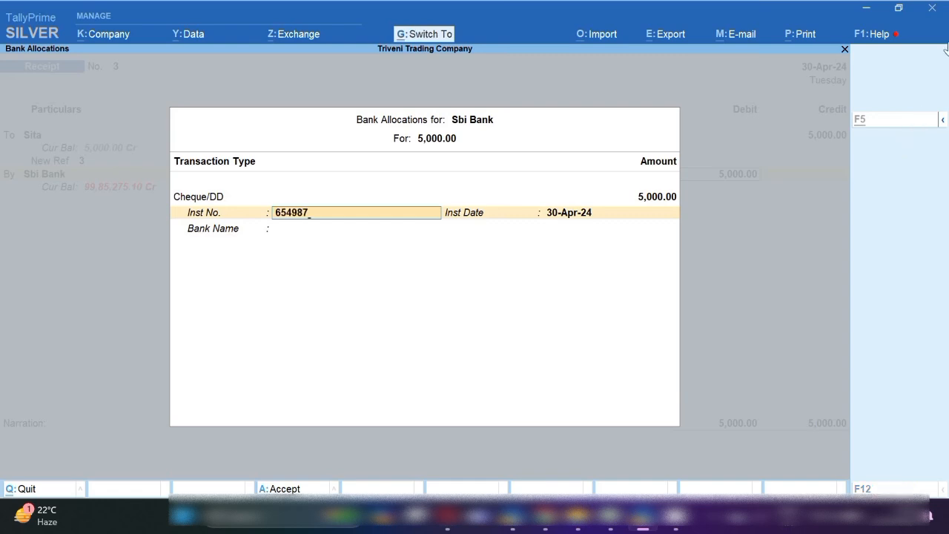
{"action": "key", "text": "ctrl+a"}
{"action": "key", "text": "ctrl+a"}
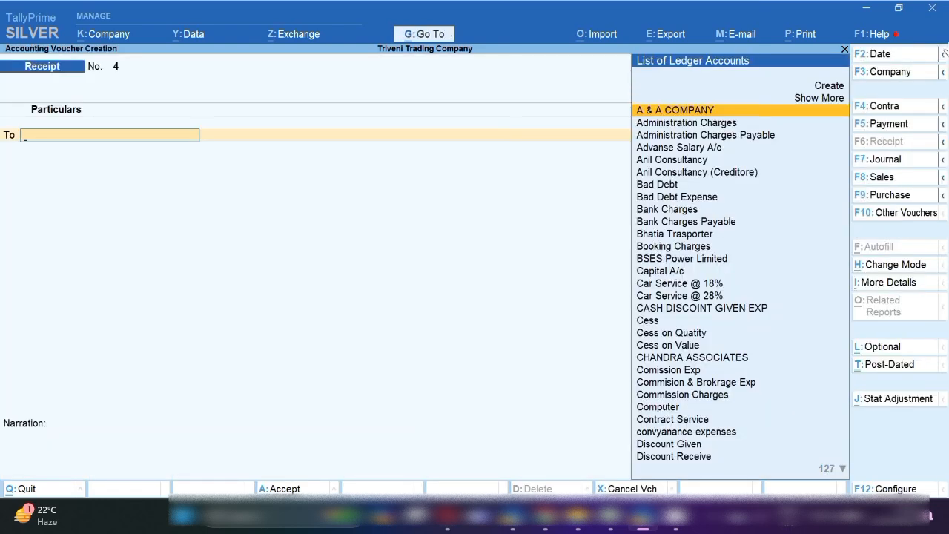
Step: Start a payment voucher and create the payee's ledger under a Sundry group, keeping the remaining defaults
{"action": "left_click", "coordinate": [897, 123]}
{"action": "key", "text": "alt+c"}
{"action": "type", "text": "G"}
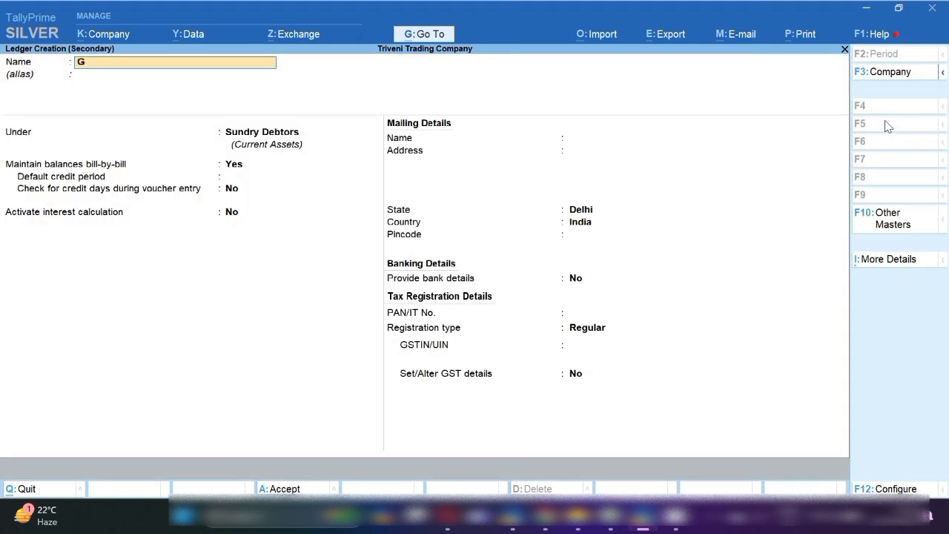
{"action": "key", "text": "Return"}
{"action": "key", "text": "Return"}
{"action": "type", "text": "Sun"}
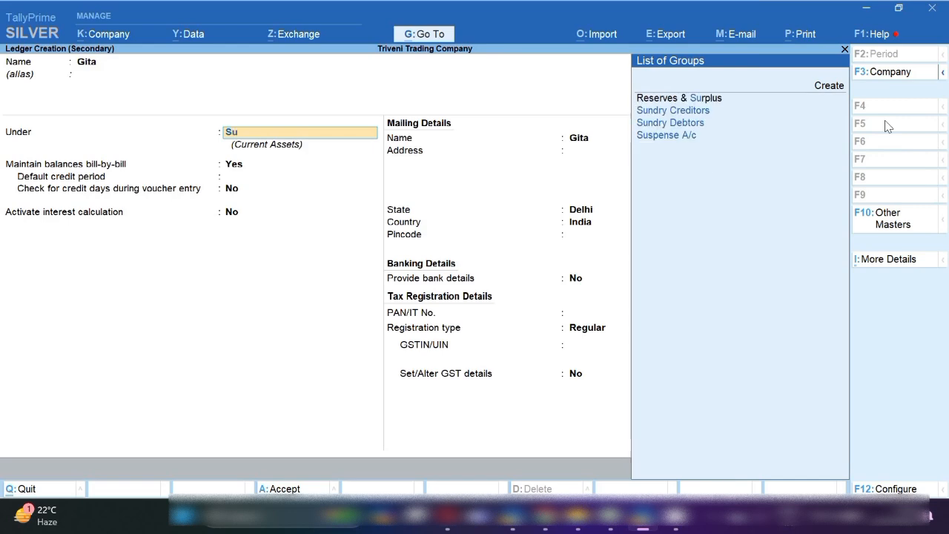
{"action": "key", "text": "Return"}
{"action": "key", "text": "ctrl+a"}
{"action": "key", "text": "Return"}
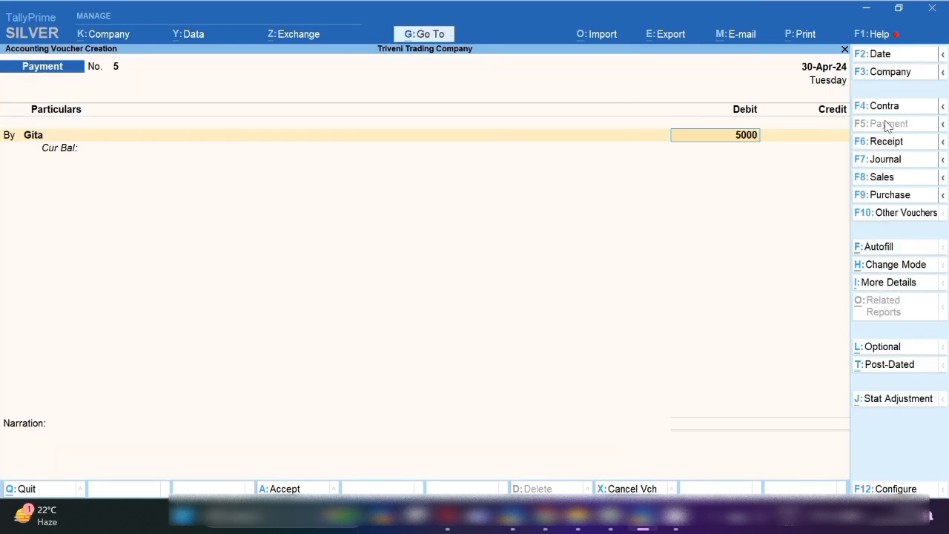
Step: Debit the payee's ledger with 5,000 and record it bill-wise as a New Ref
{"action": "key", "text": "Return"}
{"action": "key", "text": "Up"}
{"action": "key", "text": "Return"}
{"action": "key", "text": "Return"}
{"action": "key", "text": "Return"}
{"action": "key", "text": "Return"}
Step: Credit Sbi Bank for the payment by cheque, with the cheque range Not Applicable and the cheque's instrument number
{"action": "type", "text": "Sbi"}
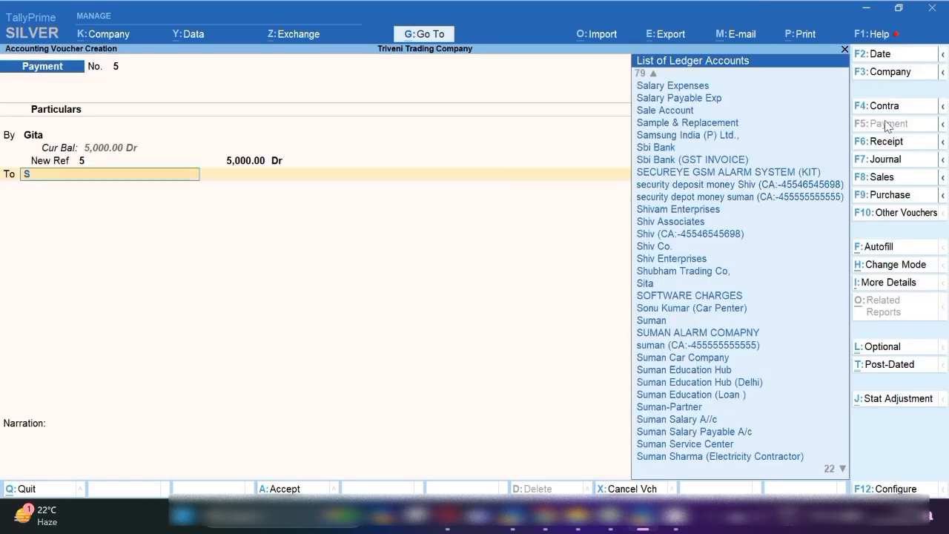
{"action": "key", "text": "Return"}
{"action": "key", "text": "Return"}
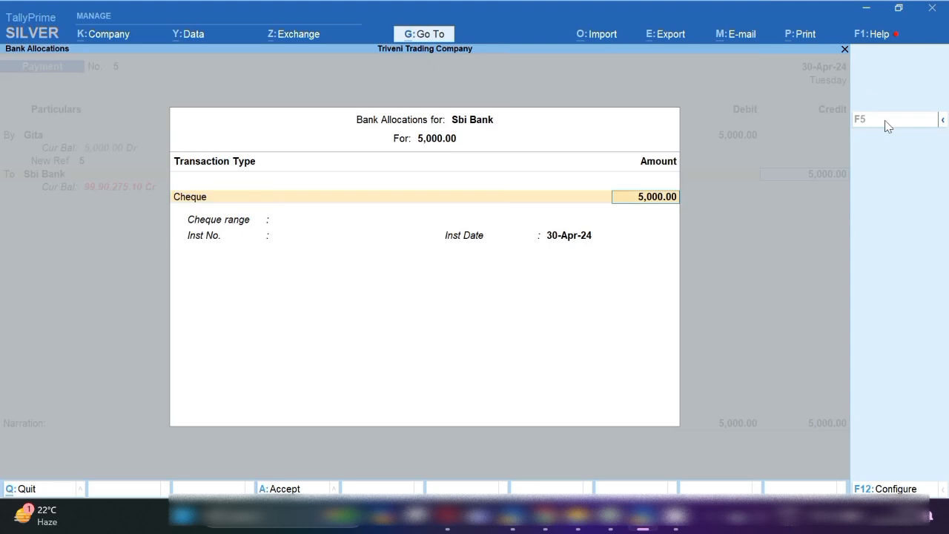
{"action": "key", "text": "Return"}
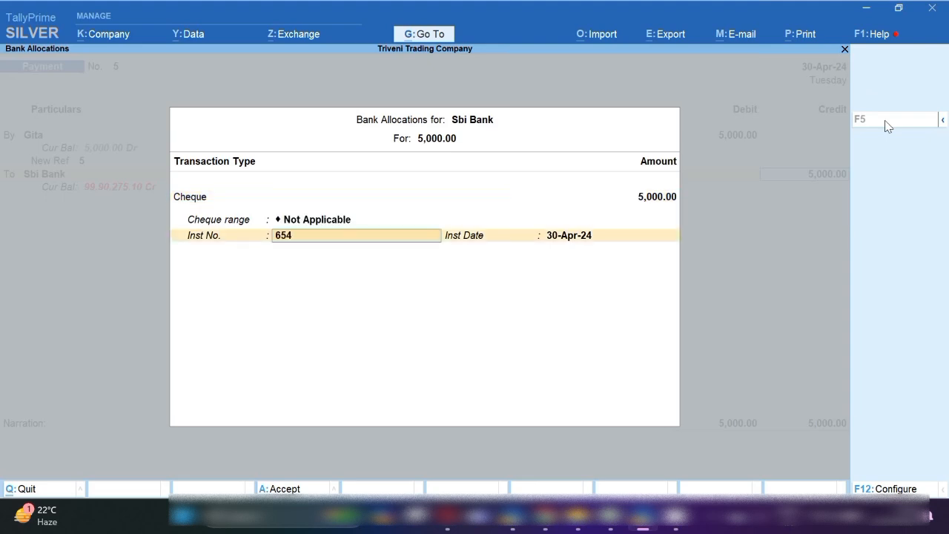
{"action": "key", "text": "Return"}
{"action": "key", "text": "Return"}
{"action": "key", "text": "Return"}
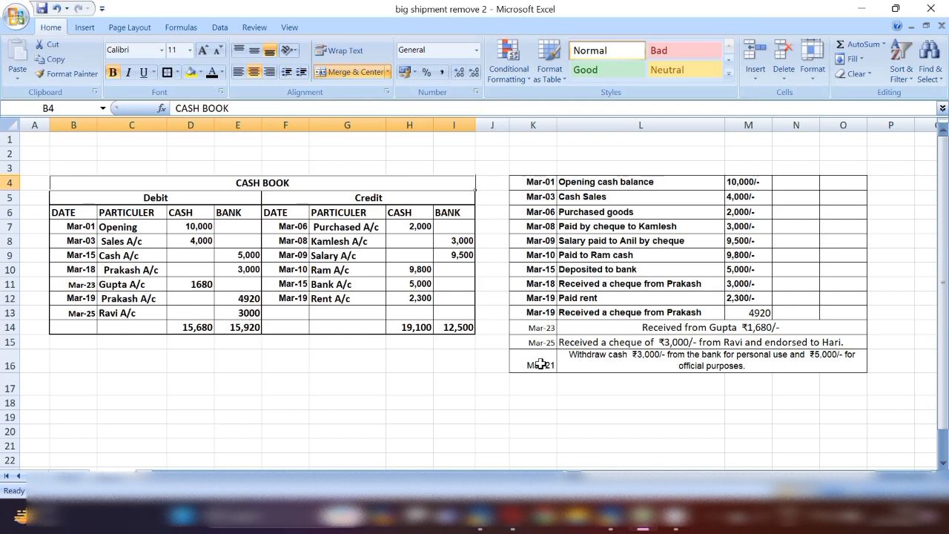
Step: Clear the Mar-21 cash withdrawal entry from the transaction list beside the cash book in the Excel worksheet
{"action": "left_click_drag", "start_coordinate": [541, 364], "coordinate": [691, 364]}
{"action": "key", "text": "Delete"}
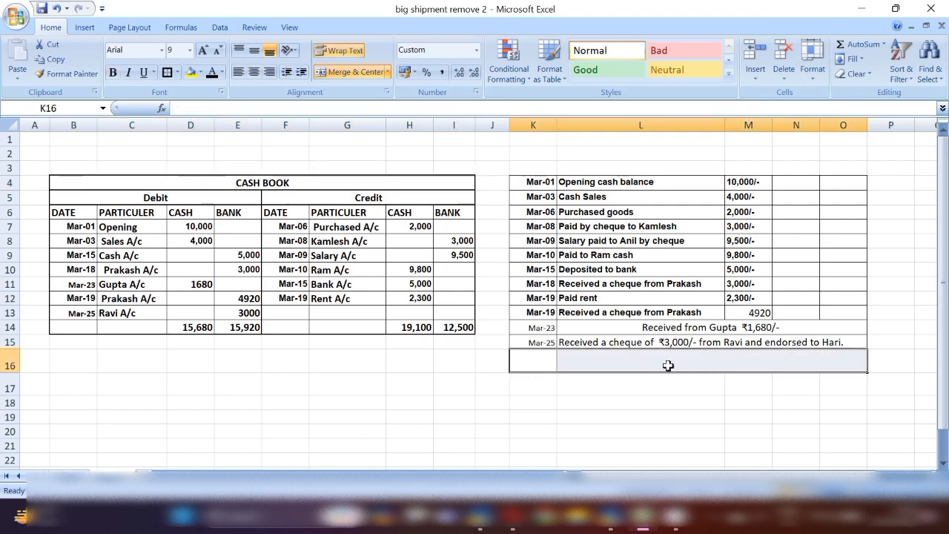
{"action": "left_click", "coordinate": [292, 361]}
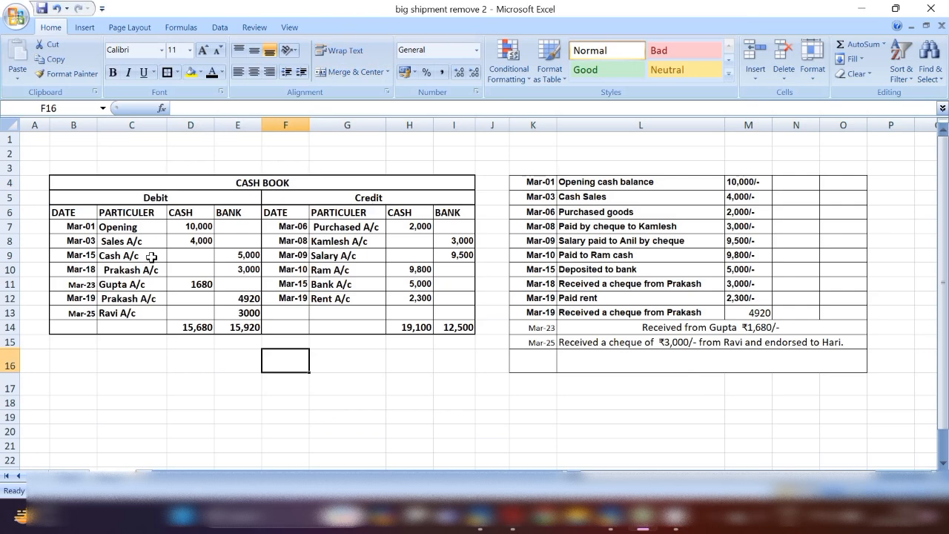
Step: Examine the cash book's debit and credit totals for cash and bank in row 14, and return to TallyPrime
{"action": "left_click_drag", "start_coordinate": [181, 326], "coordinate": [248, 327]}
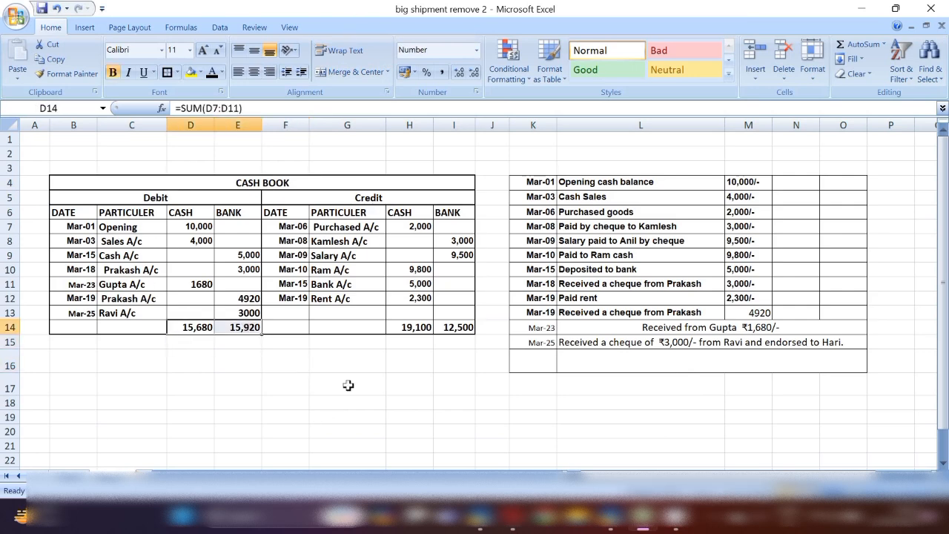
{"action": "left_click_drag", "start_coordinate": [421, 326], "coordinate": [449, 328]}
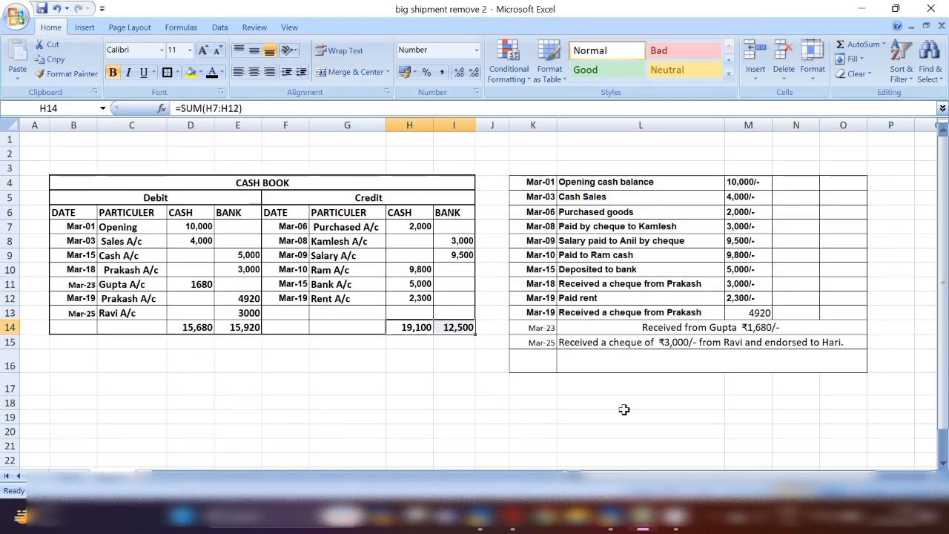
{"action": "left_click", "coordinate": [619, 527]}
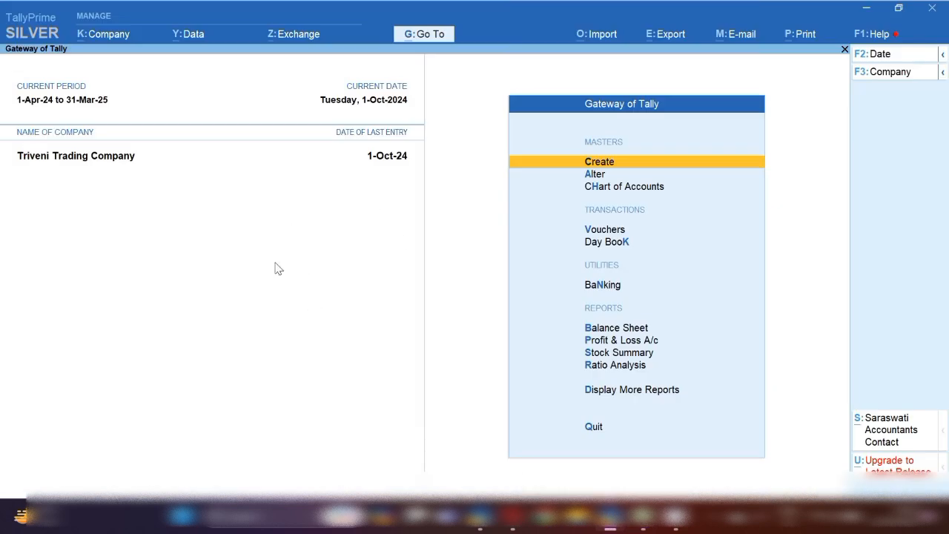
Step: Open the vouchers of the Cash ledger and delete the 2-Apr Sbi Bank contra entry
{"action": "left_click", "coordinate": [642, 524]}
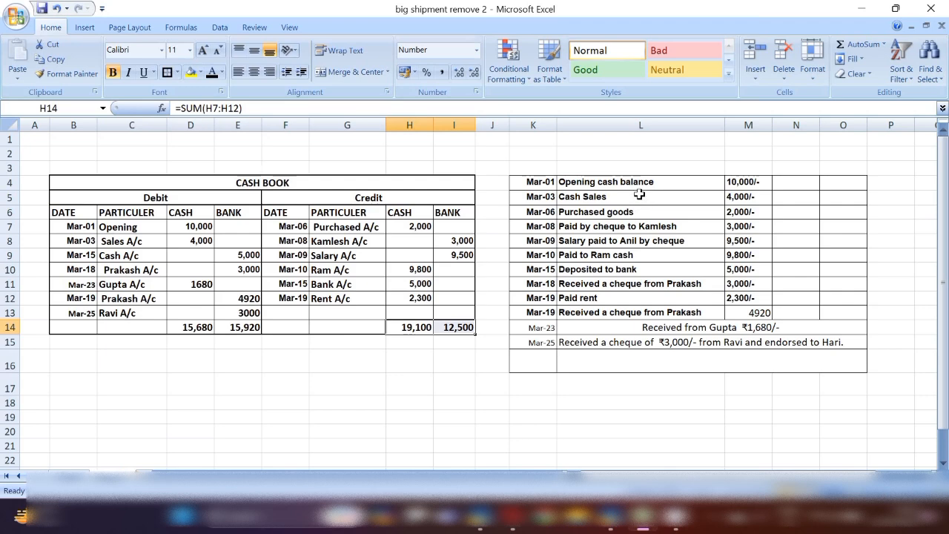
{"action": "left_click", "coordinate": [612, 519]}
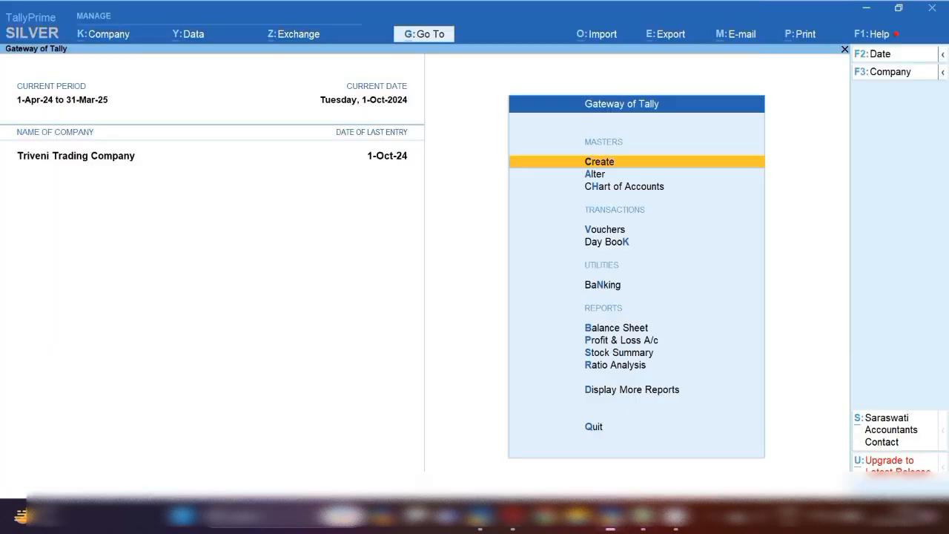
{"action": "type", "text": "dalCash"}
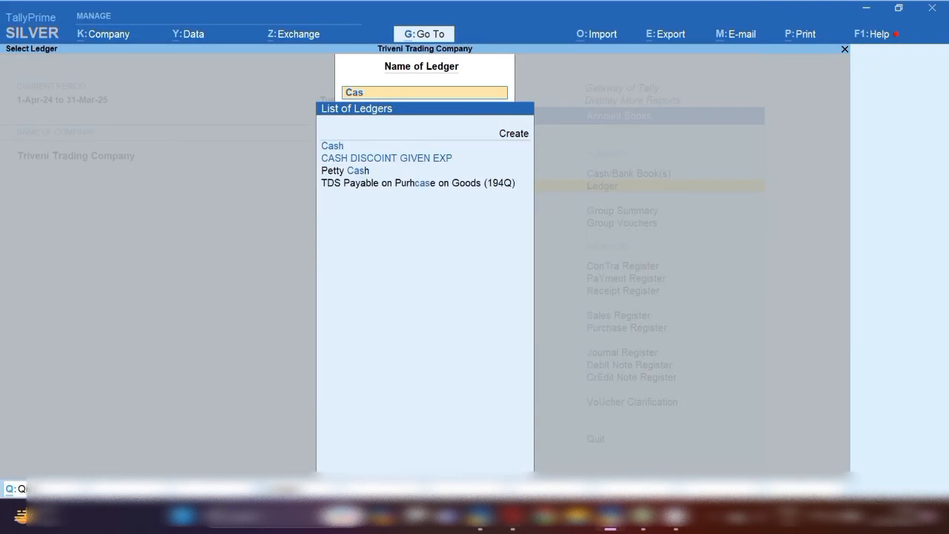
{"action": "key", "text": "Return"}
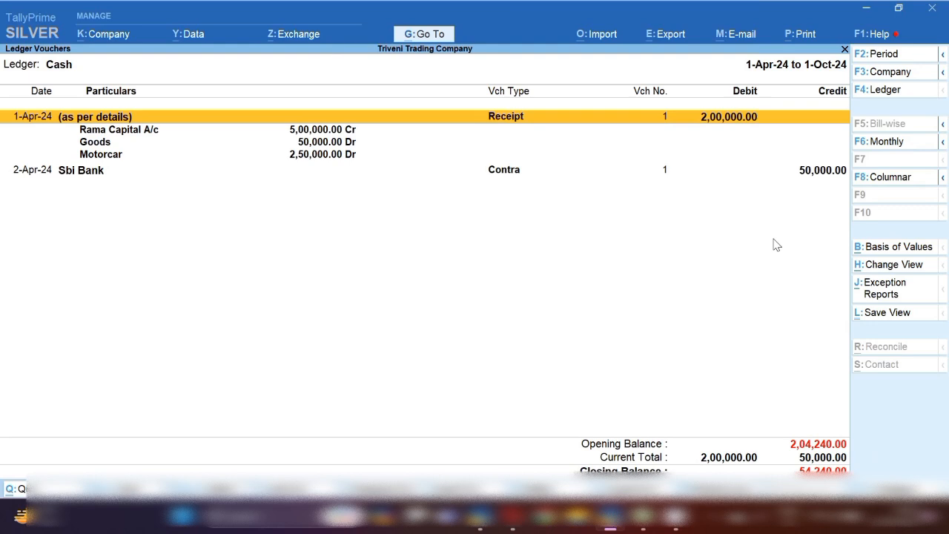
{"action": "key", "text": "Down"}
{"action": "key", "text": "Down"}
{"action": "key", "text": "Down"}
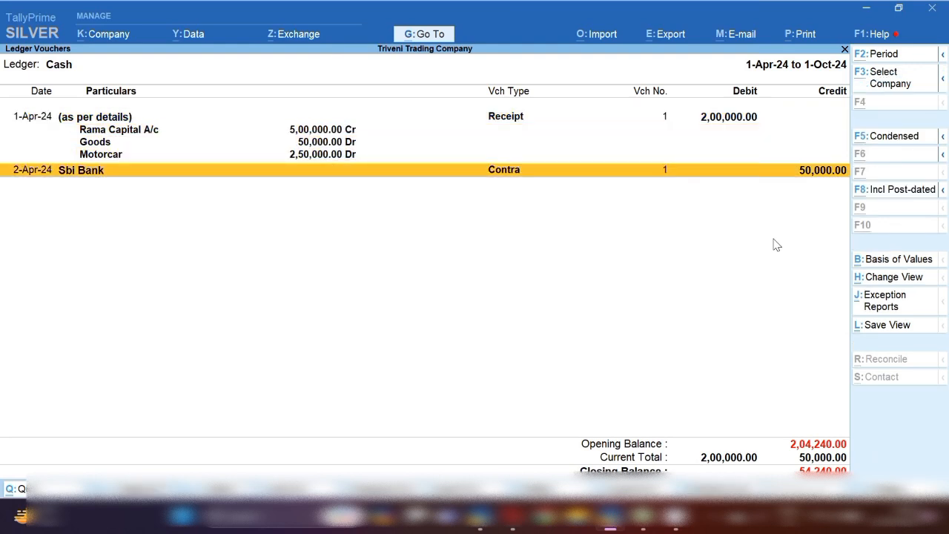
{"action": "key", "text": "alt+d"}
{"action": "key", "text": "y"}
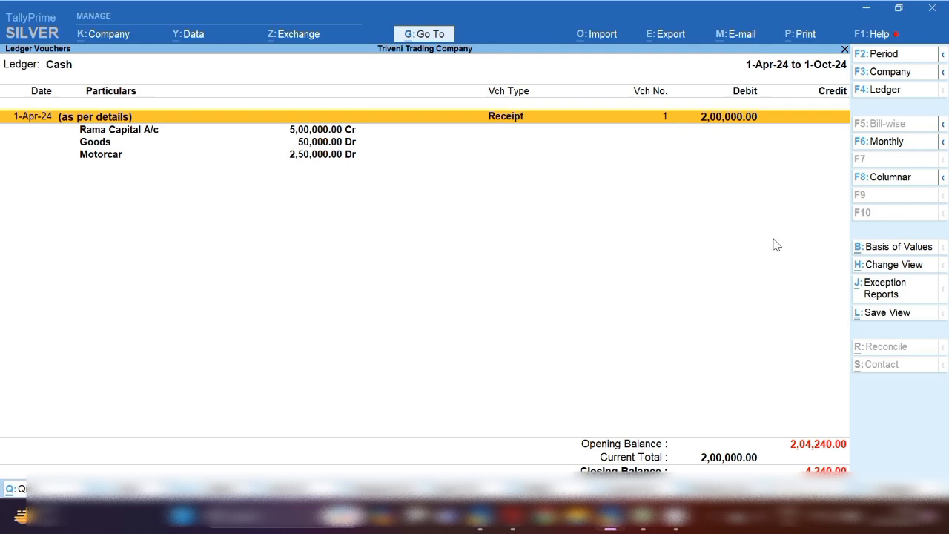
Step: Set the Cash debit in the 1-Apr receipt voucher to 1,95,760 and save the voucher
{"action": "key", "text": "Return"}
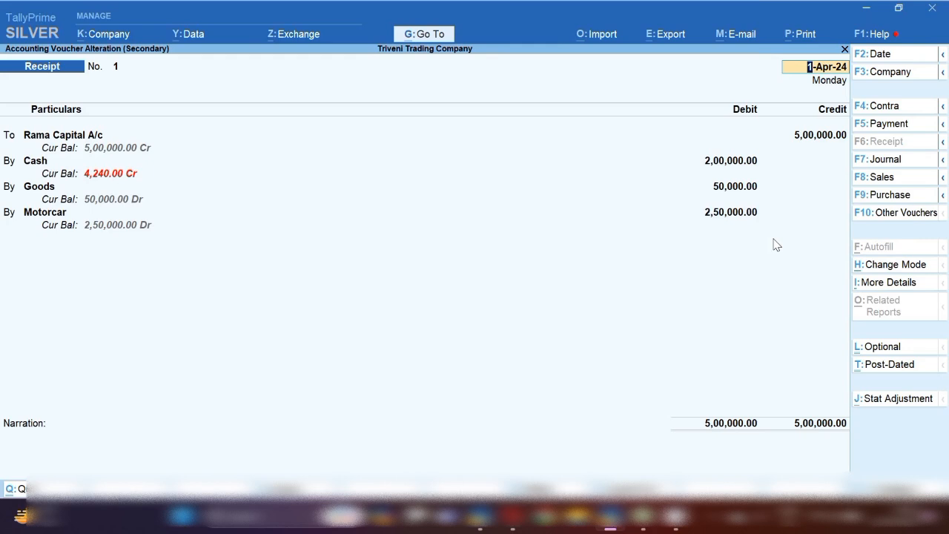
{"action": "left_click", "coordinate": [732, 163]}
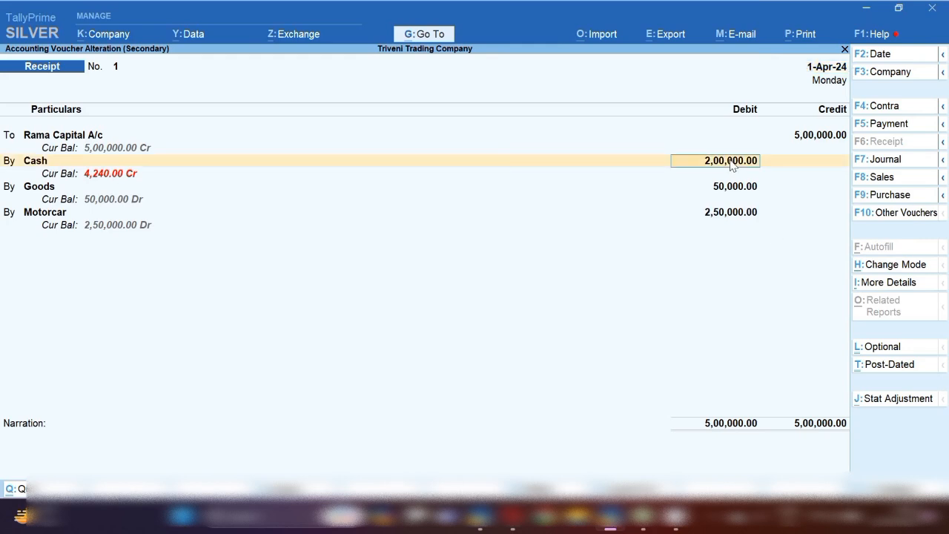
{"action": "key", "text": "Return"}
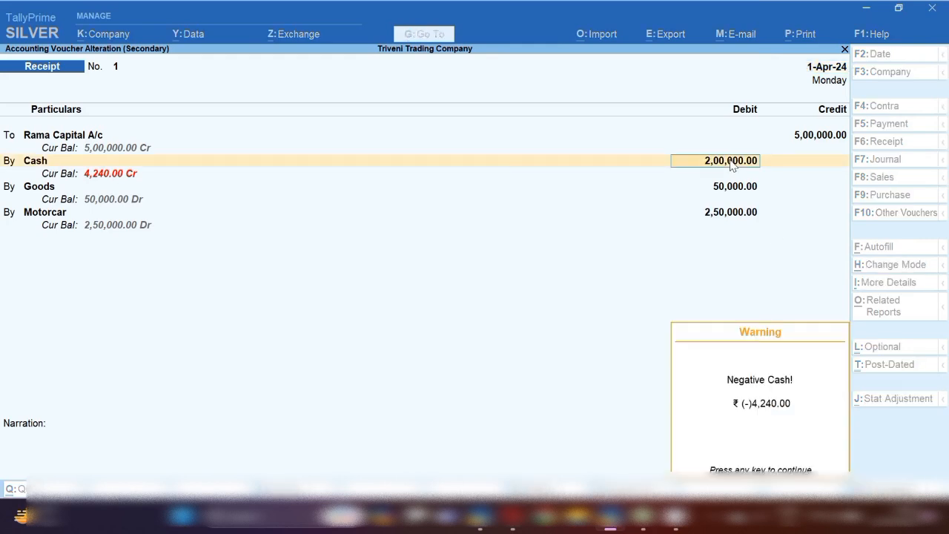
{"action": "key", "text": "Return"}
{"action": "left_click", "coordinate": [731, 163]}
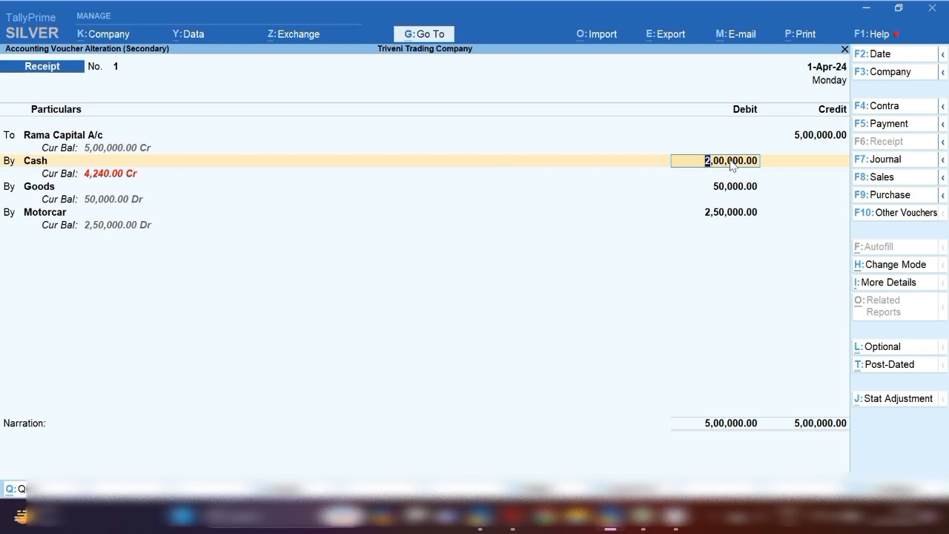
{"action": "type", "text": "105760"}
{"action": "key", "text": "Return"}
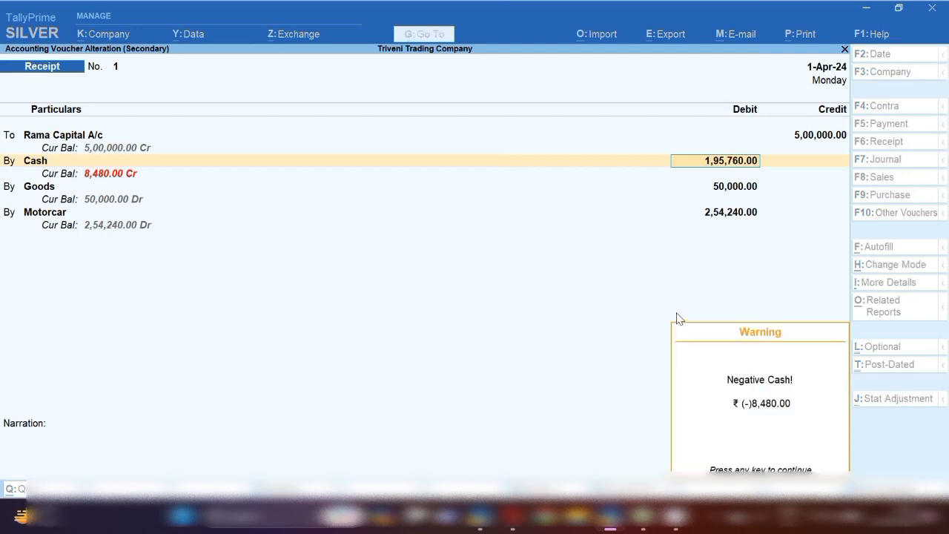
{"action": "key", "text": "Return"}
{"action": "key", "text": "ctrl+a"}
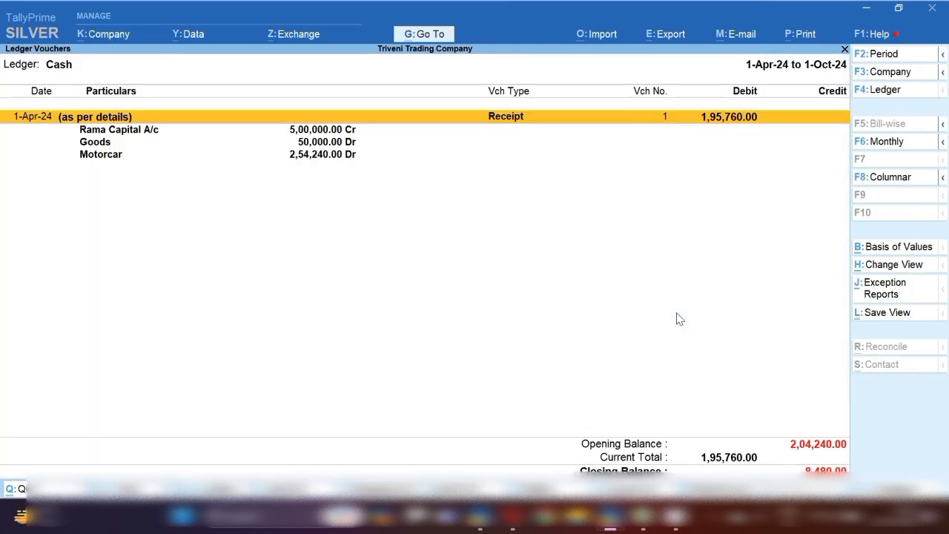
Step: Reopen the 1-Apr receipt voucher, set its Cash debit to 2,04,240 and save it
{"action": "key", "text": "Return"}
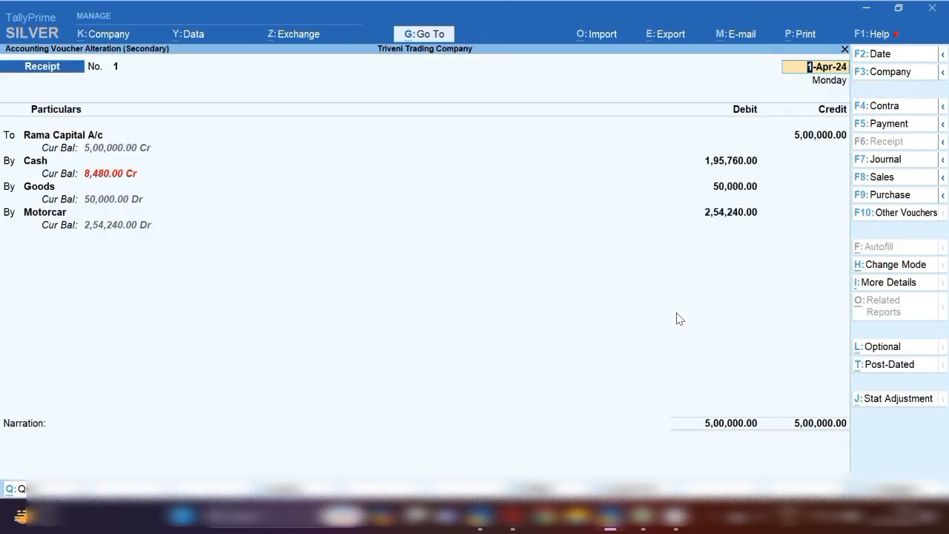
{"action": "left_click", "coordinate": [46, 163]}
{"action": "key", "text": "Return"}
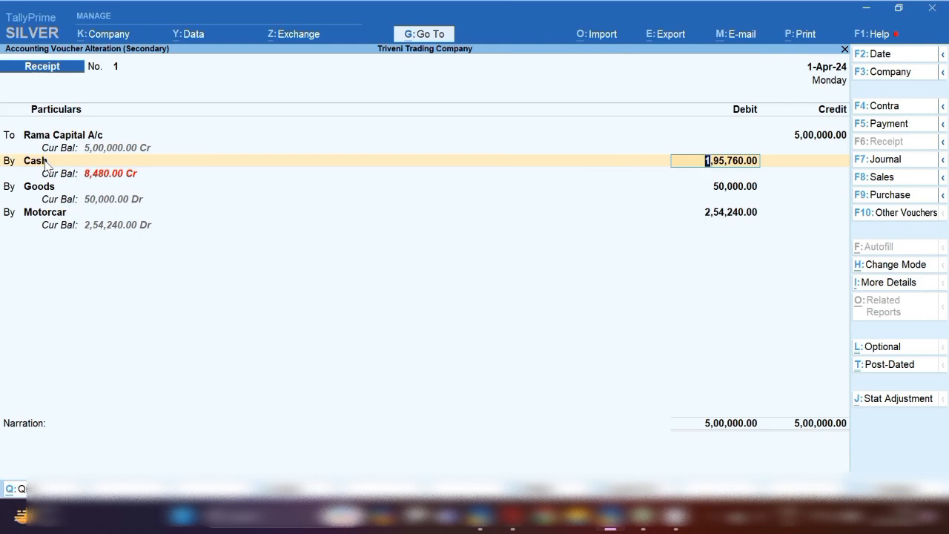
{"action": "type", "text": "2,04,240"}
{"action": "key", "text": "Return"}
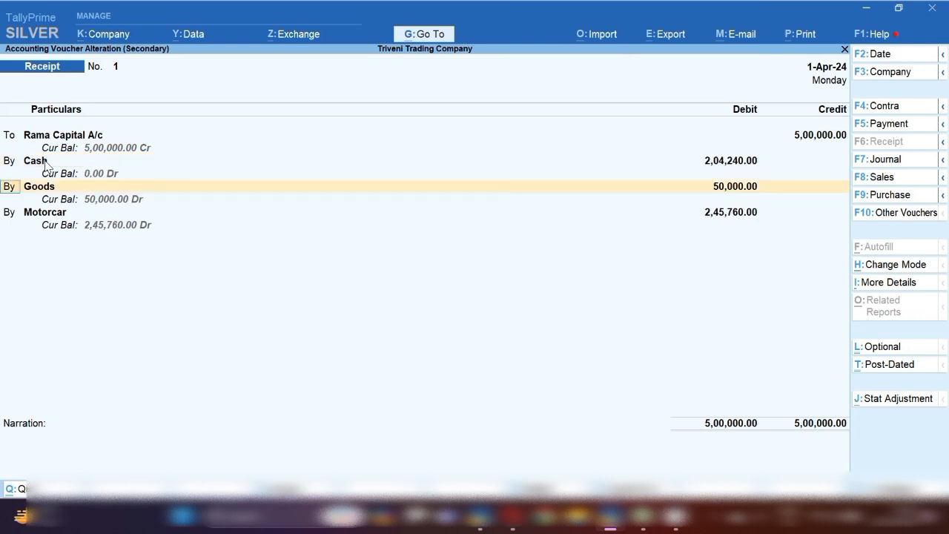
{"action": "key", "text": "ctrl"}
{"action": "key", "text": "ctrl+a"}
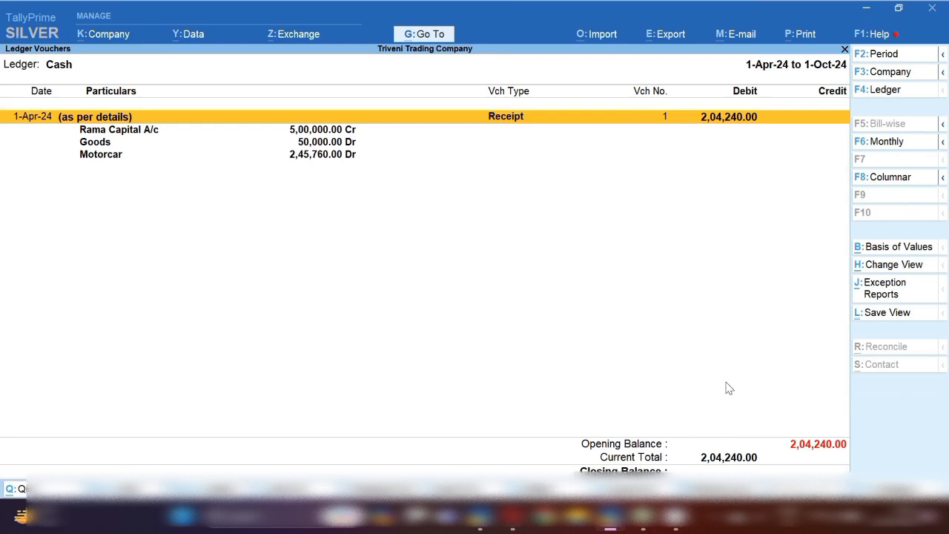
Step: Give the Cash ledger the worksheet's opening balance of 10,000 from within the receipt voucher, and leave the voucher without changing it
{"action": "key", "text": "Return"}
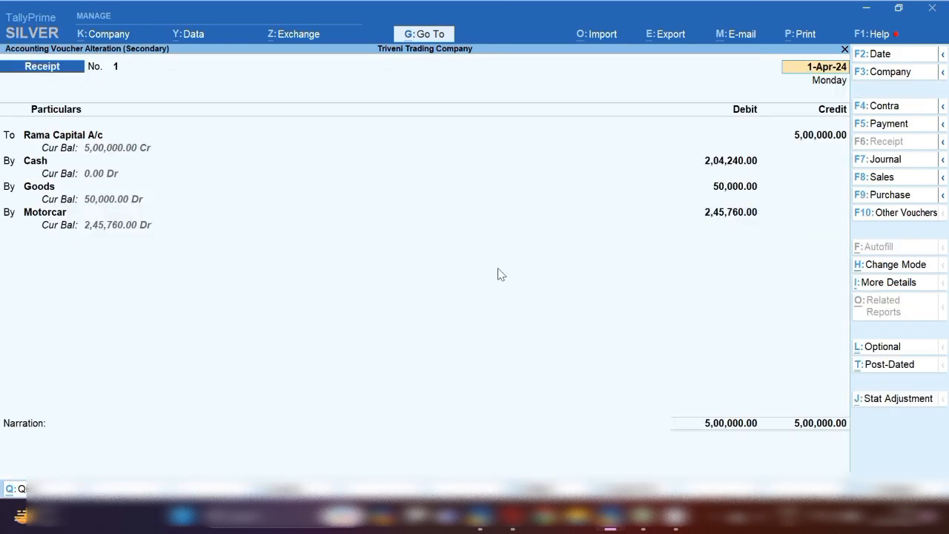
{"action": "left_click", "coordinate": [31, 162]}
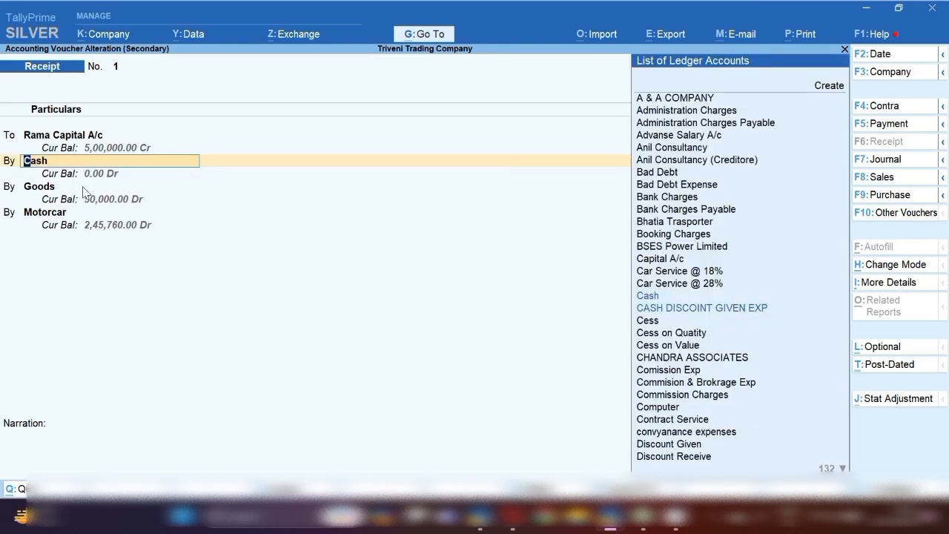
{"action": "key", "text": "ctrl+Return"}
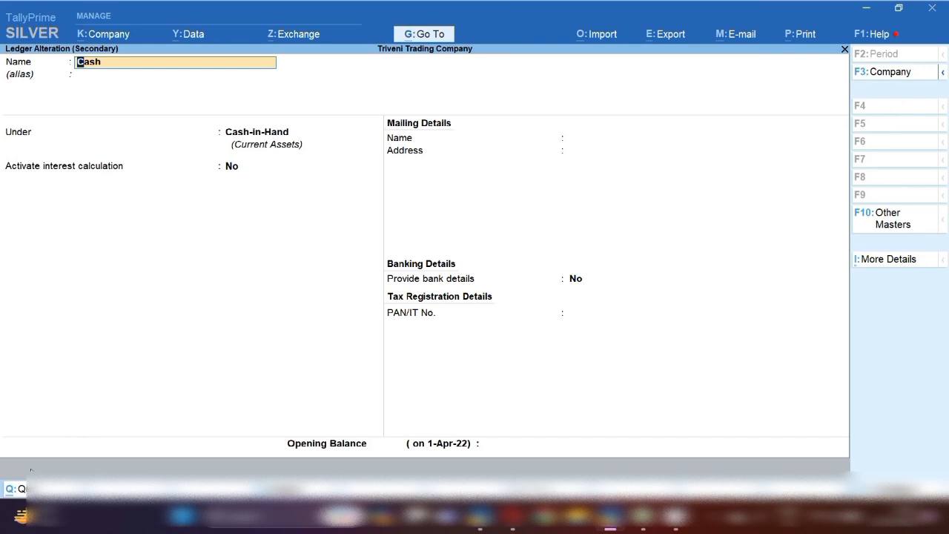
{"action": "left_click", "coordinate": [491, 444]}
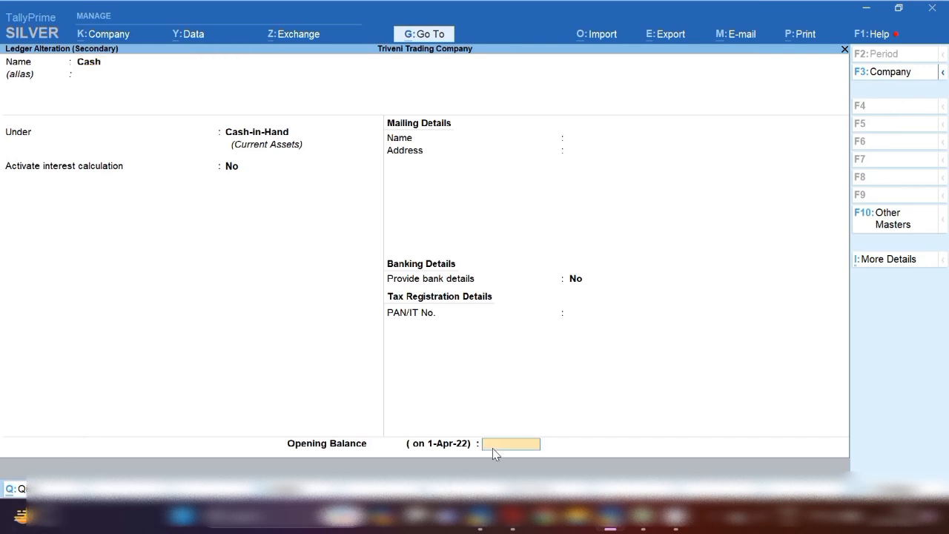
{"action": "left_click", "coordinate": [621, 519]}
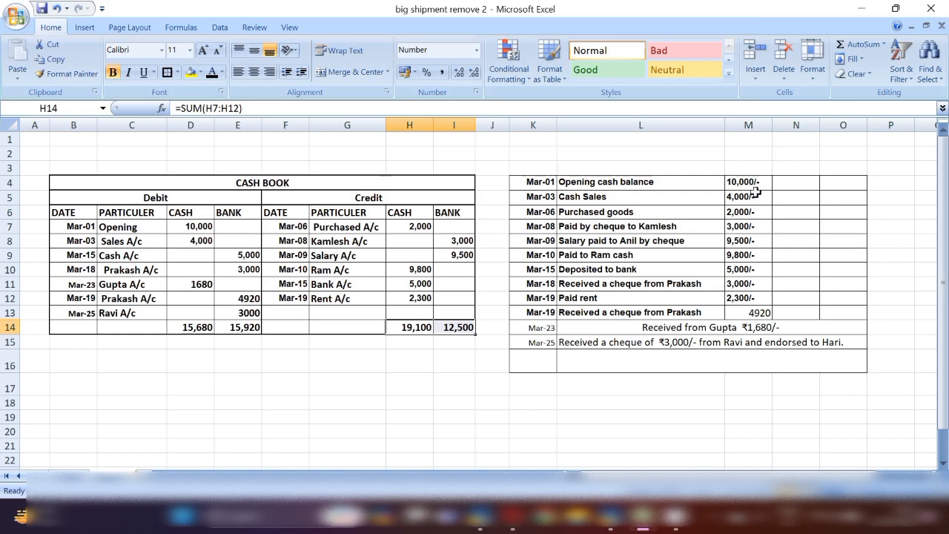
{"action": "left_click", "coordinate": [612, 516]}
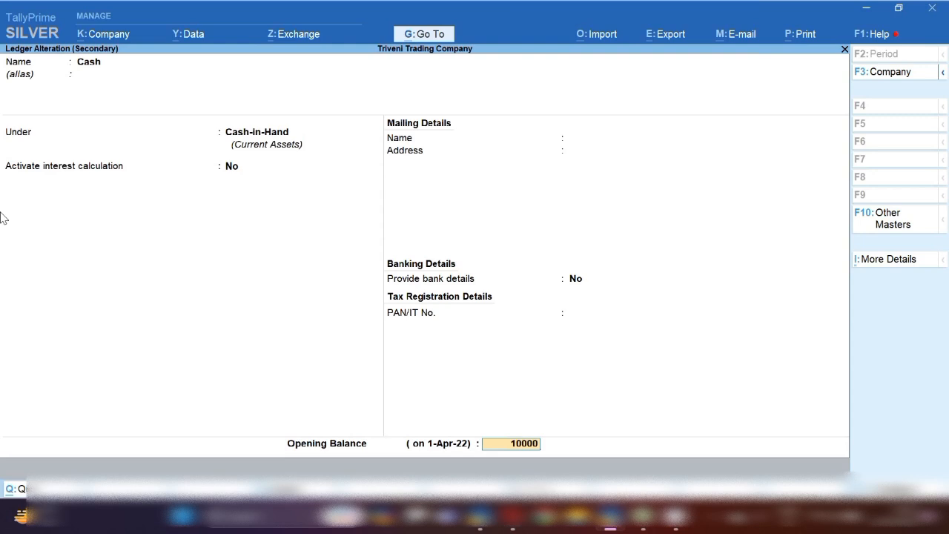
{"action": "key", "text": "Return"}
{"action": "key", "text": "Return"}
{"action": "key", "text": "Return"}
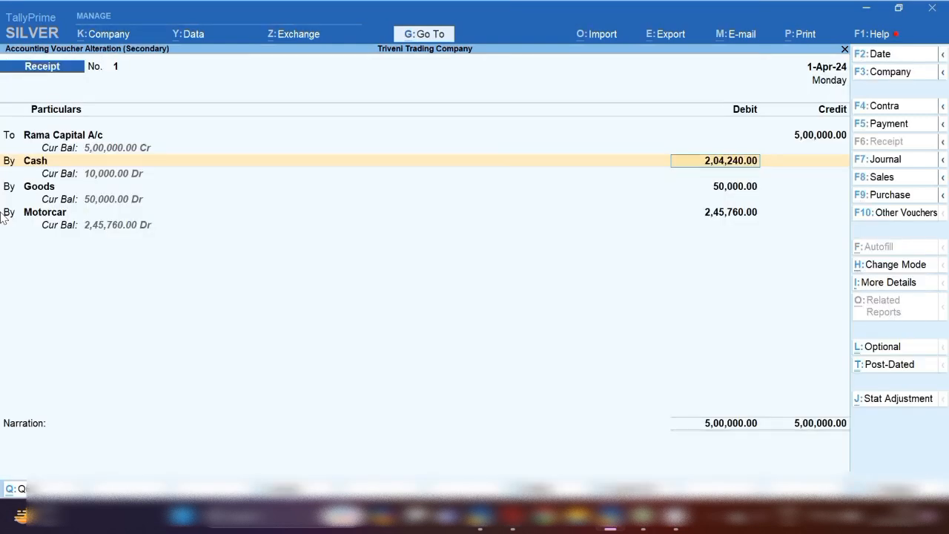
{"action": "key", "text": "Escape"}
{"action": "key", "text": "Escape"}
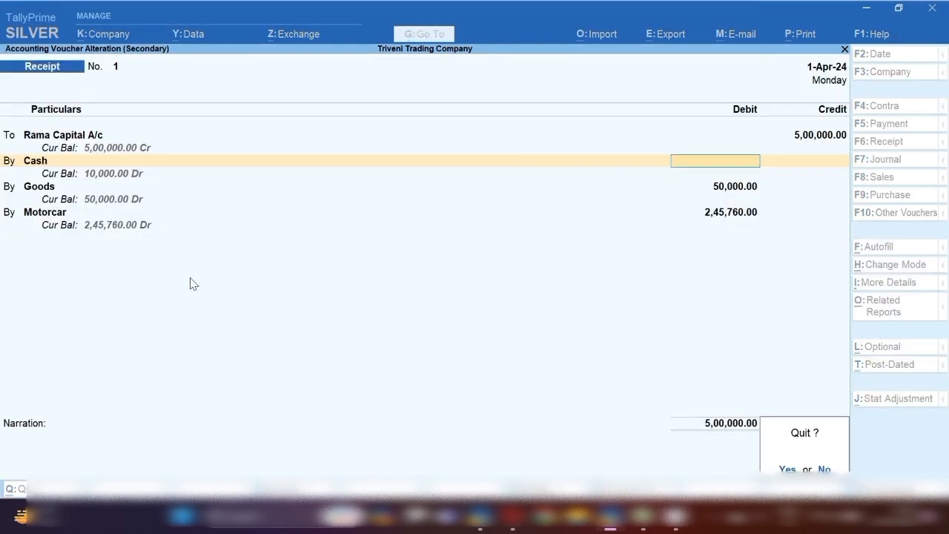
{"action": "key", "text": "Return"}
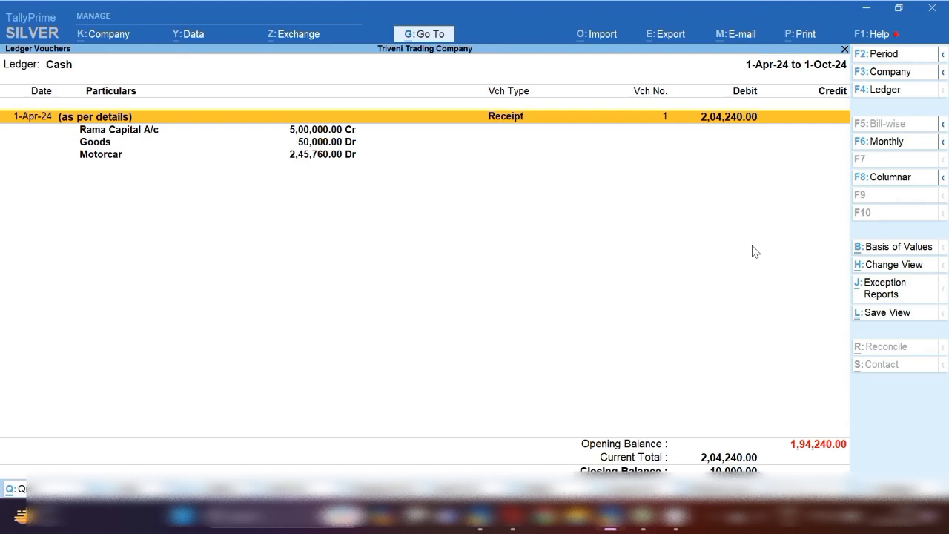
Step: Check the Mar-03 cash sale in the Excel worksheet and start a Tax Invoice sales voucher in TallyPrime, keeping its 1-Apr-24 date
{"action": "left_click", "coordinate": [647, 517]}
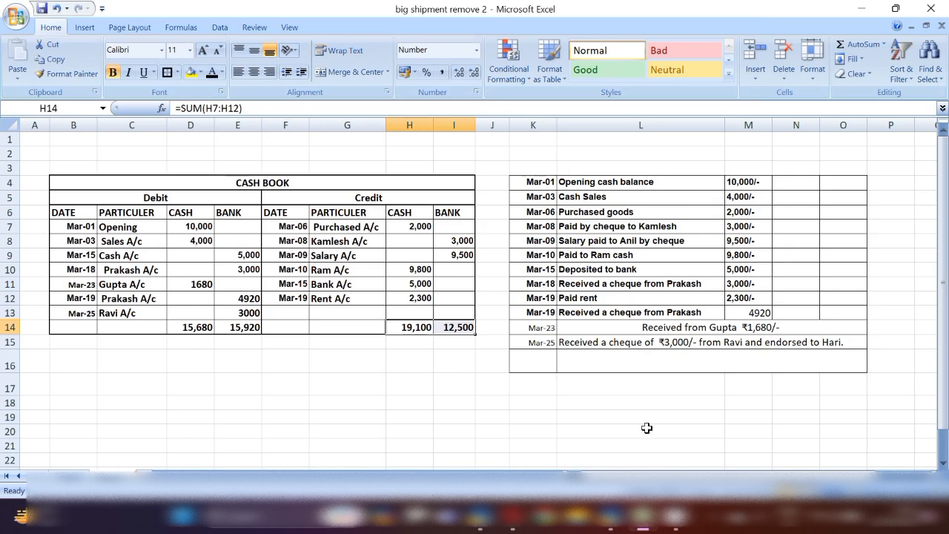
{"action": "left_click", "coordinate": [613, 528]}
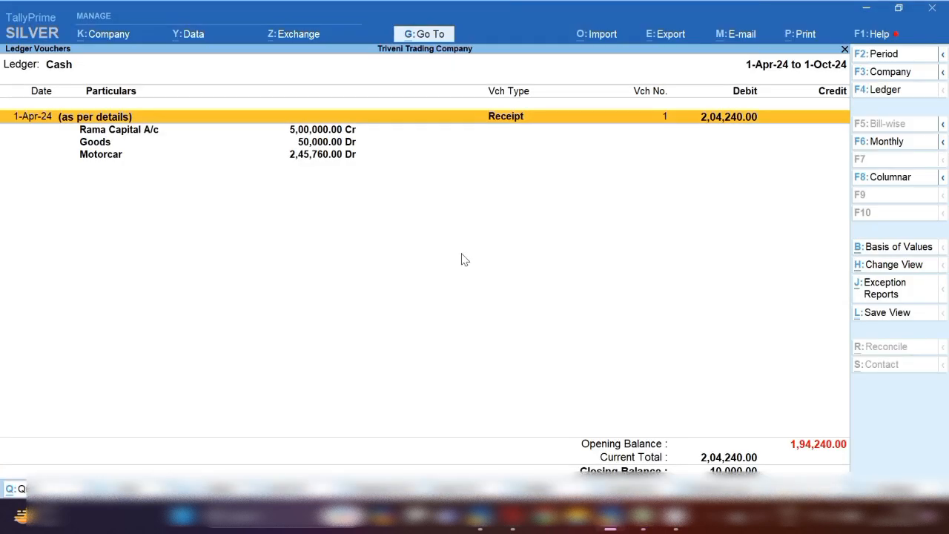
{"action": "key", "text": "alt+a"}
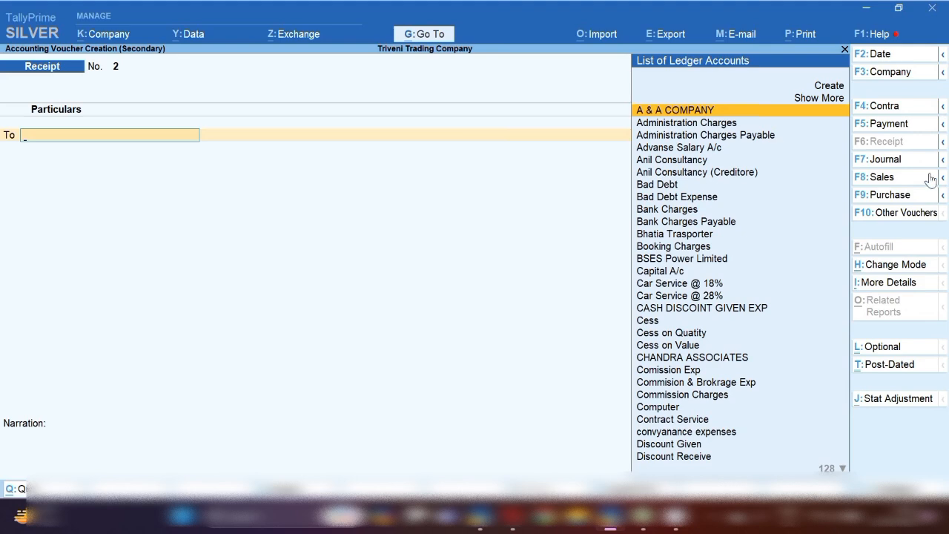
{"action": "left_click", "coordinate": [882, 177]}
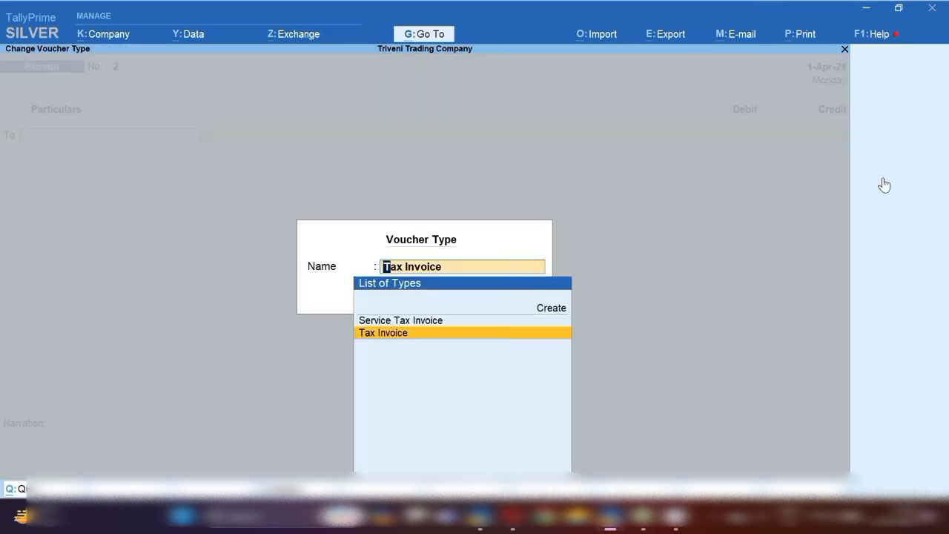
{"action": "key", "text": "Return"}
{"action": "key", "text": "F2"}
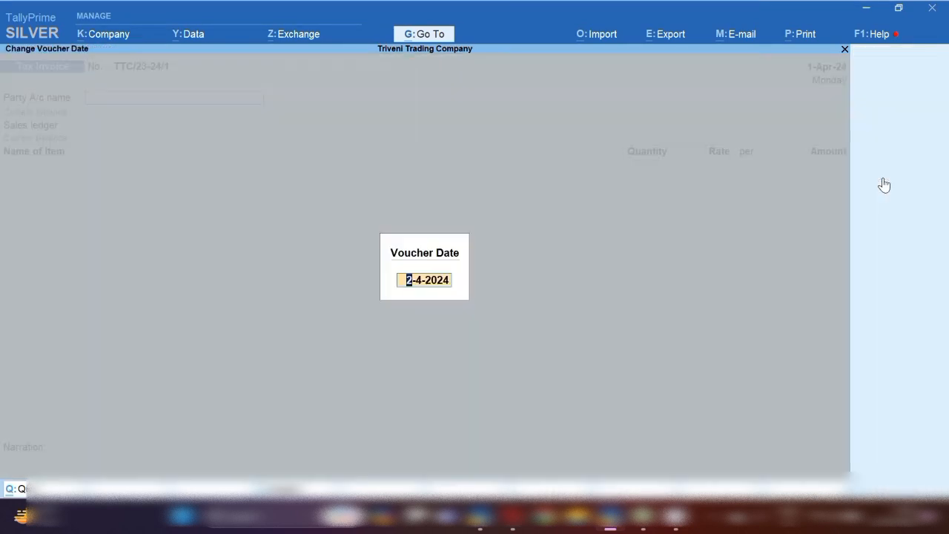
{"action": "key", "text": "Escape"}
{"action": "key", "text": "Escape"}
Step: Set the invoice's party account to Cash and its sales ledger to Sale Account, accepting the default party and dispatch details
{"action": "type", "text": "vas"}
{"action": "key", "text": "BackSpace"}
{"action": "key", "text": "BackSpace"}
{"action": "key", "text": "BackSpace"}
{"action": "type", "text": "a"}
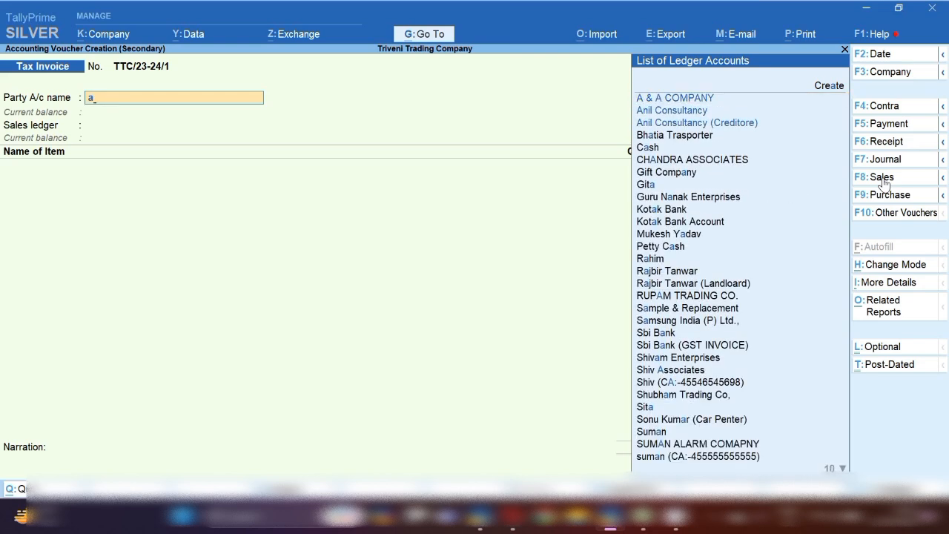
{"action": "key", "text": "BackSpace"}
{"action": "type", "text": "cas"}
{"action": "key", "text": "Return"}
{"action": "key", "text": "Return"}
{"action": "key", "text": "Return"}
{"action": "key", "text": "Return"}
{"action": "key", "text": "Return"}
{"action": "key", "text": "Return"}
{"action": "key", "text": "Return"}
{"action": "key", "text": "Return"}
{"action": "key", "text": "Return"}
{"action": "key", "text": "Return"}
{"action": "key", "text": "Return"}
{"action": "key", "text": "Return"}
{"action": "key", "text": "Return"}
{"action": "key", "text": "Return"}
{"action": "key", "text": "Return"}
{"action": "key", "text": "Return"}
{"action": "key", "text": "Return"}
{"action": "key", "text": "Return"}
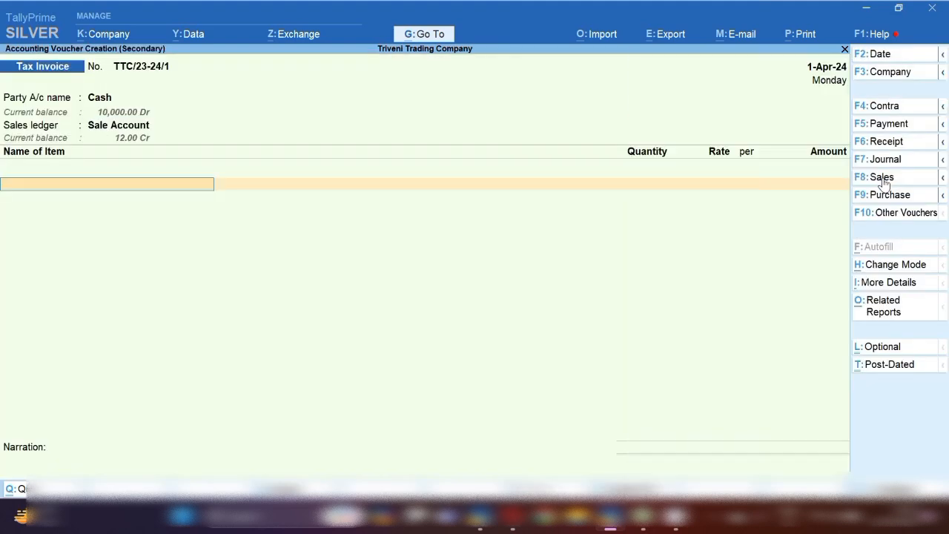
Step: Add Office Board as the invoice's stock item with tracking and order numbers not applicable, leaving quantity and rate blank
{"action": "type", "text": "F"}
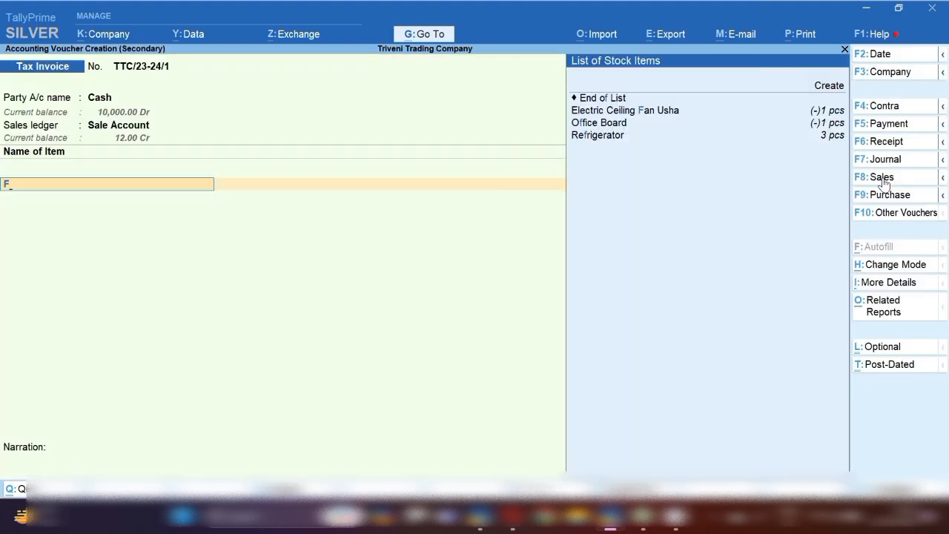
{"action": "key", "text": "Down"}
{"action": "key", "text": "Return"}
{"action": "key", "text": "Return"}
{"action": "key", "text": "Return"}
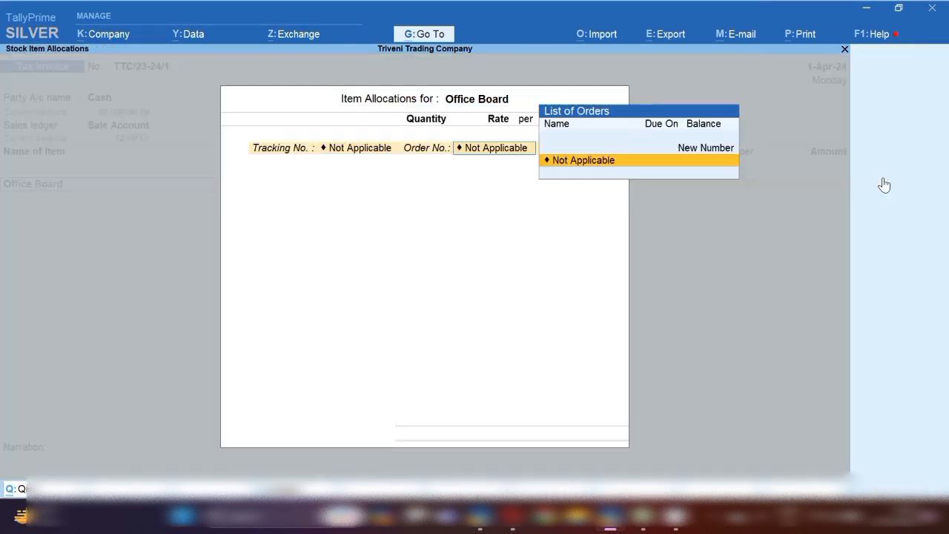
{"action": "key", "text": "Return"}
{"action": "key", "text": "Return"}
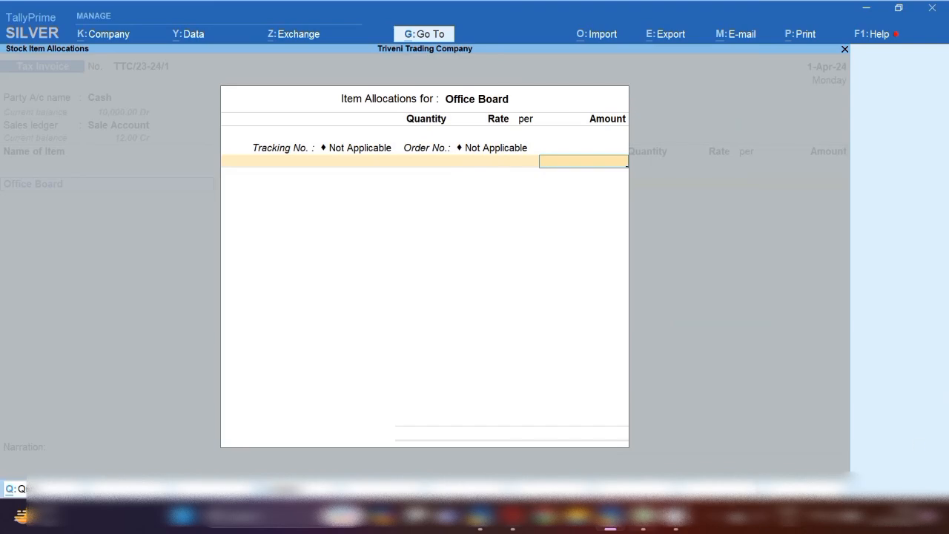
Step: Check the Mar-03 cash sale in the Excel worksheet, set the Office Board amount to 4,000 in TallyPrime and save the invoice
{"action": "left_click", "coordinate": [642, 515]}
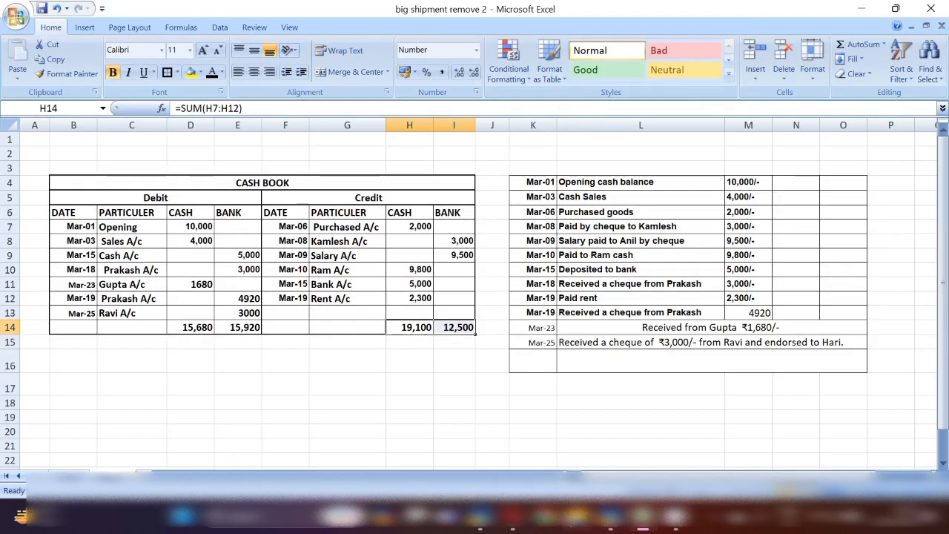
{"action": "left_click", "coordinate": [610, 515]}
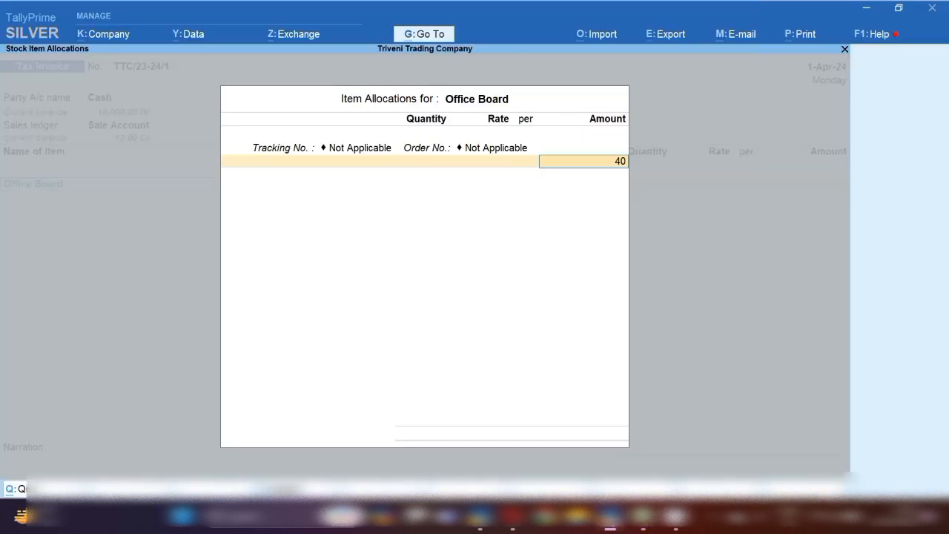
{"action": "key", "text": "Return"}
{"action": "key", "text": "Return"}
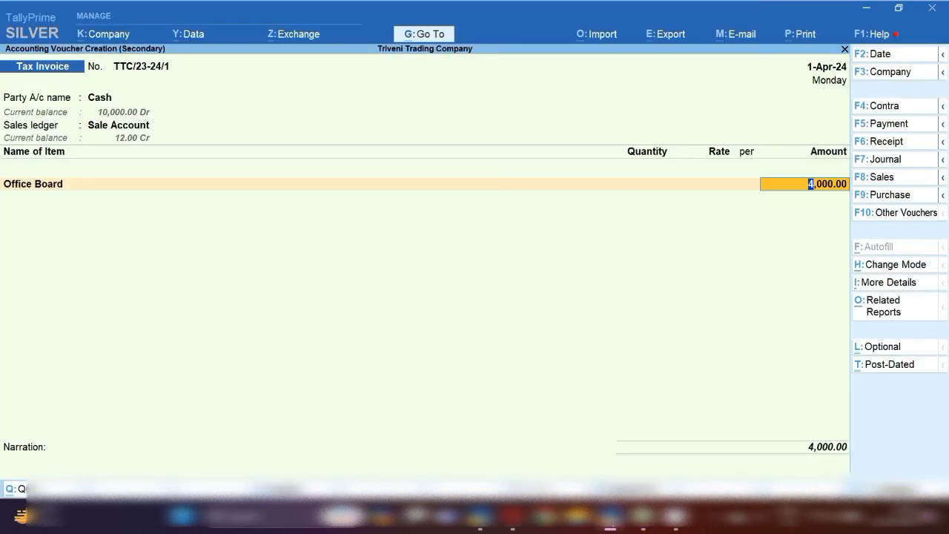
{"action": "key", "text": "ctrl+a"}
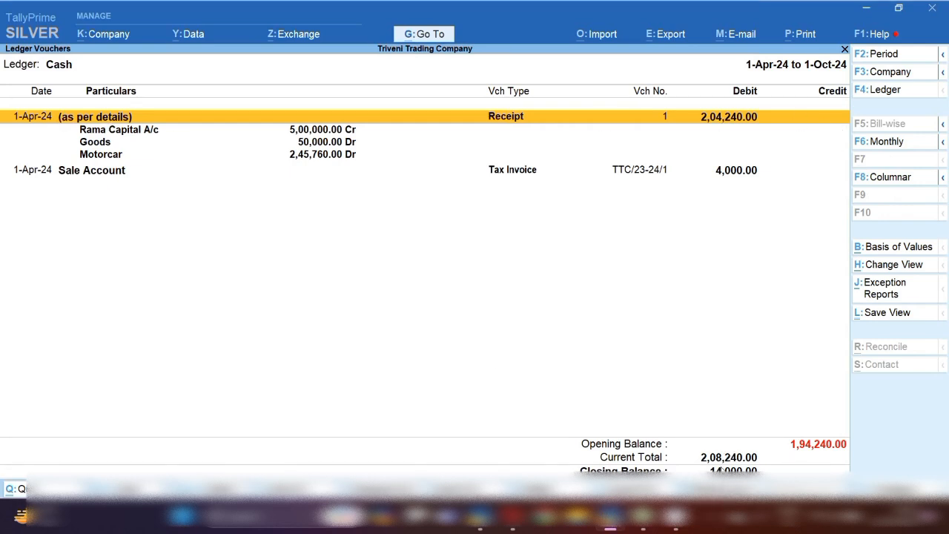
Step: Check the Mar-06 goods purchase in the Excel worksheet and start a Purchase voucher from TallyPrime's Cash ledger report
{"action": "left_click", "coordinate": [643, 519]}
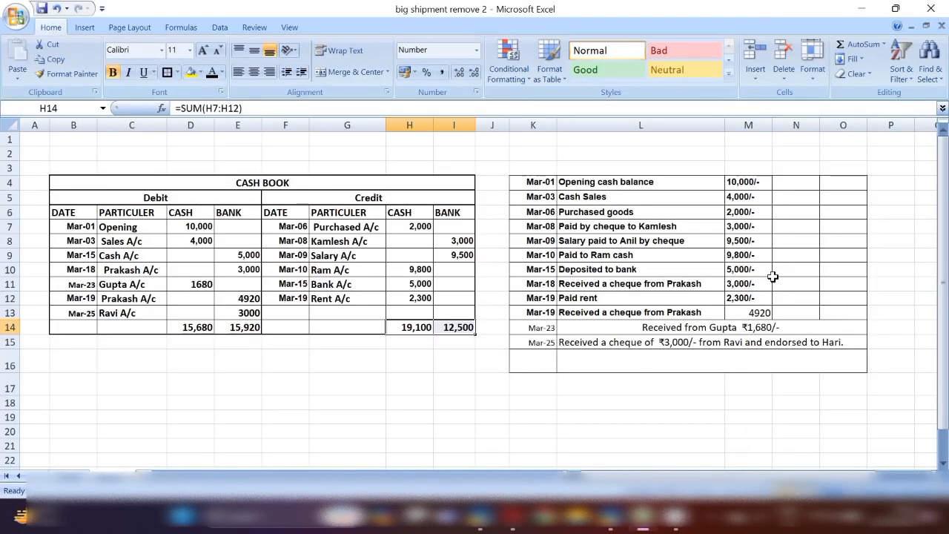
{"action": "left_click", "coordinate": [729, 212]}
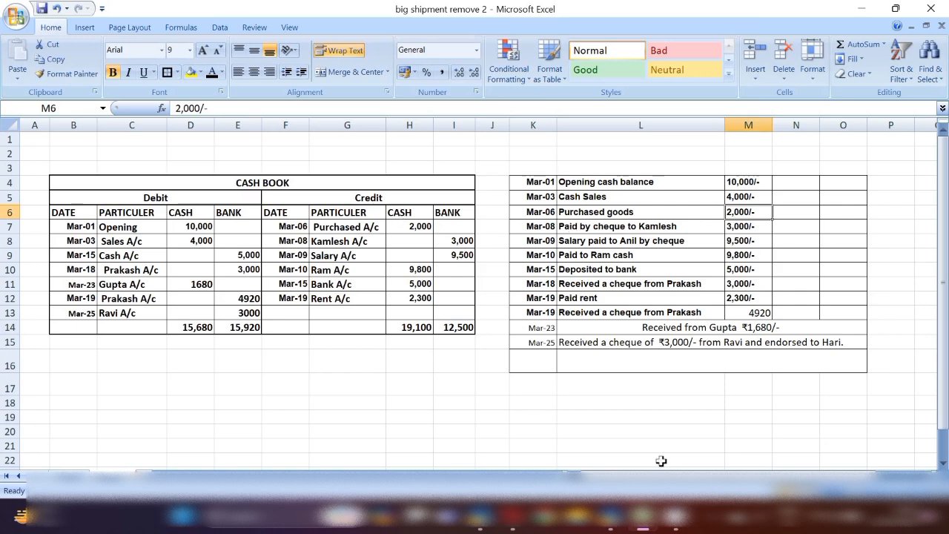
{"action": "left_click", "coordinate": [610, 519]}
{"action": "key", "text": "Down"}
{"action": "key", "text": "Down"}
{"action": "key", "text": "Down"}
{"action": "key", "text": "Down"}
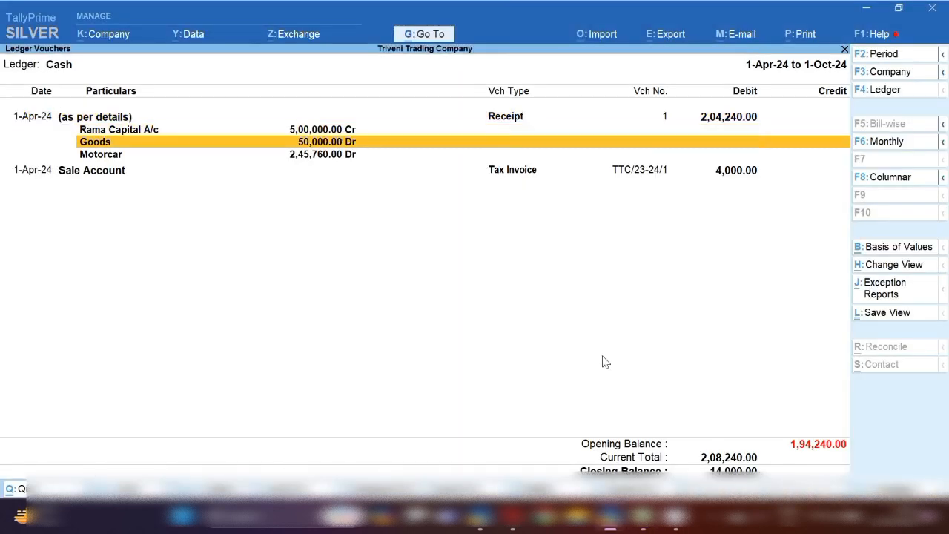
{"action": "key", "text": "alt+a"}
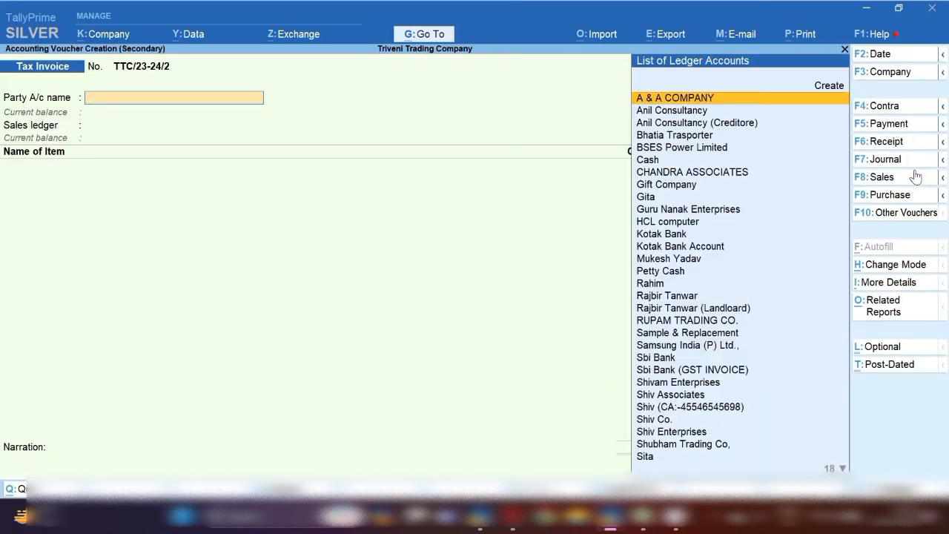
{"action": "left_click", "coordinate": [906, 196]}
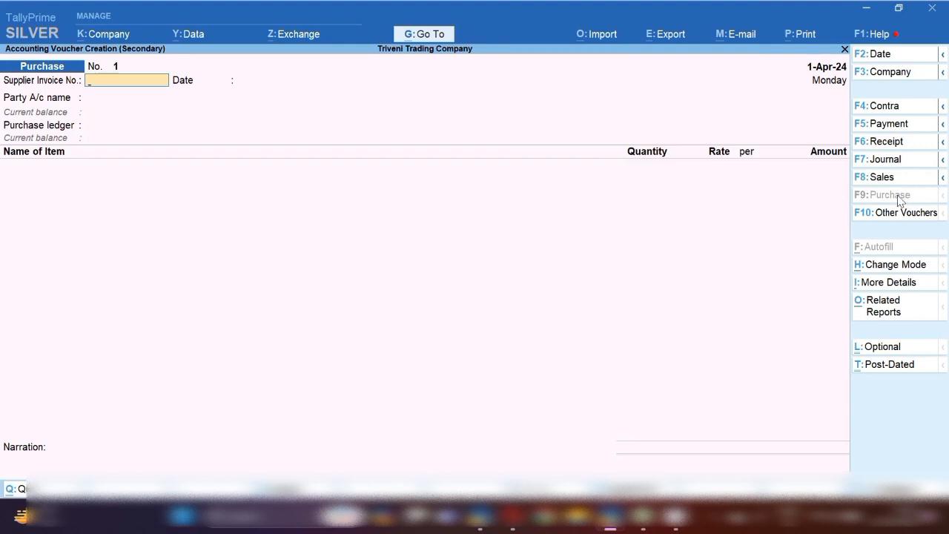
Step: Fill the purchase header with supplier invoice number 123, date 1-Apr-24, party Cash and ledger Purchase Account, accepting the default supplier details
{"action": "key", "text": "F2"}
{"action": "key", "text": "Escape"}
{"action": "key", "text": "Escape"}
{"action": "key", "text": "Return"}
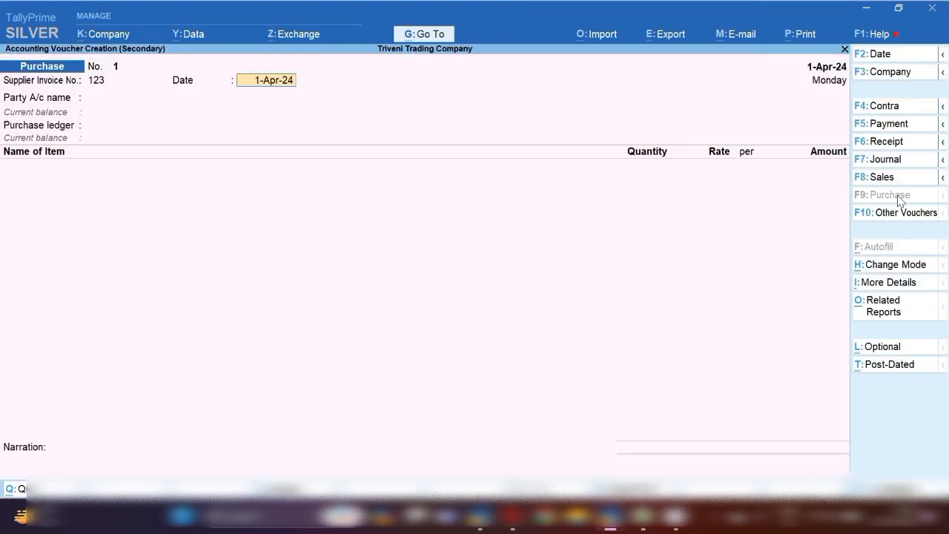
{"action": "key", "text": "Return"}
{"action": "type", "text": "Cas"}
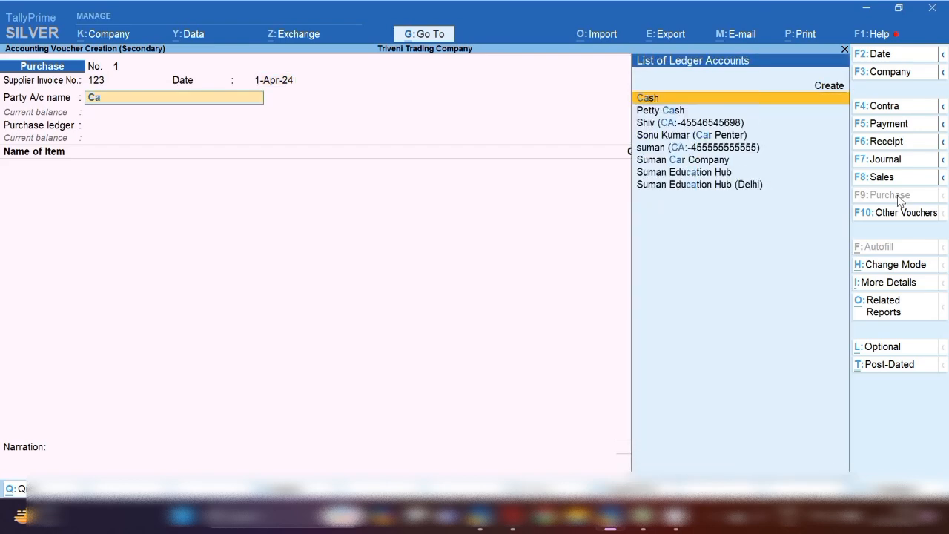
{"action": "key", "text": "Return"}
{"action": "key", "text": "ctrl+a"}
{"action": "key", "text": "ctrl+a"}
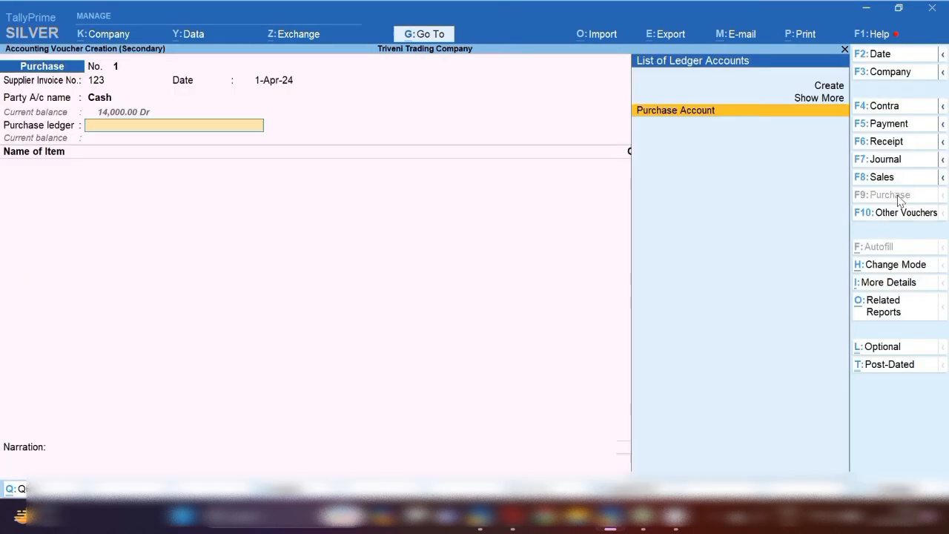
{"action": "key", "text": "Return"}
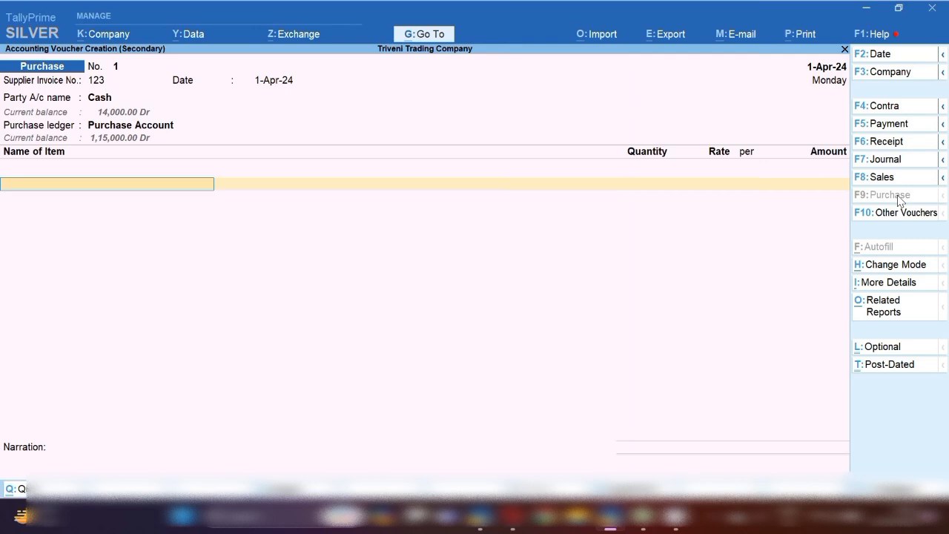
Step: Add Office Board for 2,000 with no tracking number, quantity or rate, and save the purchase voucher
{"action": "type", "text": "O"}
{"action": "key", "text": "Return"}
{"action": "key", "text": "Return"}
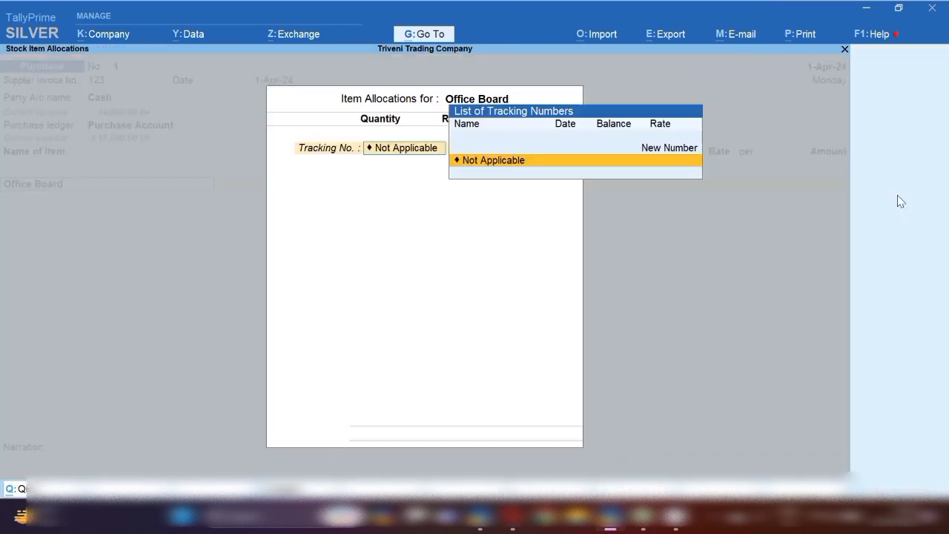
{"action": "key", "text": "Return"}
{"action": "key", "text": "Return"}
{"action": "key", "text": "Return"}
{"action": "type", "text": "2000"}
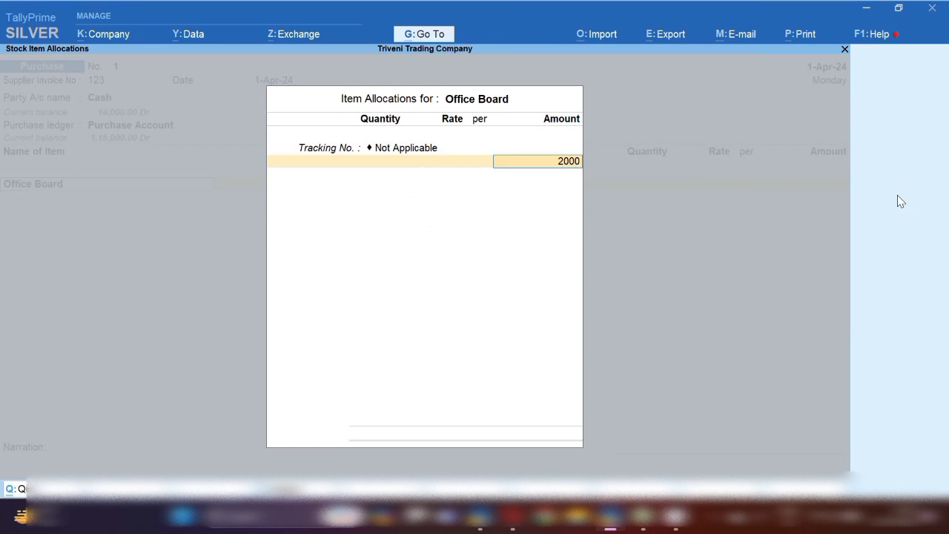
{"action": "key", "text": "Return"}
{"action": "key", "text": "Return"}
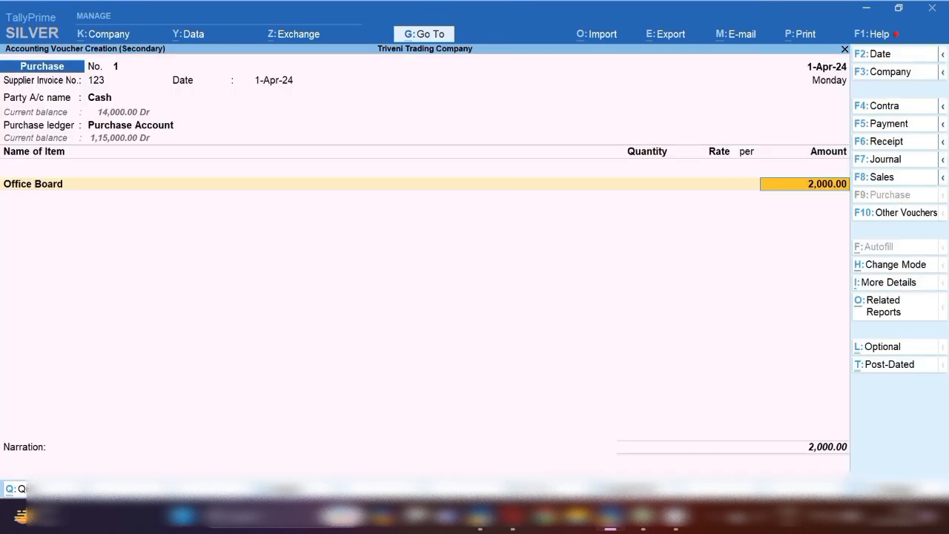
{"action": "key", "text": "ctrl+a"}
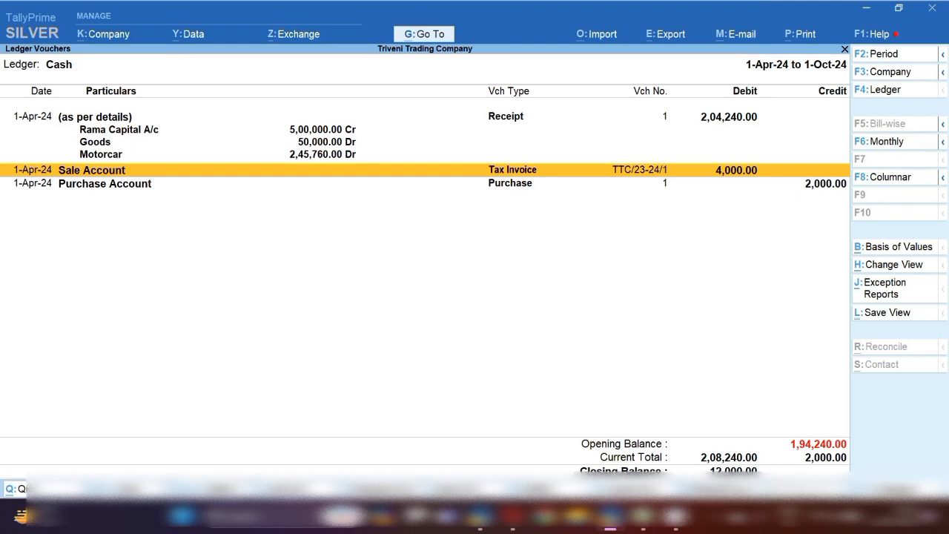
Step: Check the Mar-08 cheque payment in the Excel worksheet and start a Payment voucher from TallyPrime's Cash ledger report
{"action": "left_click", "coordinate": [642, 521]}
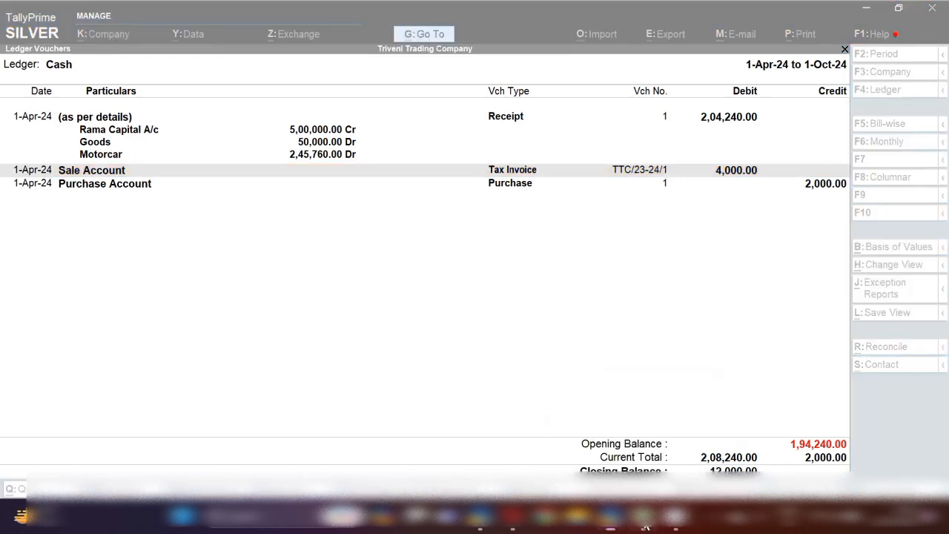
{"action": "left_click", "coordinate": [751, 229]}
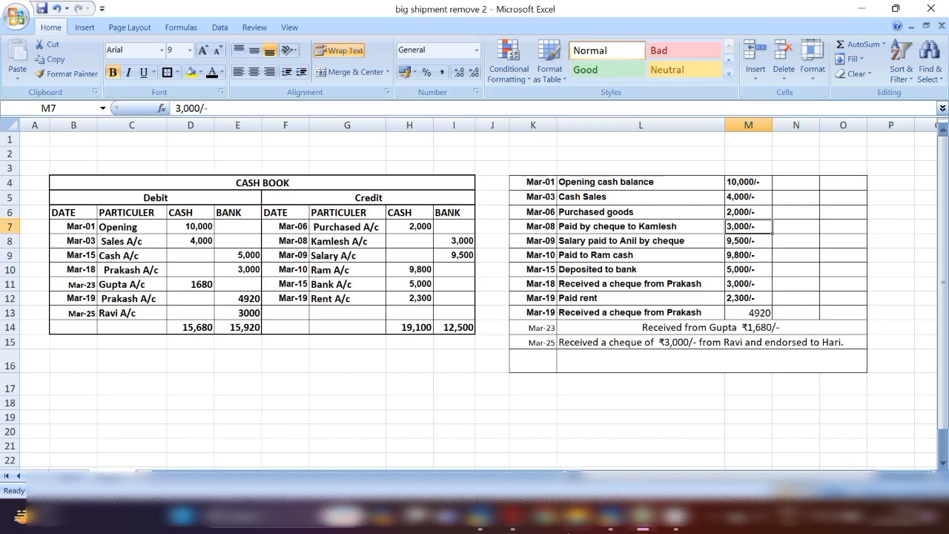
{"action": "left_click", "coordinate": [610, 518]}
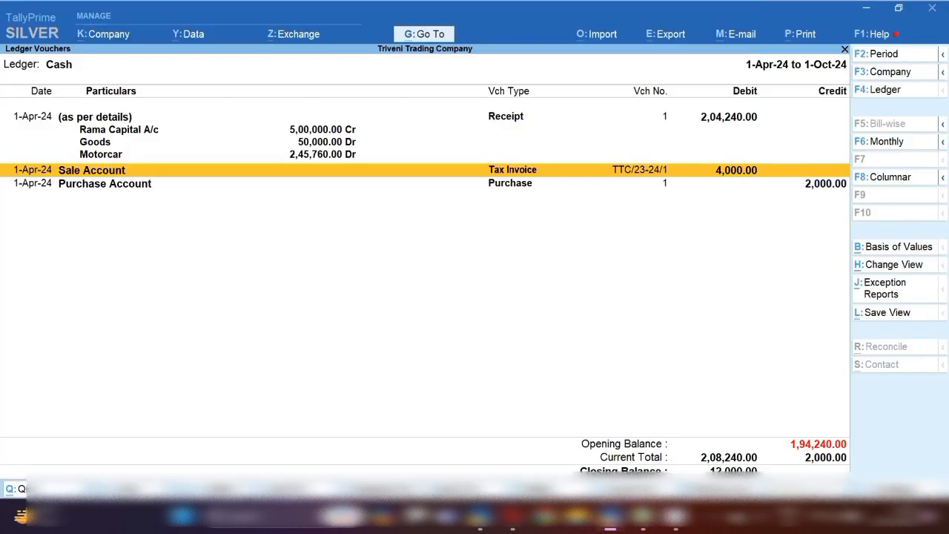
{"action": "key", "text": "Down"}
{"action": "key", "text": "alt+a"}
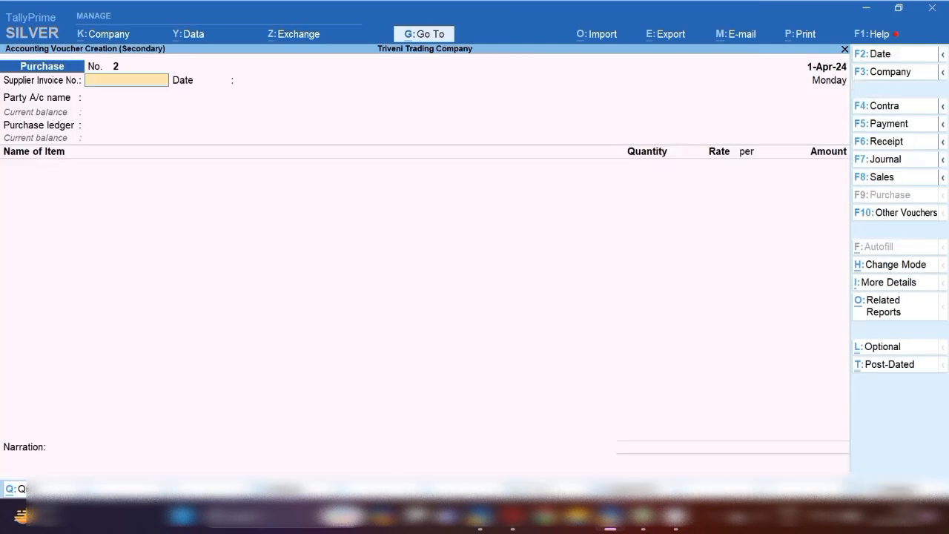
{"action": "left_click", "coordinate": [900, 128]}
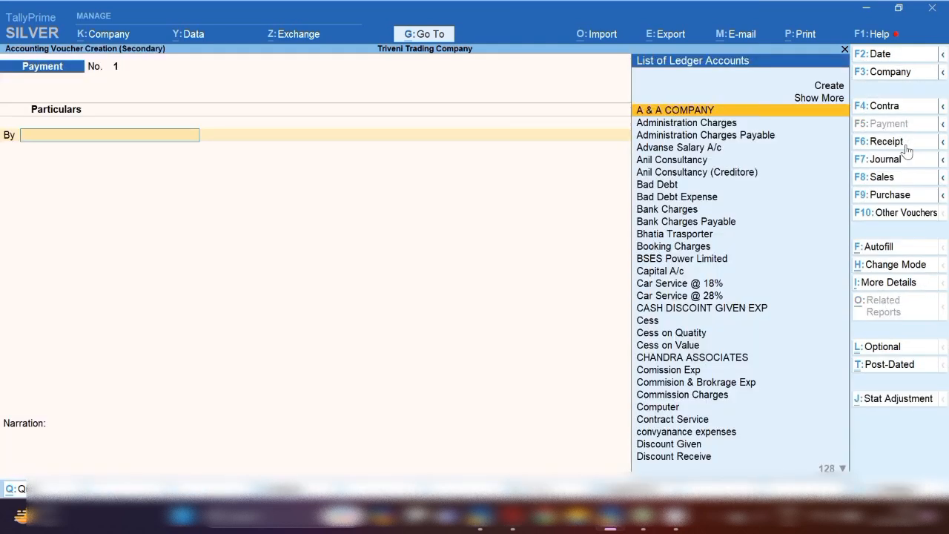
Step: Create a ledger in the Mar-08 payee's name under Sundry Creditors, keeping the default settings, and use it as the debit account
{"action": "key", "text": "alt+c"}
{"action": "type", "text": "Kaml"}
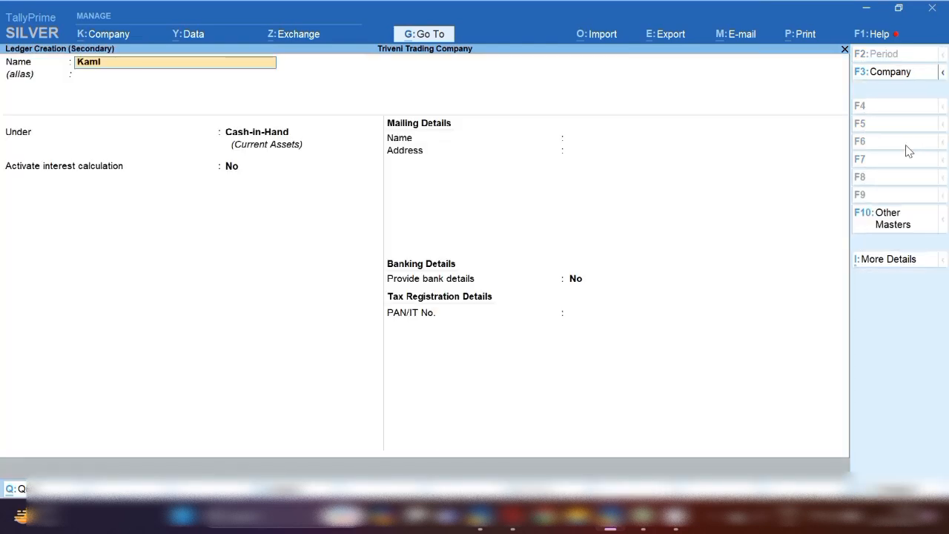
{"action": "key", "text": "Return"}
{"action": "key", "text": "Return"}
{"action": "type", "text": "Sun"}
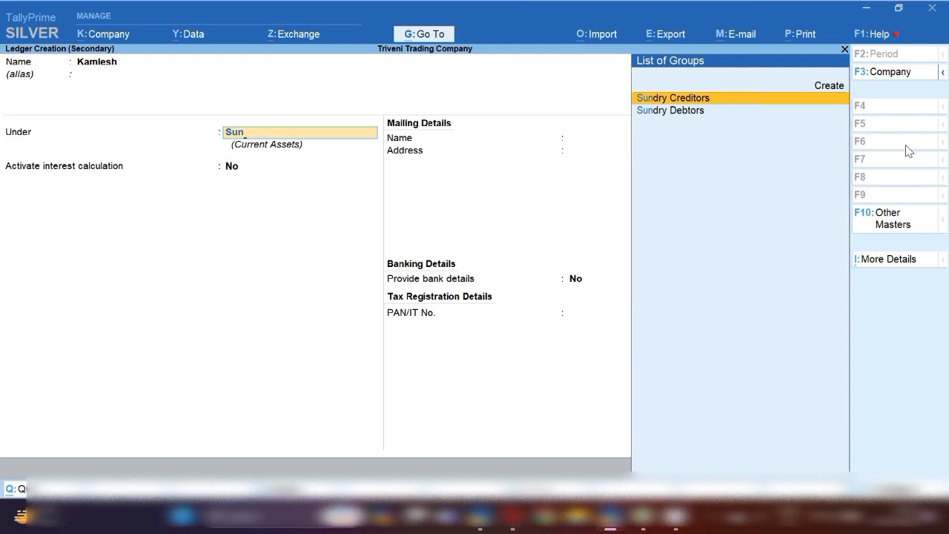
{"action": "key", "text": "Return"}
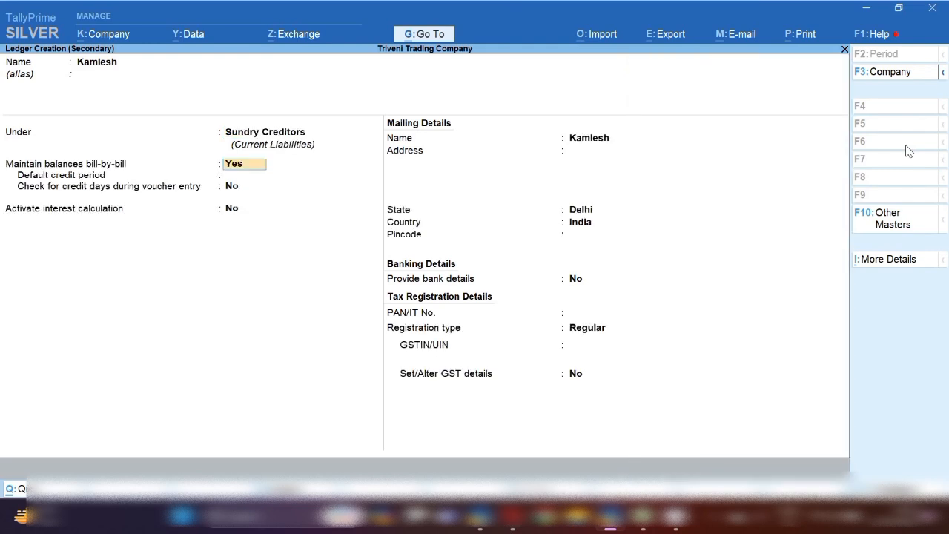
{"action": "key", "text": "ctrl+a"}
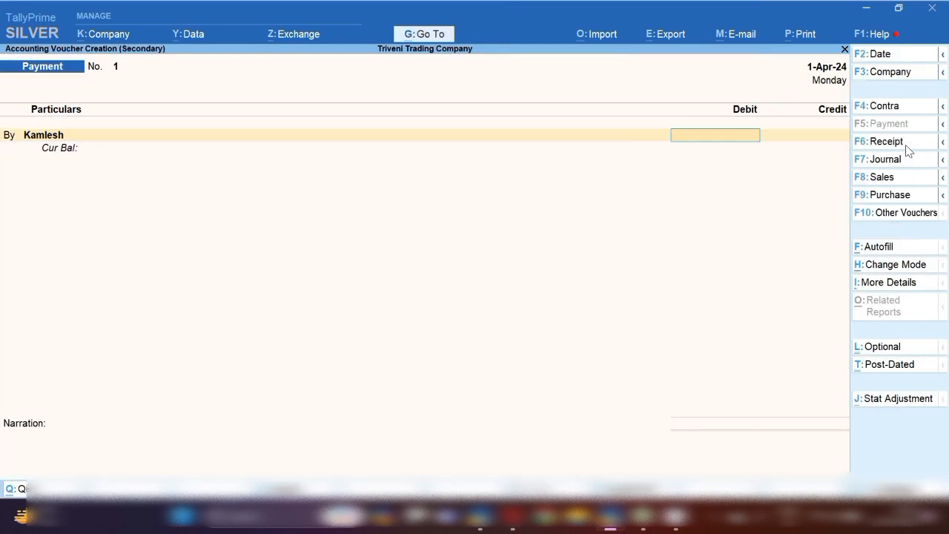
Step: Check the Mar-08 amount in the Excel worksheet, debit the payee 3,000 in TallyPrime and allocate it to New Ref 1
{"action": "left_click", "coordinate": [639, 512]}
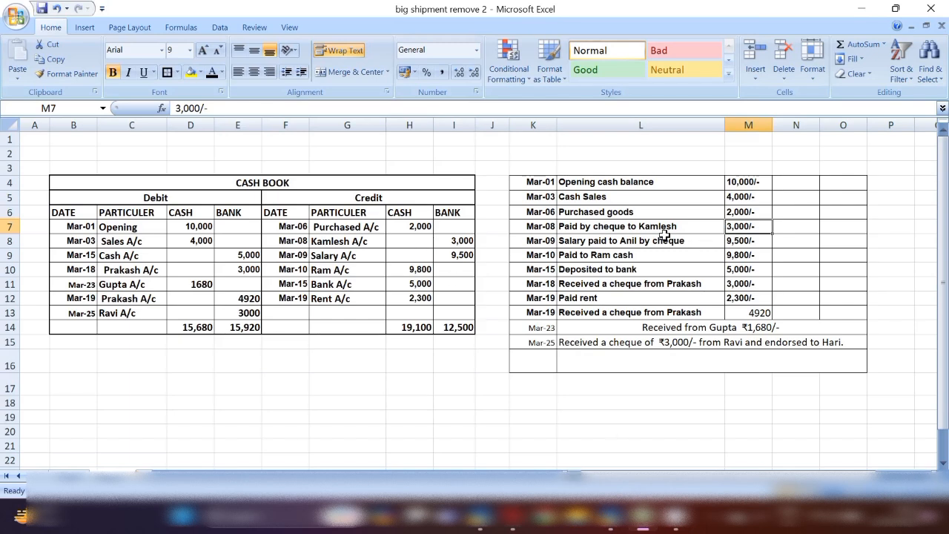
{"action": "left_click", "coordinate": [625, 524]}
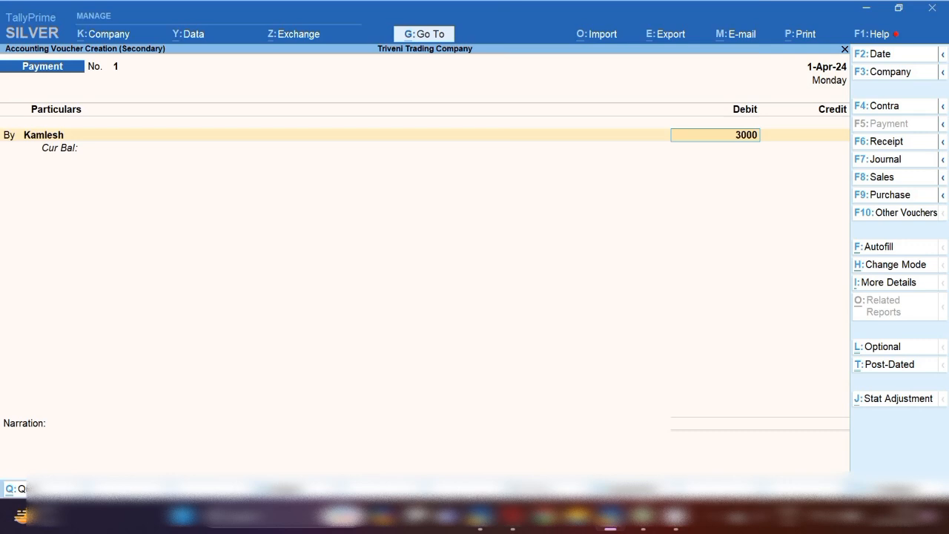
{"action": "key", "text": "Return"}
{"action": "key", "text": "Return"}
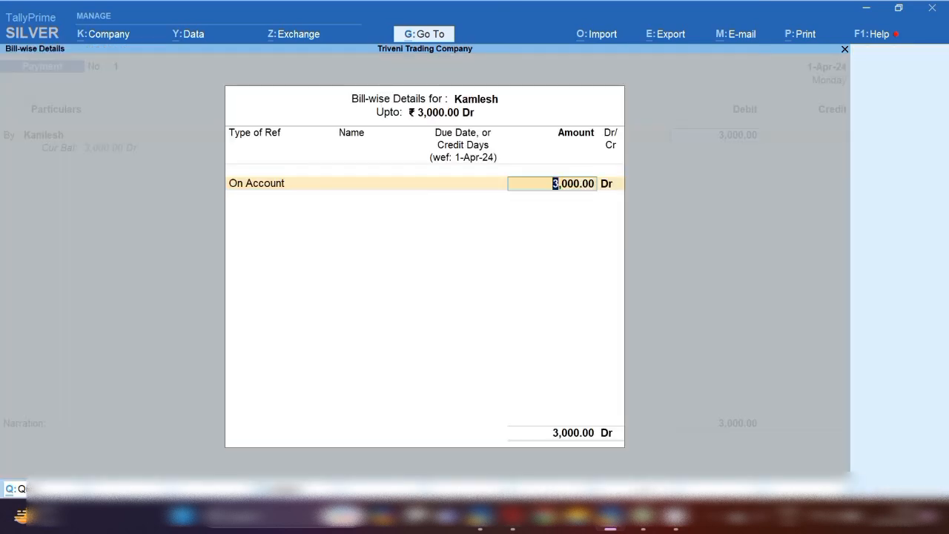
{"action": "key", "text": "BackSpace"}
{"action": "key", "text": "Up"}
{"action": "key", "text": "Return"}
{"action": "key", "text": "Return"}
{"action": "key", "text": "Return"}
{"action": "key", "text": "Return"}
Step: Credit Sbi Bank with the 3,000 by cheque, enter instrument number 698745, and save the payment voucher without a narration
{"action": "type", "text": "Sb"}
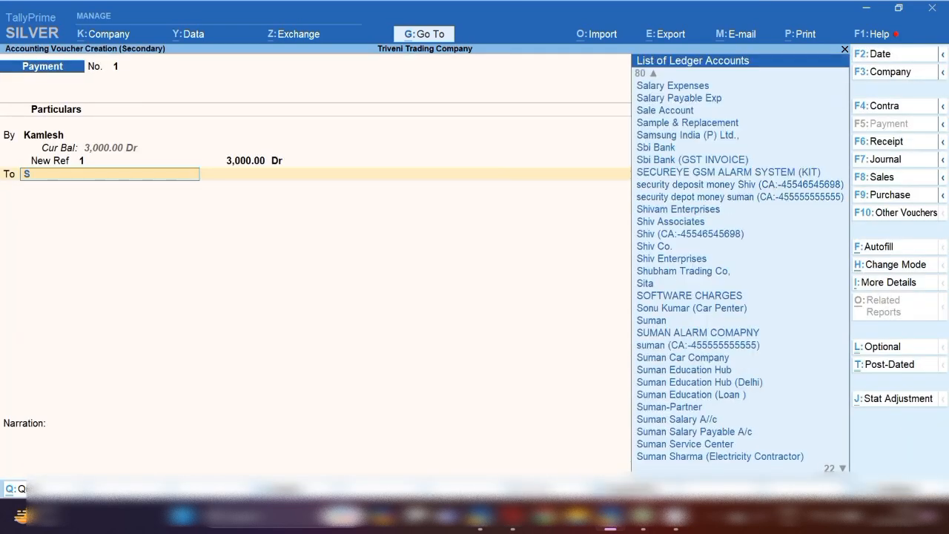
{"action": "key", "text": "Return"}
{"action": "key", "text": "Return"}
{"action": "key", "text": "Return"}
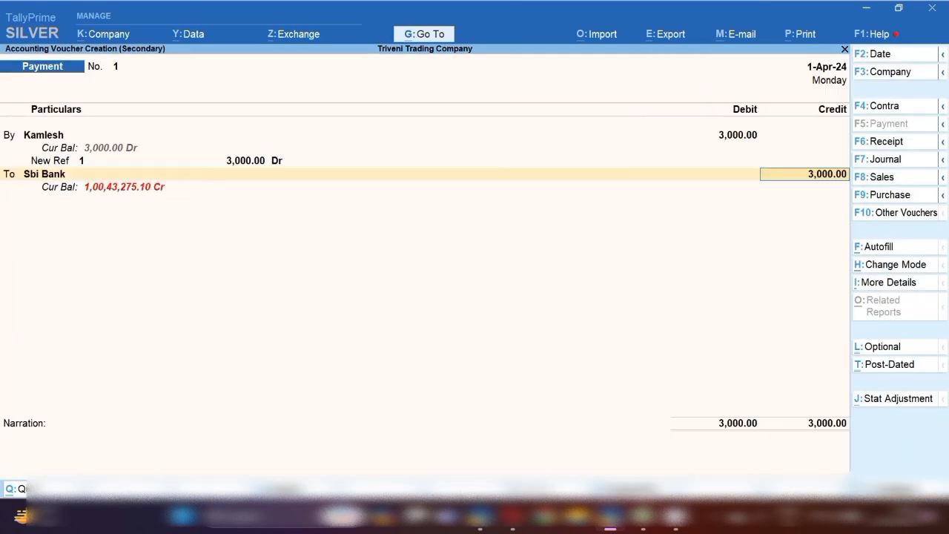
{"action": "key", "text": "Return"}
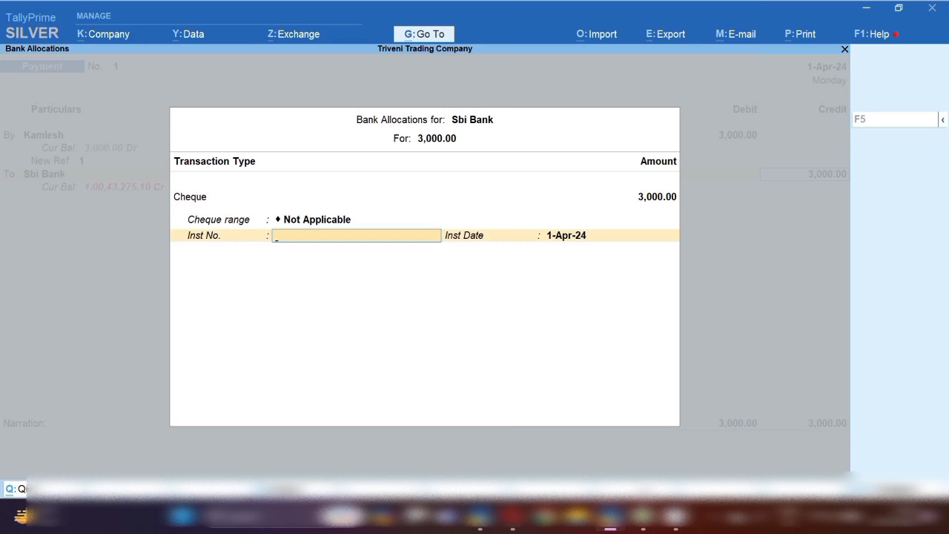
{"action": "type", "text": "698745"}
{"action": "key", "text": "Return"}
{"action": "key", "text": "ctrl+a"}
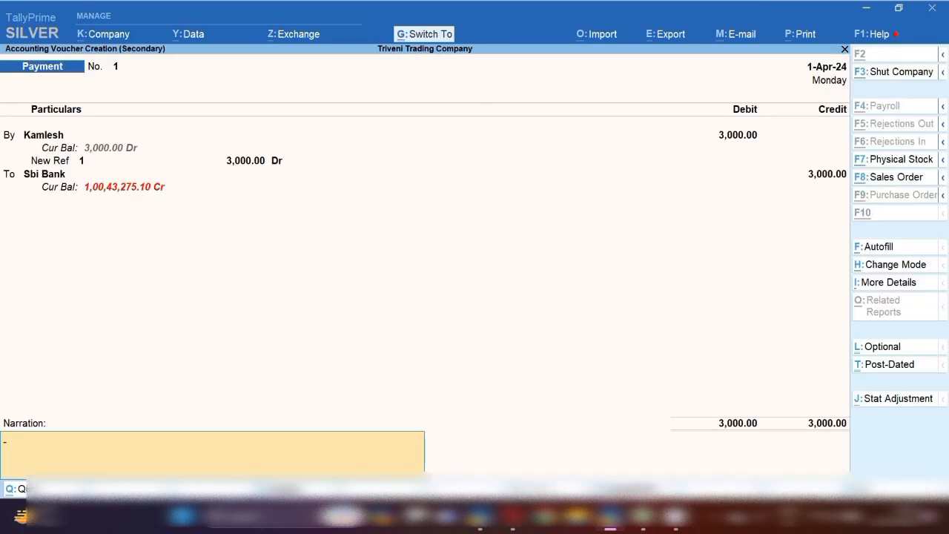
{"action": "key", "text": "ctrl+a"}
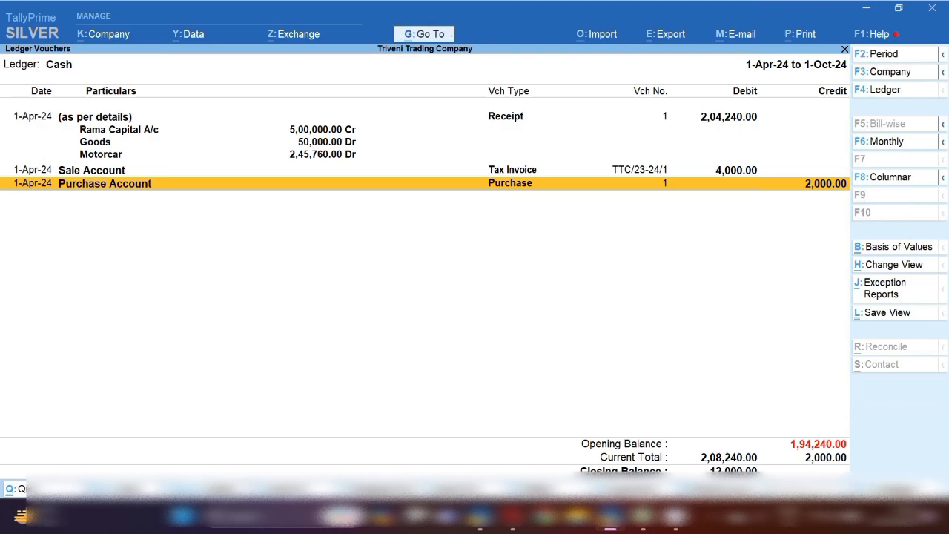
Step: Check the Mar-09 salary payment in the Excel worksheet and start a Payment voucher from TallyPrime's Cash ledger report, keeping its date
{"action": "left_click", "coordinate": [634, 527]}
{"action": "left_click", "coordinate": [741, 241]}
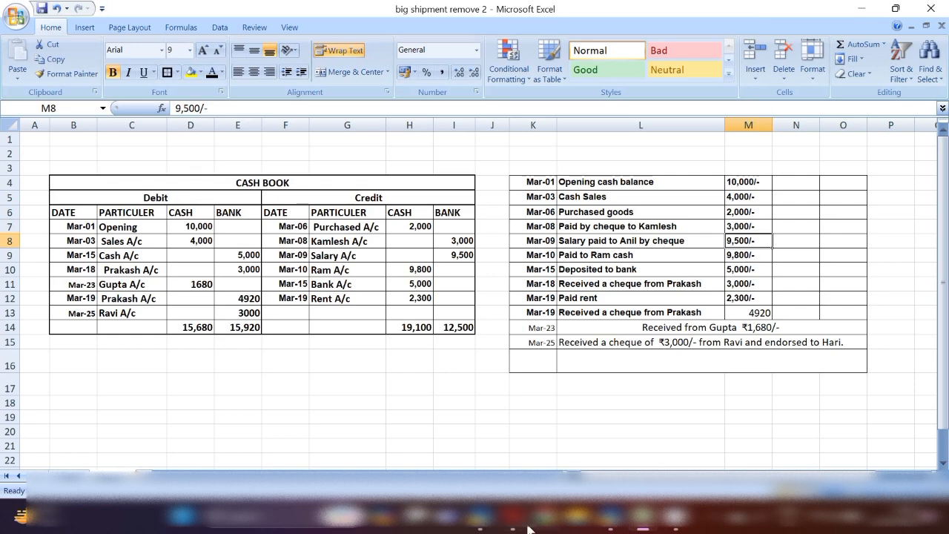
{"action": "left_click", "coordinate": [618, 527]}
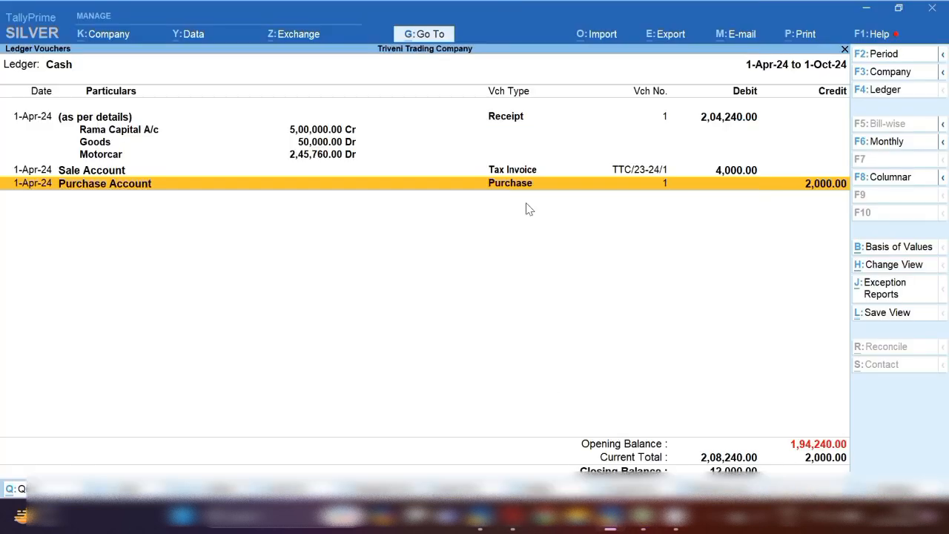
{"action": "key", "text": "alt+a"}
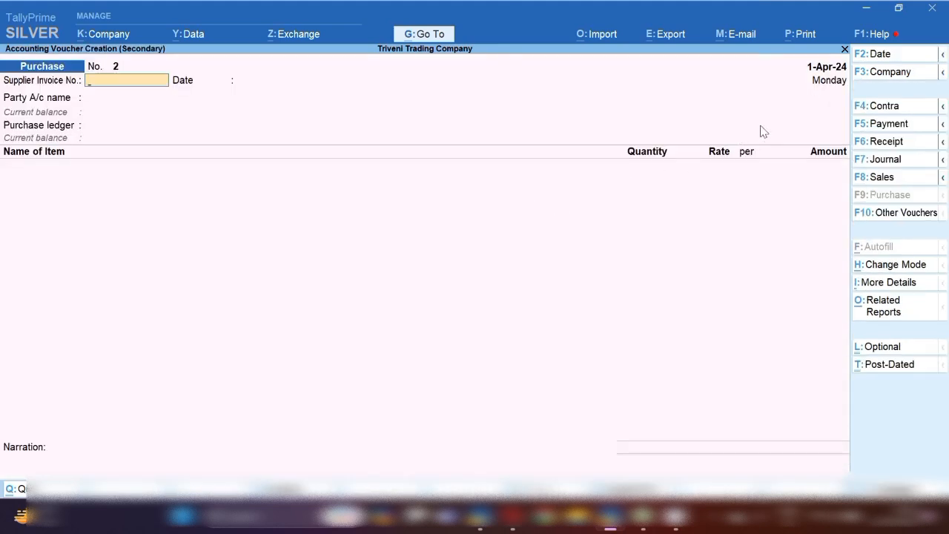
{"action": "left_click", "coordinate": [881, 126]}
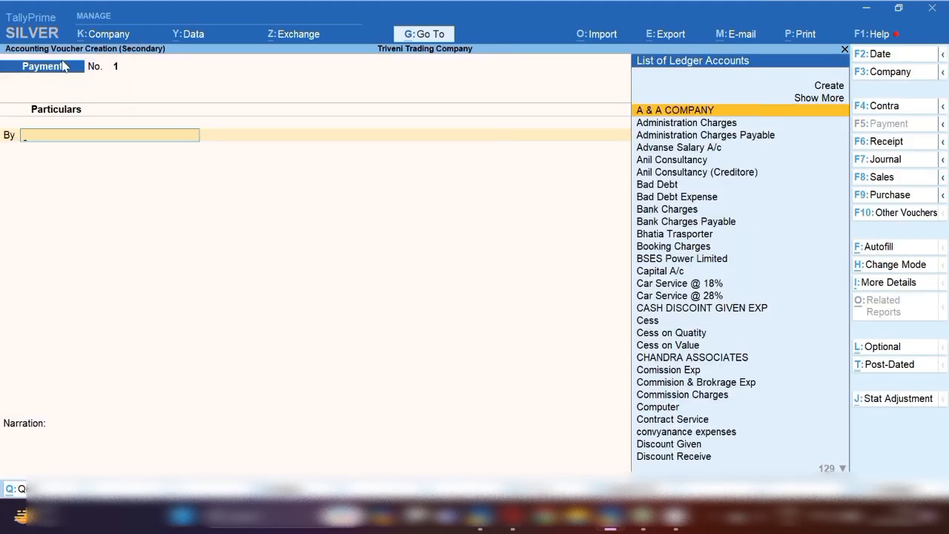
{"action": "key", "text": "F2"}
{"action": "key", "text": "Return"}
Step: Use the existing Salary Expenses ledger as the payment voucher's debit account
{"action": "key", "text": "alt+c"}
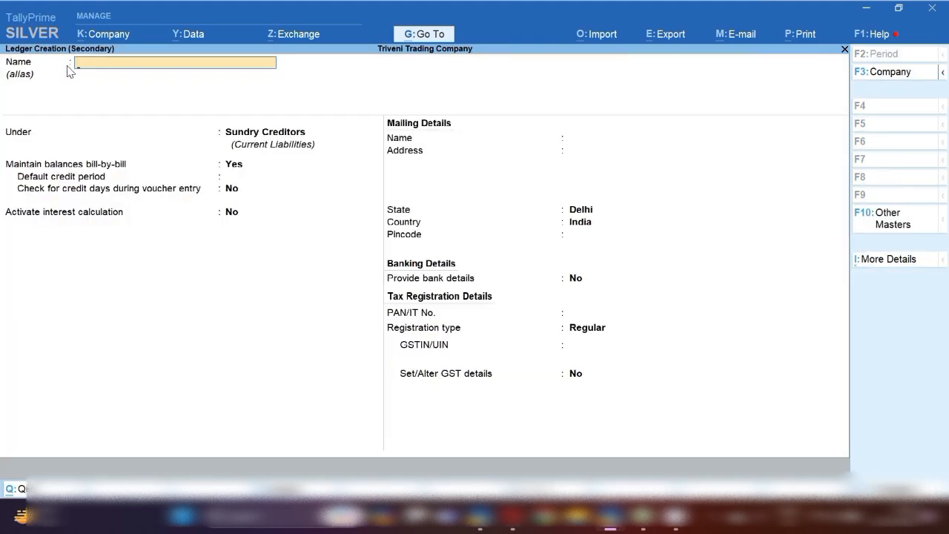
{"action": "key", "text": "Escape"}
{"action": "type", "text": "Sala"}
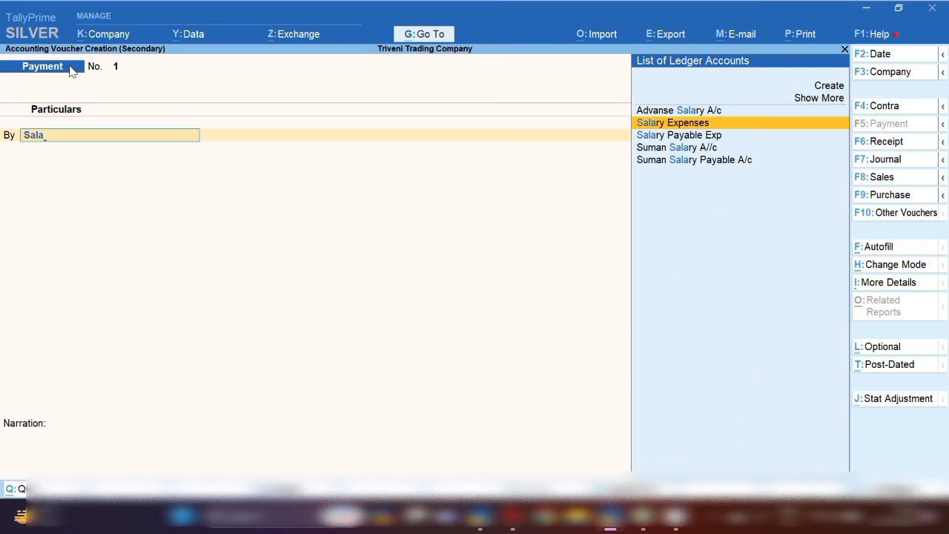
{"action": "key", "text": "Return"}
Step: Open the Salary Expenses ledger for alteration, set its Type of Ledger to Not Applicable, and save it with the other settings kept
{"action": "key", "text": "BackSpace"}
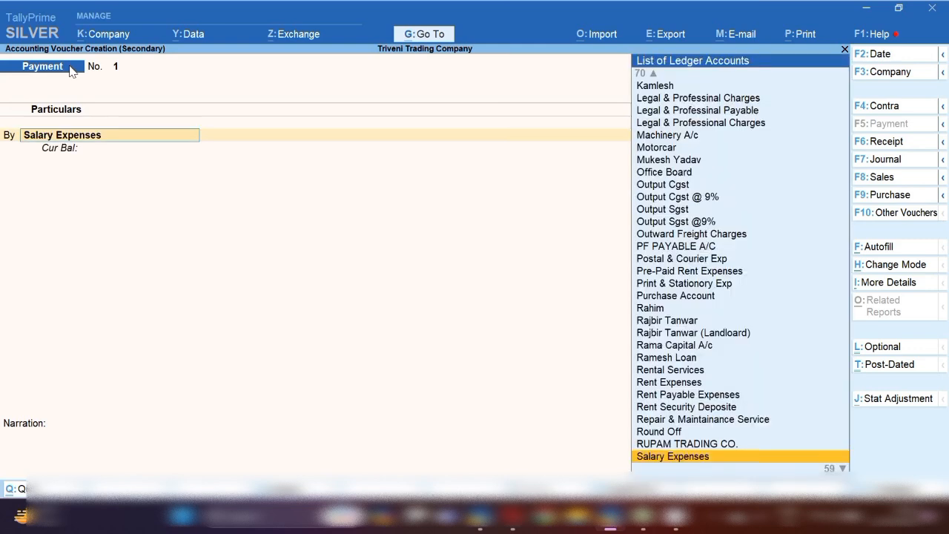
{"action": "key", "text": "ctrl+Return"}
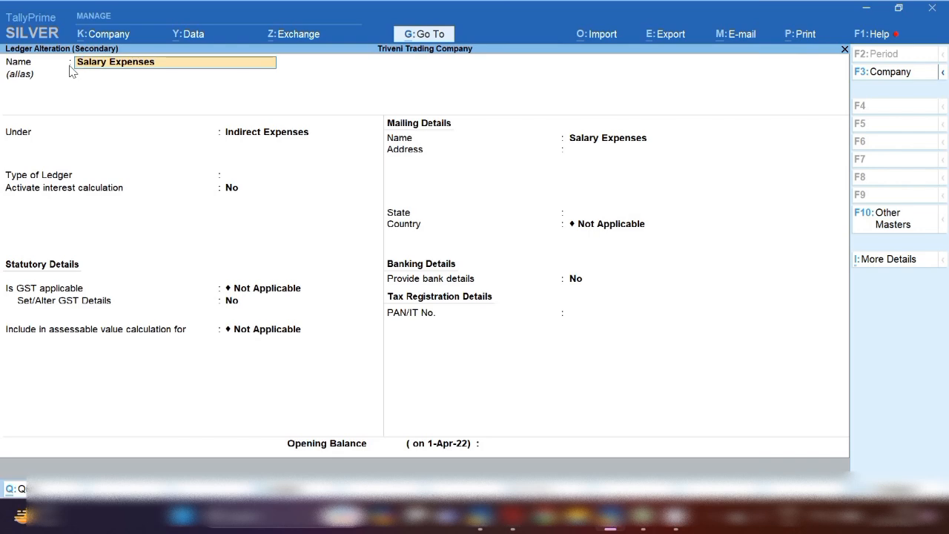
{"action": "key", "text": "Return"}
{"action": "key", "text": "Return"}
{"action": "key", "text": "Return"}
{"action": "key", "text": "Return"}
{"action": "key", "text": "Return"}
{"action": "key", "text": "Return"}
{"action": "key", "text": "Return"}
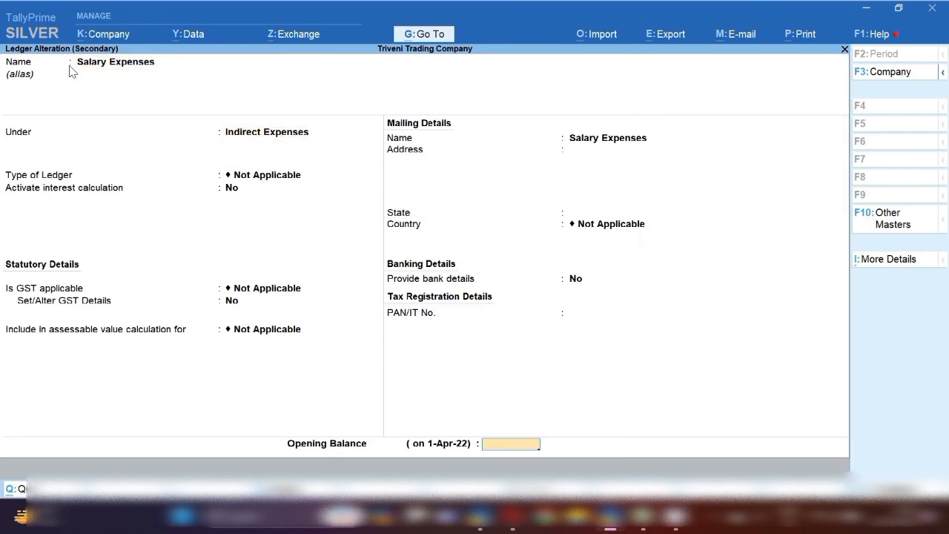
{"action": "key", "text": "Return"}
{"action": "key", "text": "Return"}
{"action": "key", "text": "Return"}
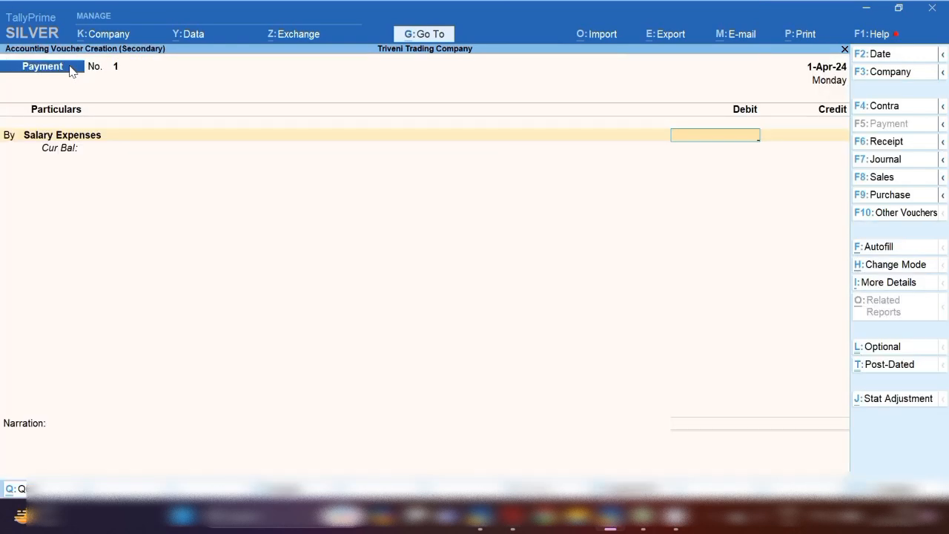
Step: Check the Mar-09 amount in the Excel worksheet and debit Salary Expenses 9,500 in TallyPrime
{"action": "left_click", "coordinate": [642, 517]}
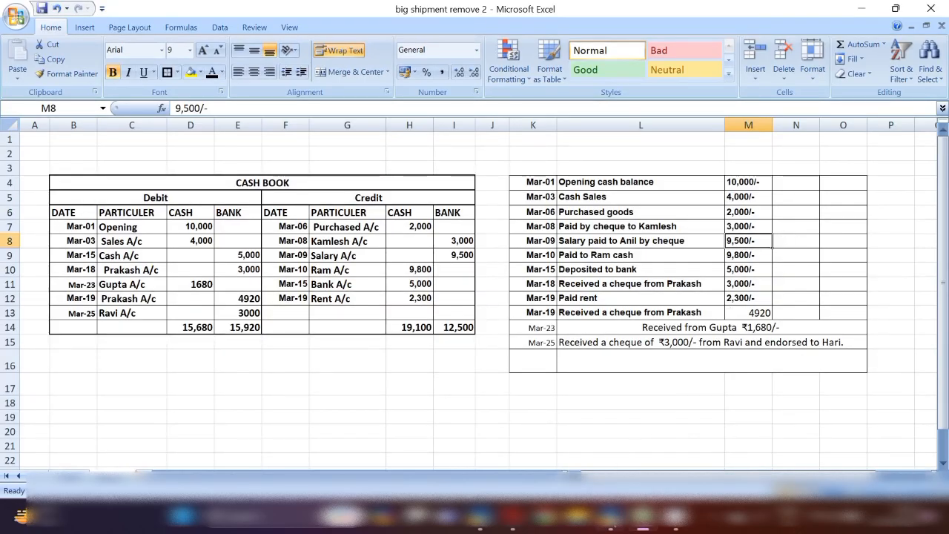
{"action": "left_click", "coordinate": [609, 517]}
{"action": "type", "text": "9500"}
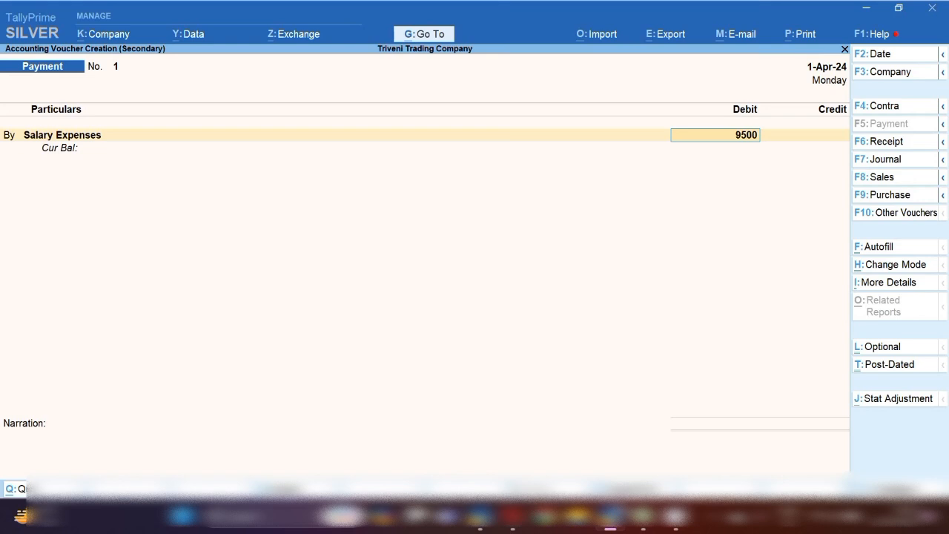
{"action": "key", "text": "Return"}
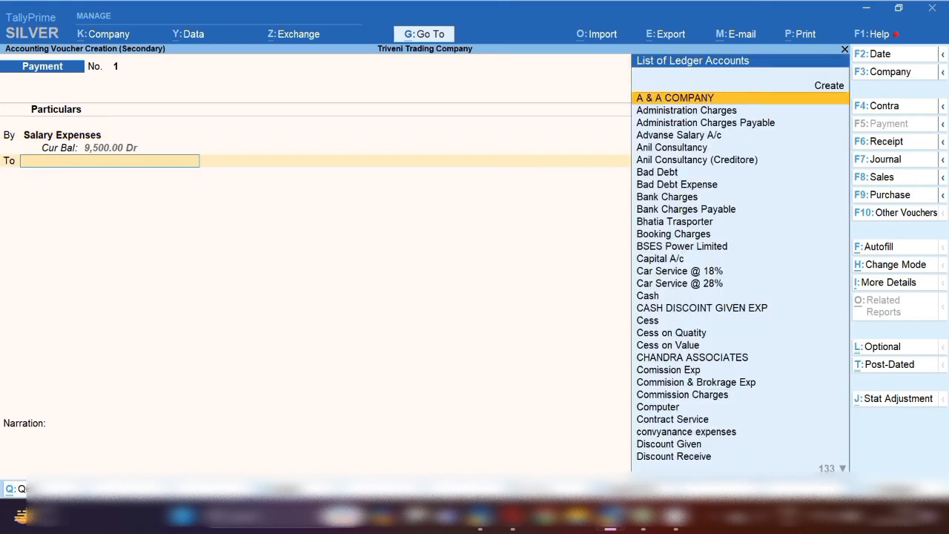
Step: Credit Sbi Bank with the 9,500 by cheque, enter instrument number 65456, and save the salary payment voucher
{"action": "type", "text": "Sb"}
{"action": "key", "text": "Return"}
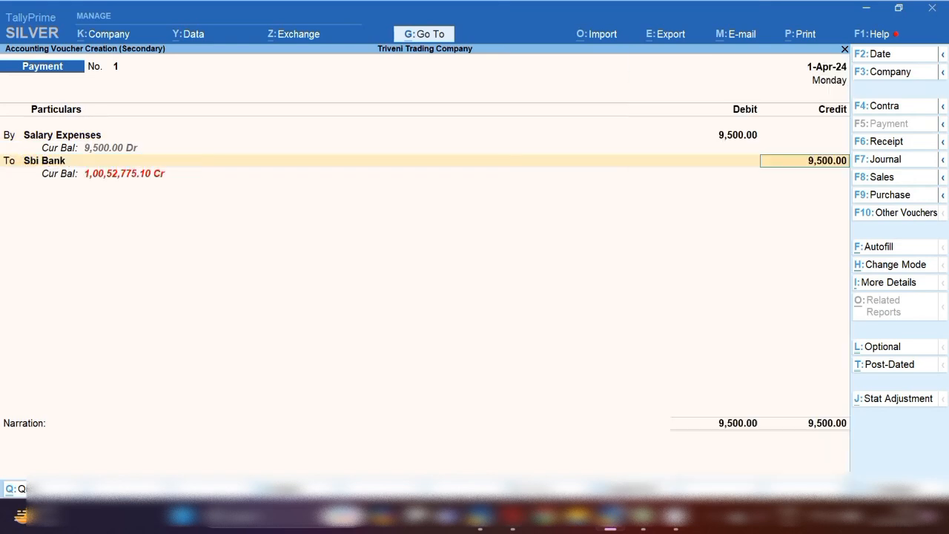
{"action": "key", "text": "Return"}
{"action": "key", "text": "Return"}
{"action": "key", "text": "Return"}
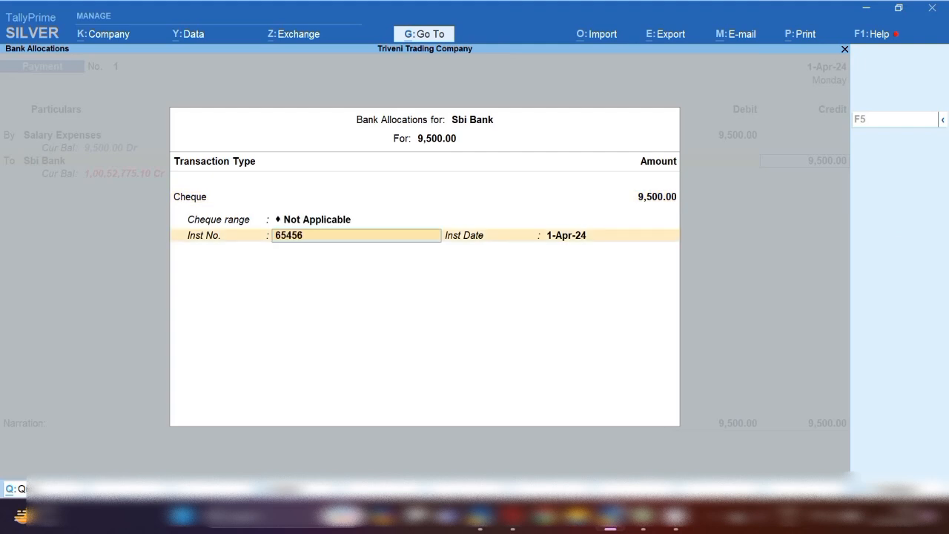
{"action": "key", "text": "Return"}
{"action": "key", "text": "Return"}
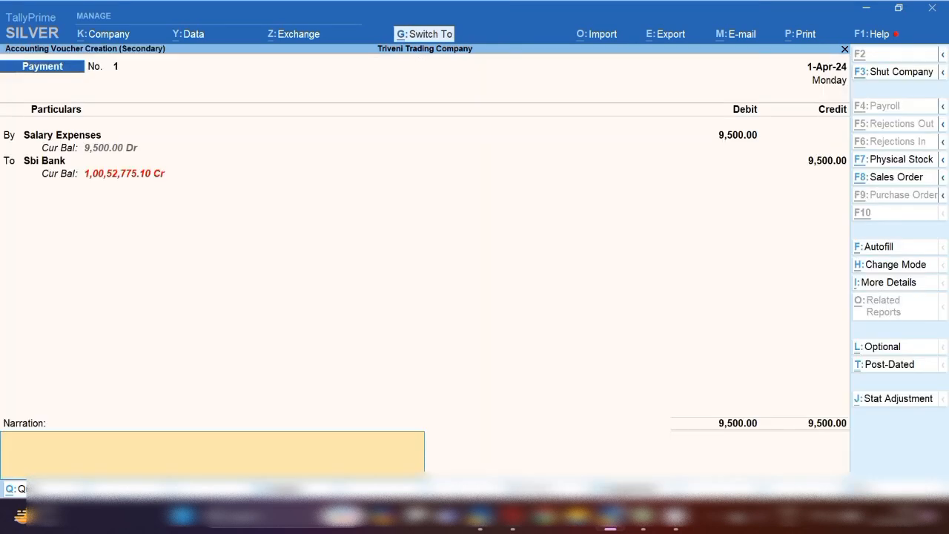
{"action": "key", "text": "Return"}
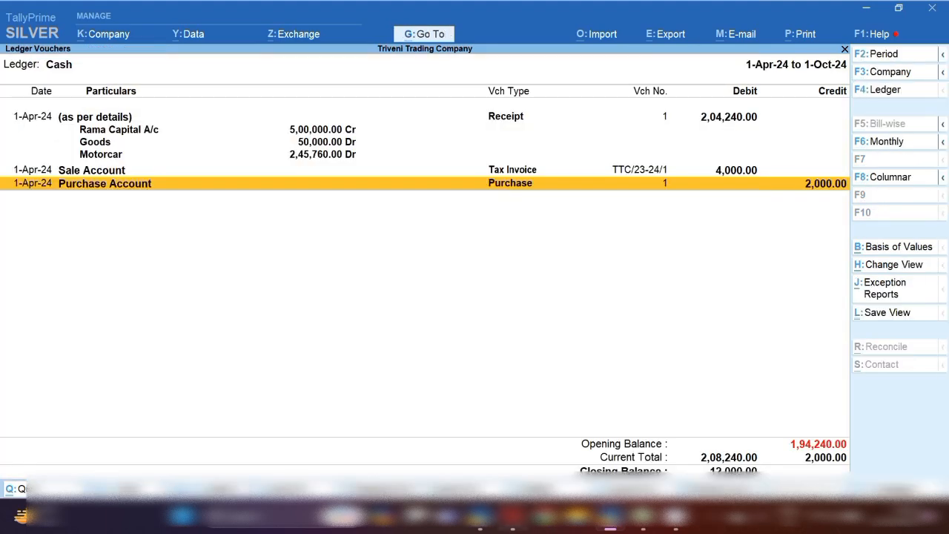
Step: Check the Mar-10 cash payment in the Excel worksheet and start a Payment voucher from TallyPrime's Cash ledger report
{"action": "left_click", "coordinate": [642, 517]}
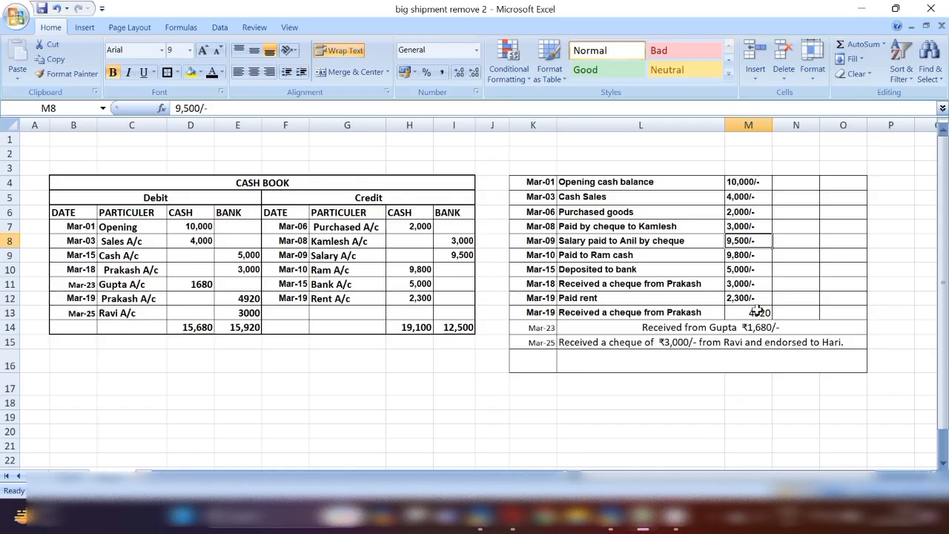
{"action": "left_click", "coordinate": [752, 267]}
{"action": "left_click", "coordinate": [750, 257]}
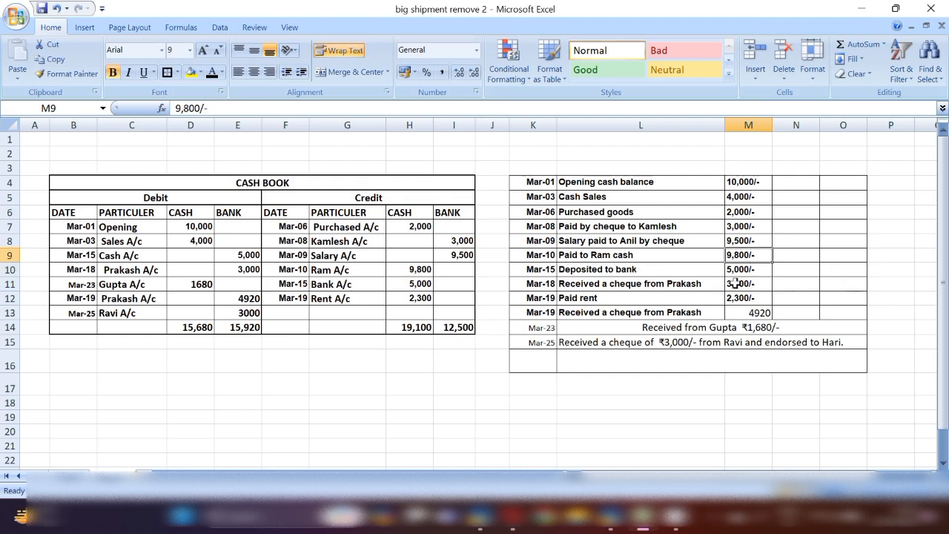
{"action": "left_click", "coordinate": [609, 518]}
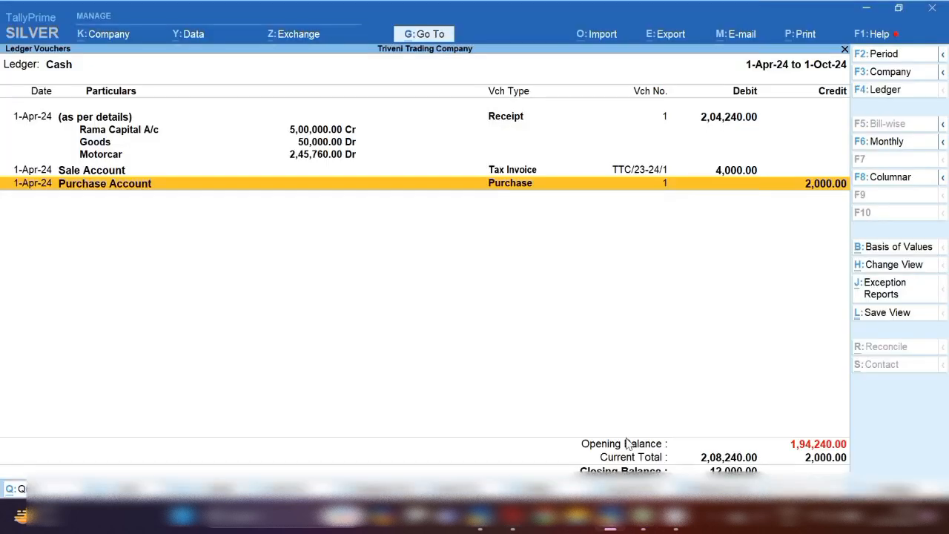
{"action": "key", "text": "alt+a"}
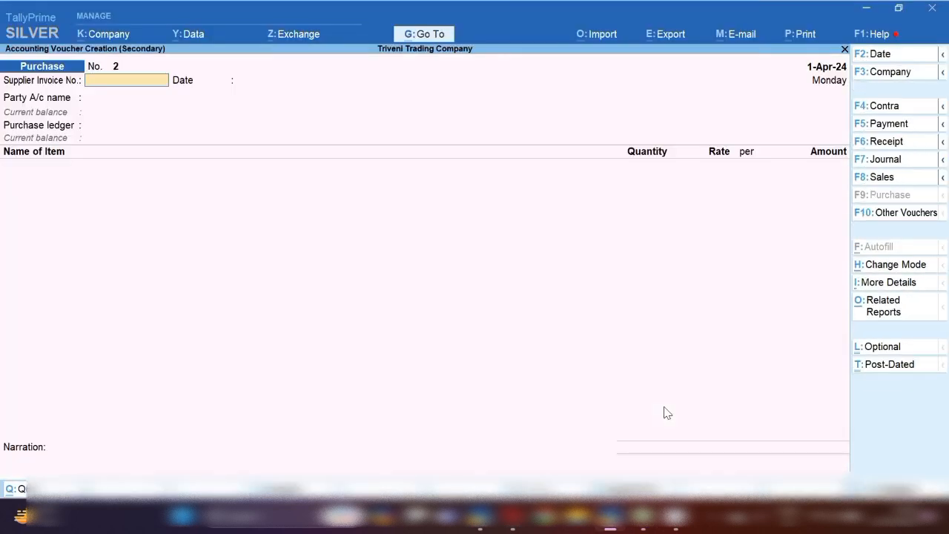
{"action": "left_click", "coordinate": [889, 126]}
Step: Create a ledger in the Mar-10 payee's name under Sundry Creditors, keeping the default settings, and use it as the debit account
{"action": "key", "text": "alt+c"}
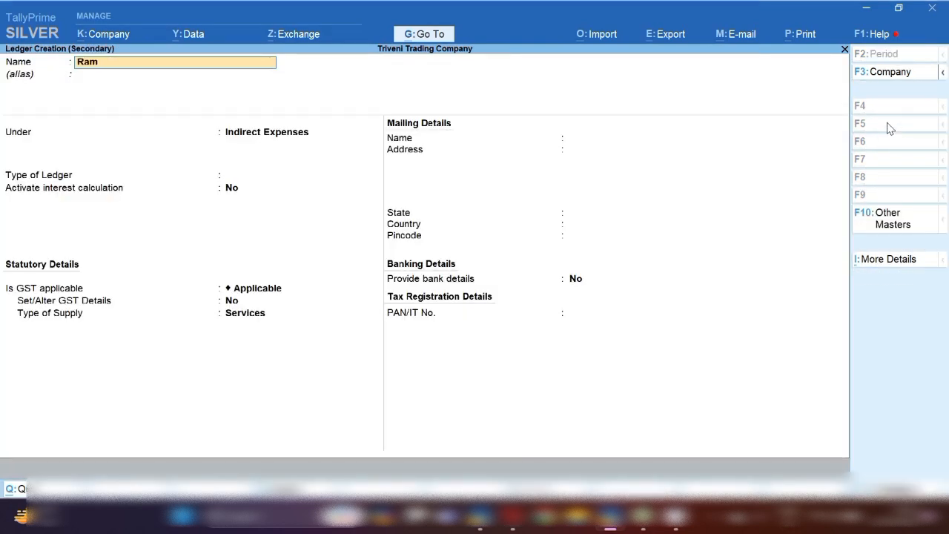
{"action": "key", "text": "Return"}
{"action": "type", "text": "sun"}
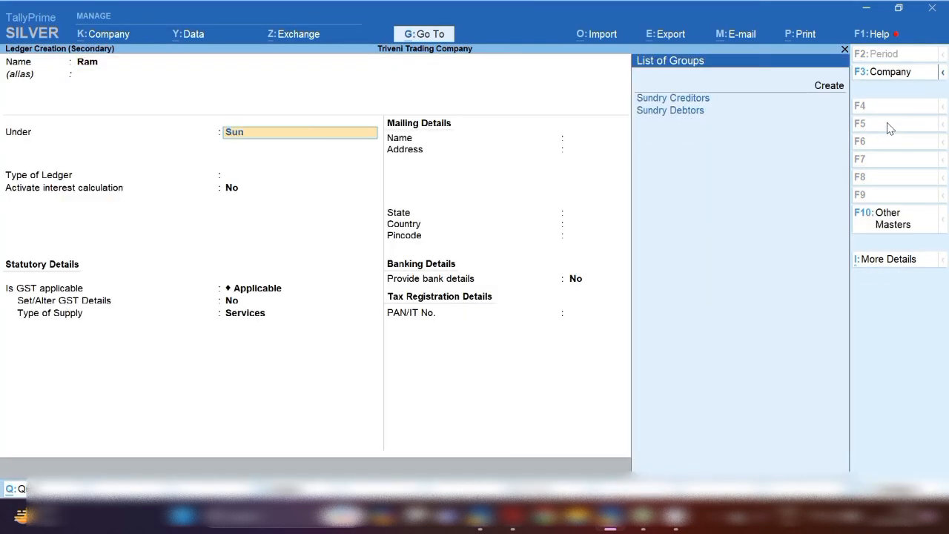
{"action": "key", "text": "Return"}
{"action": "key", "text": "ctrl+a"}
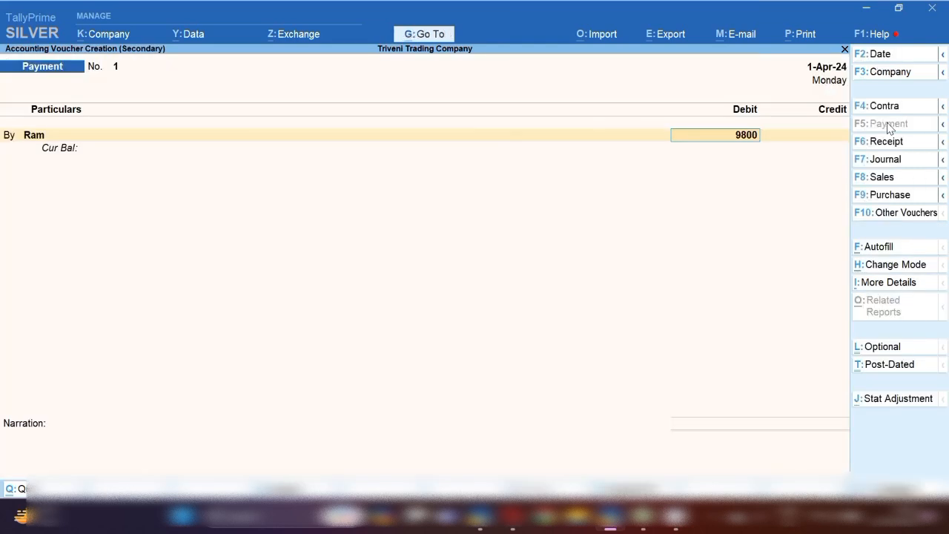
Step: Debit the Mar-10 payee 9,800 and allocate the amount to New Ref 1
{"action": "type", "text": "9800"}
{"action": "key", "text": "Return"}
{"action": "key", "text": "Up"}
{"action": "key", "text": "Return"}
{"action": "key", "text": "Return"}
{"action": "key", "text": "Return"}
{"action": "key", "text": "Return"}
Step: Credit Cash with the 9,800 and save the payment voucher
{"action": "type", "text": "Cas"}
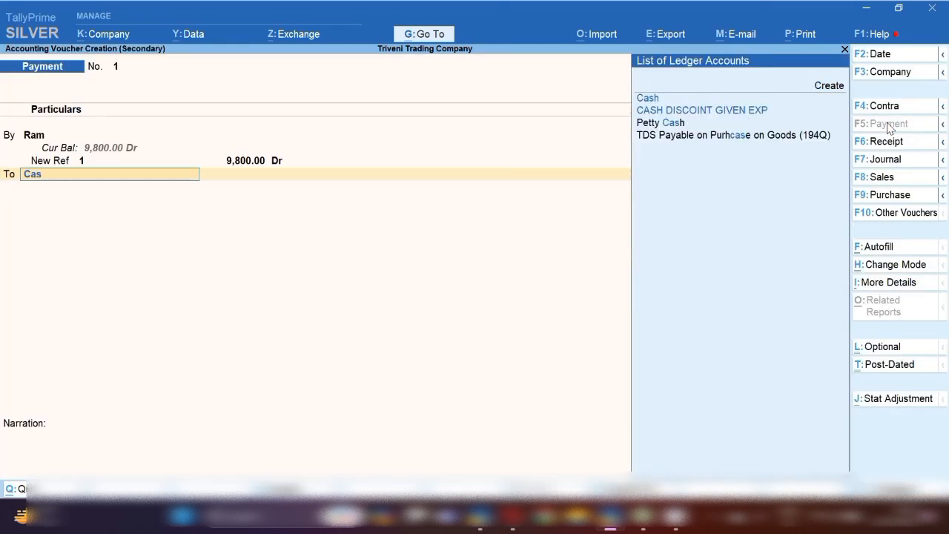
{"action": "key", "text": "Return"}
{"action": "key", "text": "ctrl+a"}
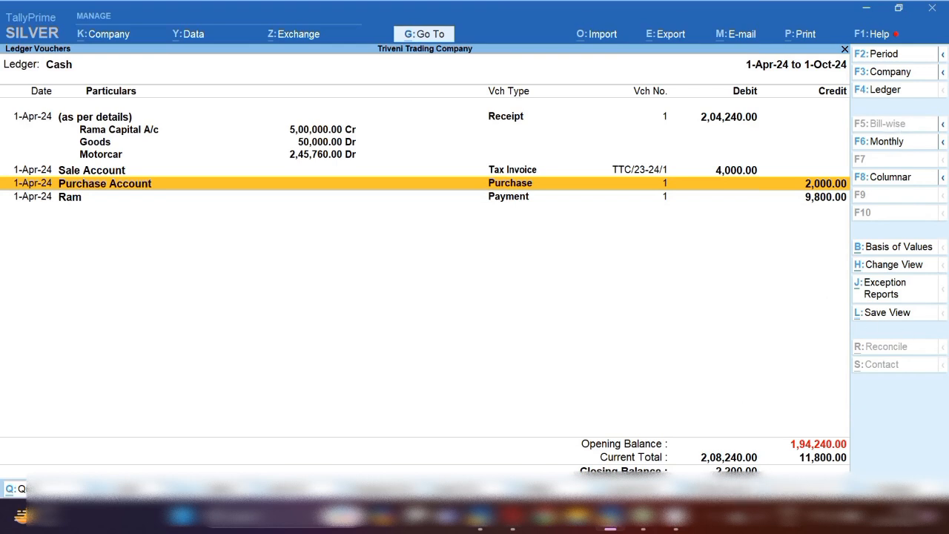
Step: Check the Mar-15 bank deposit in the Excel worksheet and start a Contra voucher dated 1-Apr-24 from TallyPrime's Cash ledger report
{"action": "left_click", "coordinate": [644, 516]}
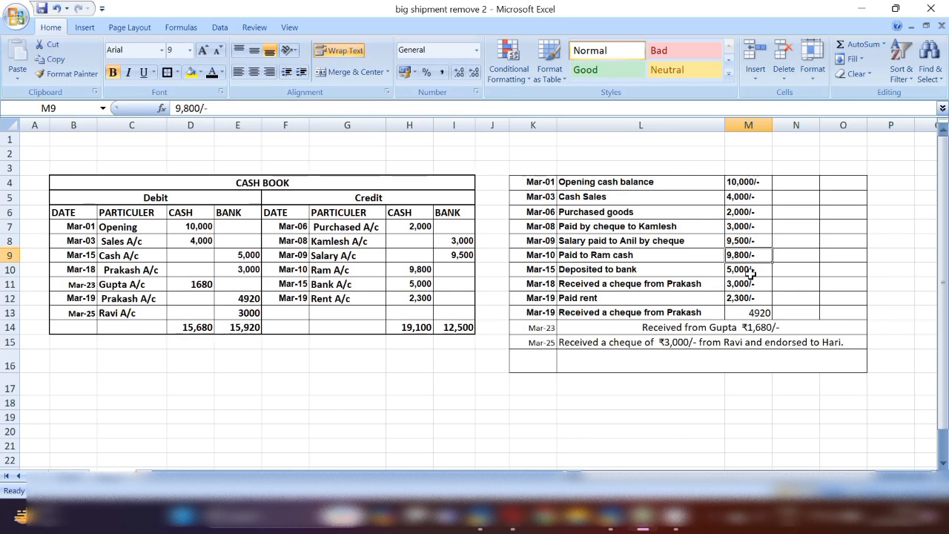
{"action": "left_click", "coordinate": [749, 272]}
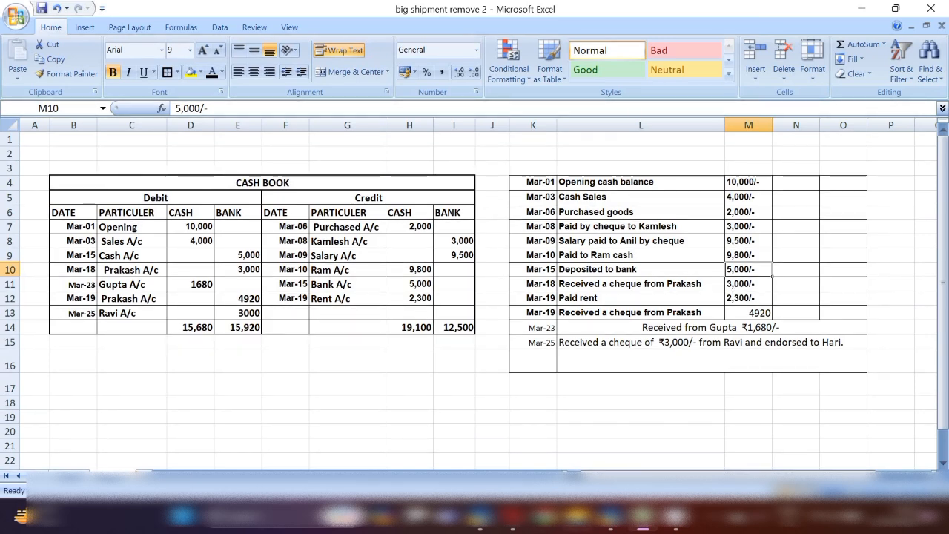
{"action": "mouse_move", "coordinate": [609, 527]}
{"action": "left_click", "coordinate": [602, 454]}
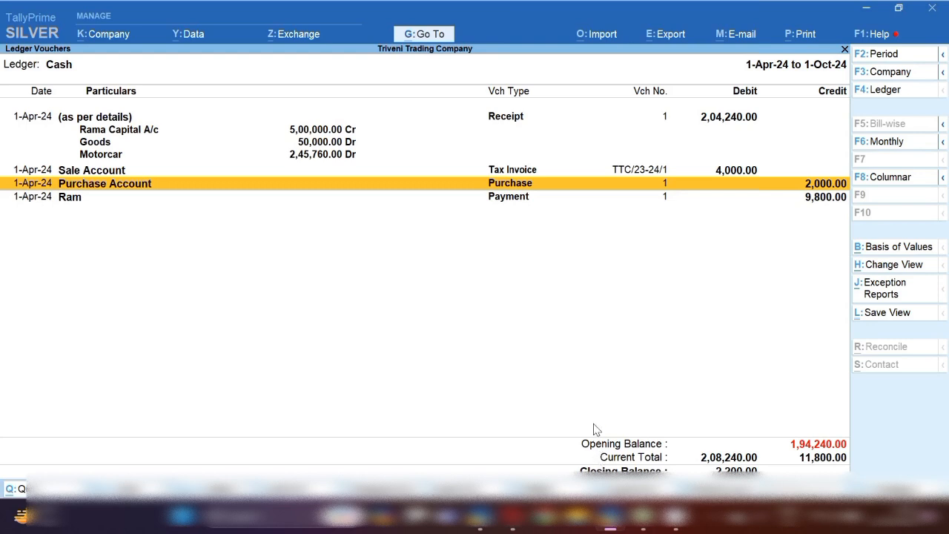
{"action": "key", "text": "alt+a"}
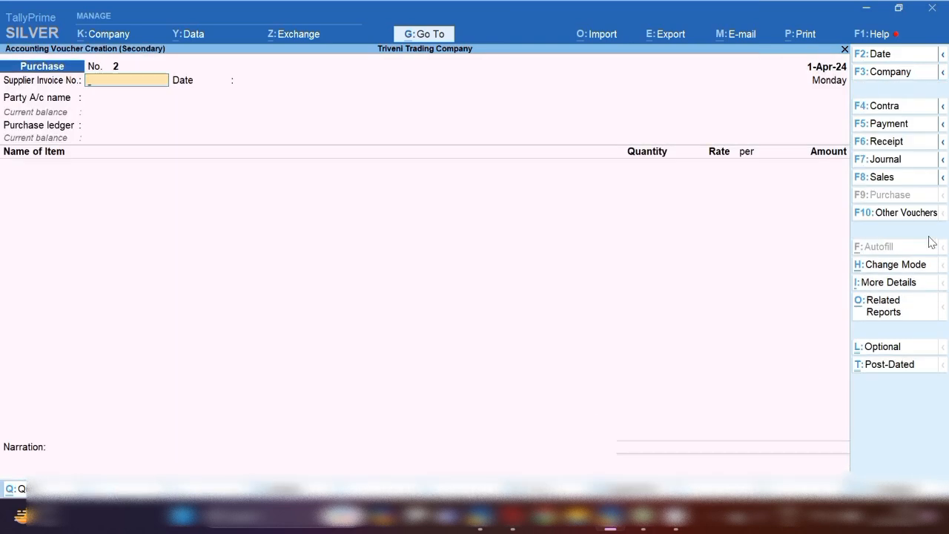
{"action": "left_click", "coordinate": [897, 110]}
{"action": "key", "text": "F2"}
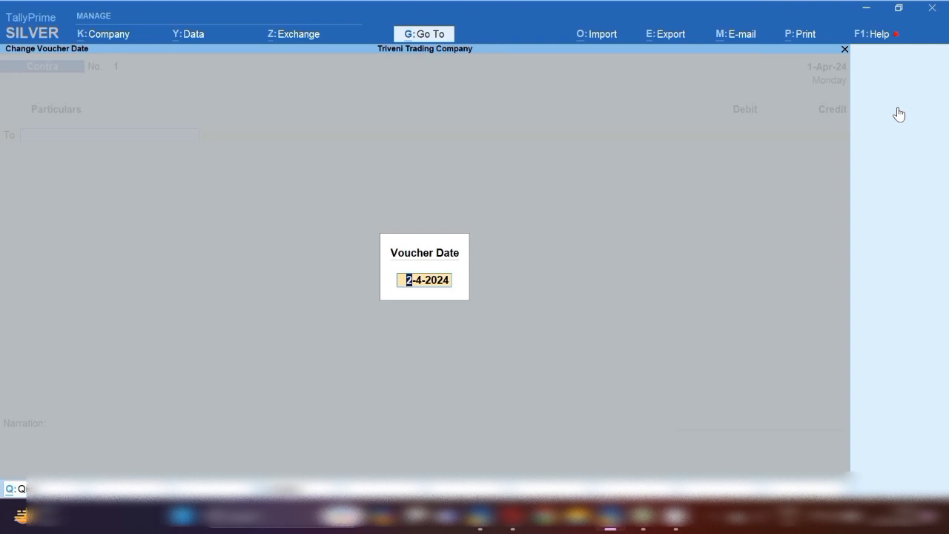
{"action": "key", "text": "Return"}
Step: Credit Cash 5,000 and debit Sbi Bank with the same amount in the contra voucher
{"action": "type", "text": "As"}
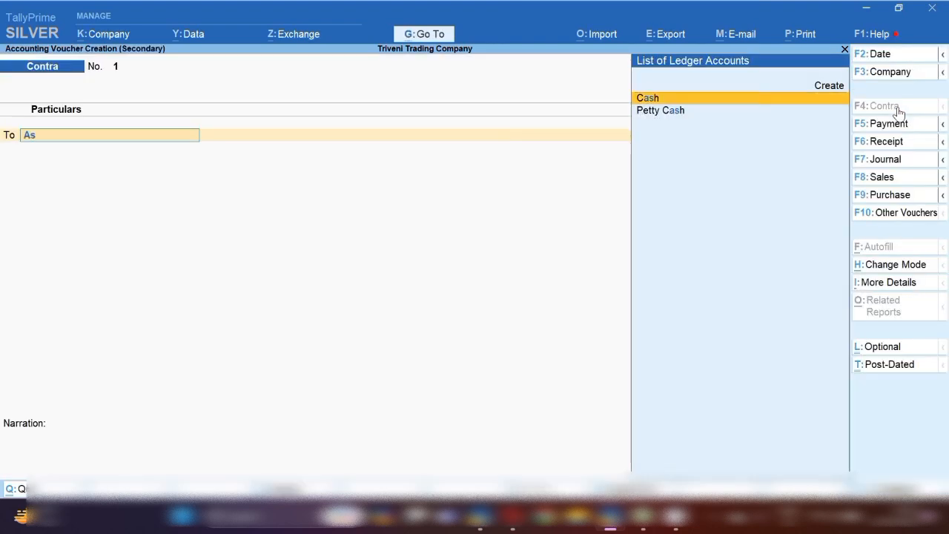
{"action": "key", "text": "Return"}
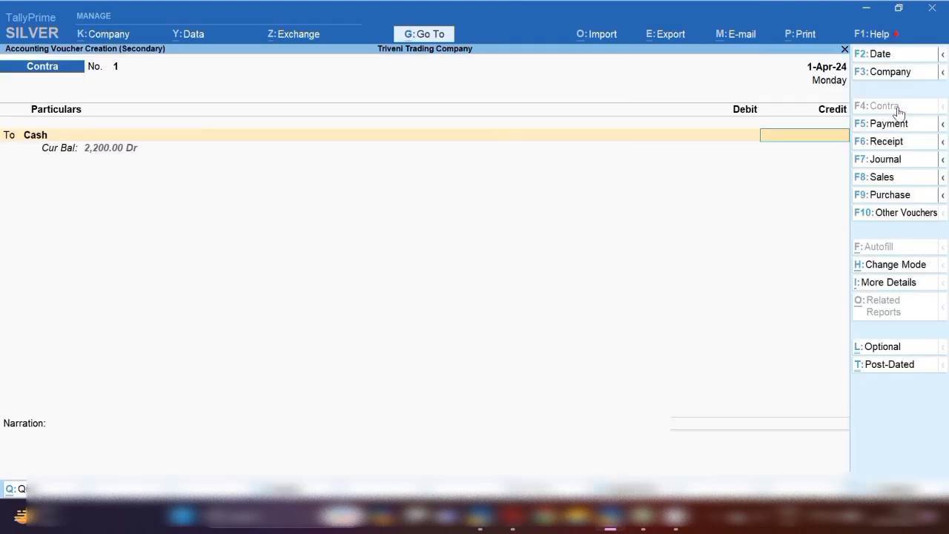
{"action": "key", "text": "Return"}
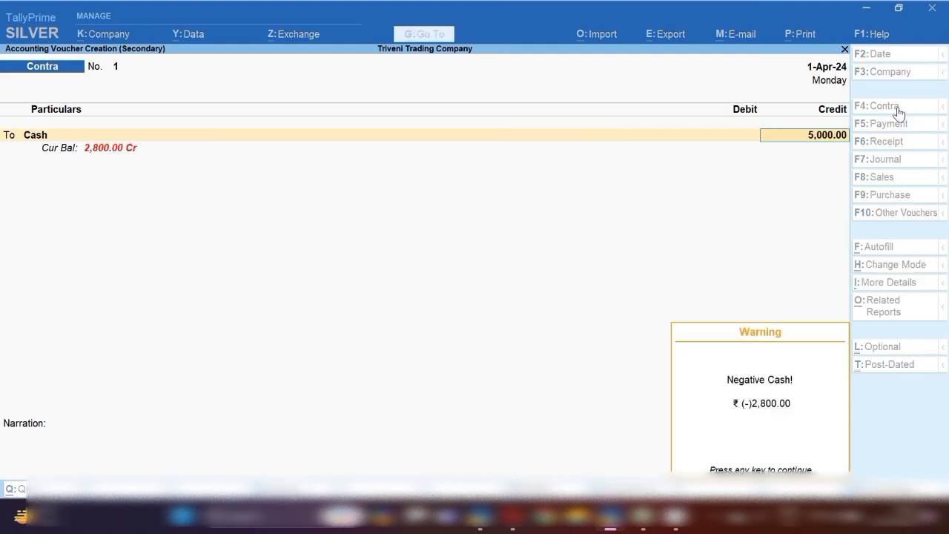
{"action": "key", "text": "Return"}
{"action": "key", "text": "Return"}
{"action": "key", "text": "Return"}
{"action": "key", "text": "Return"}
{"action": "key", "text": "Return"}
{"action": "key", "text": "Return"}
{"action": "key", "text": "Return"}
{"action": "key", "text": "Return"}
{"action": "key", "text": "Return"}
{"action": "key", "text": "Return"}
{"action": "key", "text": "Return"}
{"action": "key", "text": "Return"}
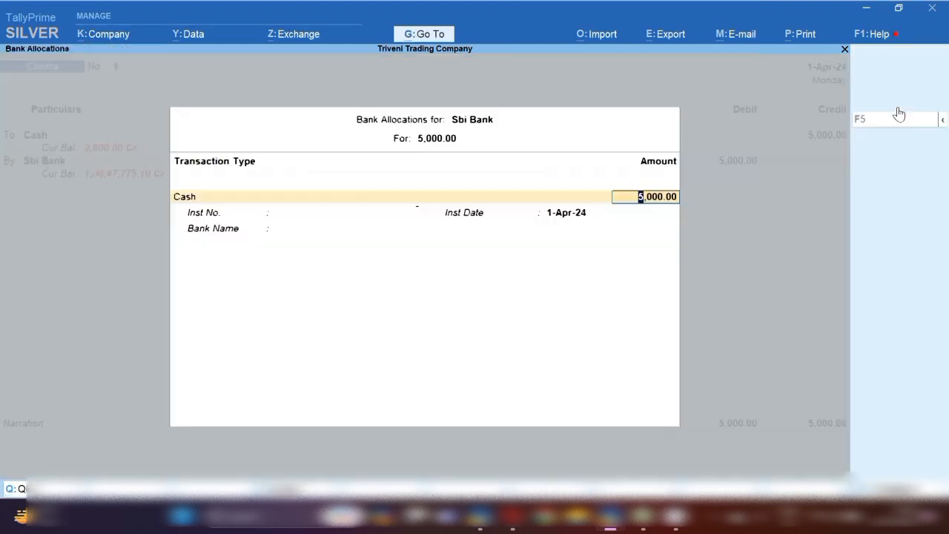
Step: Keep the 5,000 bank allocation as a Cash transaction and save the contra voucher
{"action": "key", "text": "Return"}
{"action": "key", "text": "Return"}
{"action": "key", "text": "Return"}
{"action": "key", "text": "Return"}
{"action": "key", "text": "Return"}
{"action": "key", "text": "Return"}
{"action": "key", "text": "Return"}
{"action": "key", "text": "Return"}
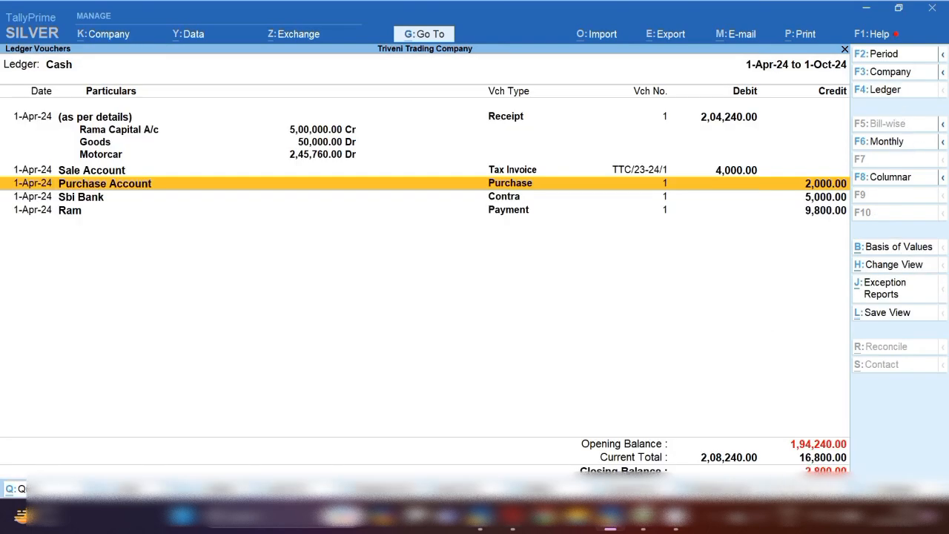
Step: Check the Mar-18 cheque receipt in the Excel worksheet and start a Receipt voucher from TallyPrime's Cash ledger report
{"action": "left_click", "coordinate": [643, 517]}
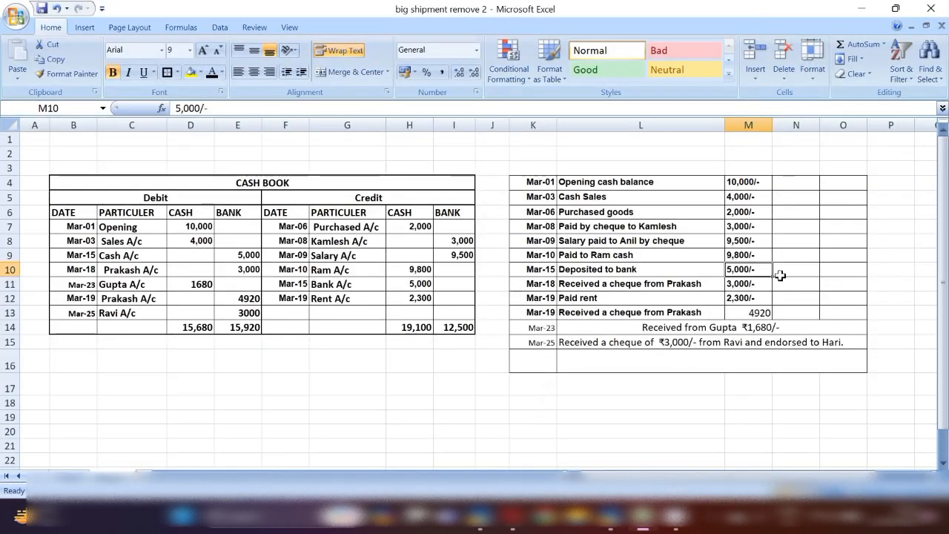
{"action": "left_click", "coordinate": [746, 285]}
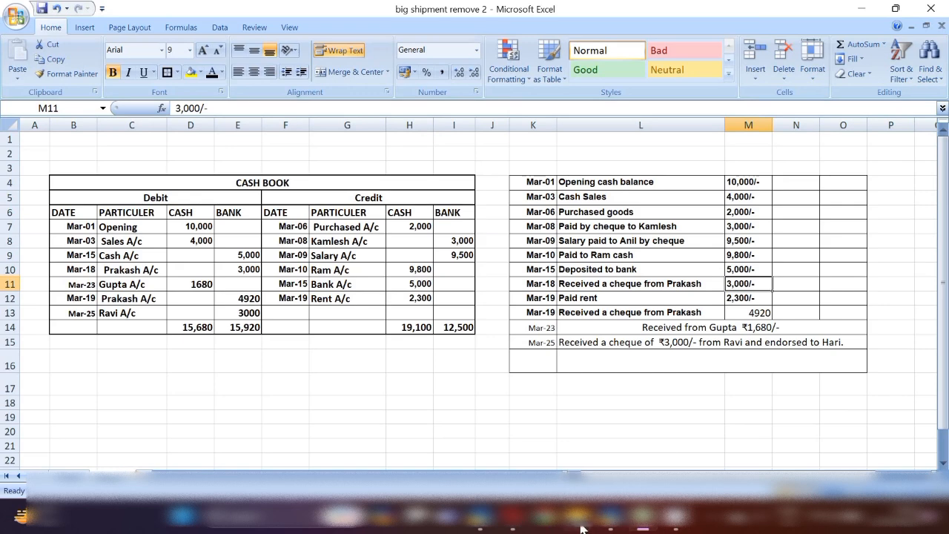
{"action": "left_click", "coordinate": [609, 517]}
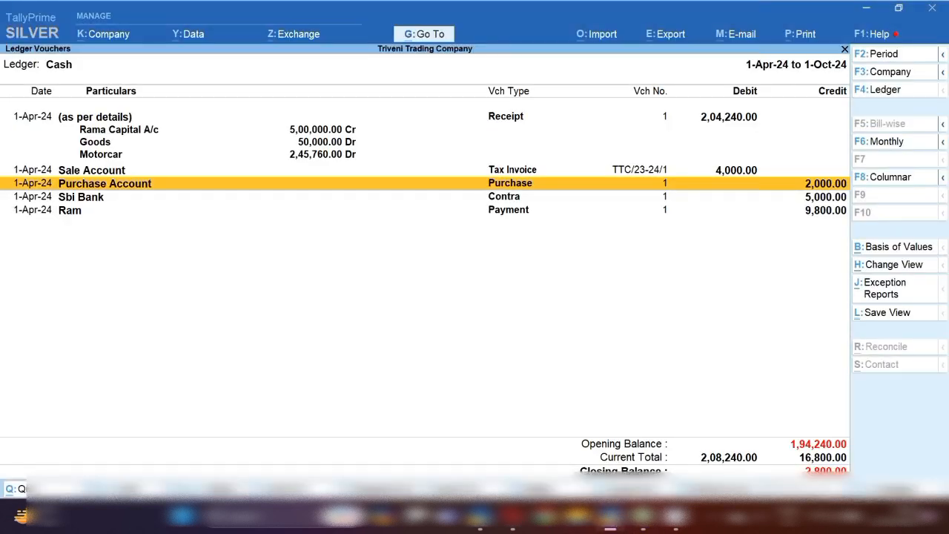
{"action": "key", "text": "alt+a"}
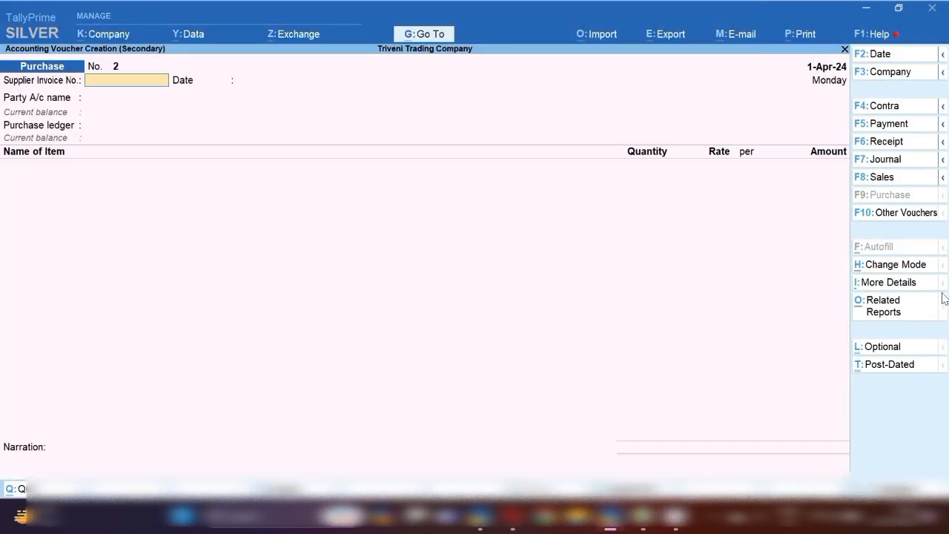
{"action": "left_click", "coordinate": [904, 142]}
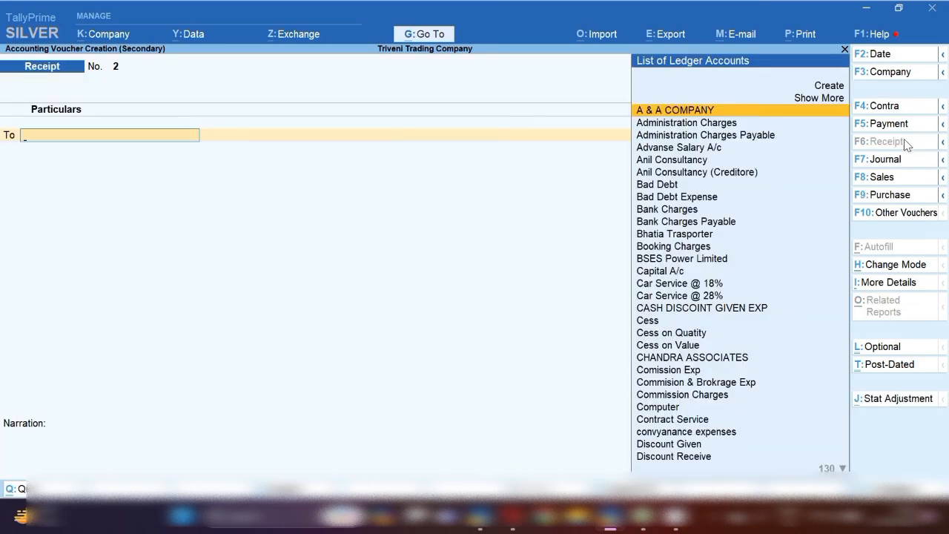
Step: Create a ledger in the Mar-18 payer's name under Sundry Debtors, keeping the remaining defaults, and use it as the credit account
{"action": "key", "text": "alt+c"}
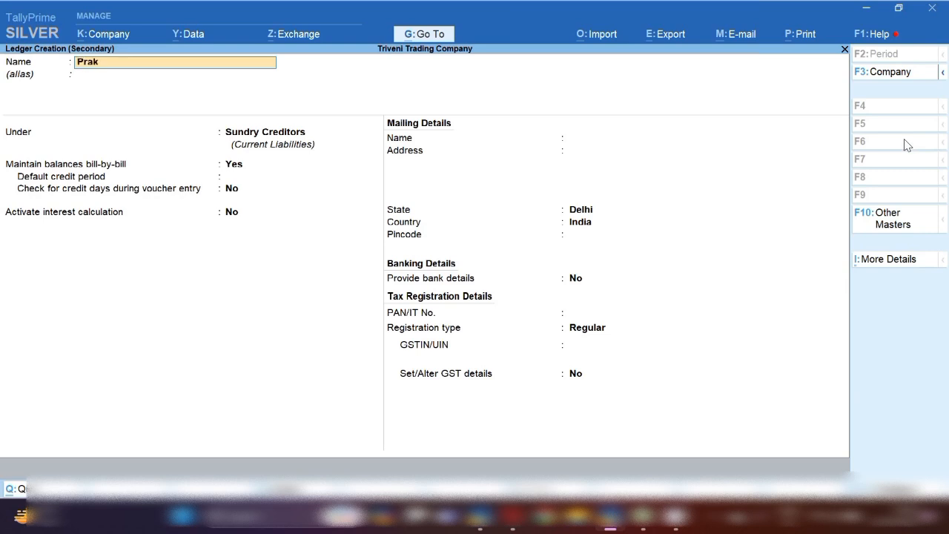
{"action": "key", "text": "Return"}
{"action": "key", "text": "Return"}
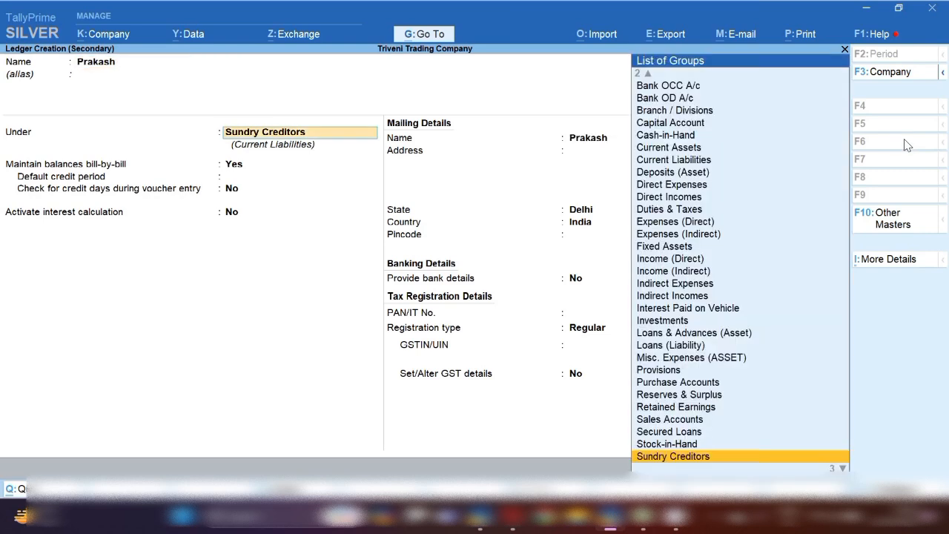
{"action": "type", "text": "Sun"}
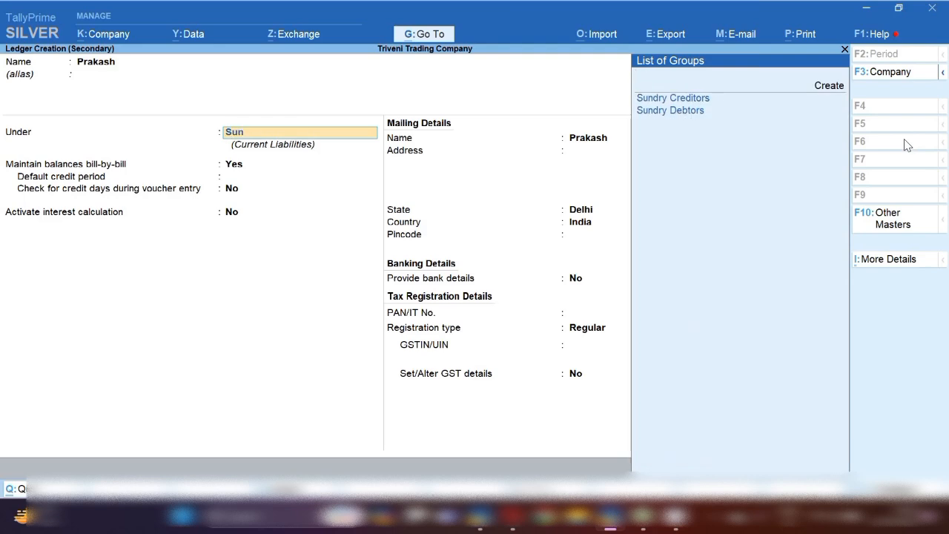
{"action": "key", "text": "Down"}
{"action": "key", "text": "Return"}
{"action": "key", "text": "ctrl+a"}
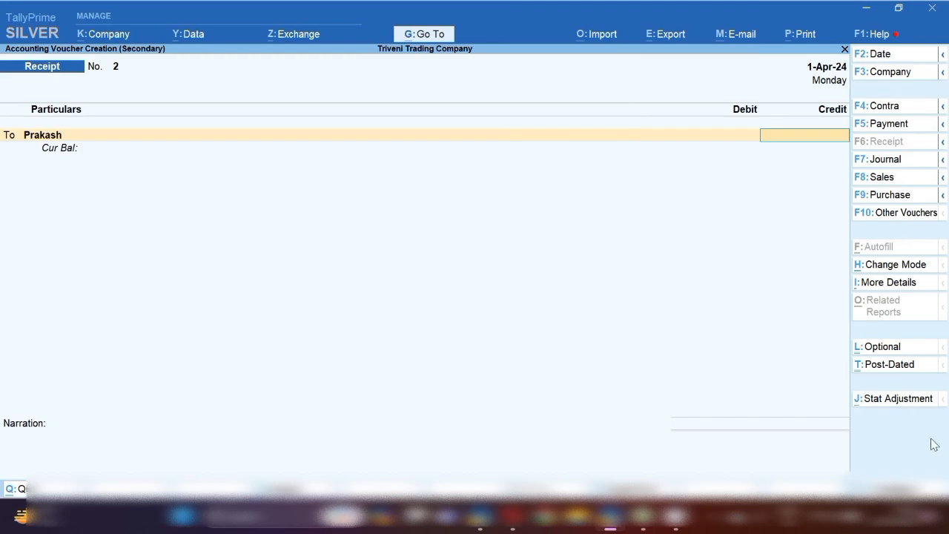
Step: Confirm the Mar-18 amount in Excel, credit the payer 3,000 and allocate it to New Ref 2
{"action": "left_click", "coordinate": [642, 517]}
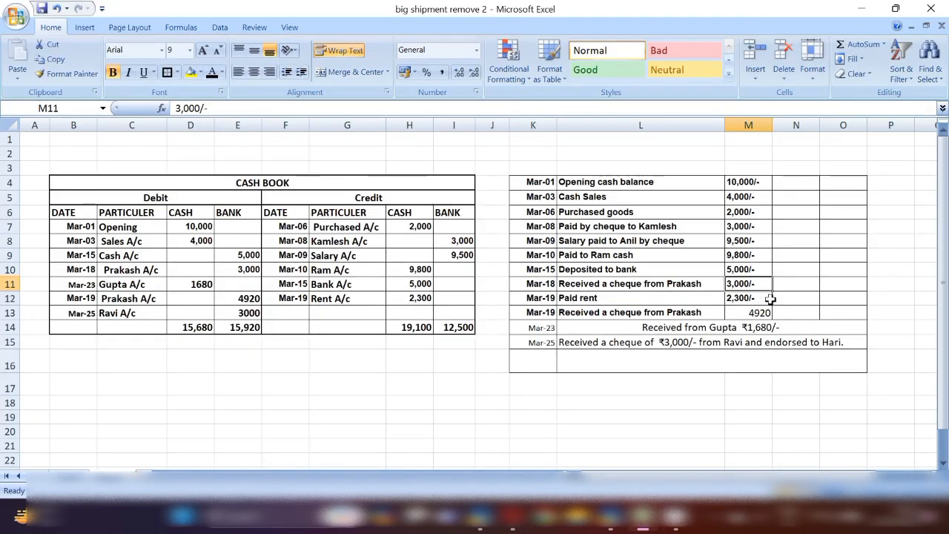
{"action": "left_click", "coordinate": [609, 517]}
{"action": "type", "text": "0"}
{"action": "key", "text": "Return"}
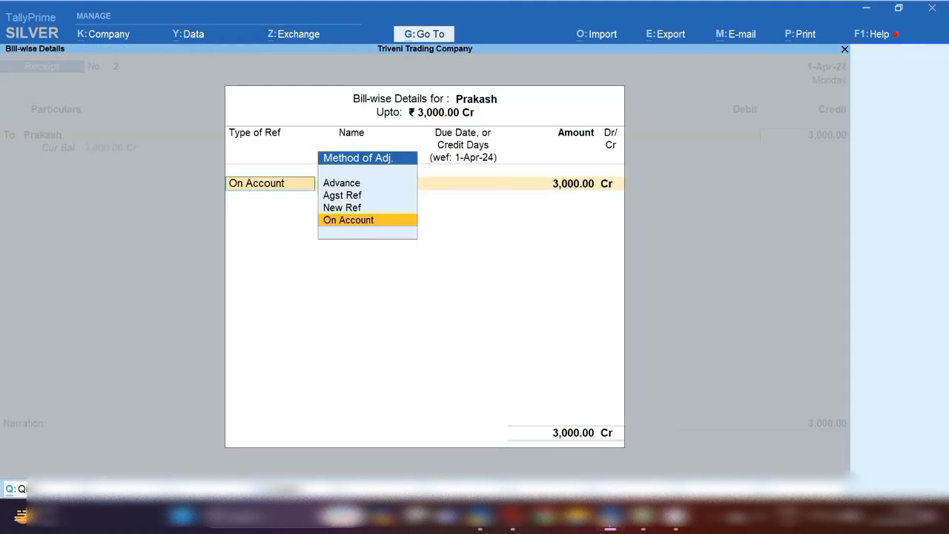
{"action": "key", "text": "Return"}
{"action": "key", "text": "BackSpace"}
{"action": "key", "text": "Up"}
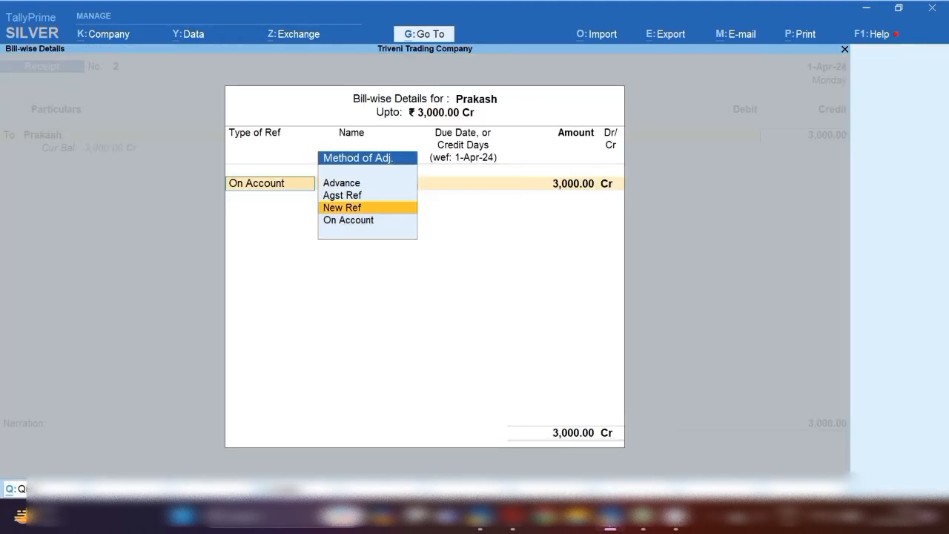
{"action": "key", "text": "Return"}
{"action": "key", "text": "Return"}
{"action": "key", "text": "Return"}
{"action": "key", "text": "Return"}
Step: Debit Cash with the 3,000 and save the receipt voucher
{"action": "type", "text": "Vas"}
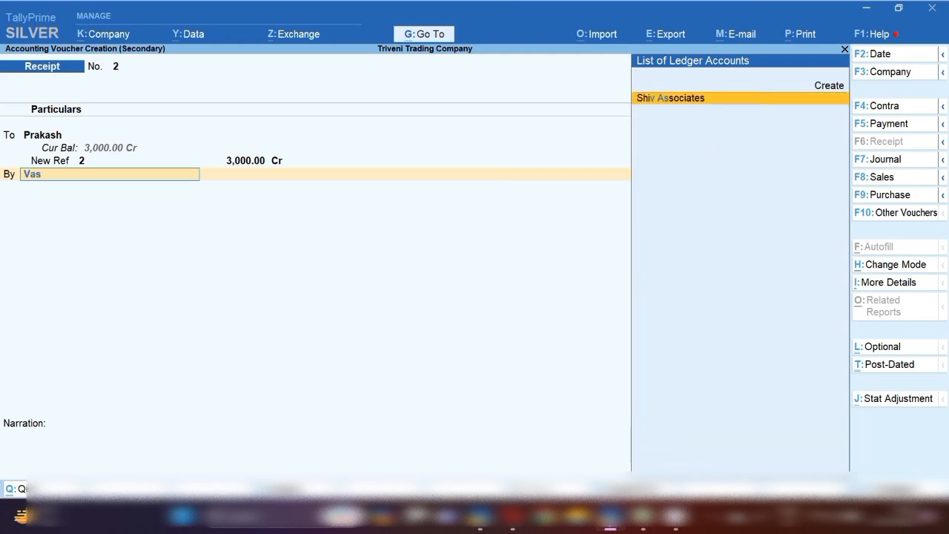
{"action": "key", "text": "BackSpace"}
{"action": "key", "text": "BackSpace"}
{"action": "key", "text": "BackSpace"}
{"action": "type", "text": "Cash"}
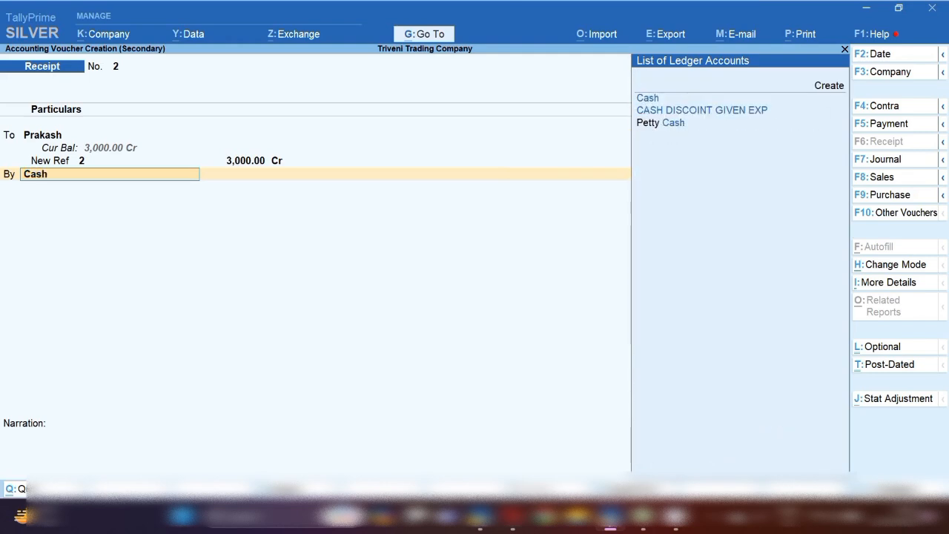
{"action": "key", "text": "Return"}
{"action": "key", "text": "Return"}
{"action": "key", "text": "Return"}
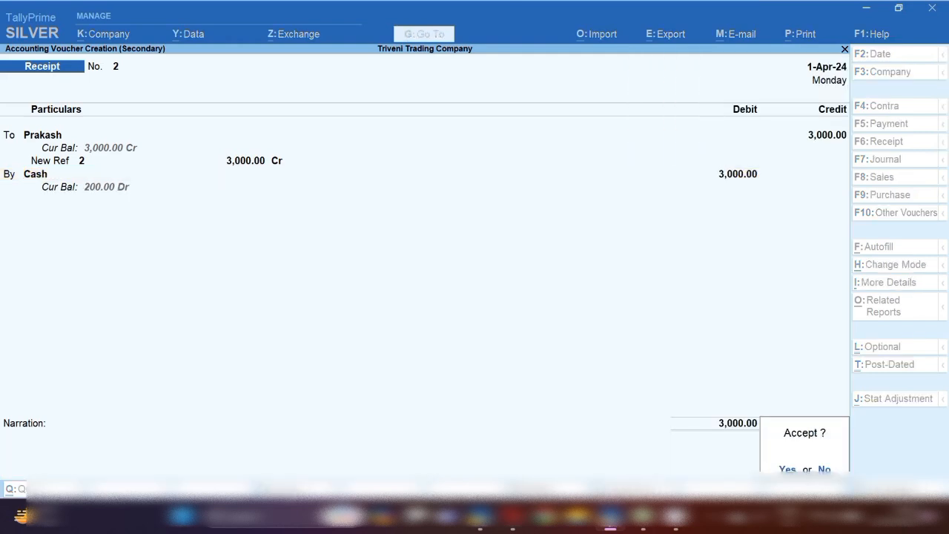
{"action": "key", "text": "Return"}
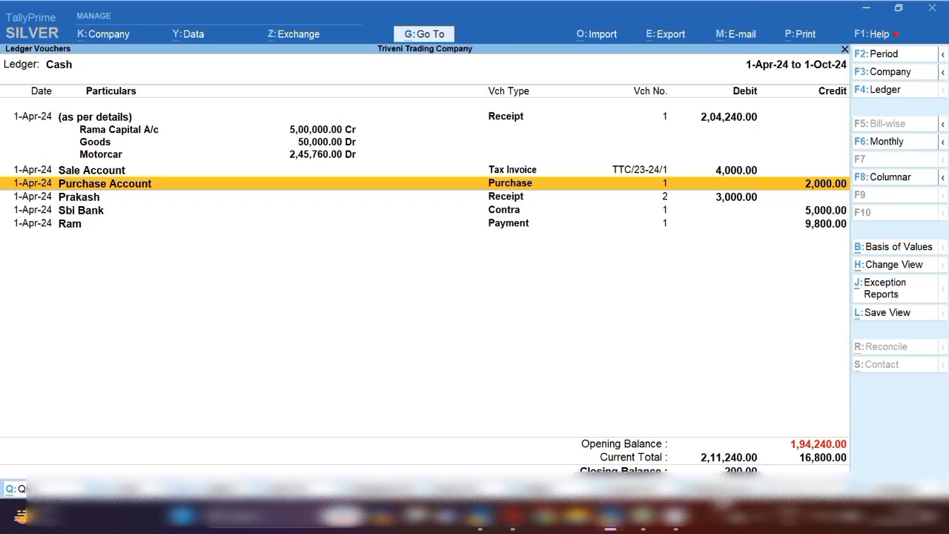
Step: Check the Mar-19 rent payment in the Excel worksheet and start a Payment voucher from TallyPrime's Cash ledger report
{"action": "left_click", "coordinate": [642, 515]}
{"action": "left_click", "coordinate": [752, 299]}
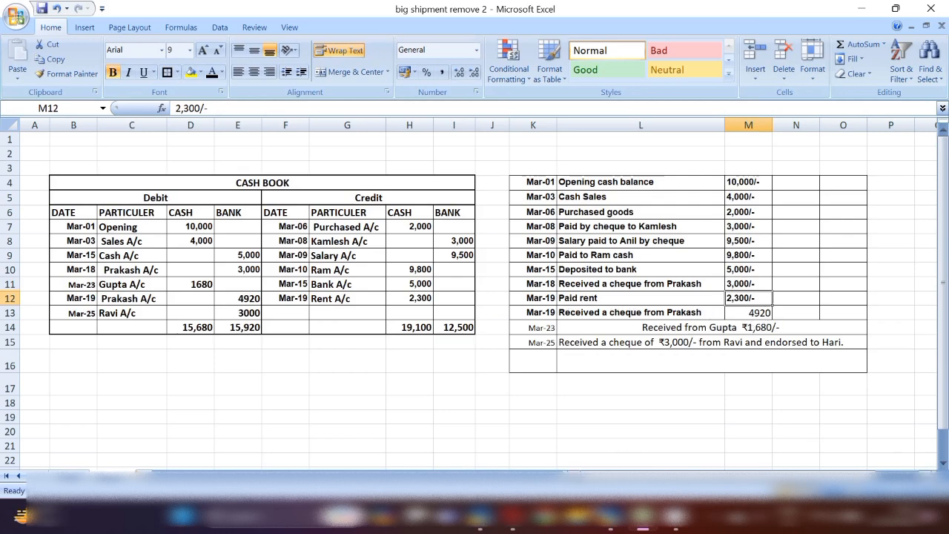
{"action": "mouse_move", "coordinate": [610, 519]}
{"action": "left_click", "coordinate": [660, 449]}
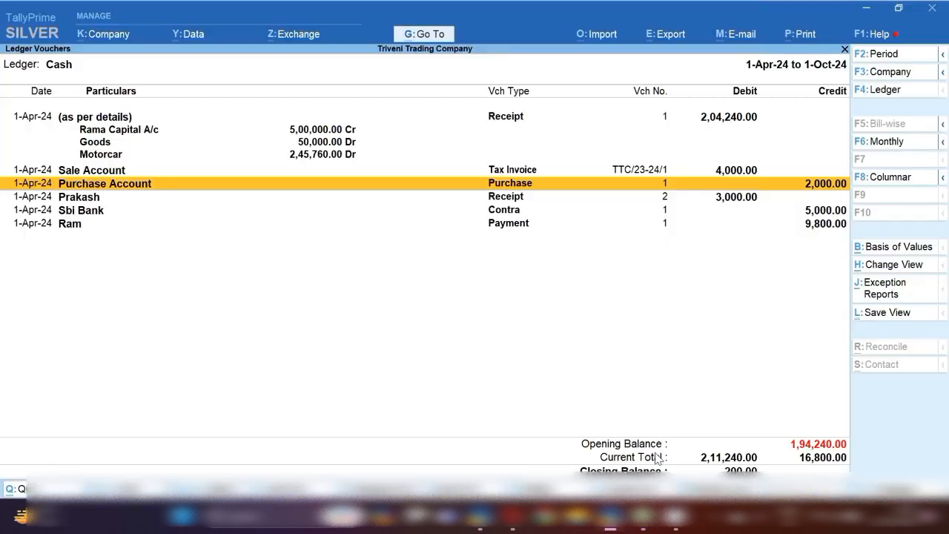
{"action": "key", "text": "Down"}
{"action": "key", "text": "Down"}
{"action": "key", "text": "Down"}
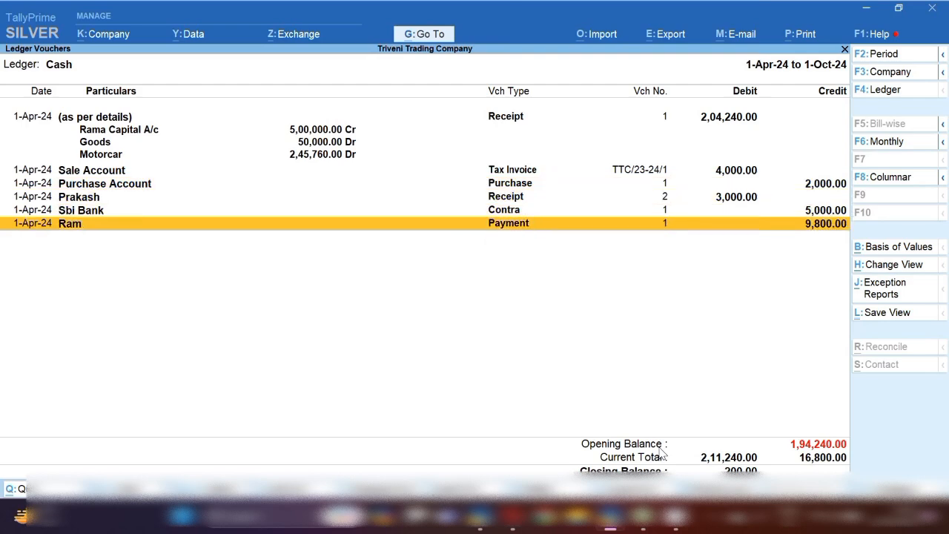
{"action": "key", "text": "alt+a"}
Step: Choose Rent Expenses as the debit account and review its ledger settings, accepting them as they are
{"action": "type", "text": "Rent"}
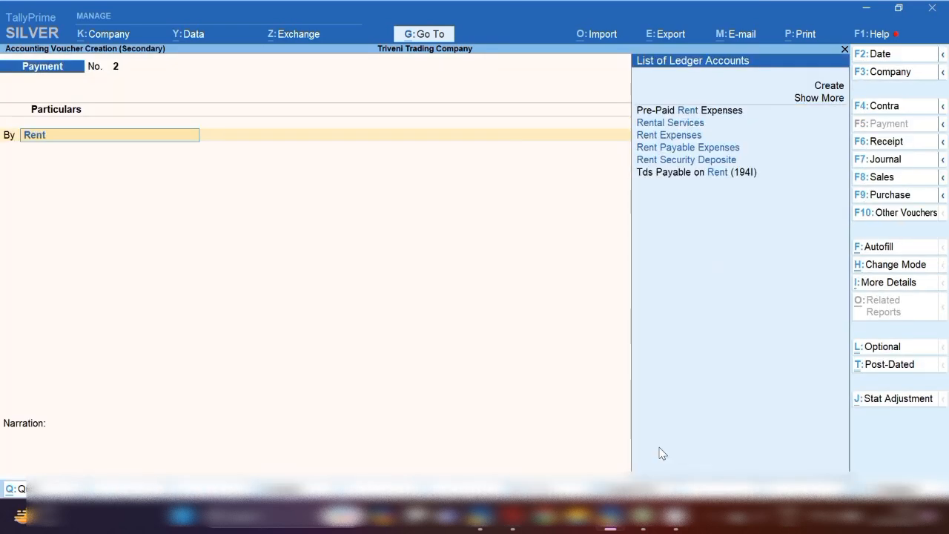
{"action": "key", "text": "Down"}
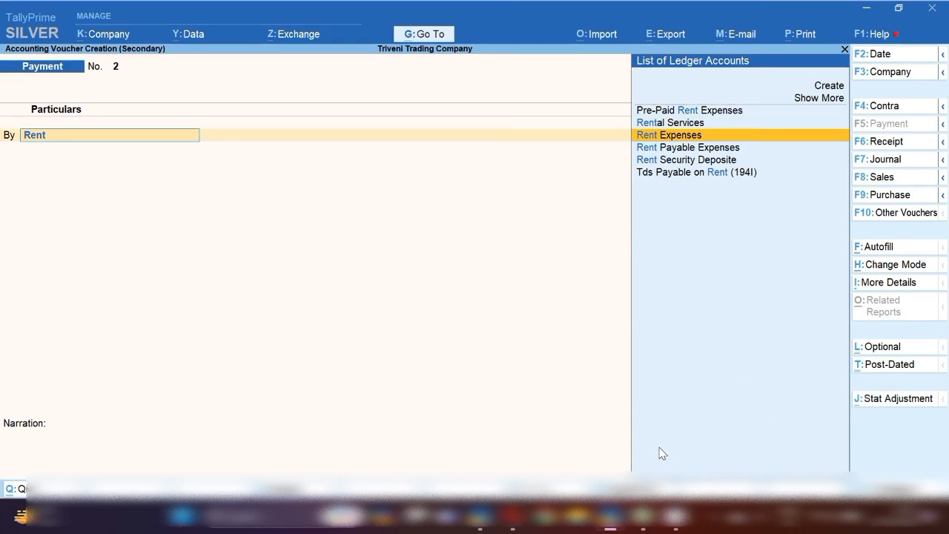
{"action": "key", "text": "Return"}
{"action": "key", "text": "BackSpace"}
{"action": "key", "text": "ctrl+Return"}
{"action": "key", "text": "Return"}
{"action": "key", "text": "Return"}
{"action": "key", "text": "Return"}
{"action": "key", "text": "ctrl+a"}
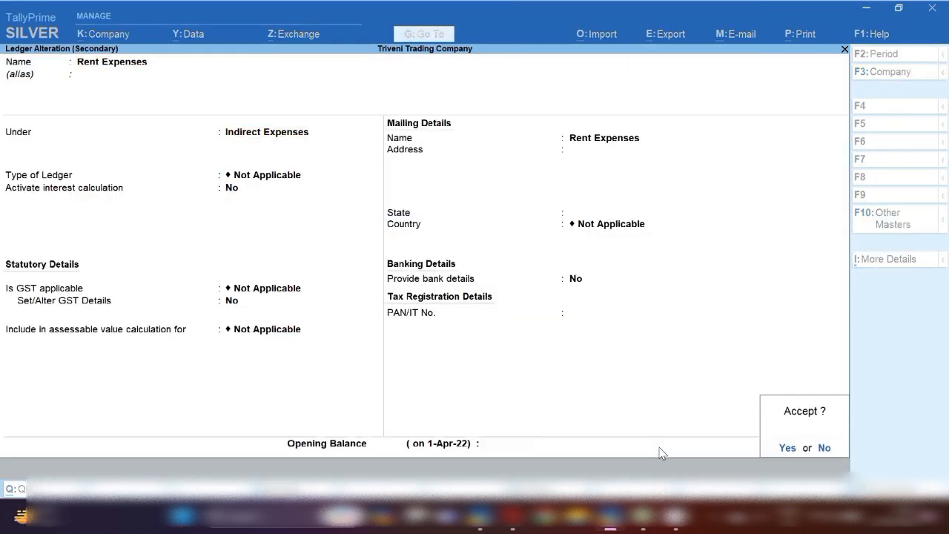
Step: Debit Rent Expenses with 2,500, credit Sbi Bank for the same amount and save the payment voucher
{"action": "type", "text": "2,5"}
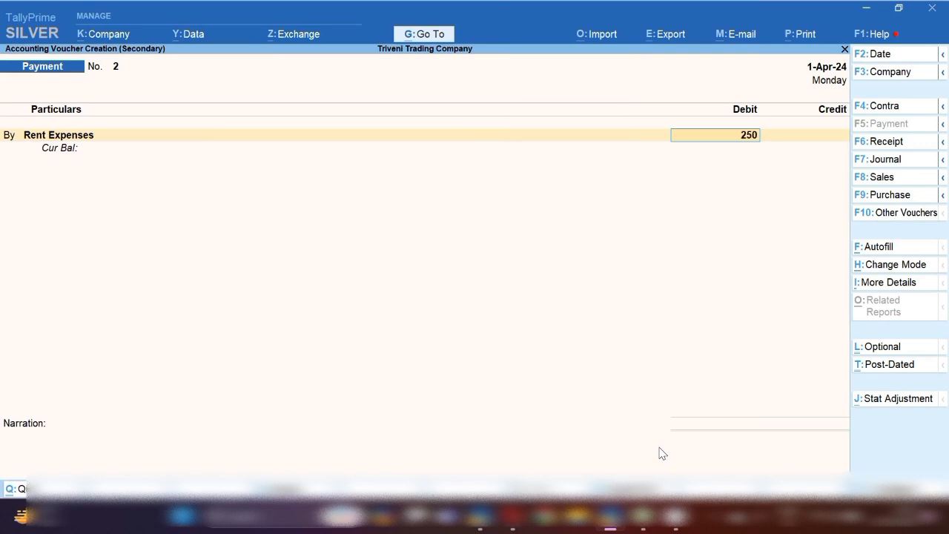
{"action": "type", "text": "00"}
{"action": "key", "text": "Return"}
{"action": "key", "text": "Return"}
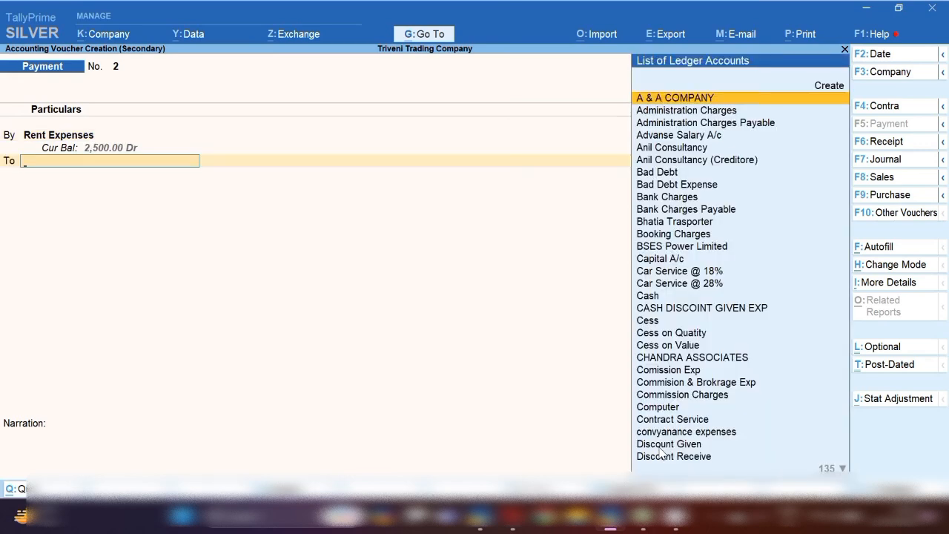
{"action": "type", "text": "Sbi Bank"}
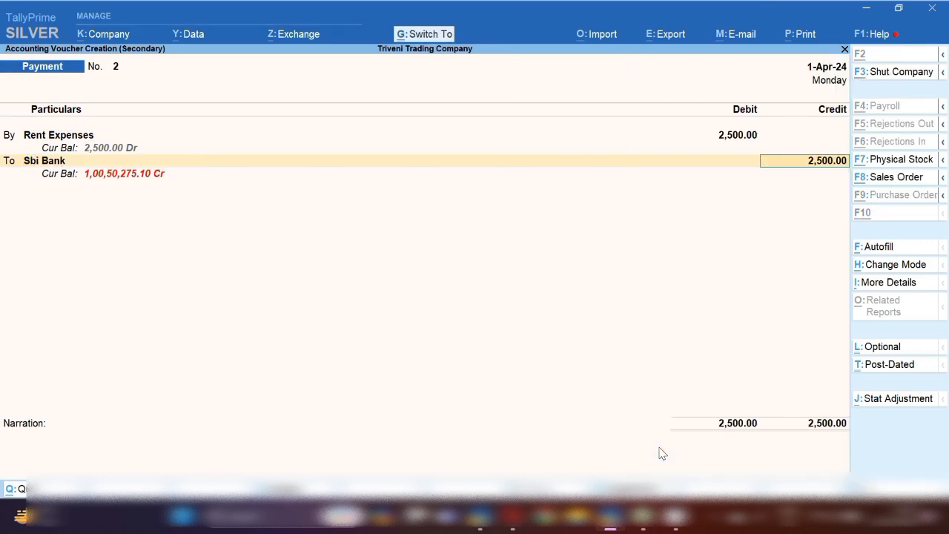
{"action": "key", "text": "ctrl+a"}
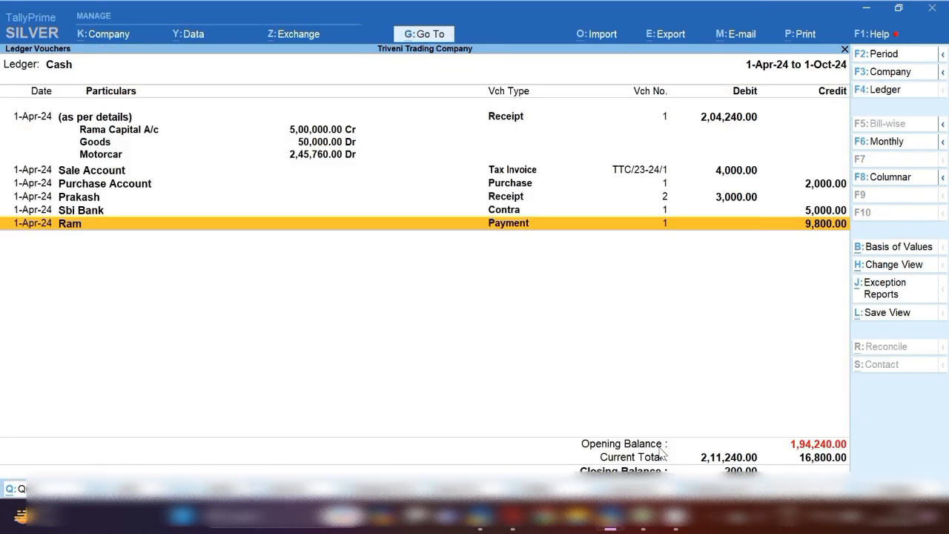
Step: Check the Mar-19 cheque receipt in the Excel worksheet, then start a Receipt voucher in TallyPrime with the payer's existing ledger as the credit account
{"action": "left_click", "coordinate": [642, 521]}
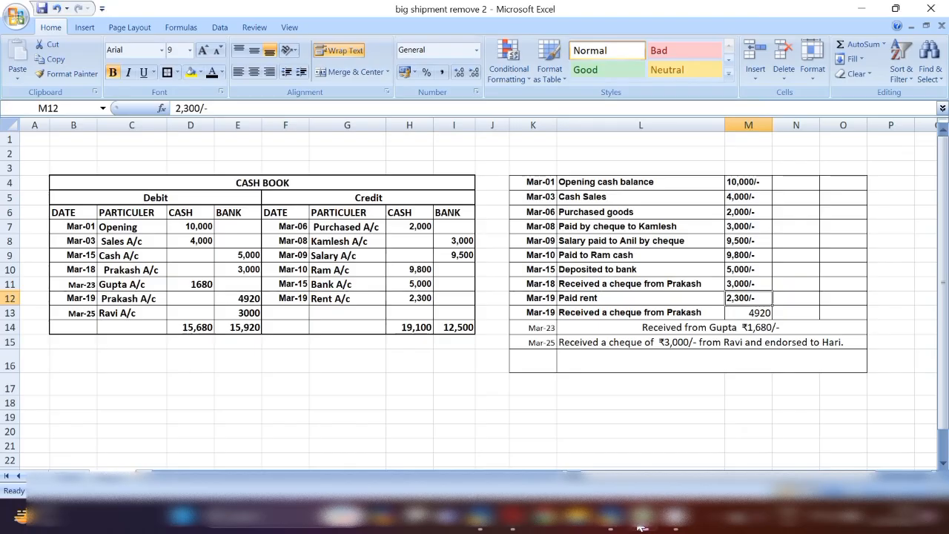
{"action": "left_click", "coordinate": [763, 311]}
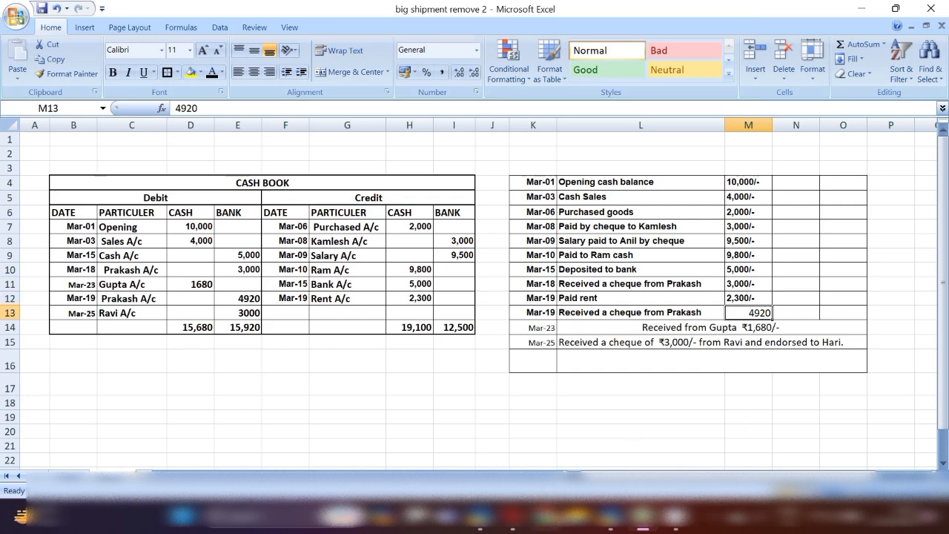
{"action": "left_click", "coordinate": [604, 516]}
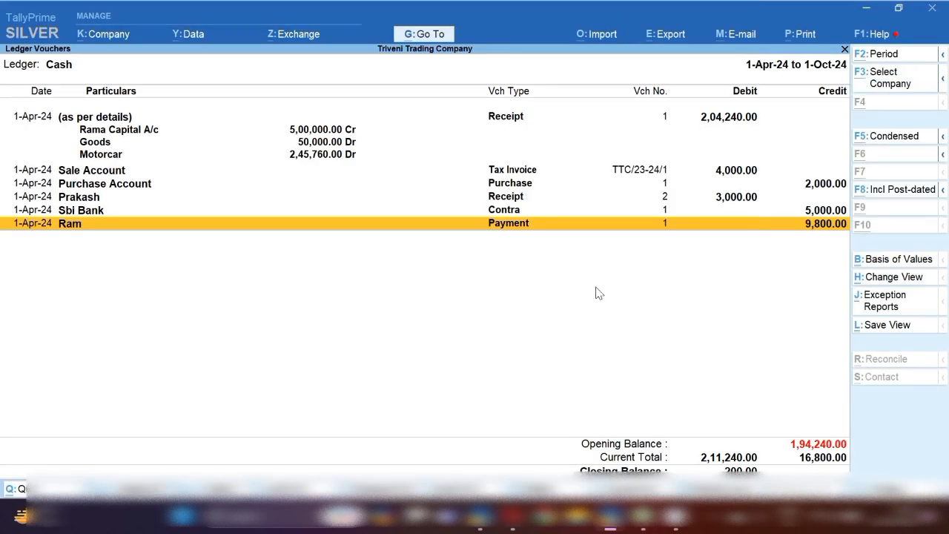
{"action": "key", "text": "alt+a"}
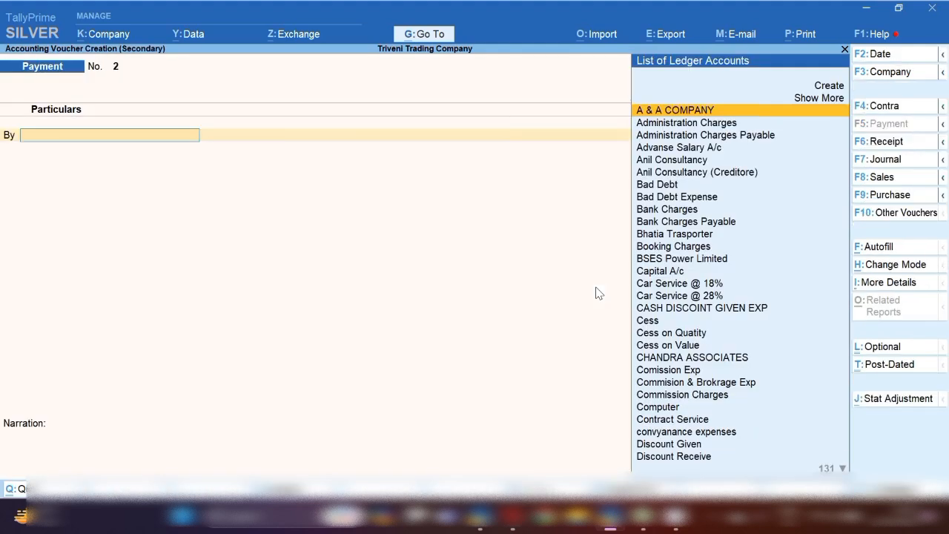
{"action": "left_click", "coordinate": [886, 142]}
{"action": "type", "text": "Pras"}
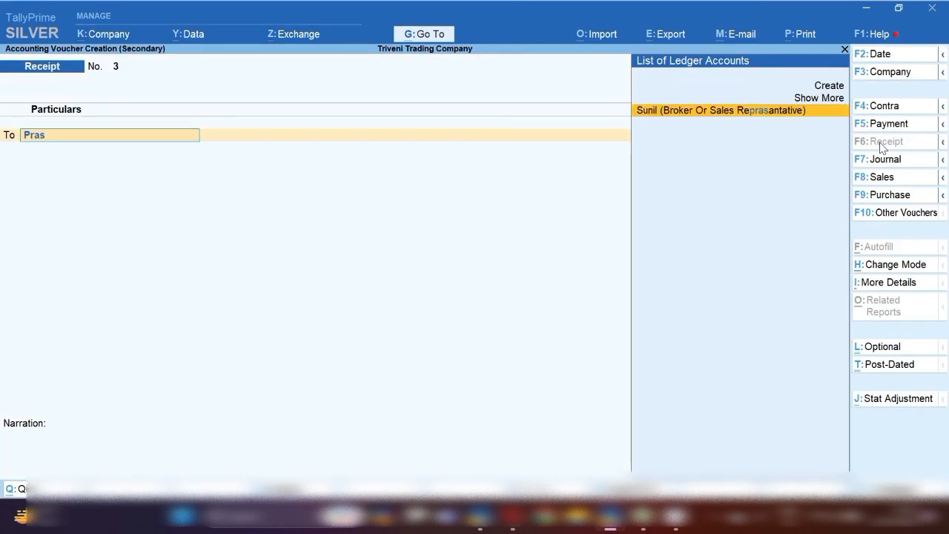
{"action": "key", "text": "BackSpace"}
{"action": "key", "text": "Return"}
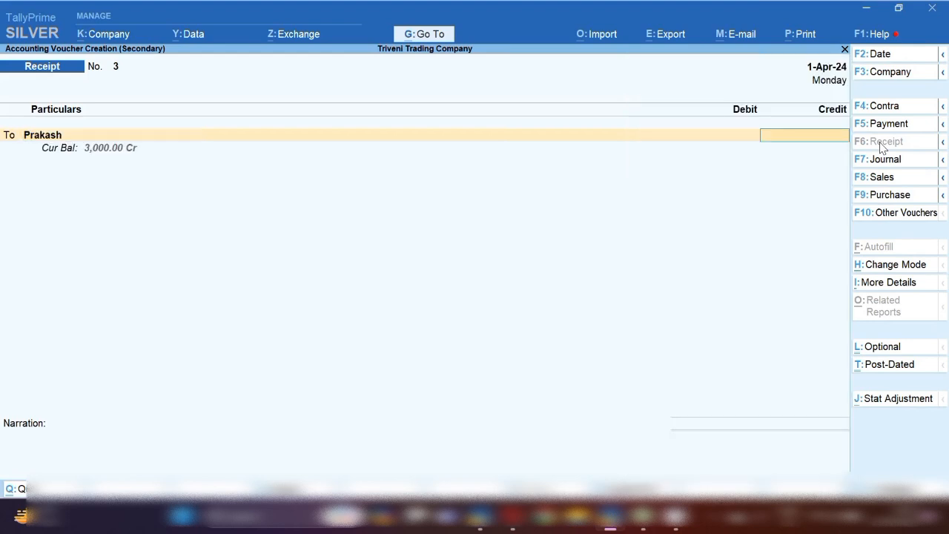
Step: Confirm the Mar-19 cheque amount in Excel and credit the payer's ledger with 4,920 in TallyPrime
{"action": "left_click", "coordinate": [641, 527]}
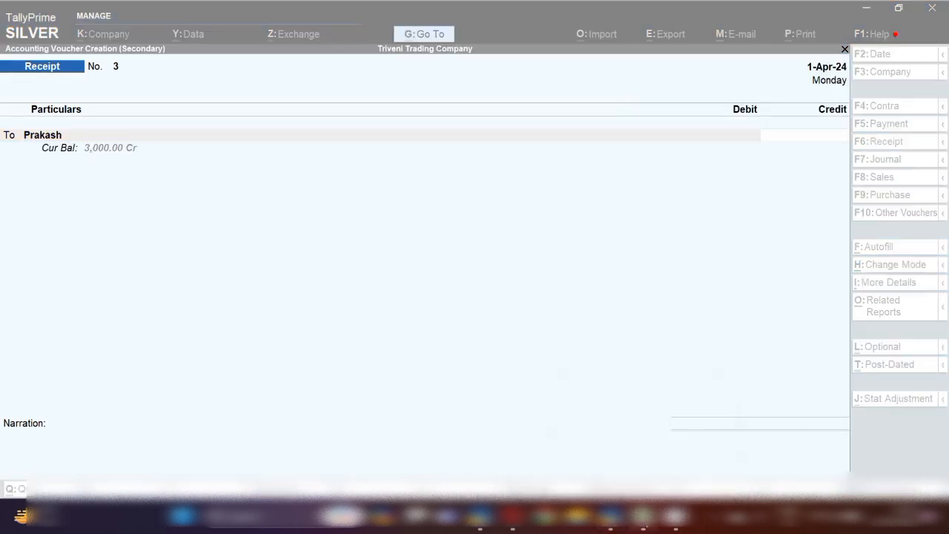
{"action": "left_click", "coordinate": [642, 444]}
{"action": "mouse_move", "coordinate": [617, 527]}
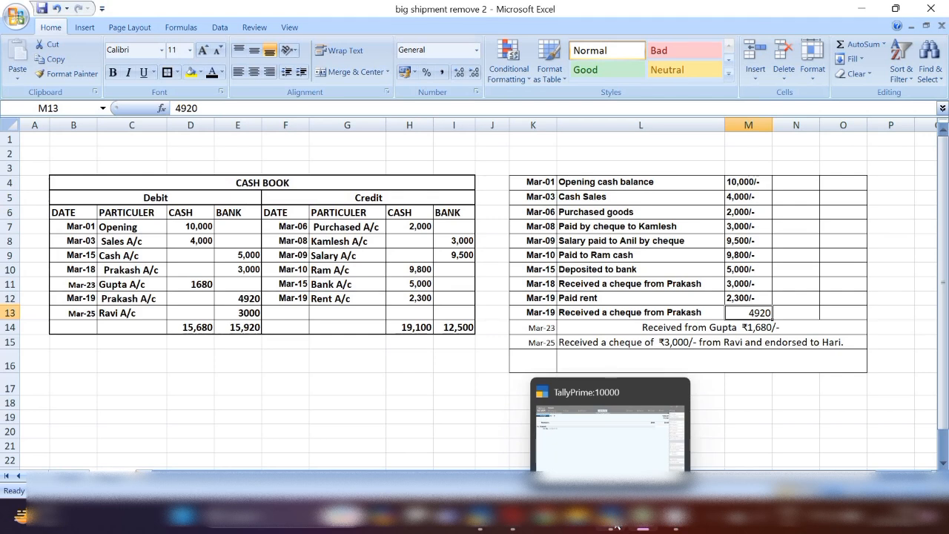
{"action": "left_click", "coordinate": [610, 517]}
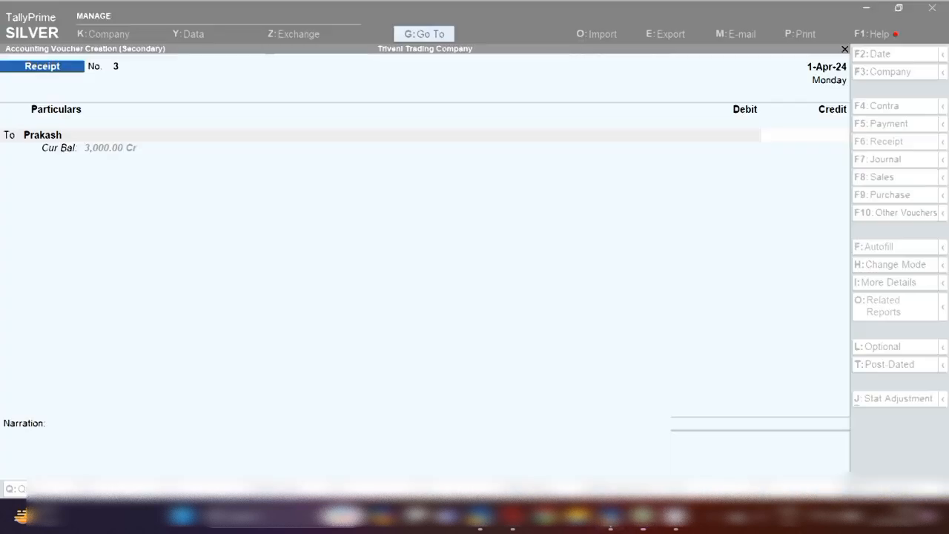
{"action": "type", "text": "4,920"}
{"action": "key", "text": "Return"}
{"action": "key", "text": "Return"}
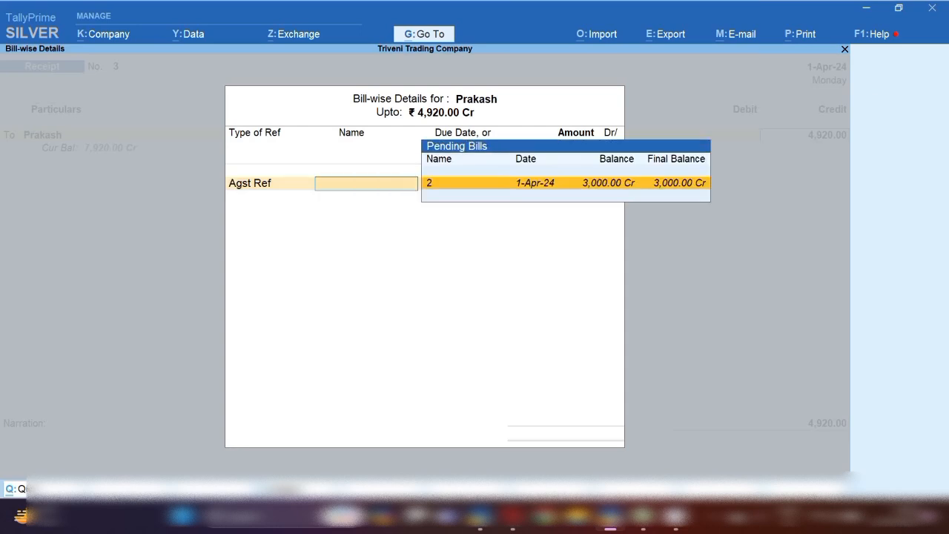
Step: Allocate the payer's bill-wise details to Agst Ref 2 for 3,000 Dr and New Ref 3 for 7,920 Cr
{"action": "key", "text": "Return"}
{"action": "key", "text": "Return"}
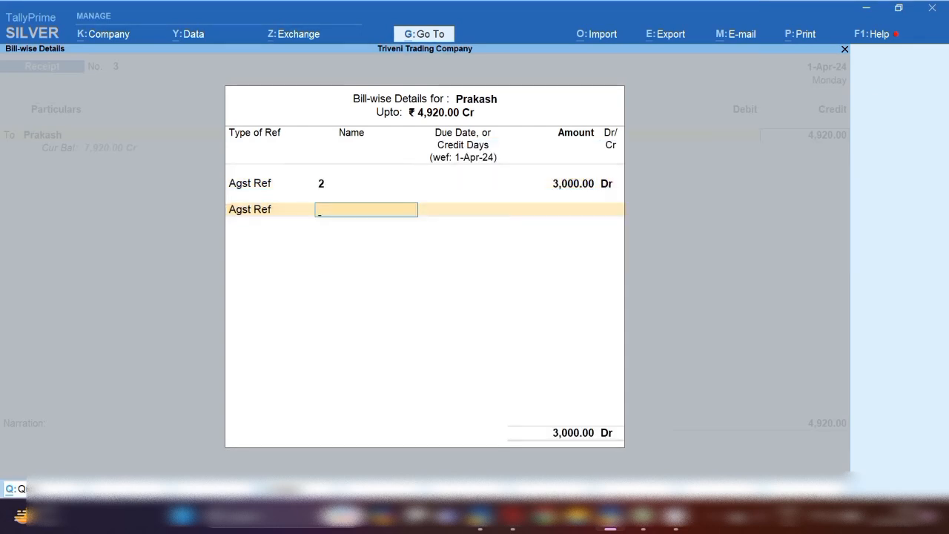
{"action": "key", "text": "Down"}
{"action": "key", "text": "Return"}
{"action": "key", "text": "Return"}
{"action": "key", "text": "Return"}
{"action": "key", "text": "Return"}
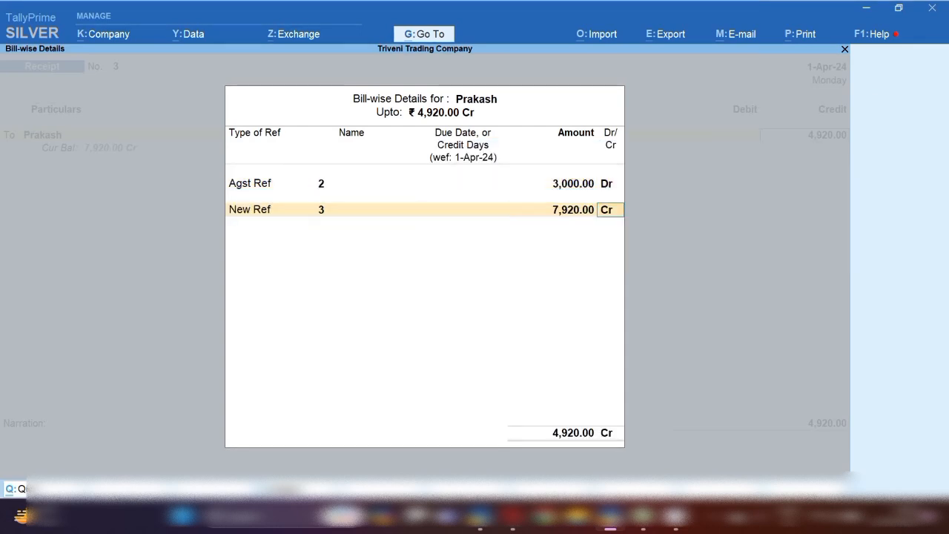
{"action": "key", "text": "Return"}
{"action": "key", "text": "Return"}
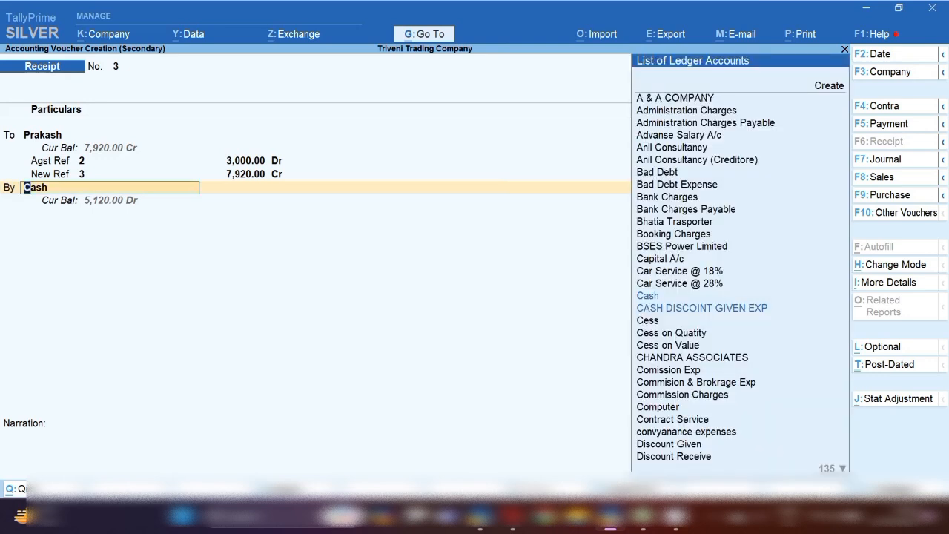
Step: Debit Sbi Bank with 4,920, accept the Cheque/DD bank allocation without instrument details and save the receipt voucher
{"action": "type", "text": "Sbi"}
{"action": "key", "text": "Return"}
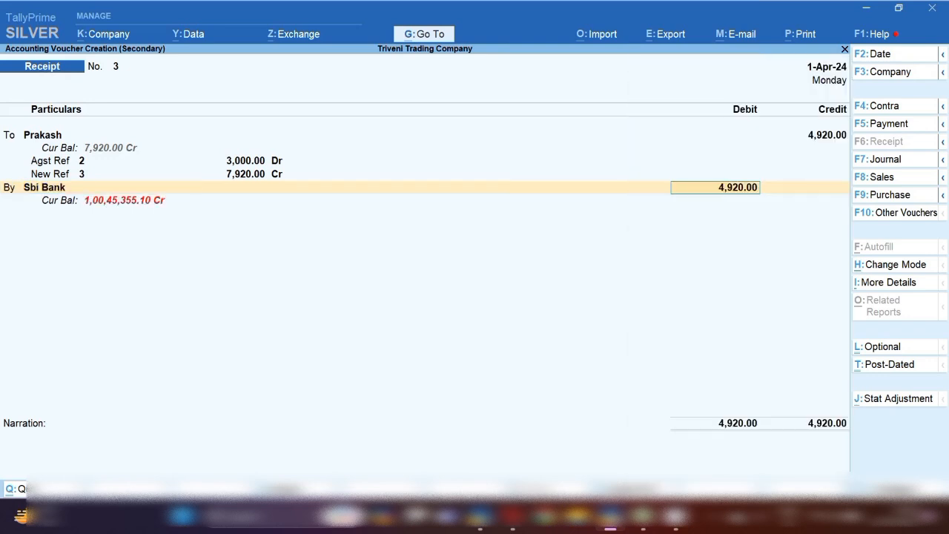
{"action": "key", "text": "Return"}
{"action": "key", "text": "Return"}
{"action": "key", "text": "Return"}
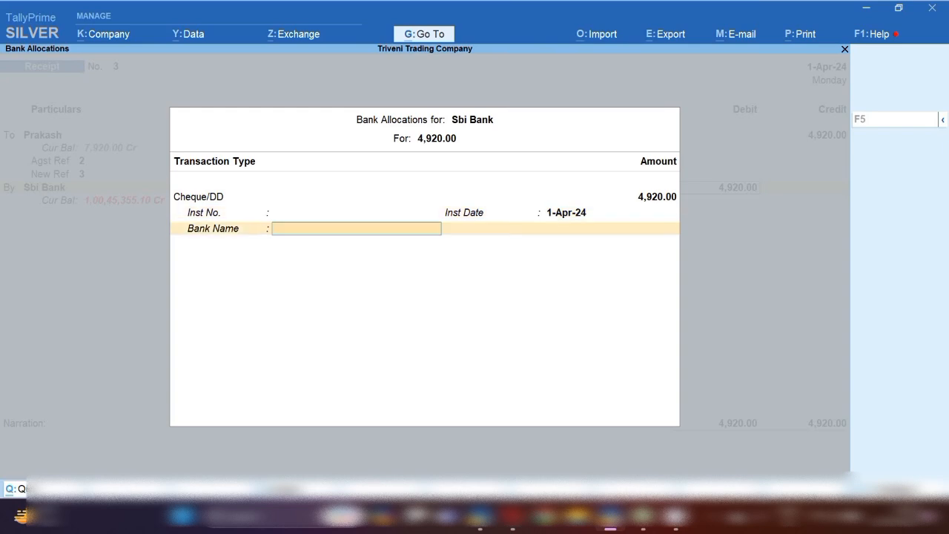
{"action": "key", "text": "Return"}
{"action": "key", "text": "Return"}
{"action": "key", "text": "Return"}
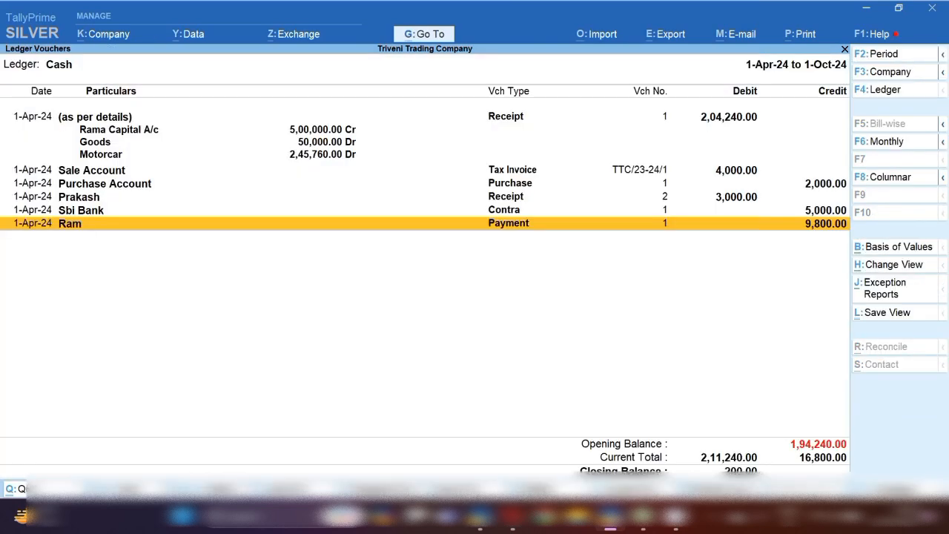
Step: Check the Mar-23 receipt entry in the Excel worksheet and start another Receipt voucher from TallyPrime's Cash ledger report
{"action": "left_click", "coordinate": [645, 528]}
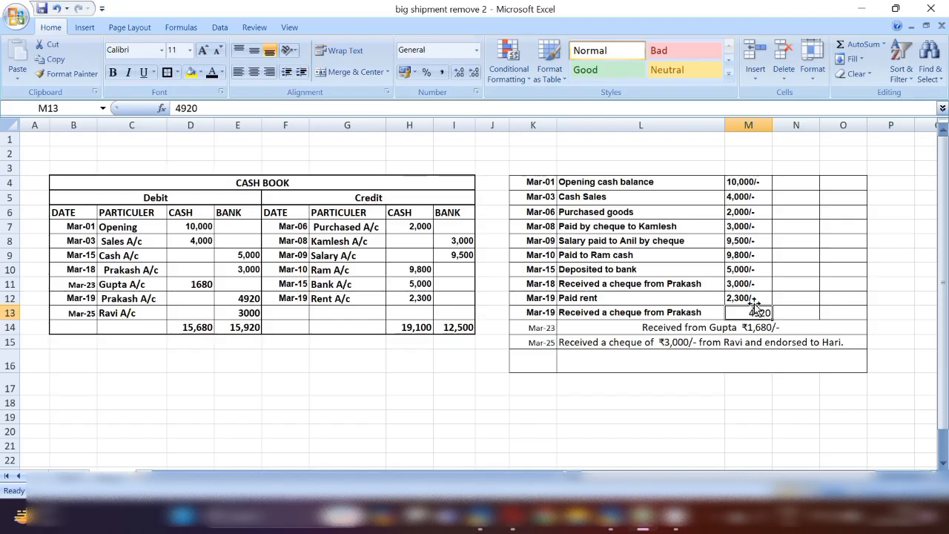
{"action": "left_click", "coordinate": [751, 326]}
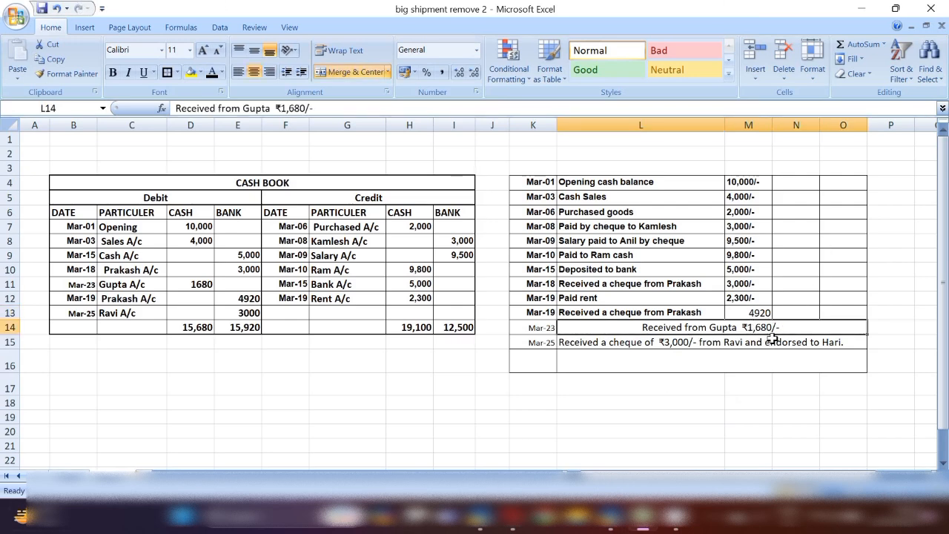
{"action": "left_click", "coordinate": [610, 527]}
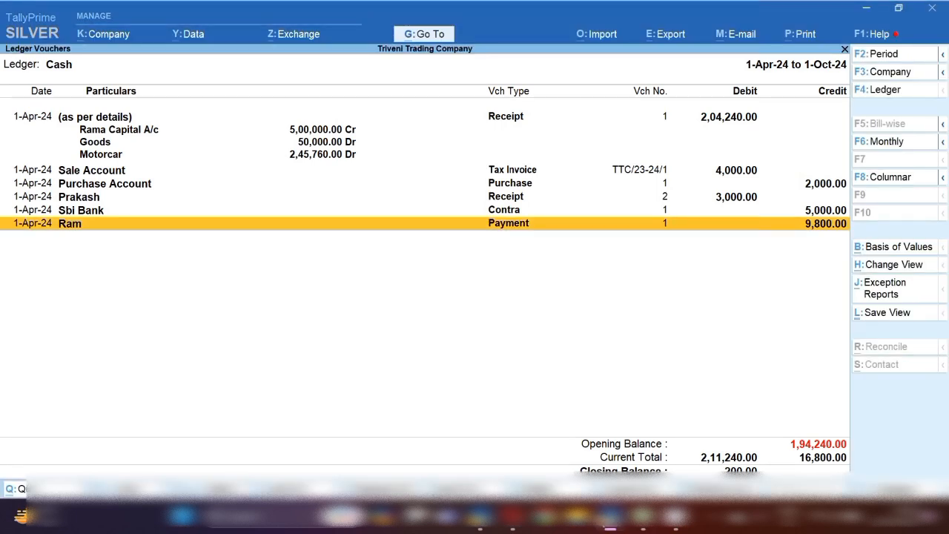
{"action": "key", "text": "alt+a"}
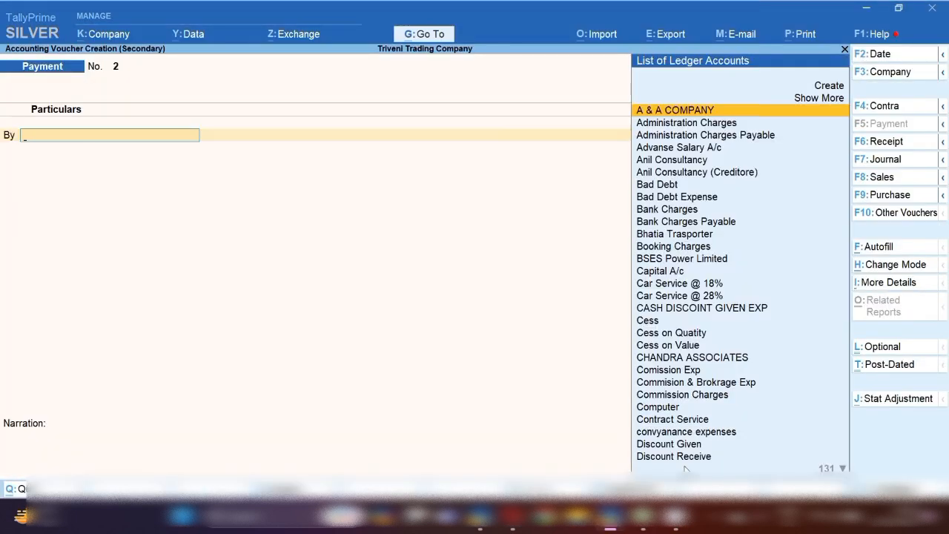
{"action": "left_click", "coordinate": [905, 143]}
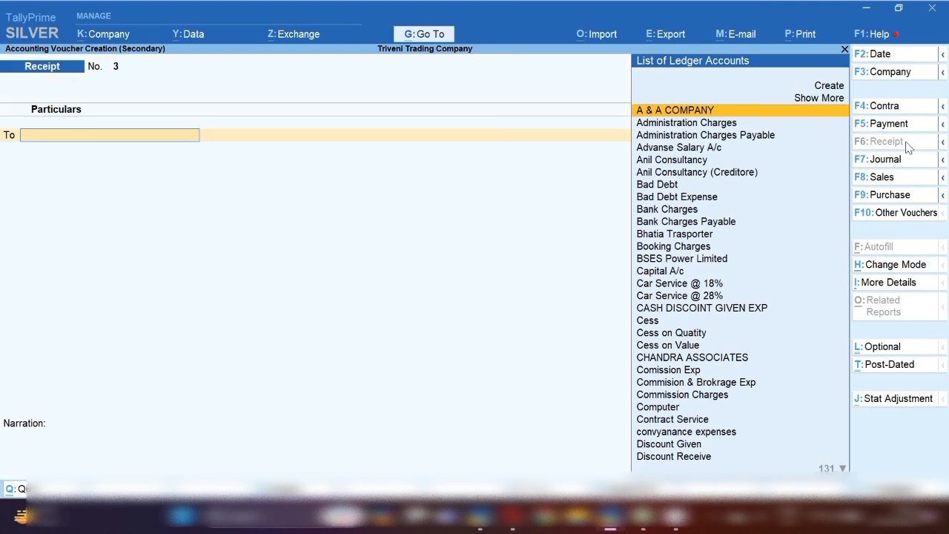
Step: Create a ledger with the Mar-23 payer's name under a Sundry group and use it as the credit account
{"action": "key", "text": "alt+c"}
{"action": "type", "text": "Gup"}
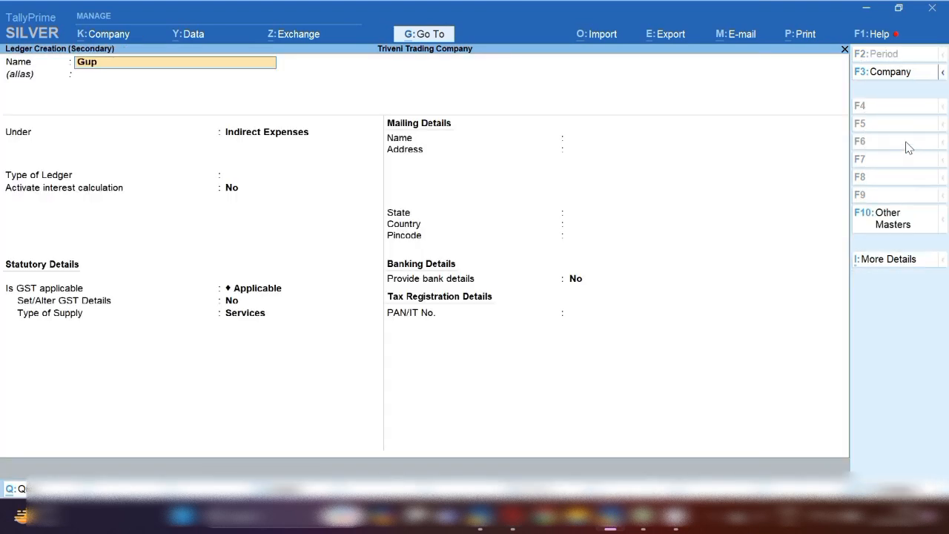
{"action": "key", "text": "Return"}
{"action": "type", "text": "Sun"}
{"action": "key", "text": "Down"}
{"action": "key", "text": "Return"}
{"action": "key", "text": "ctrl+a"}
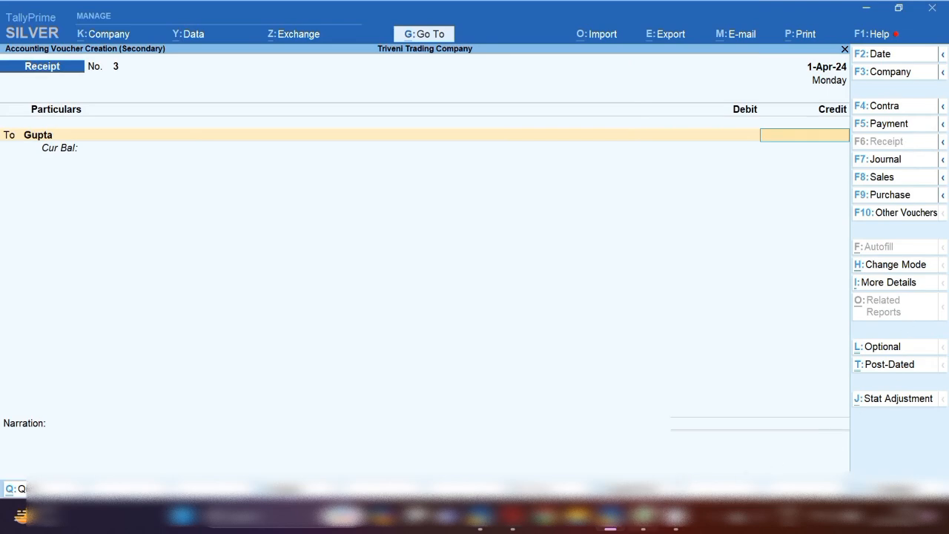
Step: Confirm the Mar-23 amount in Excel, credit the payer with 1,680 and allocate it On Account
{"action": "left_click", "coordinate": [645, 516]}
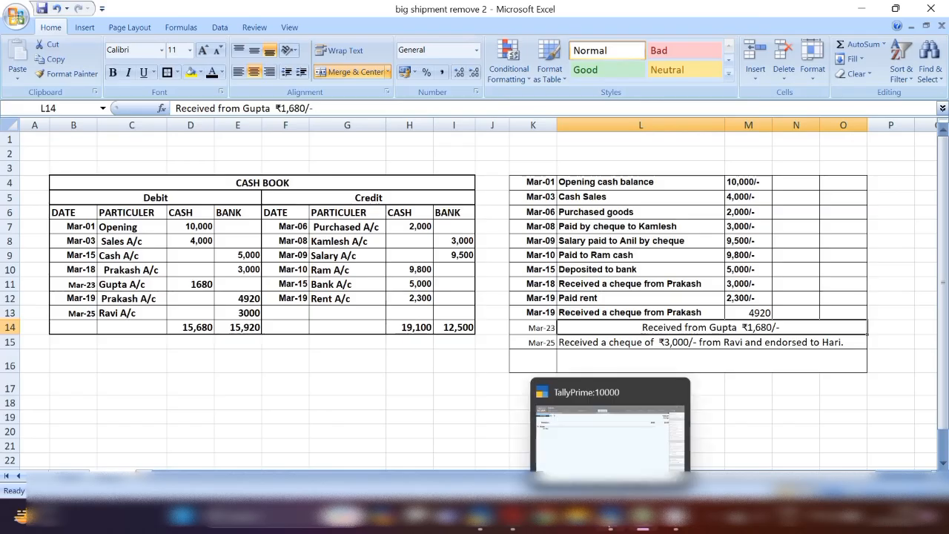
{"action": "left_click", "coordinate": [611, 517]}
{"action": "key", "text": "alt+Tab"}
{"action": "type", "text": "1,680"}
{"action": "key", "text": "Return"}
{"action": "key", "text": "Return"}
{"action": "key", "text": "Return"}
{"action": "key", "text": "Return"}
Step: Debit Cash with the 1,680 and save the receipt voucher
{"action": "type", "text": "Cas"}
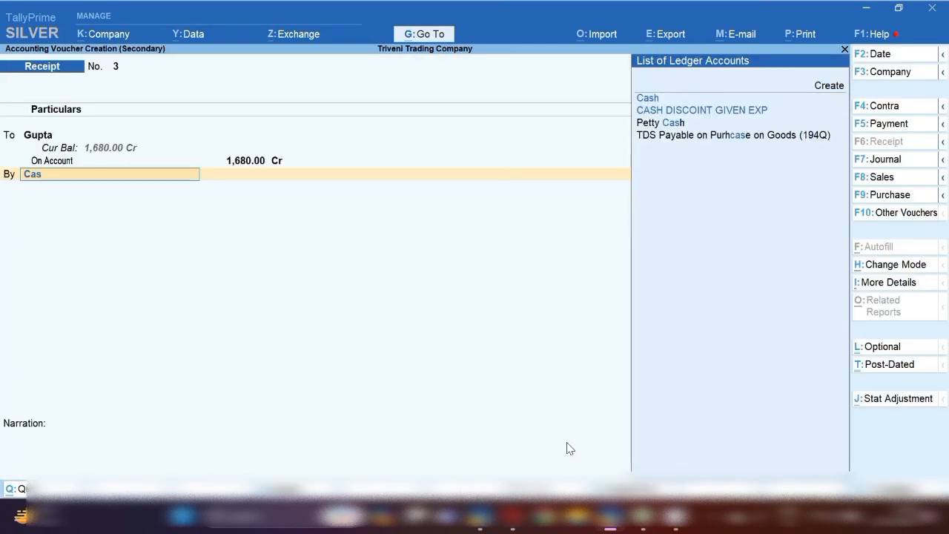
{"action": "key", "text": "Return"}
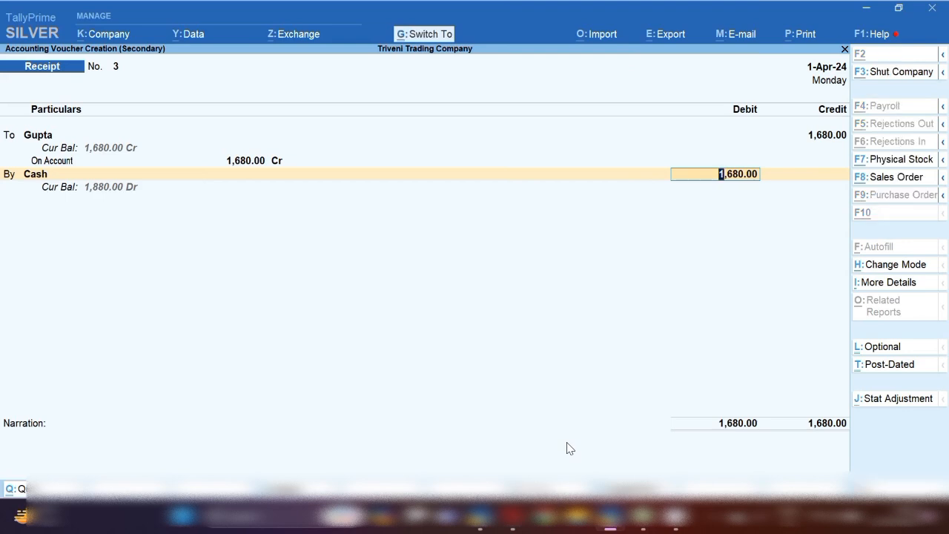
{"action": "key", "text": "ctrl+a"}
Step: Check the Mar-25 endorsed-cheque entry in the Excel worksheet and start another Receipt voucher from TallyPrime's Cash ledger report
{"action": "left_click", "coordinate": [716, 423]}
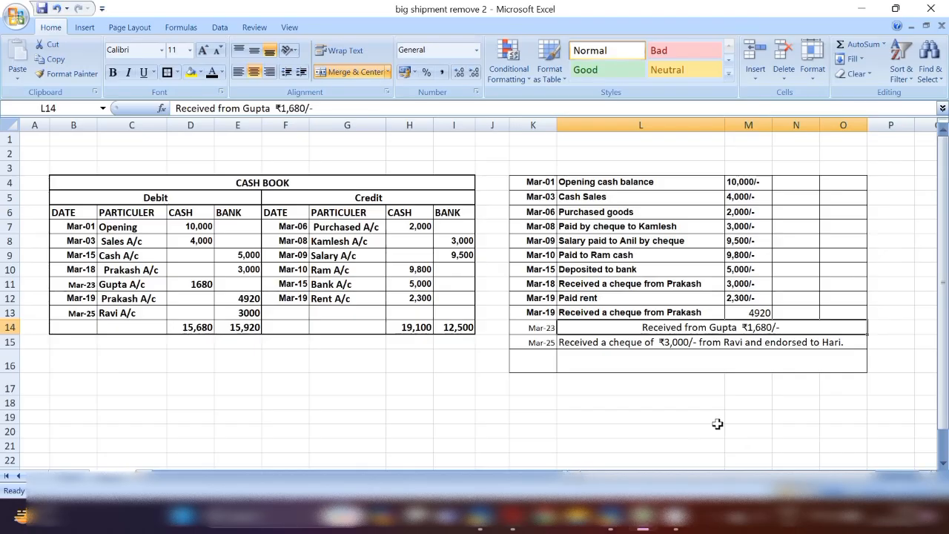
{"action": "left_click", "coordinate": [571, 354]}
{"action": "left_click", "coordinate": [629, 344]}
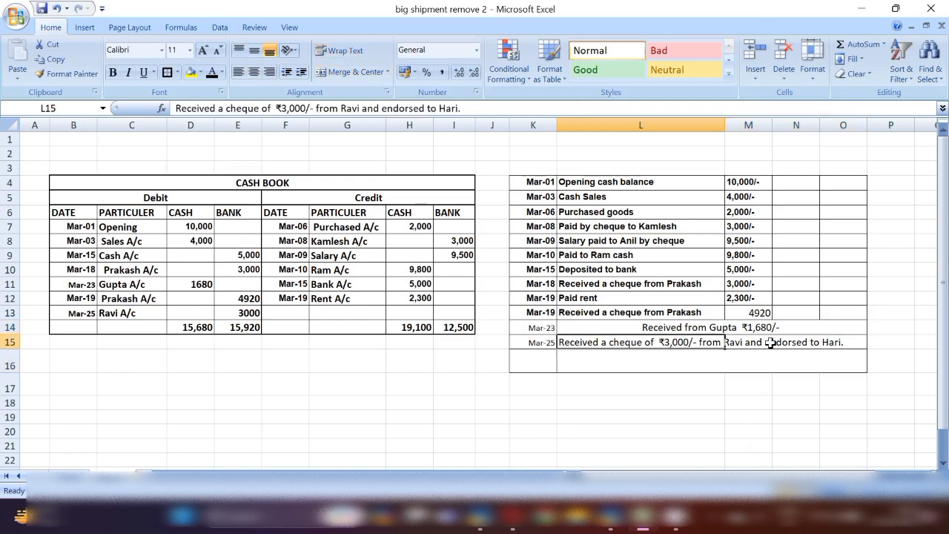
{"action": "left_click", "coordinate": [615, 522]}
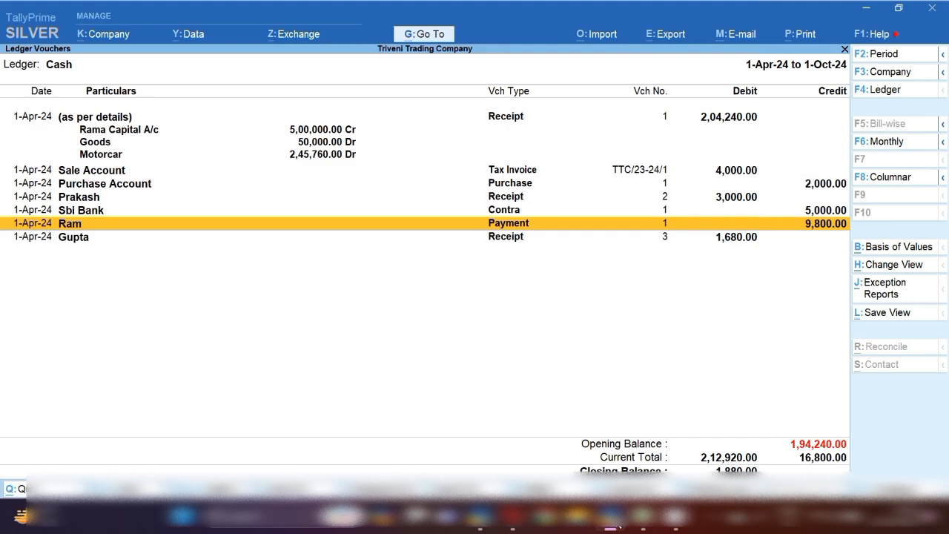
{"action": "key", "text": "Down"}
{"action": "key", "text": "alt+a"}
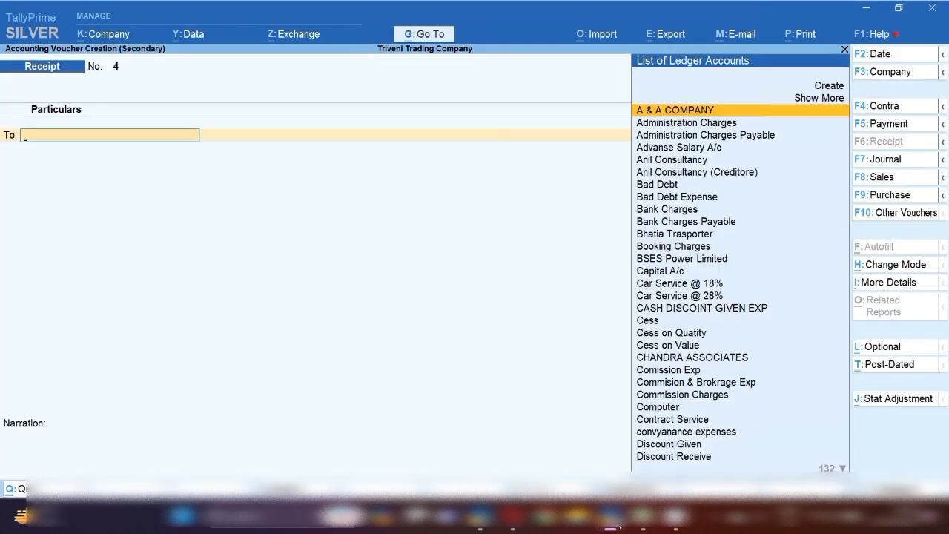
{"action": "key", "text": "F2"}
{"action": "key", "text": "BackSpace"}
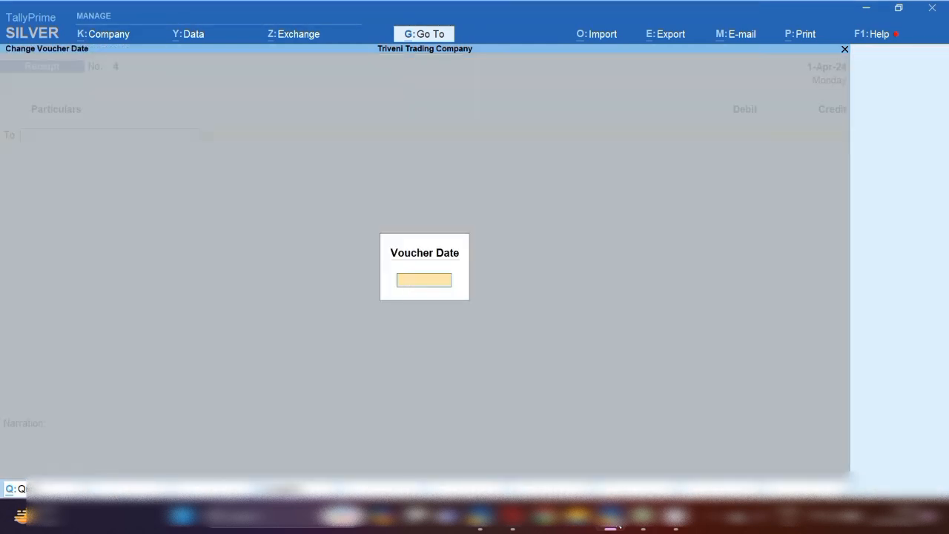
{"action": "key", "text": "Return"}
Step: Create a ledger with the Mar-25 payer's name under Sundry Debtors and use it as the voucher's credit account
{"action": "type", "text": "Rac"}
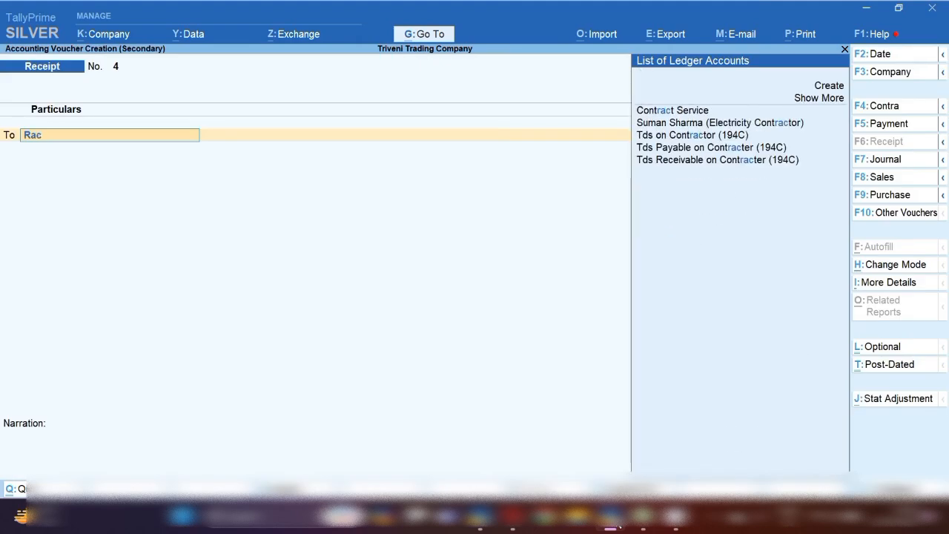
{"action": "key", "text": "alt+c"}
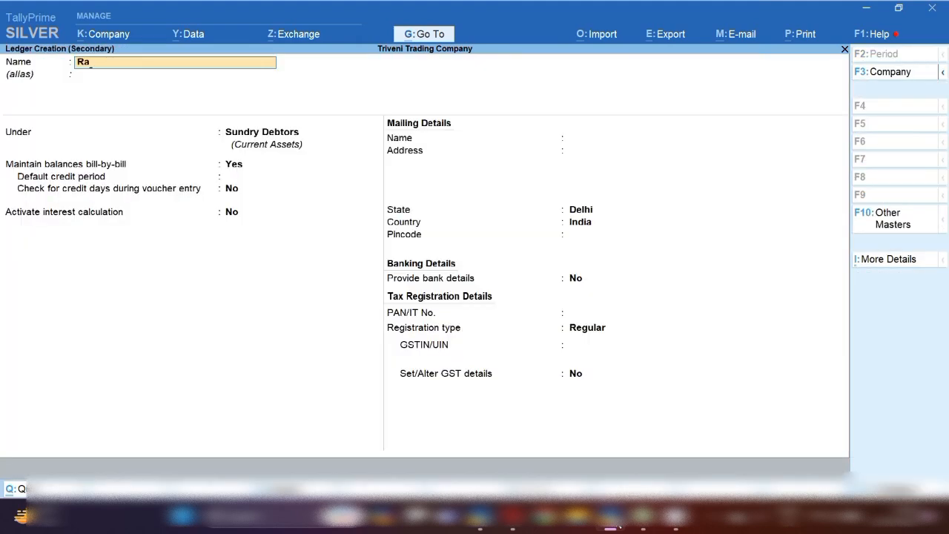
{"action": "key", "text": "Return"}
{"action": "key", "text": "Return"}
{"action": "key", "text": "Return"}
{"action": "key", "text": "Return"}
{"action": "key", "text": "Return"}
{"action": "key", "text": "Return"}
{"action": "key", "text": "Return"}
{"action": "key", "text": "Return"}
{"action": "key", "text": "Return"}
{"action": "key", "text": "Return"}
{"action": "key", "text": "Return"}
{"action": "key", "text": "Return"}
{"action": "key", "text": "Return"}
{"action": "key", "text": "Return"}
{"action": "key", "text": "Return"}
{"action": "key", "text": "Return"}
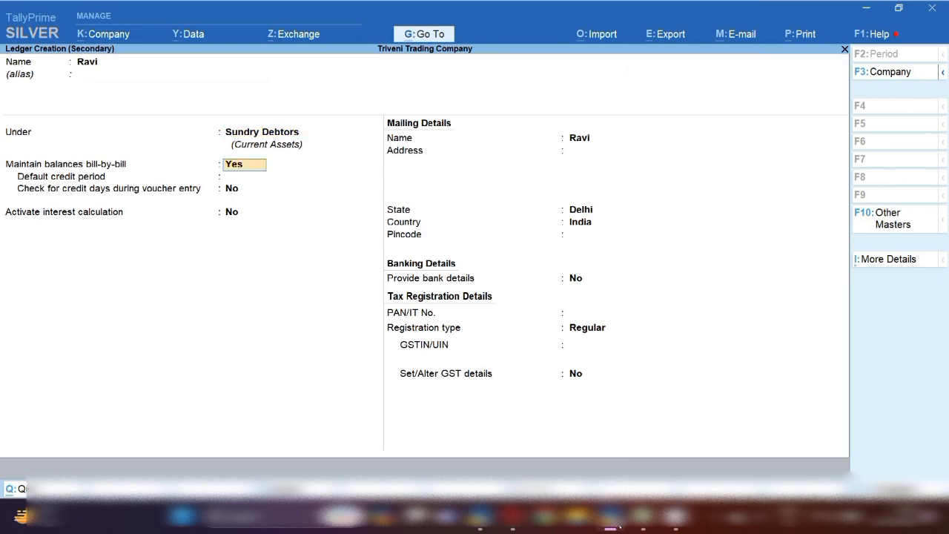
{"action": "key", "text": "Return"}
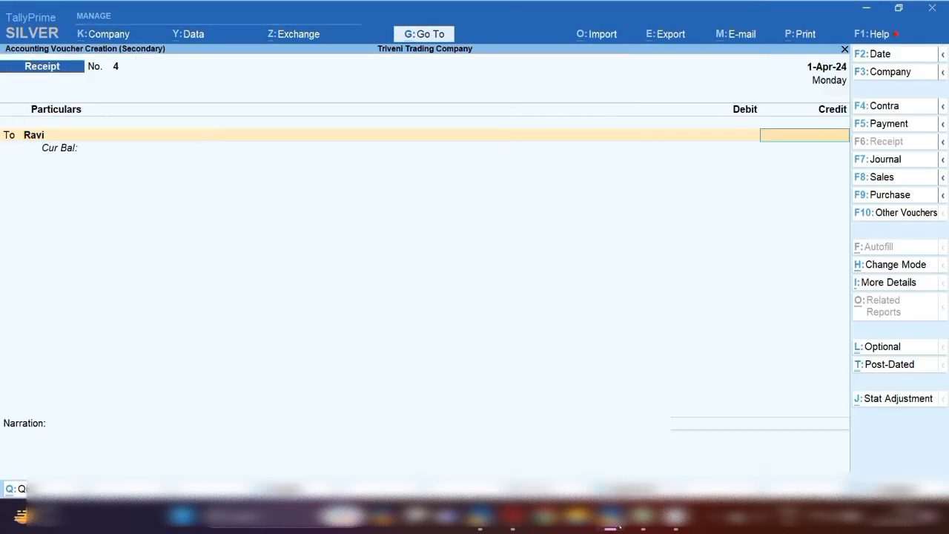
Step: Credit the Mar-25 payer with 3,500 and allocate the amount On Account
{"action": "type", "text": "3,500"}
{"action": "key", "text": "Return"}
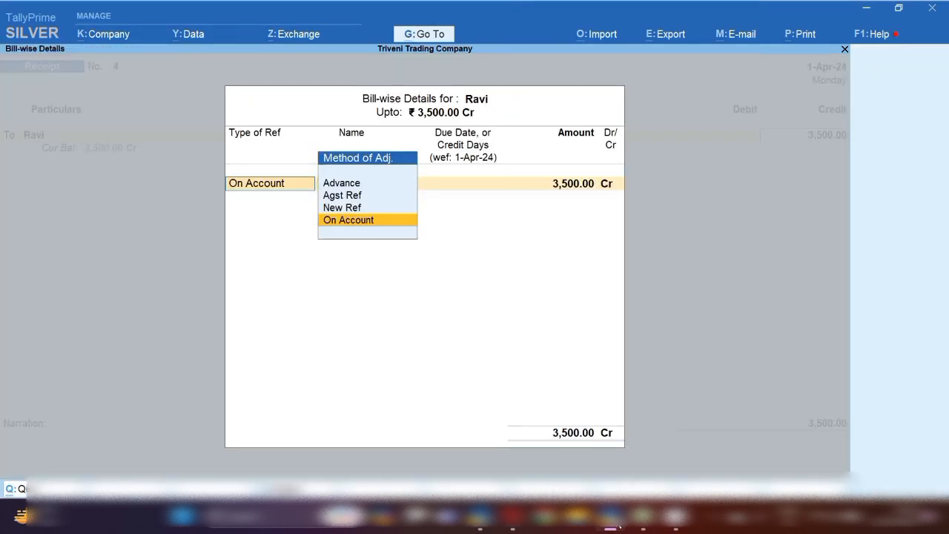
{"action": "key", "text": "Return"}
{"action": "key", "text": "Return"}
{"action": "key", "text": "Return"}
Step: Debit Sbi Bank with the 3,500, save the receipt voucher and switch back to the Excel worksheet
{"action": "type", "text": "Sbi"}
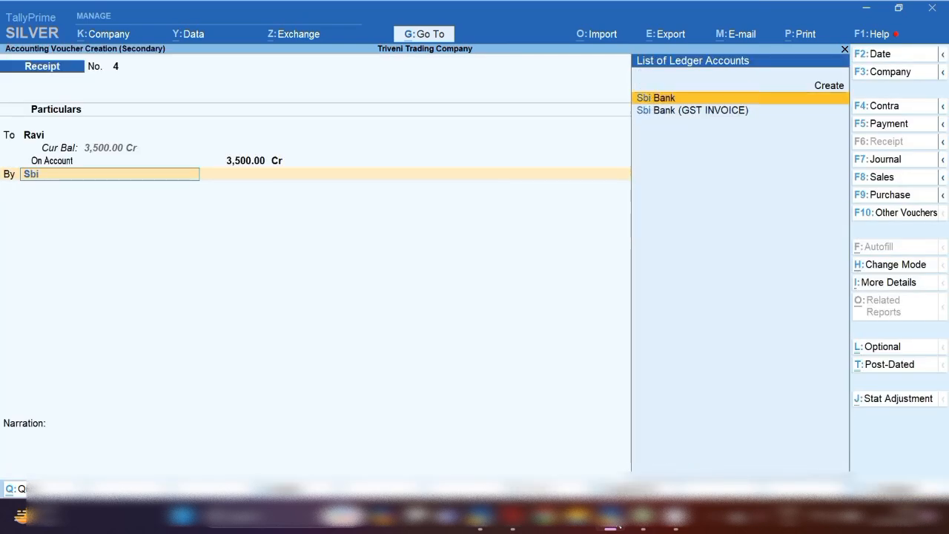
{"action": "key", "text": "Return"}
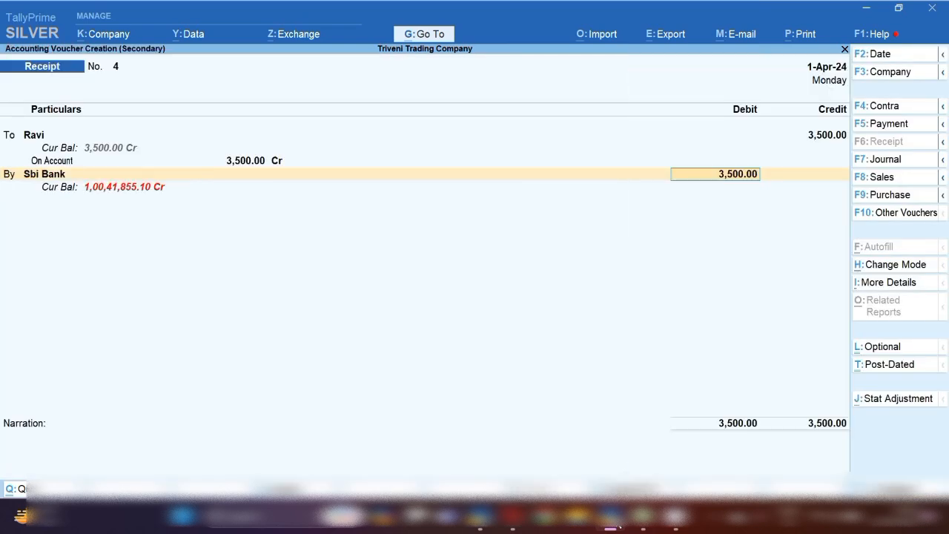
{"action": "key", "text": "ctrl+a"}
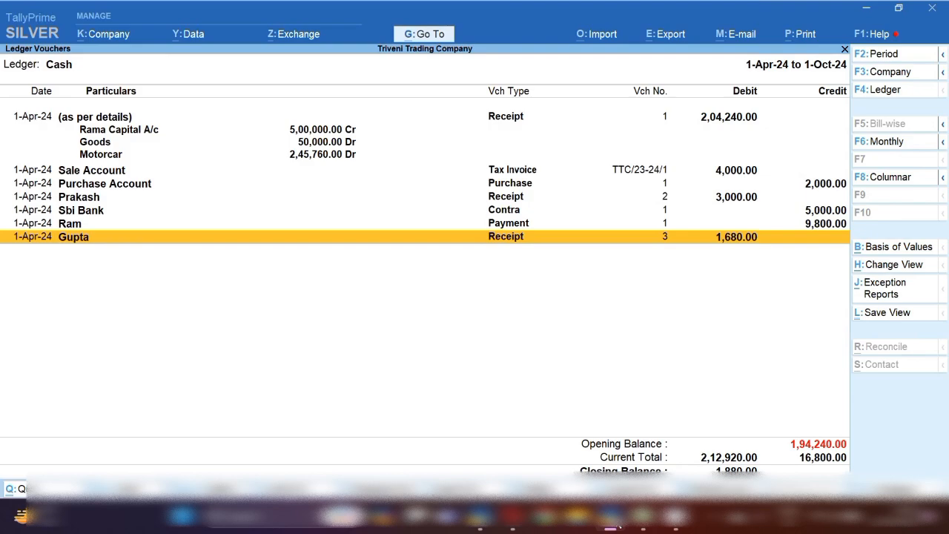
{"action": "left_click", "coordinate": [644, 525]}
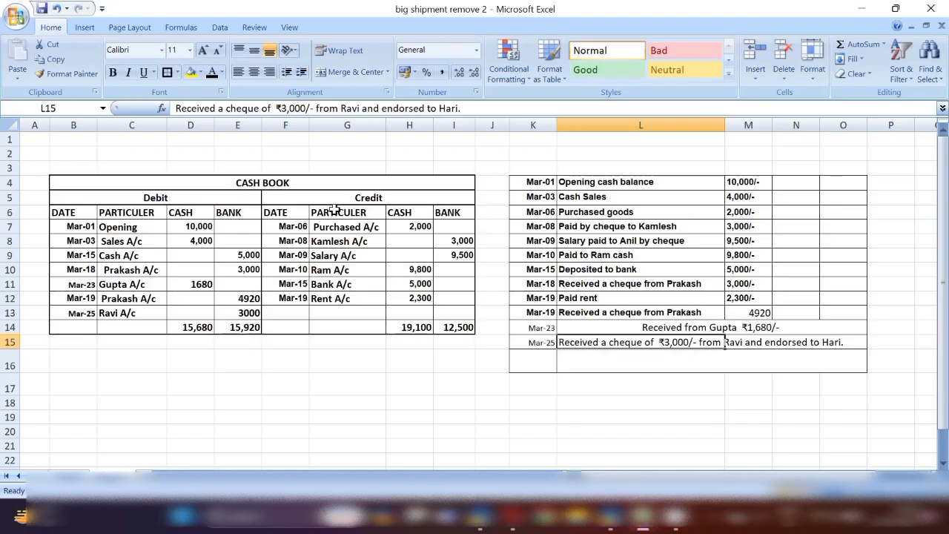